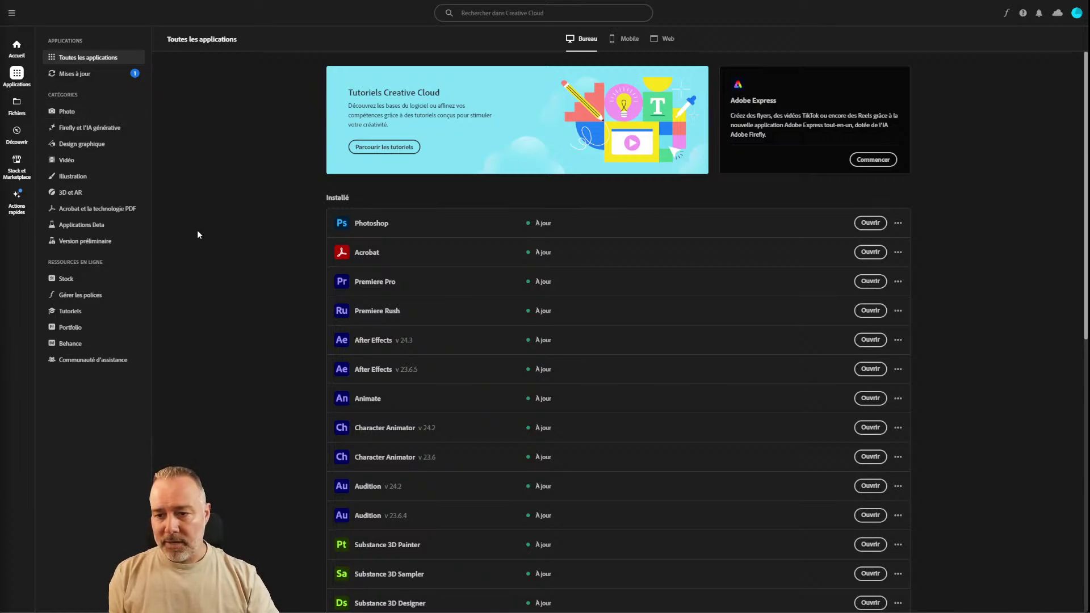
# Look through the available beta applications, both the installed ones and those offered for desktop.
pyautogui.click(87, 228)
pyautogui.scroll(-2, 404, 312)
pyautogui.scroll(1, 416, 323)
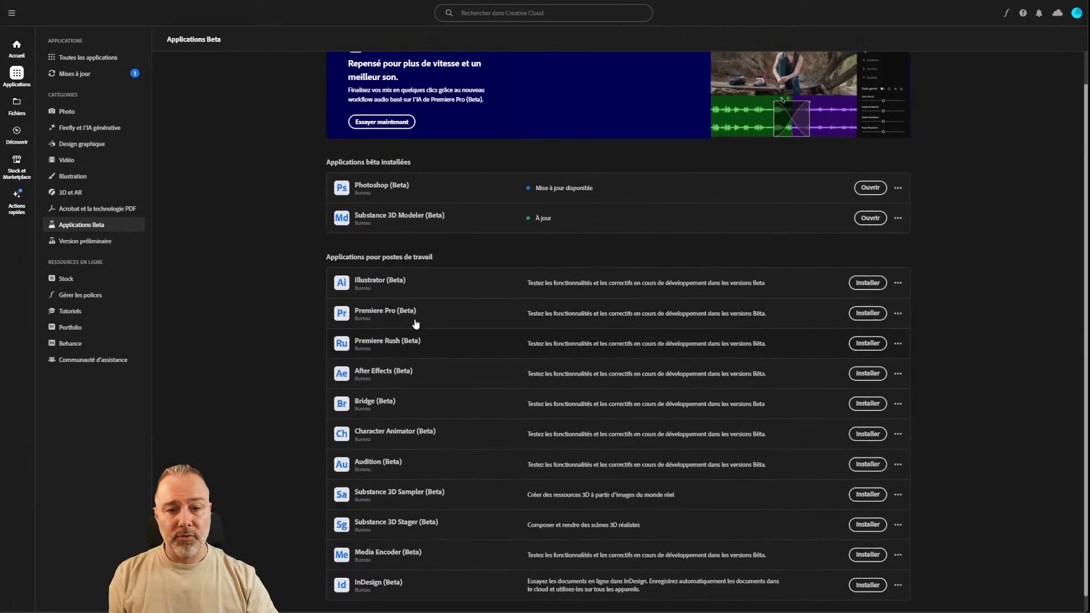
pyautogui.scroll(1, 416, 323)
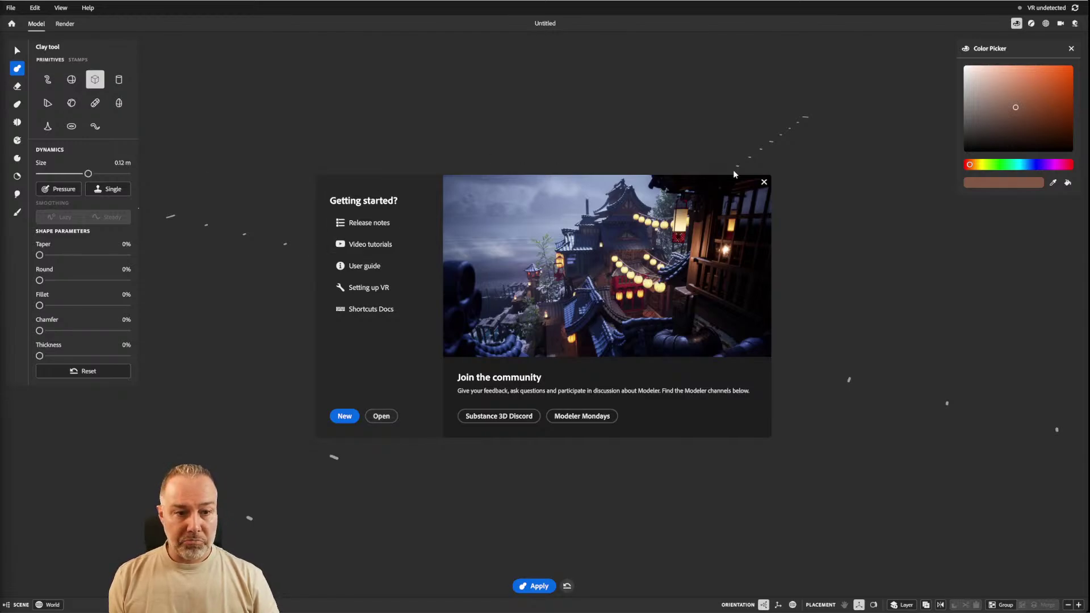
# Switch to Substance 3D Modeler, start a new project, and review its material, environment and node property settings before returning to the colour picker.
pyautogui.click(345, 418)
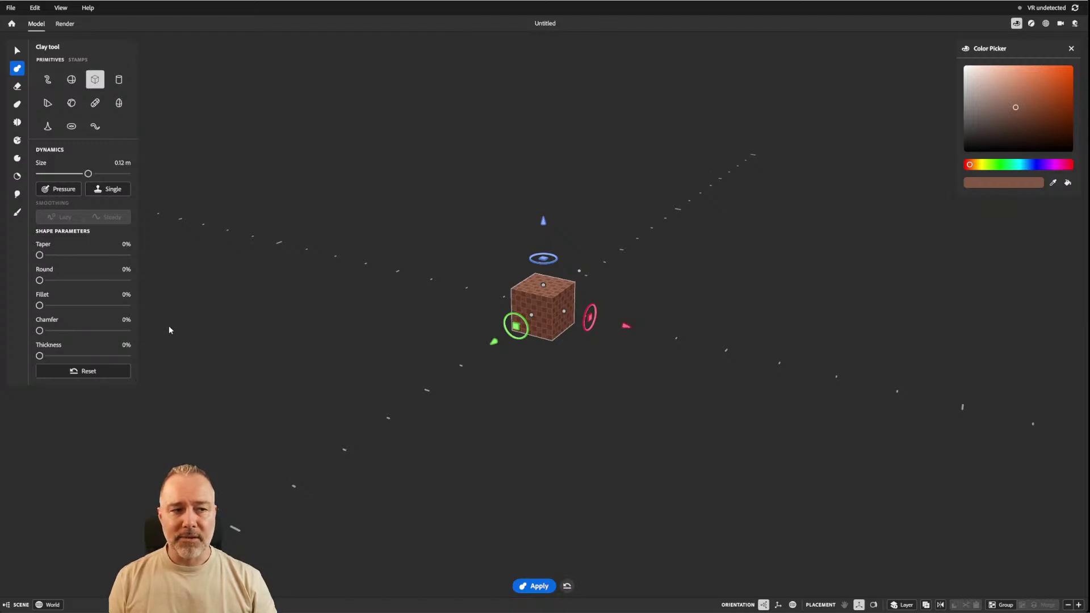
pyautogui.click(1031, 25)
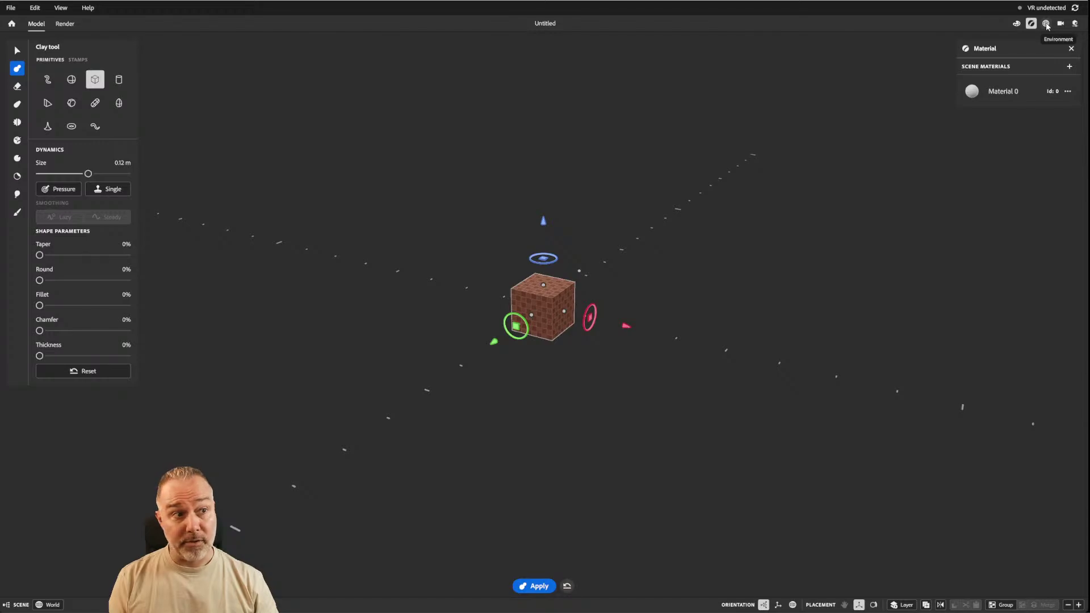
pyautogui.click(1047, 24)
pyautogui.click(1046, 25)
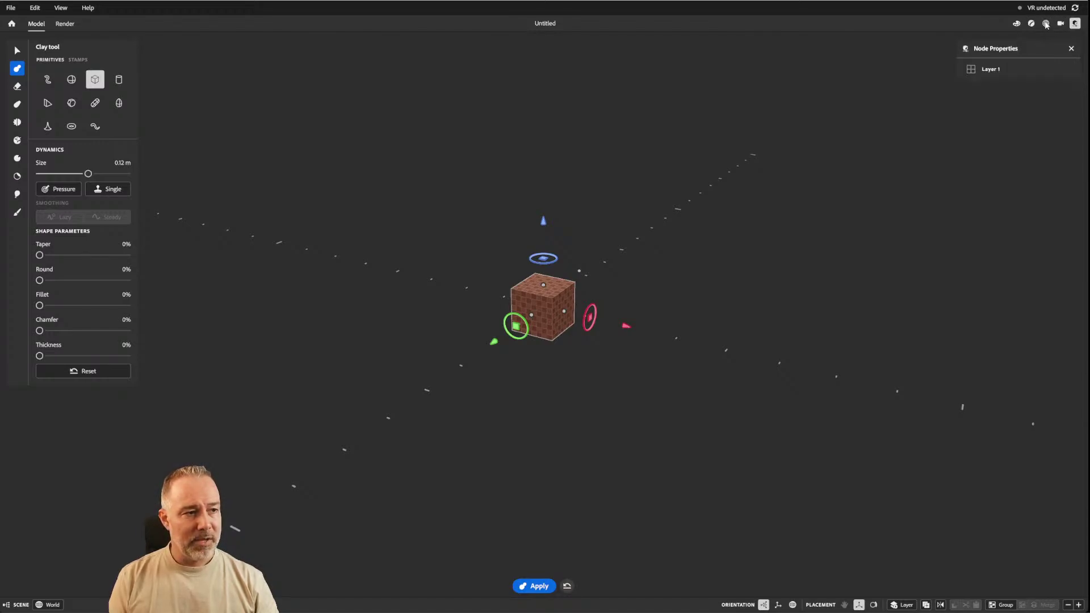
pyautogui.click(1016, 24)
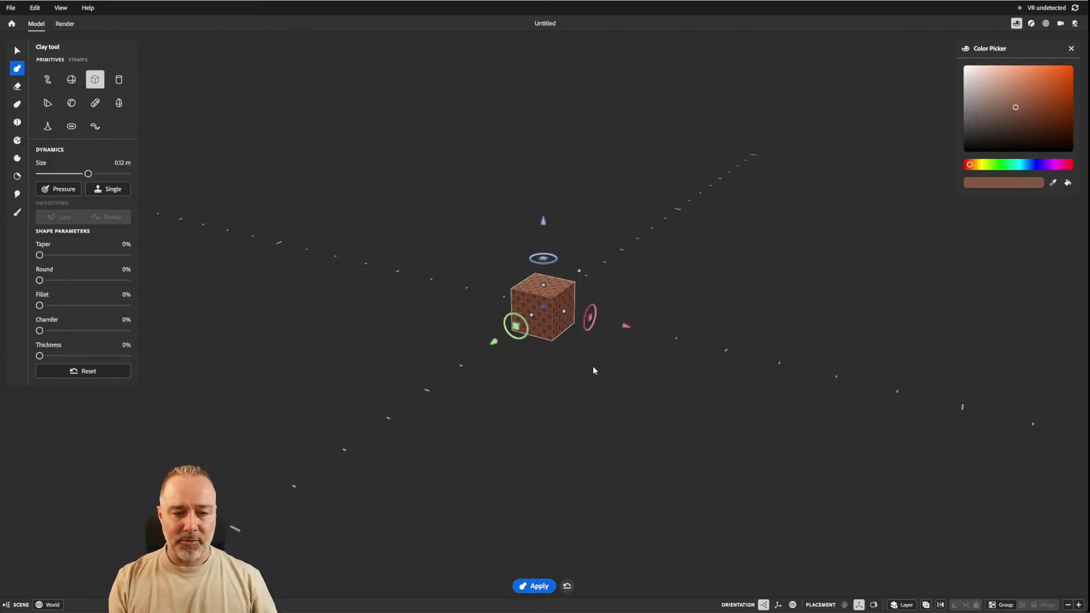
# Examine the clay cube preview in the empty scene from several positions and distances.
pyautogui.moveTo(594, 370); pyautogui.dragTo(645, 401, button='middle')
pyautogui.keyDown('alt'); pyautogui.moveTo(645, 401); pyautogui.dragTo(669, 390, button='right'); pyautogui.keyUp('alt')
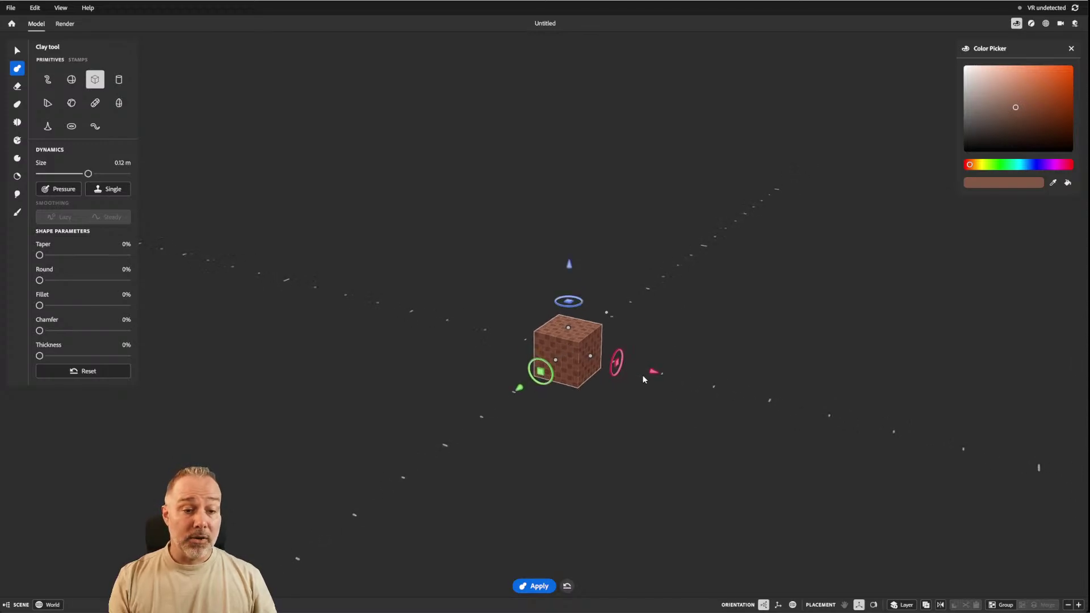
pyautogui.scroll(5, 594, 348)
pyautogui.scroll(-6, 594, 348)
pyautogui.scroll(4, 594, 347)
pyautogui.scroll(-3, 594, 347)
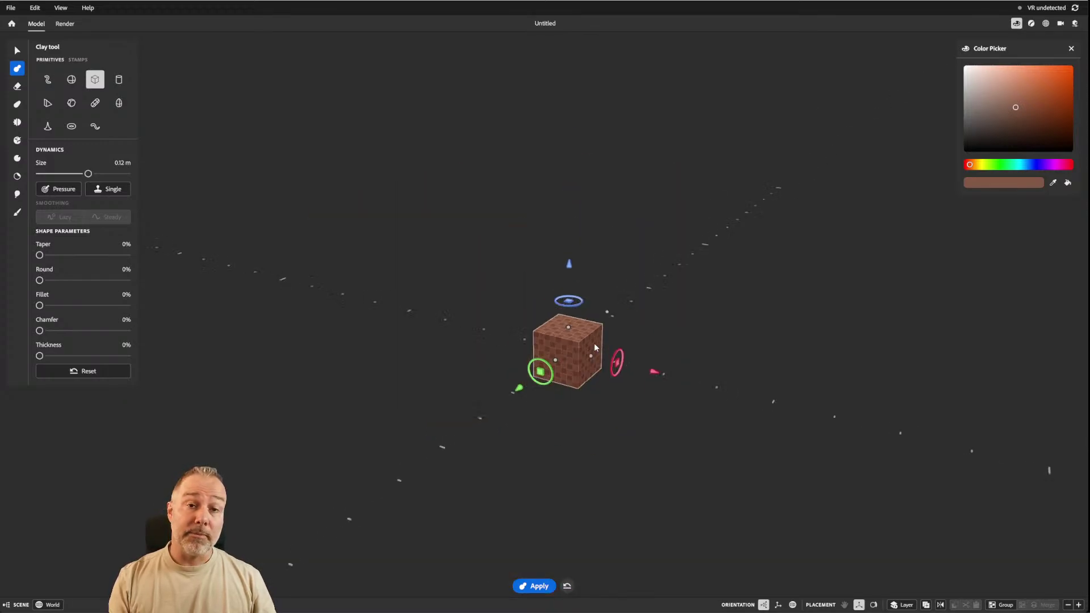
pyautogui.keyDown('alt'); pyautogui.moveTo(624, 372); pyautogui.dragTo(619, 316, button='middle'); pyautogui.keyUp('alt')
pyautogui.keyDown('alt'); pyautogui.moveTo(618, 312); pyautogui.dragTo(618, 367); pyautogui.keyUp('alt')
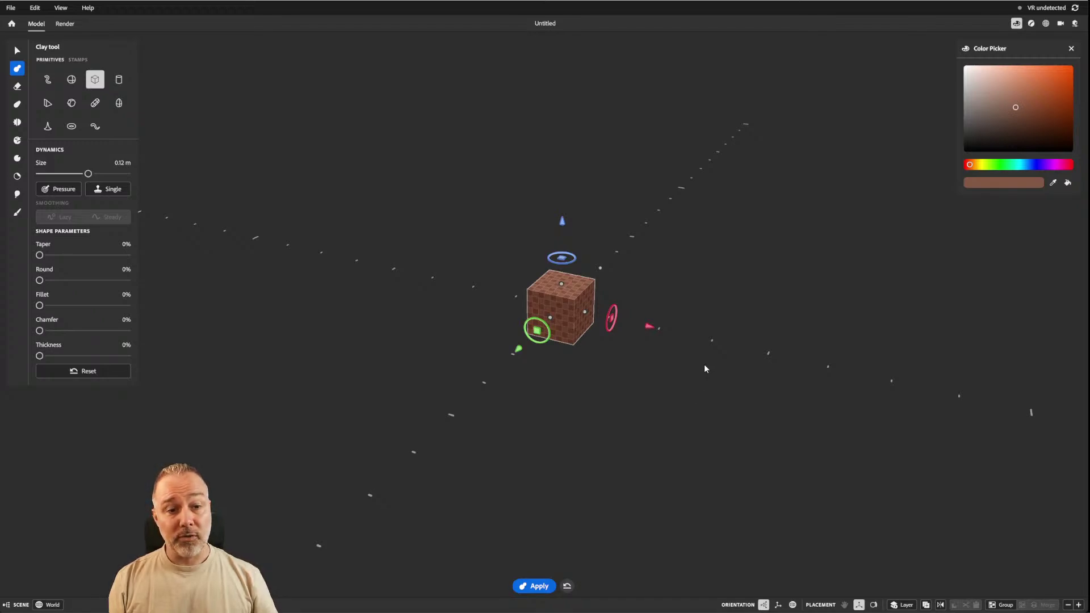
pyautogui.moveTo(701, 360); pyautogui.dragTo(708, 382, button='middle')
pyautogui.moveTo(707, 381); pyautogui.dragTo(765, 376, button='middle')
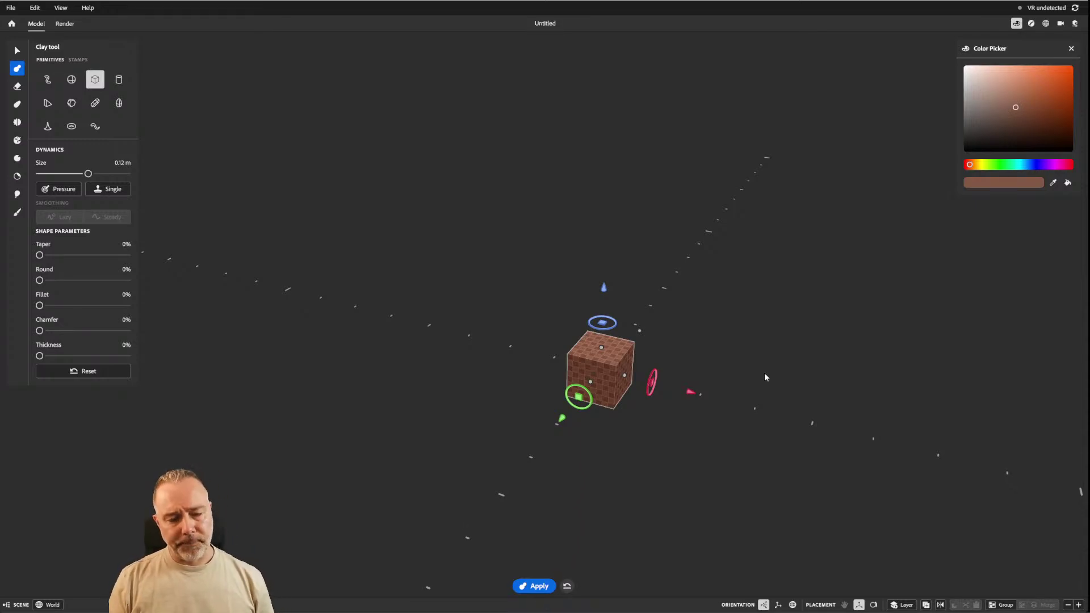
pyautogui.moveTo(747, 306); pyautogui.dragTo(662, 363, button='middle')
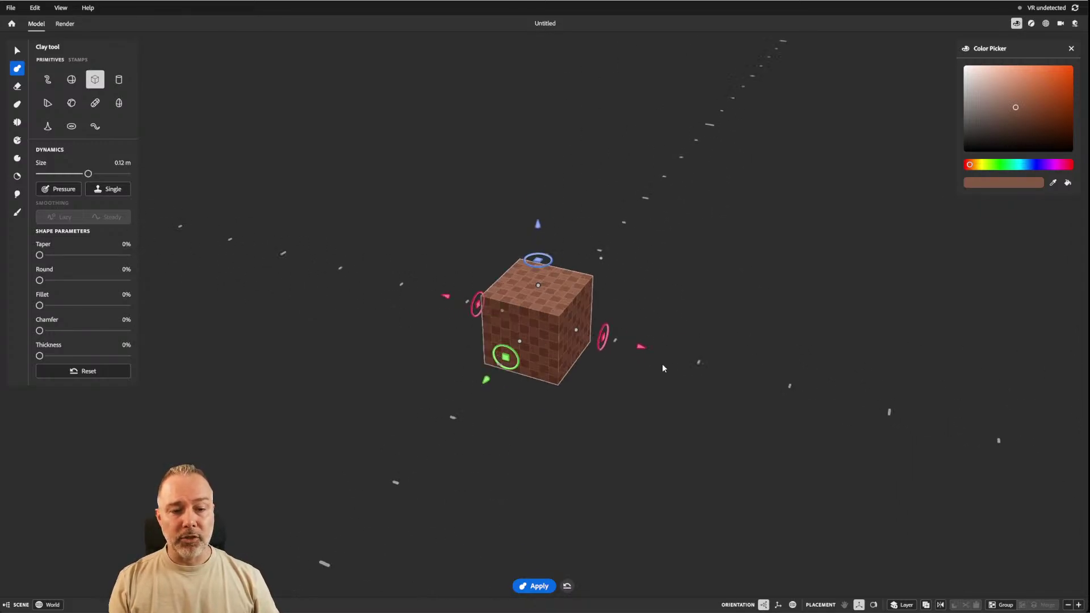
pyautogui.scroll(5, 680, 324)
pyautogui.scroll(-3, 686, 307)
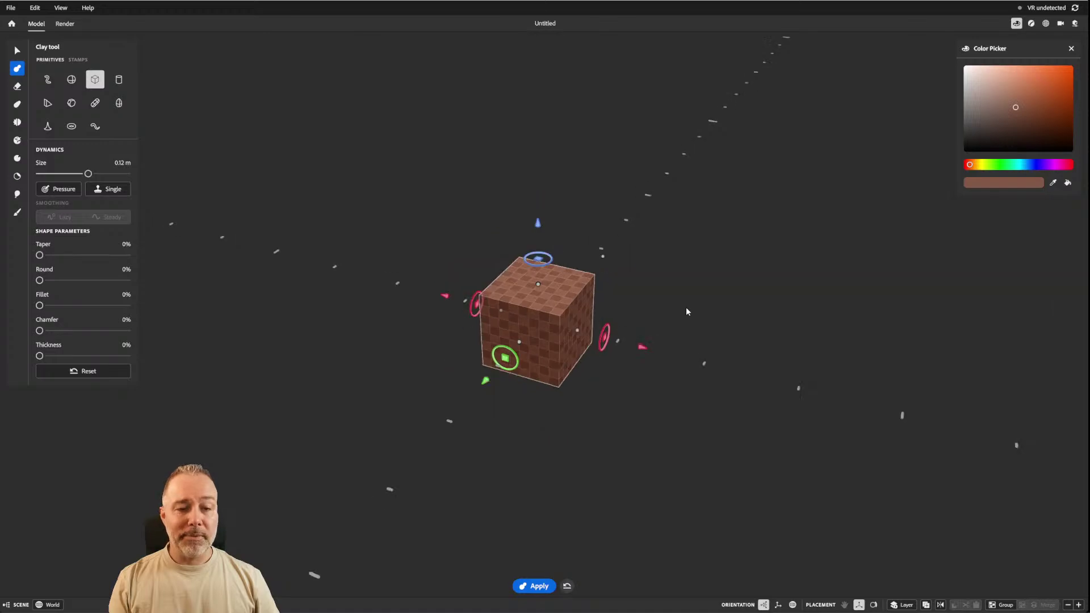
pyautogui.scroll(5, 686, 306)
pyautogui.scroll(-3, 686, 307)
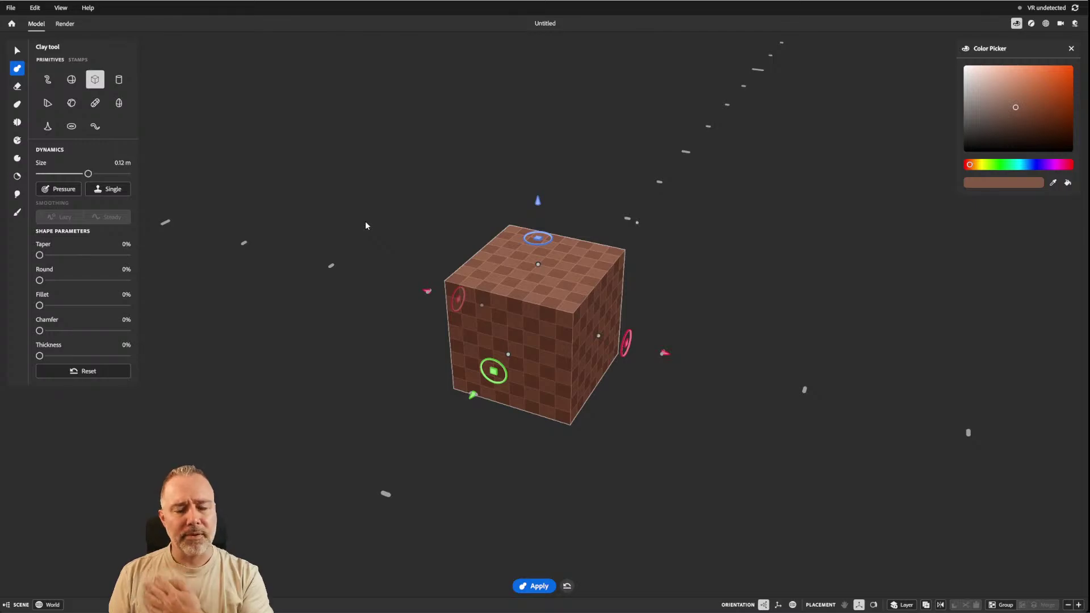
pyautogui.moveTo(394, 206); pyautogui.dragTo(710, 241, button='middle')
pyautogui.scroll(3, 706, 259)
pyautogui.scroll(-3, 706, 253)
pyautogui.moveTo(645, 229); pyautogui.dragTo(693, 244, button='middle')
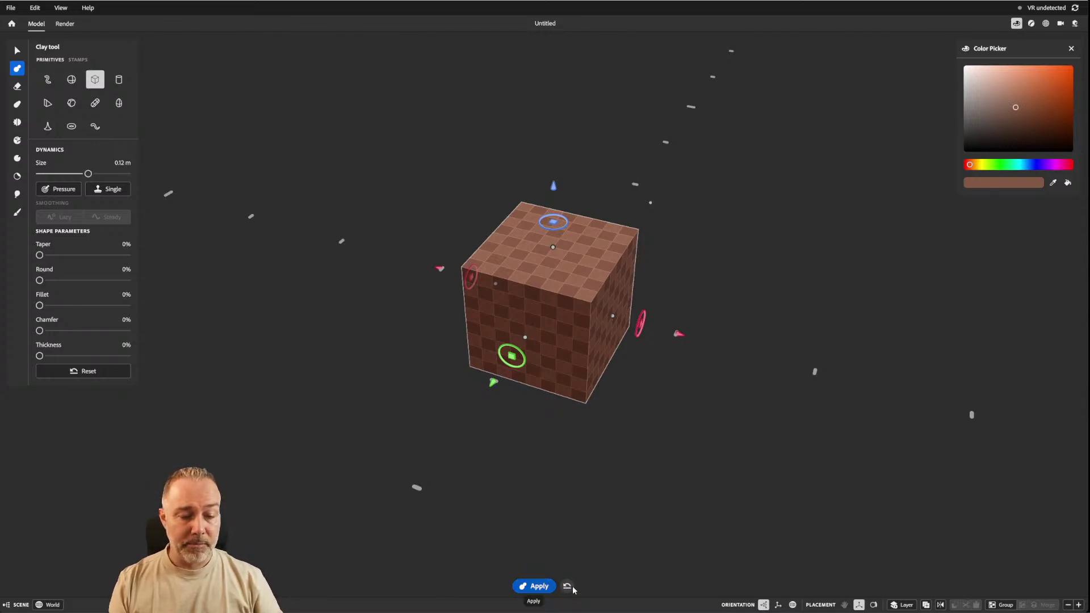
# Try adding the clay cube to the scene and moving the next cube preview aside along the red axis.
pyautogui.click(538, 585)
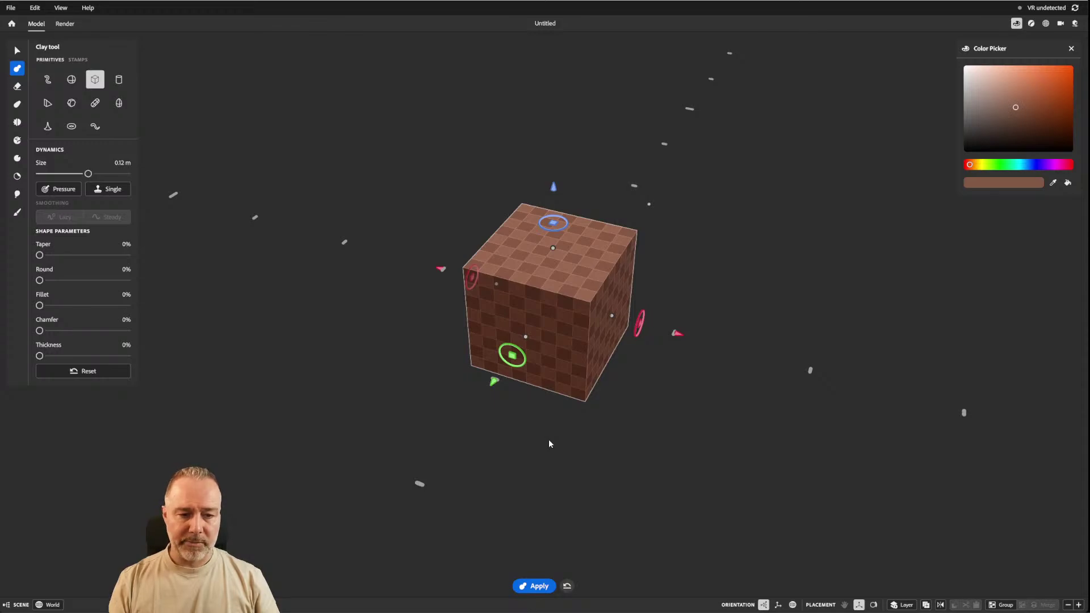
pyautogui.press('Return')
pyautogui.moveTo(684, 335); pyautogui.dragTo(969, 399)
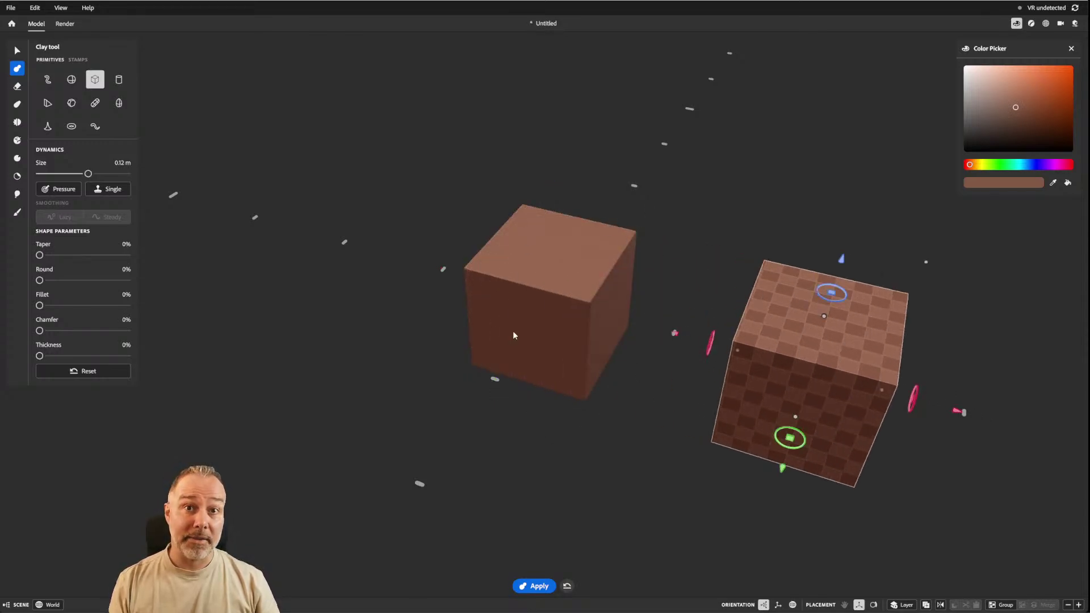
pyautogui.hotkey('ctrl', 'z')
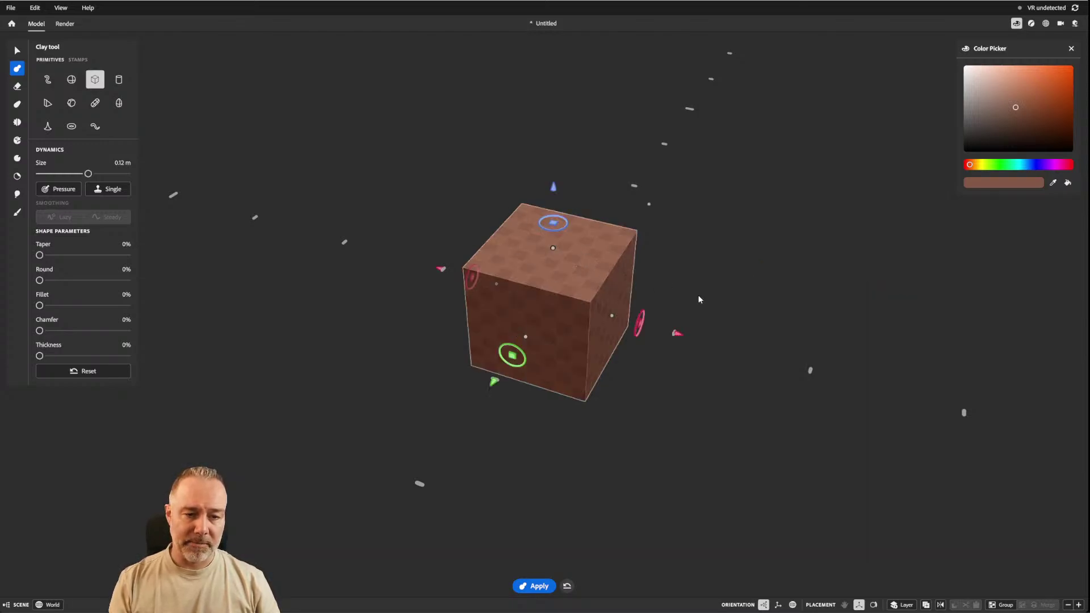
pyautogui.hotkey('ctrl', 'z')
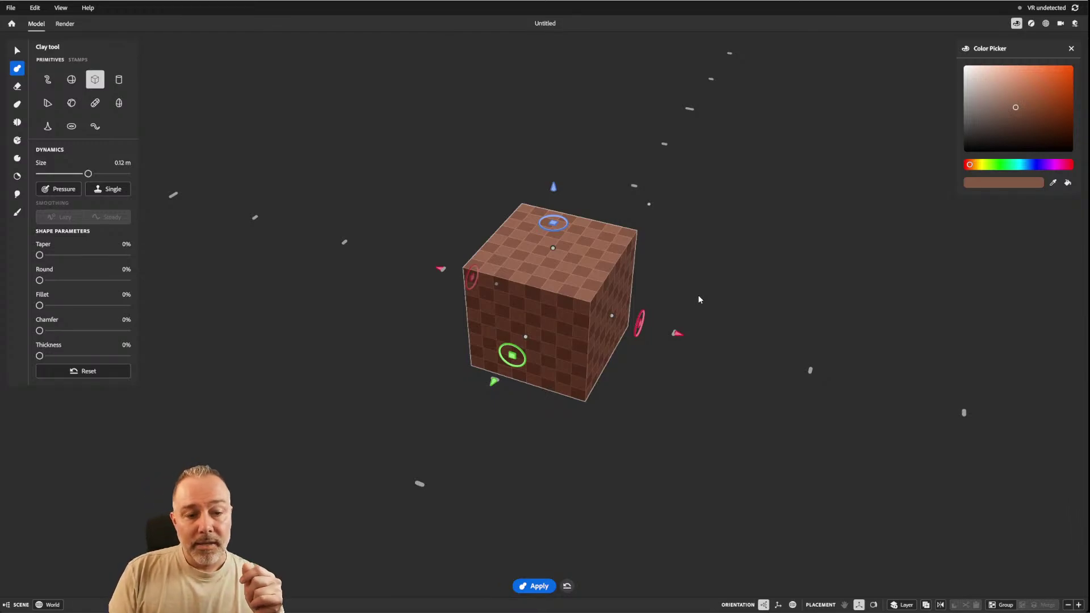
# Examine how the cube preview sits relative to the scene's axes, both close up and from farther away.
pyautogui.scroll(-4, 699, 300)
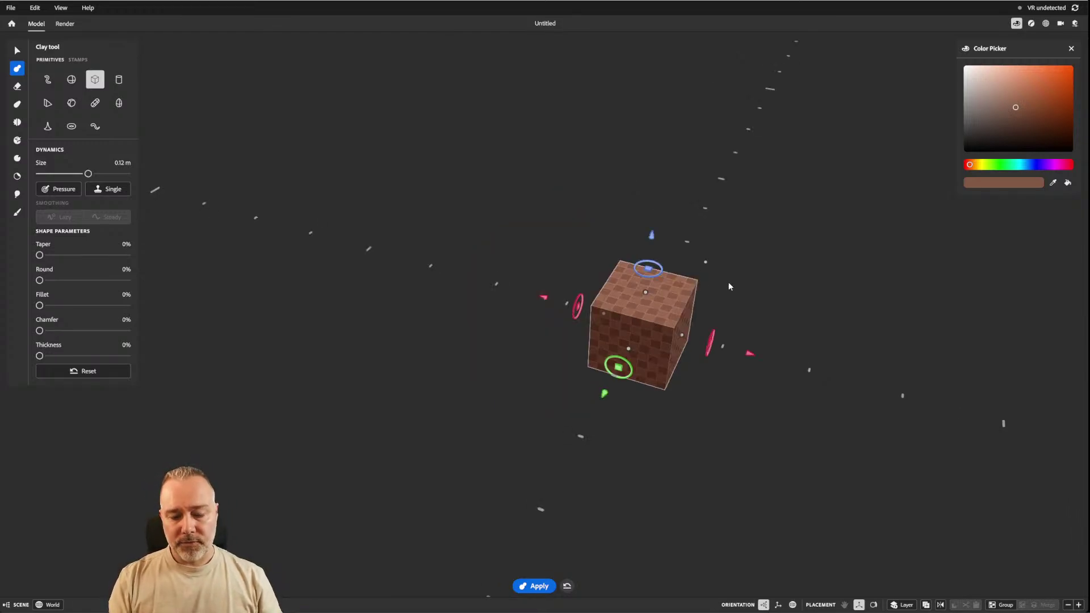
pyautogui.keyDown('alt'); pyautogui.moveTo(730, 286); pyautogui.dragTo(702, 275, button='middle'); pyautogui.keyUp('alt')
pyautogui.moveTo(701, 271)
pyautogui.keyDown('alt'); pyautogui.mouseDown()
pyautogui.moveTo(596, 251)
pyautogui.moveTo(686, 259)
pyautogui.mouseUp(); pyautogui.keyUp('alt')
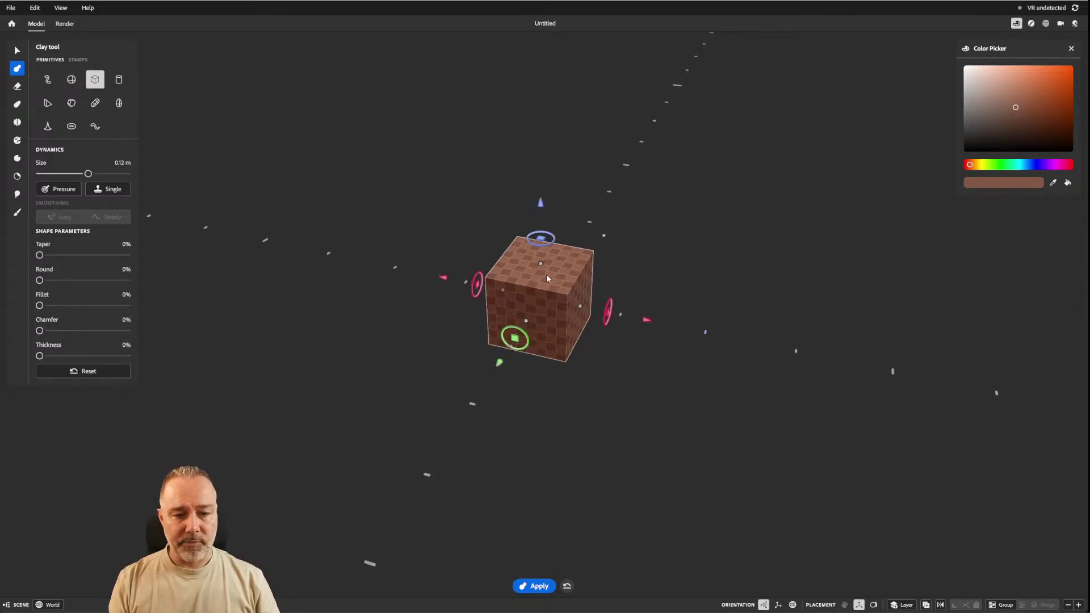
pyautogui.keyDown('alt'); pyautogui.moveTo(578, 267); pyautogui.dragTo(426, 244, button='middle'); pyautogui.keyUp('alt')
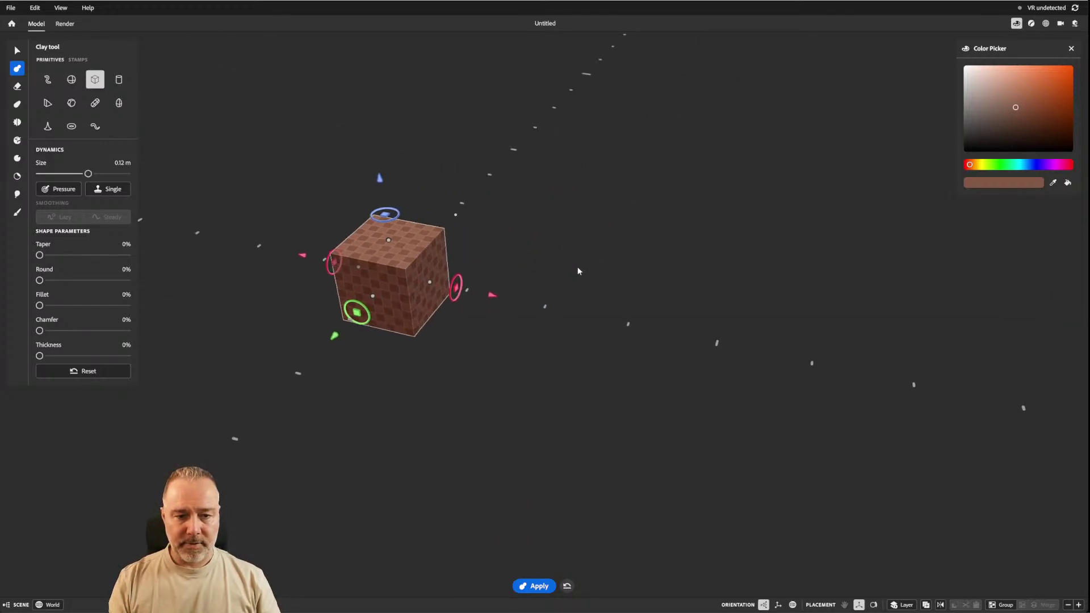
pyautogui.keyDown('alt'); pyautogui.moveTo(514, 275); pyautogui.dragTo(747, 300, button='middle'); pyautogui.keyUp('alt')
pyautogui.scroll(2, 696, 299)
pyautogui.scroll(-1, 696, 300)
pyautogui.keyDown('alt'); pyautogui.moveTo(623, 292); pyautogui.dragTo(658, 309, button='middle'); pyautogui.keyUp('alt')
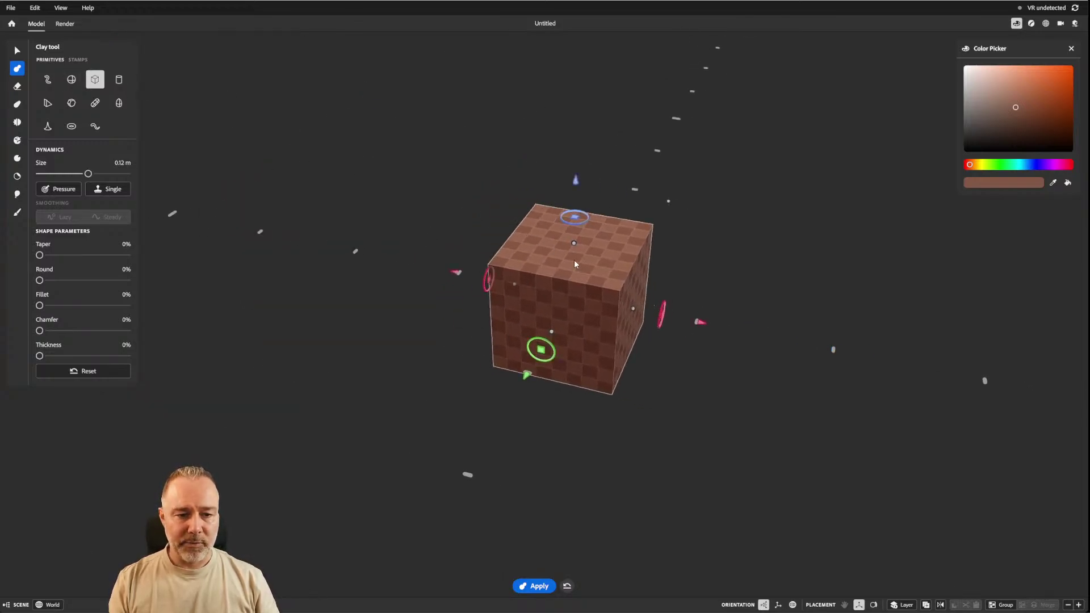
pyautogui.scroll(-3, 574, 260)
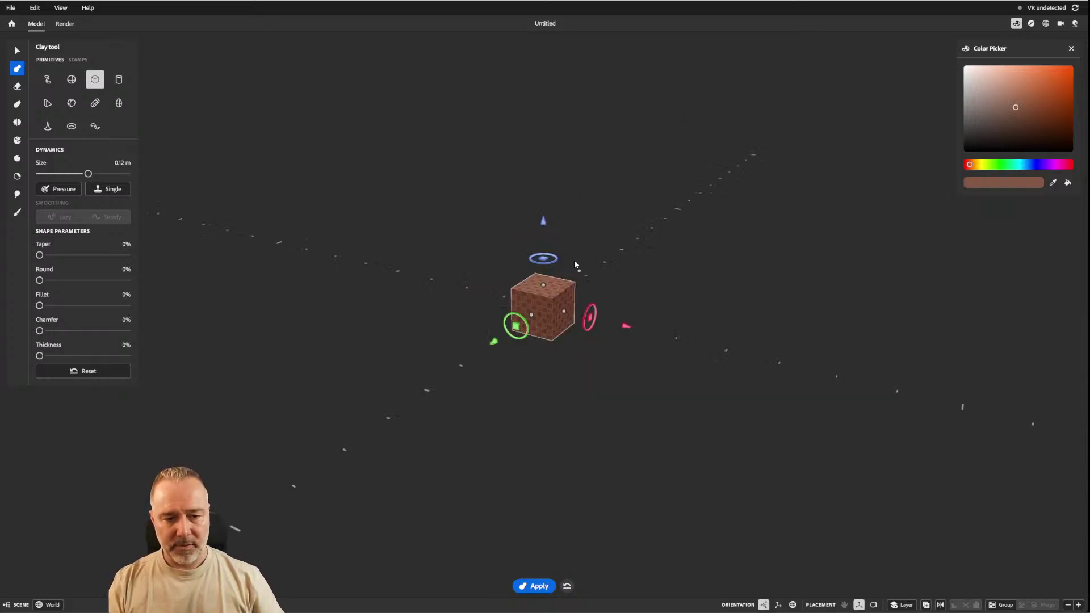
pyautogui.scroll(5, 574, 260)
pyautogui.scroll(-2, 575, 268)
# Inspect the cube preview's upper and side faces and its axis handles from different viewing angles.
pyautogui.keyDown('alt'); pyautogui.moveTo(552, 187); pyautogui.dragTo(527, 252); pyautogui.keyUp('alt')
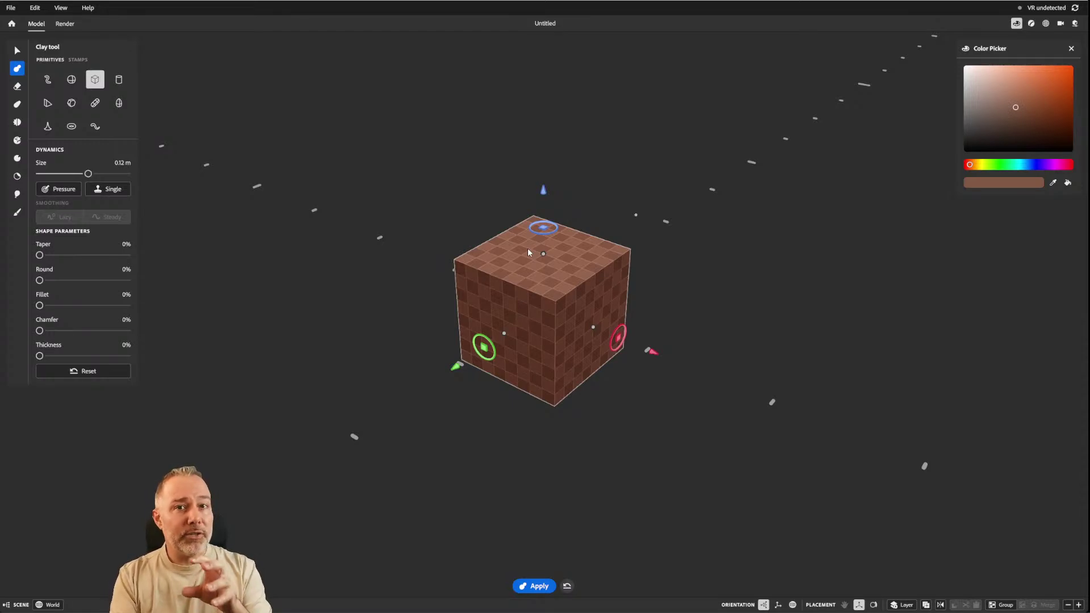
pyautogui.keyDown('alt'); pyautogui.moveTo(528, 250); pyautogui.dragTo(533, 222); pyautogui.keyUp('alt')
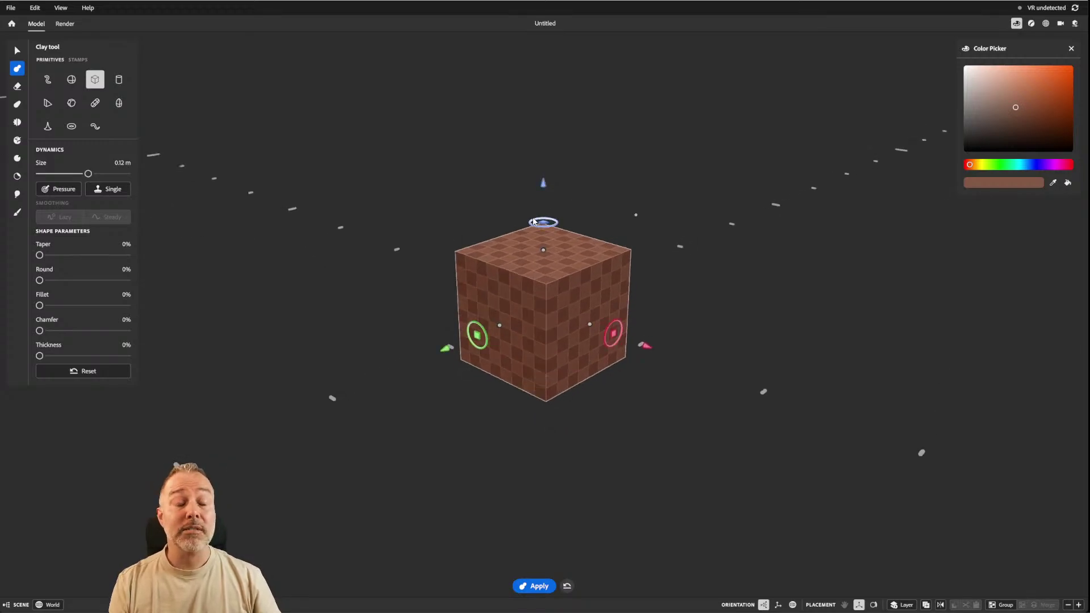
pyautogui.scroll(3, 544, 223)
pyautogui.scroll(-3, 544, 223)
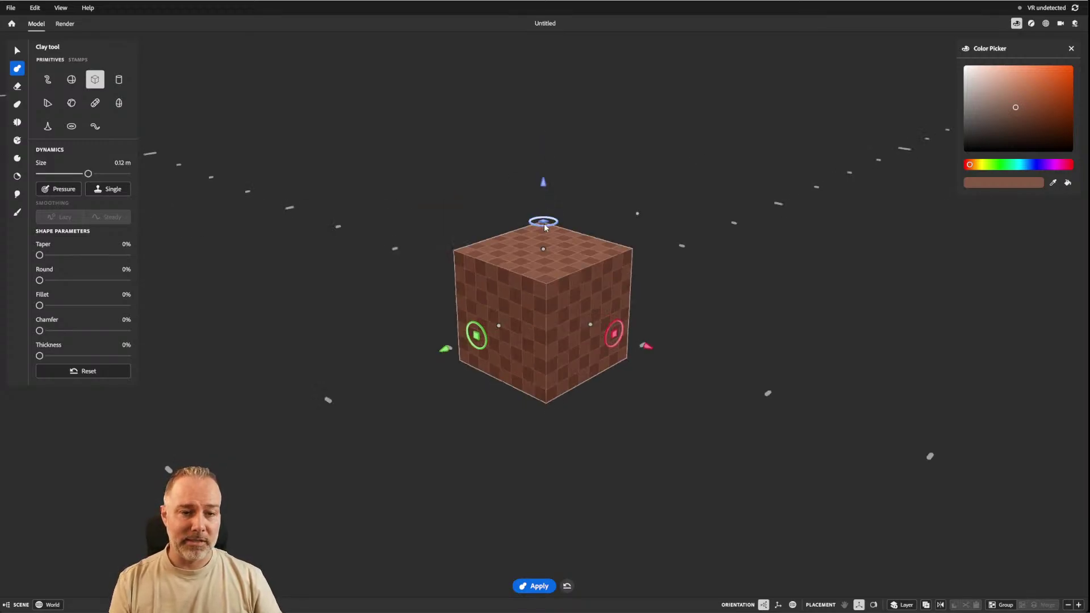
pyautogui.keyDown('alt'); pyautogui.moveTo(544, 225); pyautogui.dragTo(583, 278); pyautogui.keyUp('alt')
pyautogui.scroll(5, 581, 246)
pyautogui.scroll(-3, 582, 246)
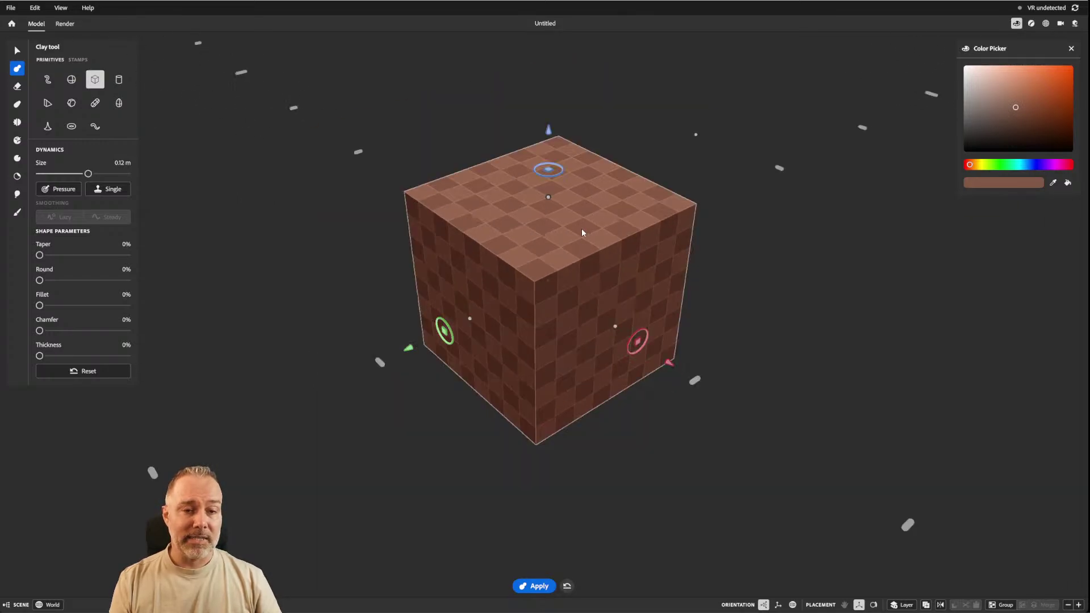
pyautogui.keyDown('alt'); pyautogui.moveTo(582, 228); pyautogui.dragTo(590, 255); pyautogui.keyUp('alt')
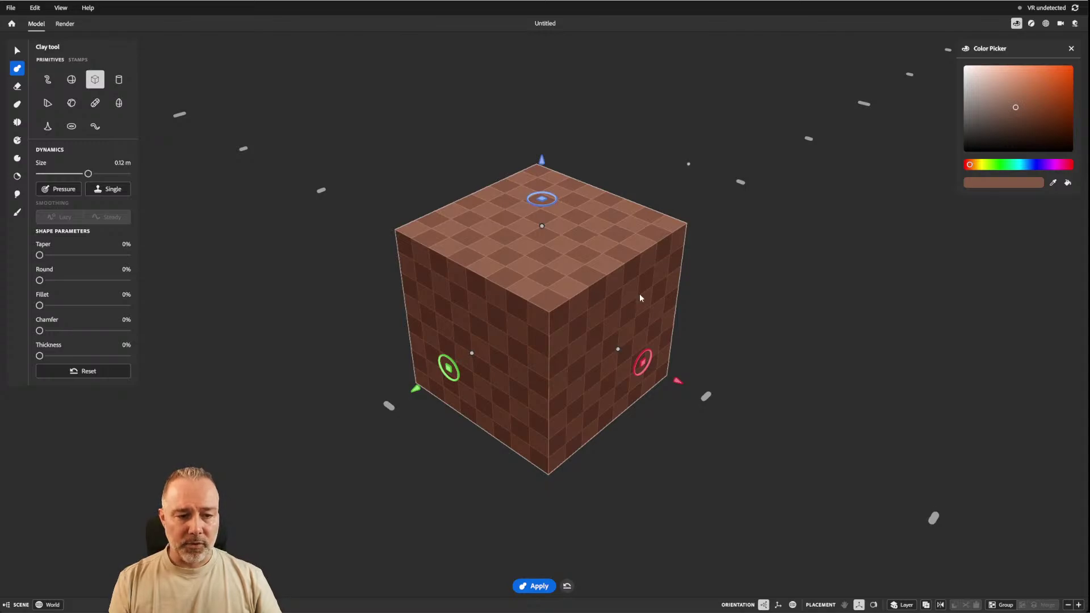
pyautogui.keyDown('alt'); pyautogui.moveTo(642, 298); pyautogui.dragTo(500, 324); pyautogui.keyUp('alt')
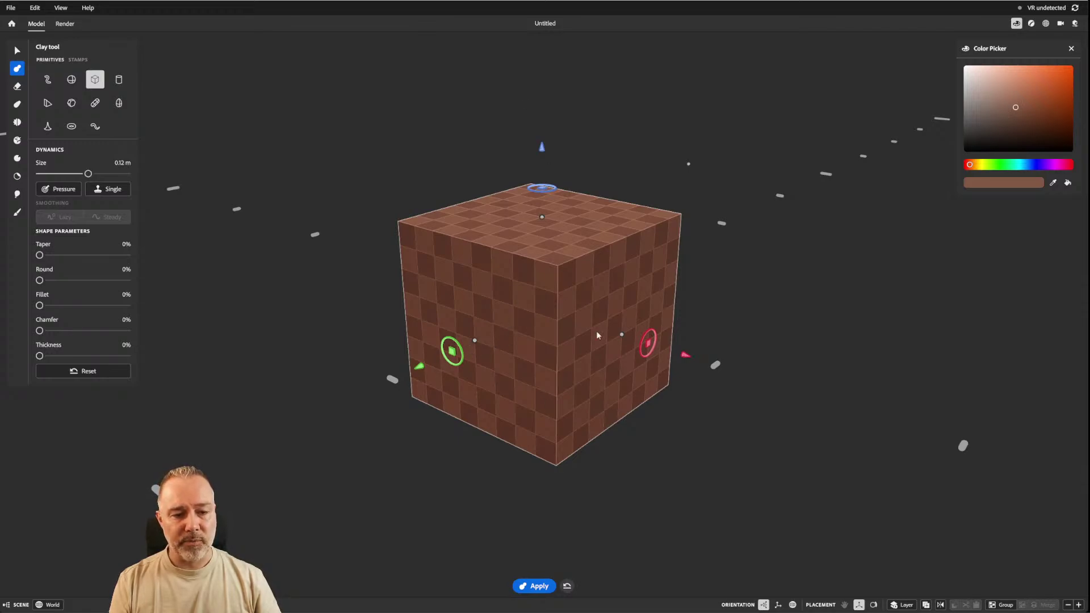
pyautogui.moveTo(559, 341)
pyautogui.keyDown('alt'); pyautogui.mouseDown()
pyautogui.moveTo(737, 346)
pyautogui.moveTo(545, 338)
pyautogui.mouseUp(); pyautogui.keyUp('alt')
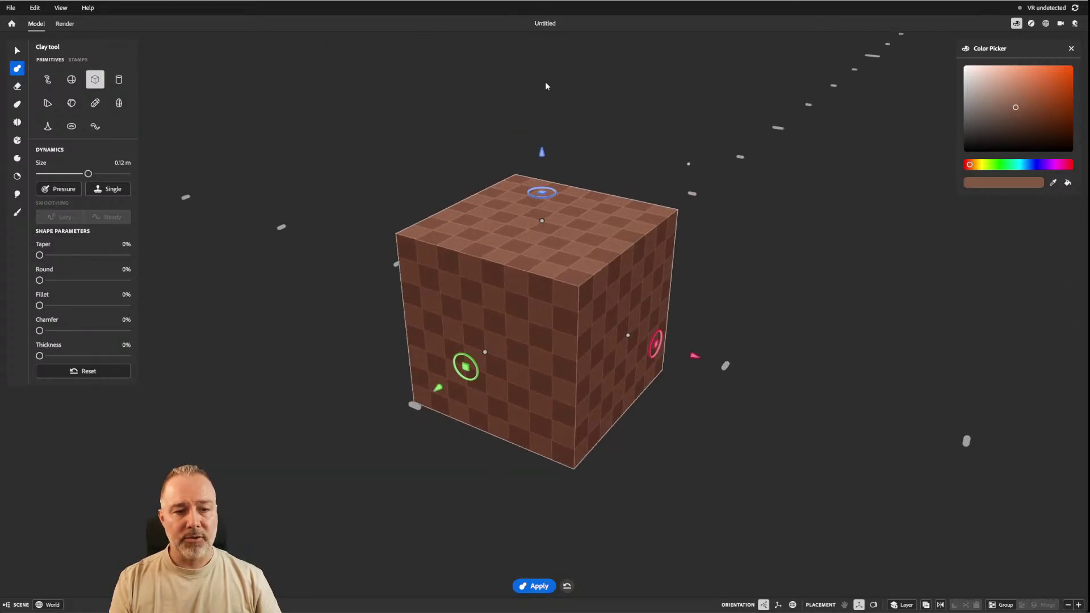
pyautogui.keyDown('alt'); pyautogui.moveTo(607, 310); pyautogui.dragTo(612, 220); pyautogui.keyUp('alt')
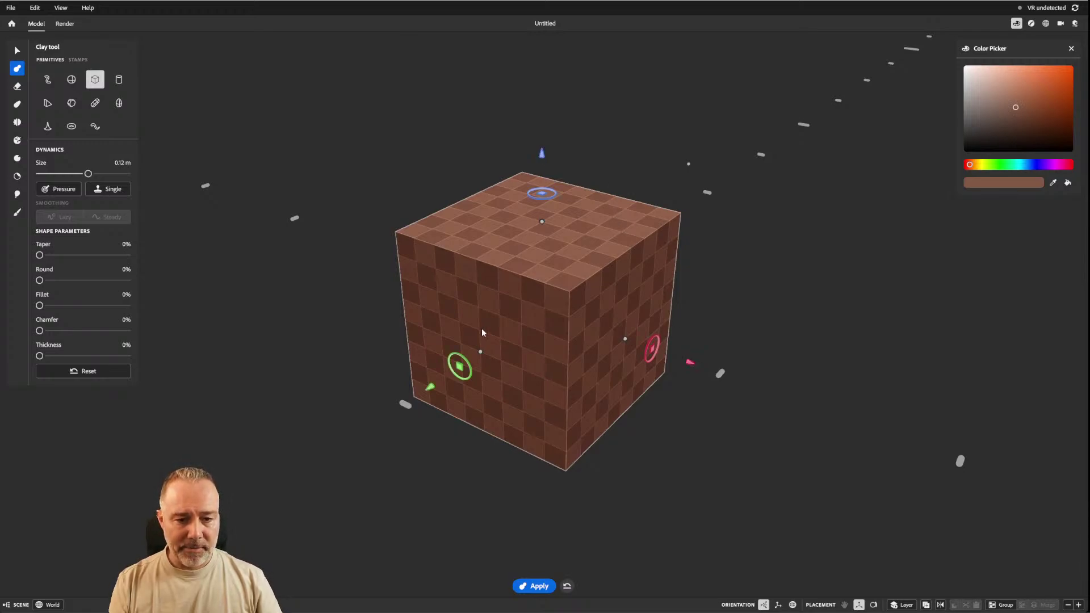
pyautogui.scroll(-4, 721, 339)
pyautogui.keyDown('alt'); pyautogui.moveTo(695, 372); pyautogui.dragTo(570, 391); pyautogui.keyUp('alt')
# Try moving the cube preview slightly with its axis handles and bring it back to the scene's origin.
pyautogui.moveTo(445, 365); pyautogui.dragTo(474, 342)
pyautogui.moveTo(555, 171); pyautogui.dragTo(529, 183)
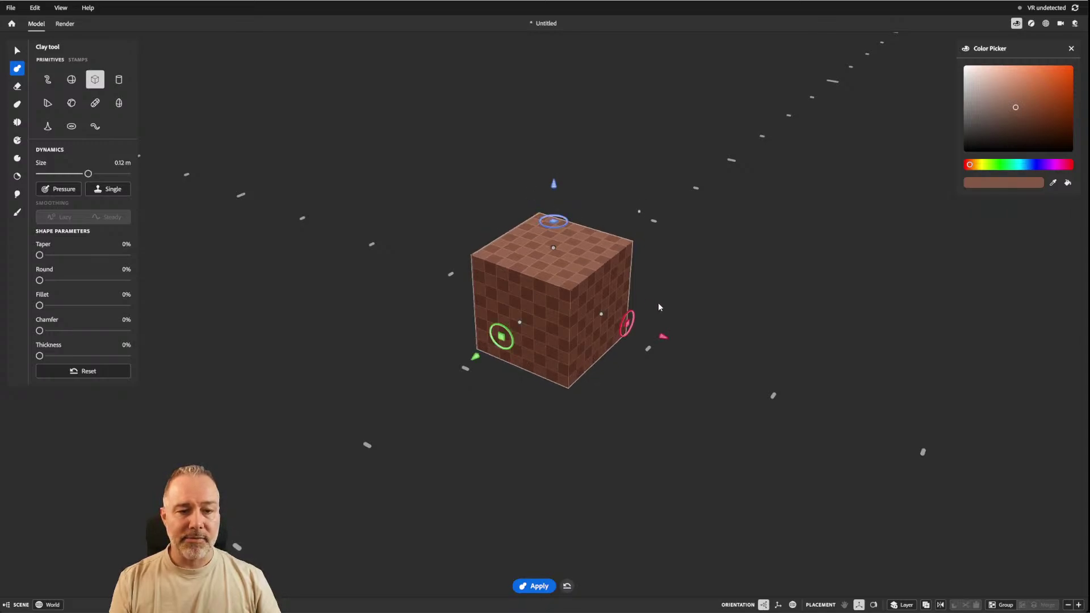
pyautogui.moveTo(476, 357)
pyautogui.mouseDown()
pyautogui.moveTo(414, 410)
pyautogui.moveTo(289, 473)
pyautogui.moveTo(550, 285)
pyautogui.moveTo(301, 477)
pyautogui.moveTo(466, 350)
pyautogui.mouseUp()
pyautogui.scroll(5, 632, 337)
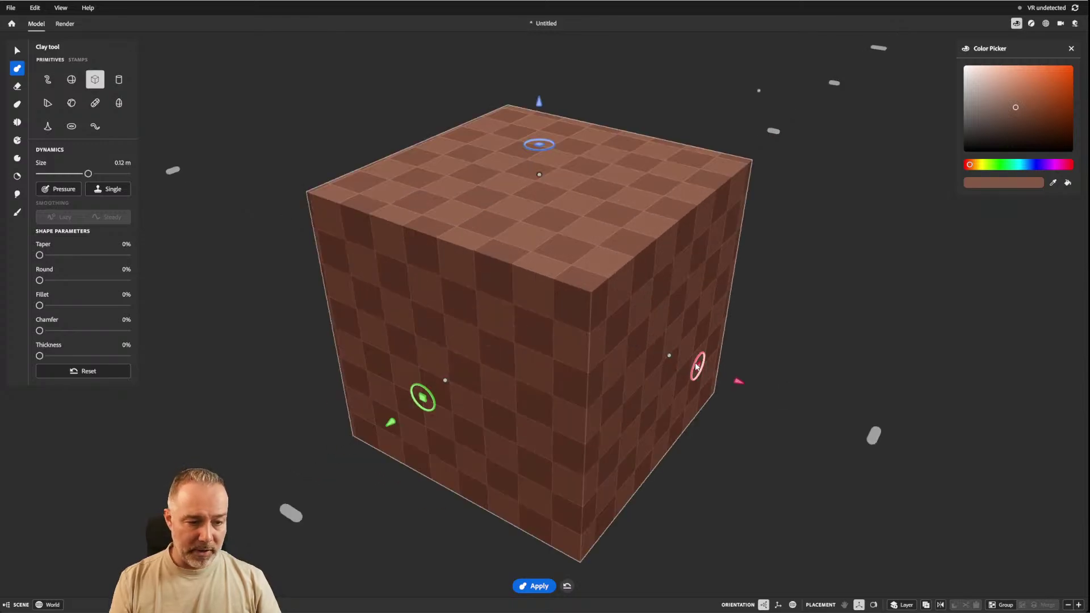
pyautogui.scroll(-5, 560, 188)
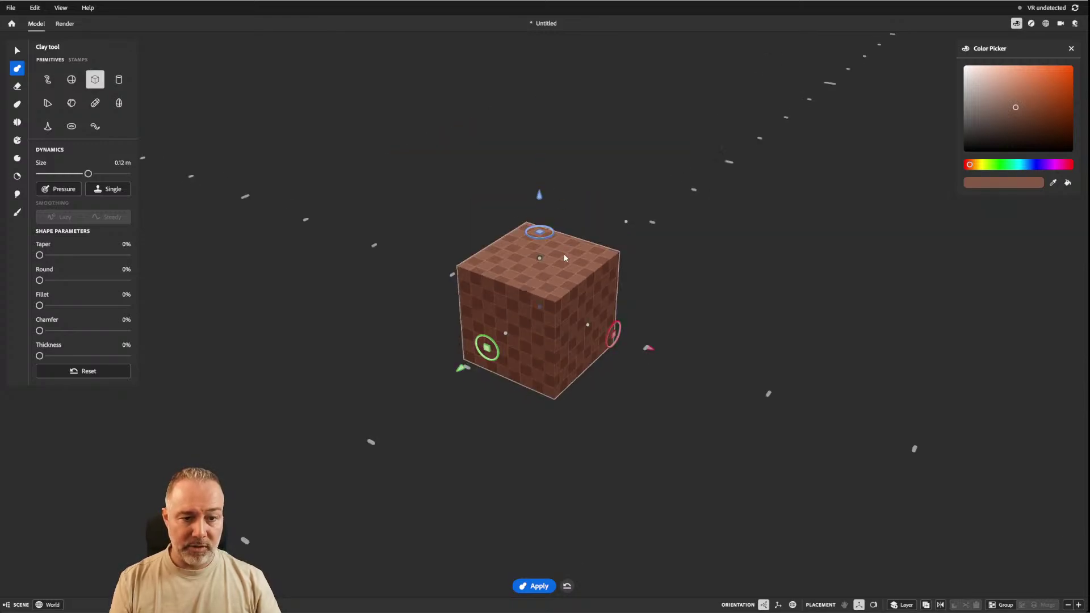
pyautogui.moveTo(556, 274); pyautogui.dragTo(530, 224)
pyautogui.moveTo(708, 377); pyautogui.dragTo(564, 309, button='right')
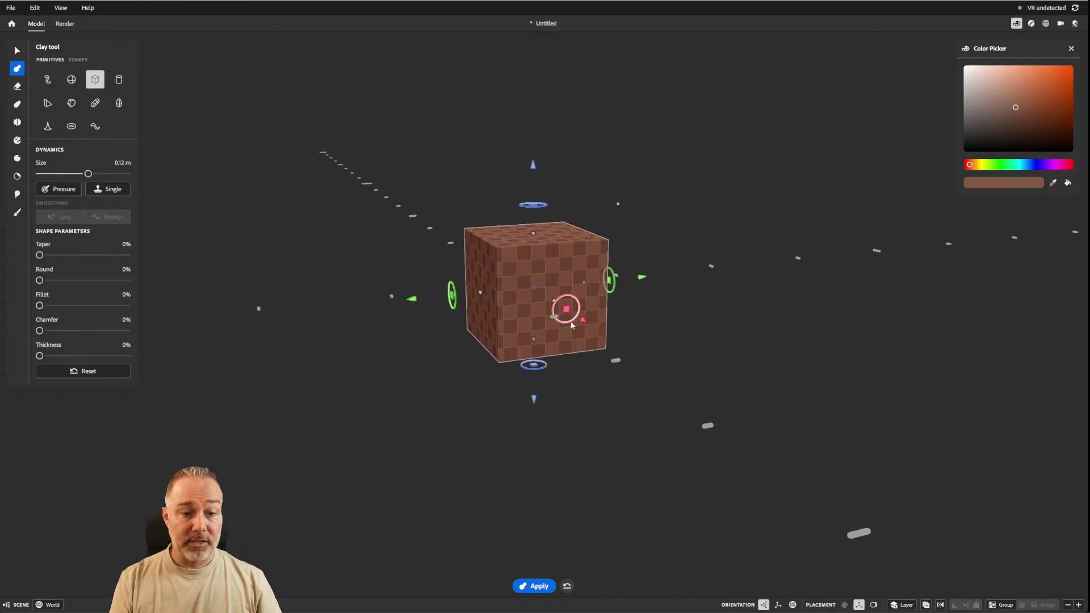
# Try rotating the cube preview about its vertical blue axis, using the angle snapping to reach +45.0°.
pyautogui.moveTo(568, 311)
pyautogui.mouseDown()
pyautogui.moveTo(697, 147)
pyautogui.moveTo(567, 275)
pyautogui.moveTo(605, 236)
pyautogui.moveTo(569, 295)
pyautogui.mouseUp()
pyautogui.moveTo(591, 350); pyautogui.dragTo(635, 345, button='right')
pyautogui.scroll(2, 542, 296)
pyautogui.scroll(-2, 543, 296)
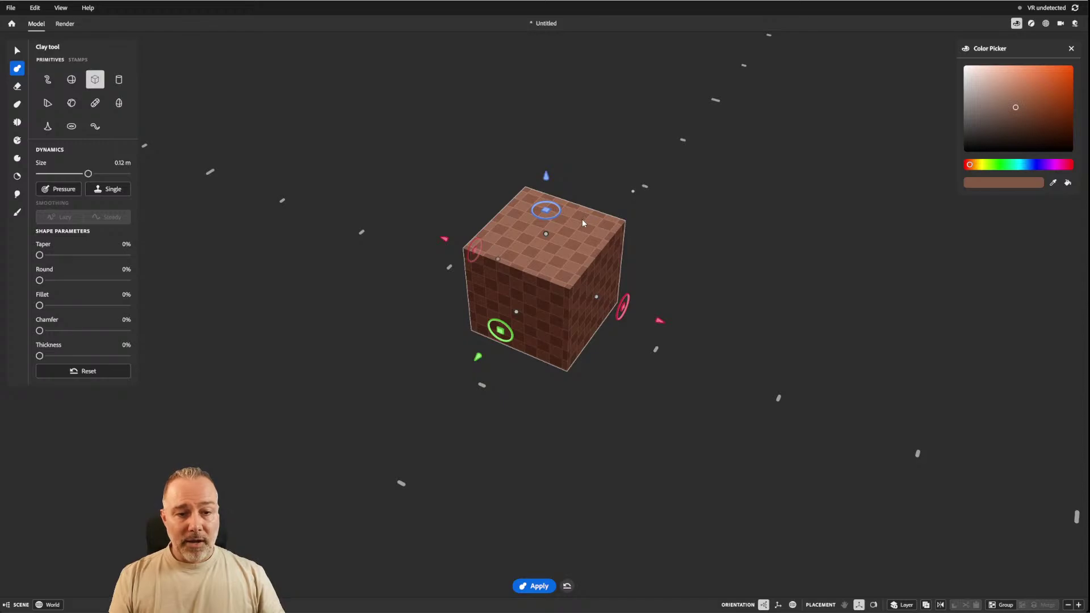
pyautogui.scroll(3, 659, 322)
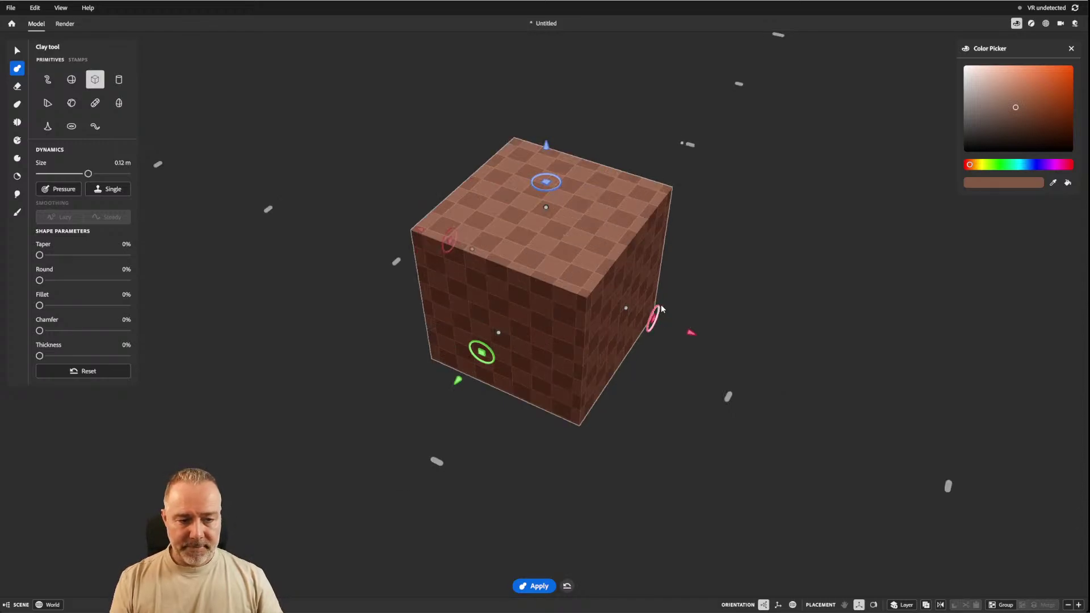
pyautogui.moveTo(614, 227)
pyautogui.mouseDown(button='right')
pyautogui.moveTo(594, 184)
pyautogui.moveTo(622, 212)
pyautogui.moveTo(696, 244)
pyautogui.moveTo(712, 306)
pyautogui.moveTo(669, 273)
pyautogui.moveTo(669, 302)
pyautogui.moveTo(600, 215)
pyautogui.mouseUp(button='right')
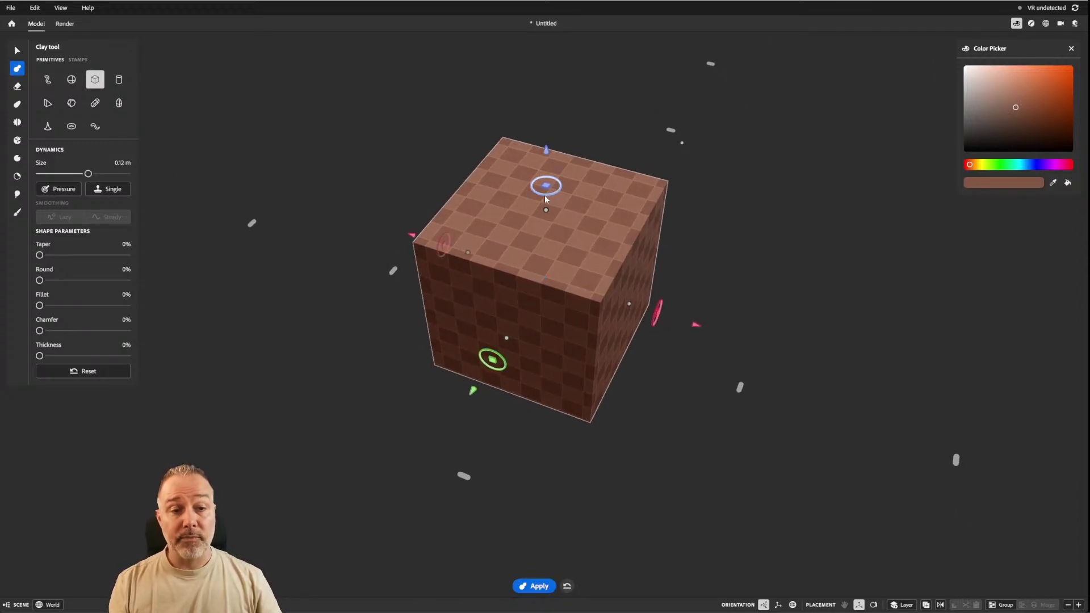
pyautogui.moveTo(549, 196); pyautogui.dragTo(572, 199)
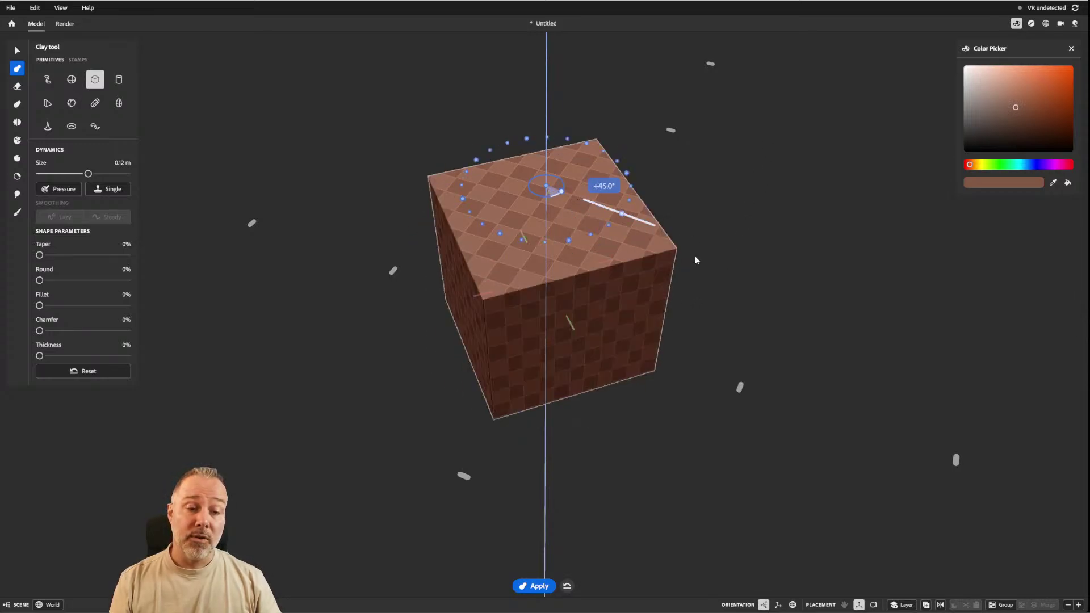
pyautogui.moveTo(696, 260); pyautogui.dragTo(511, 255)
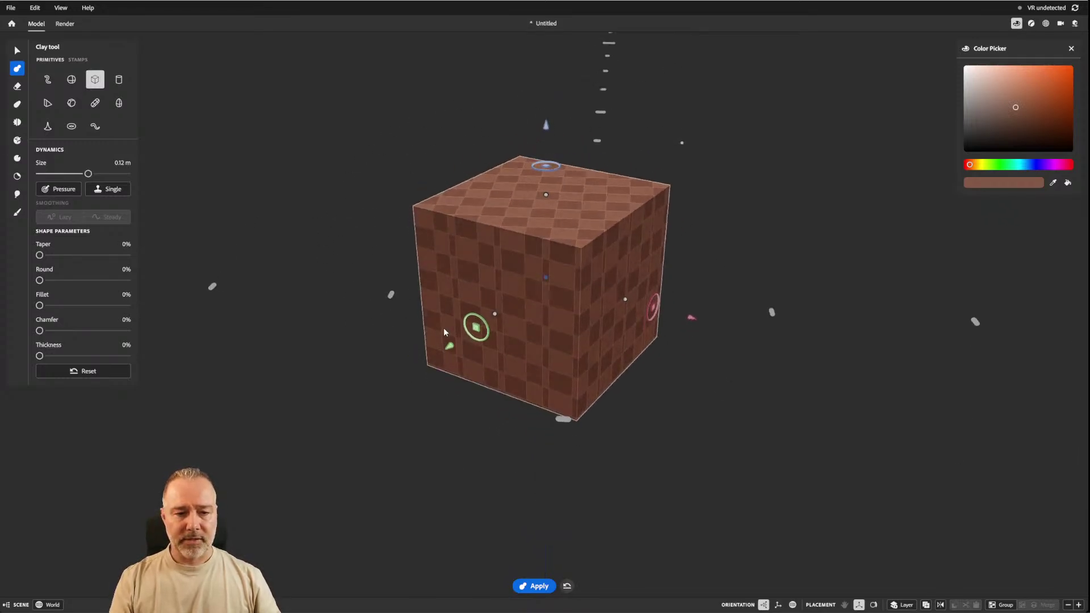
# Compare the rotated cube preview's axis handles in world and local space orientation, returning to Local space.
pyautogui.keyDown('alt'); pyautogui.moveTo(444, 328); pyautogui.dragTo(442, 314); pyautogui.keyUp('alt')
pyautogui.keyDown('alt'); pyautogui.moveTo(576, 328); pyautogui.dragTo(599, 386); pyautogui.keyUp('alt')
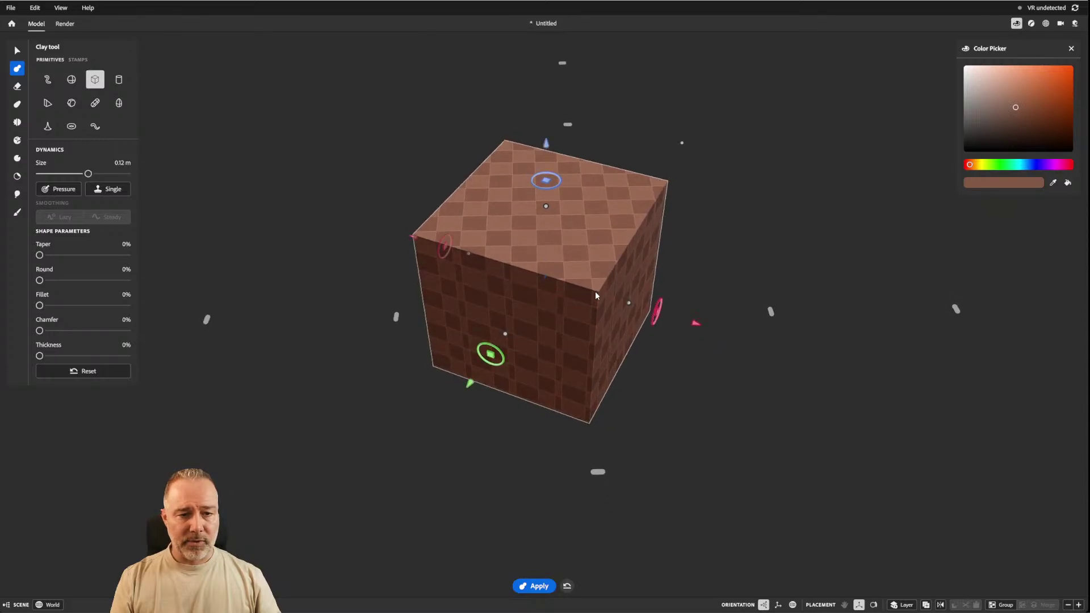
pyautogui.keyDown('alt'); pyautogui.moveTo(676, 310); pyautogui.dragTo(629, 218); pyautogui.keyUp('alt')
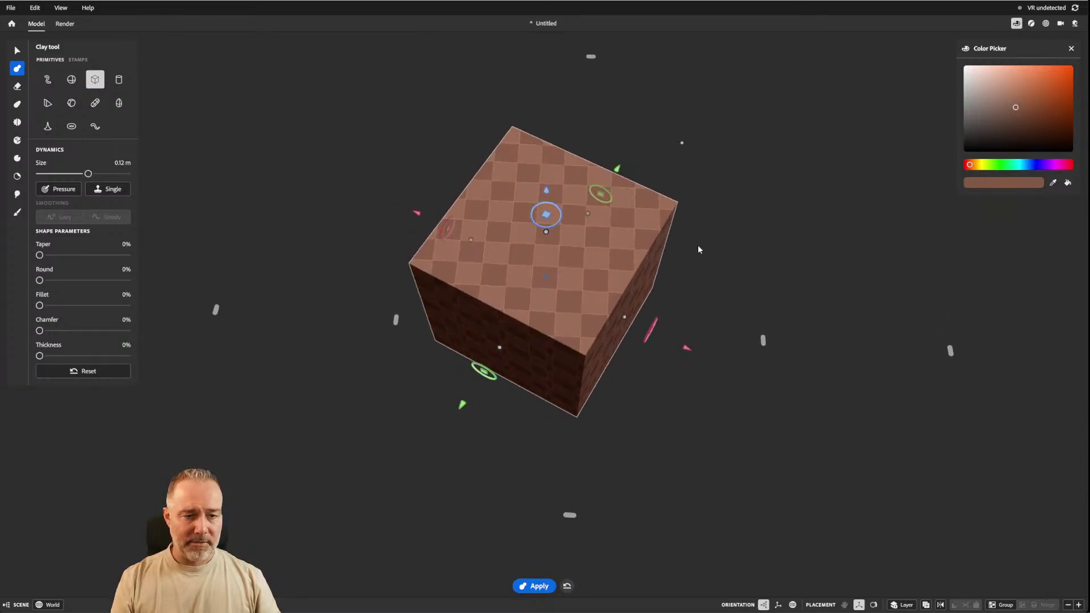
pyautogui.keyDown('alt'); pyautogui.moveTo(699, 250); pyautogui.dragTo(450, 320); pyautogui.keyUp('alt')
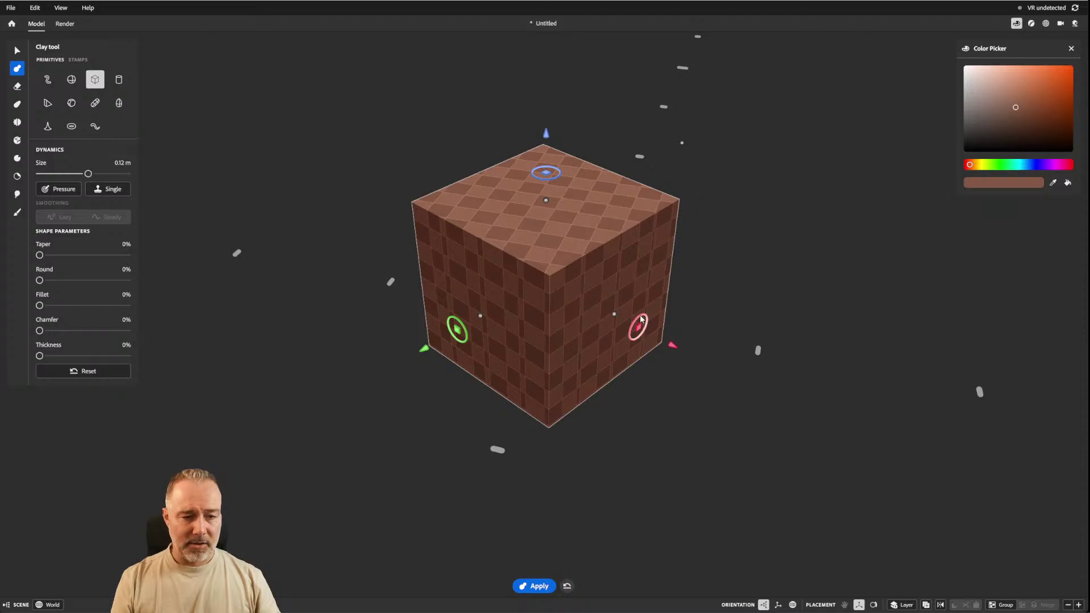
pyautogui.keyDown('alt'); pyautogui.moveTo(641, 319); pyautogui.dragTo(691, 320); pyautogui.keyUp('alt')
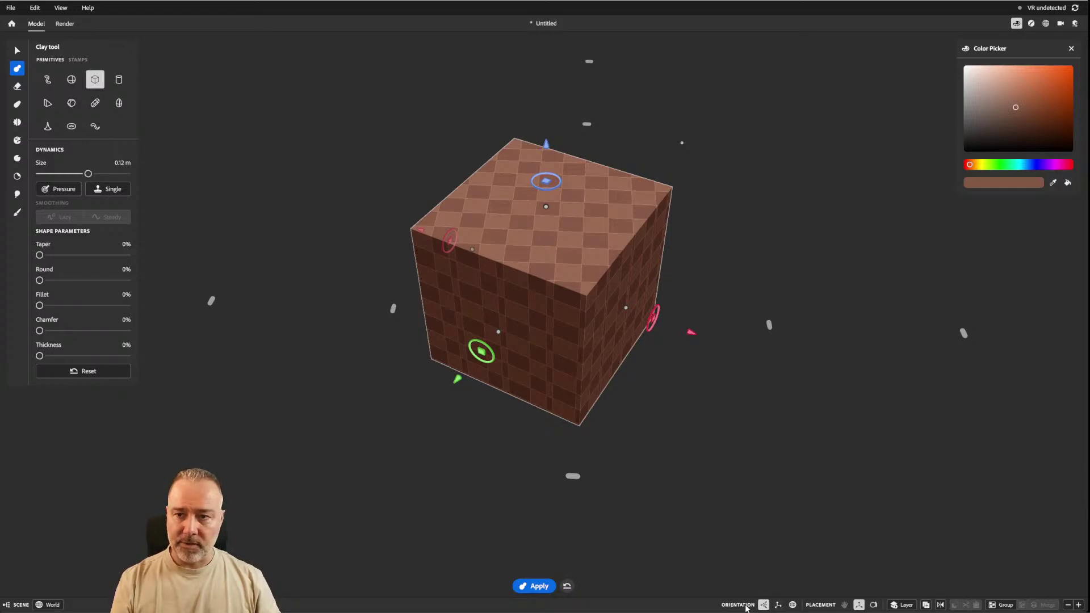
pyautogui.click(778, 605)
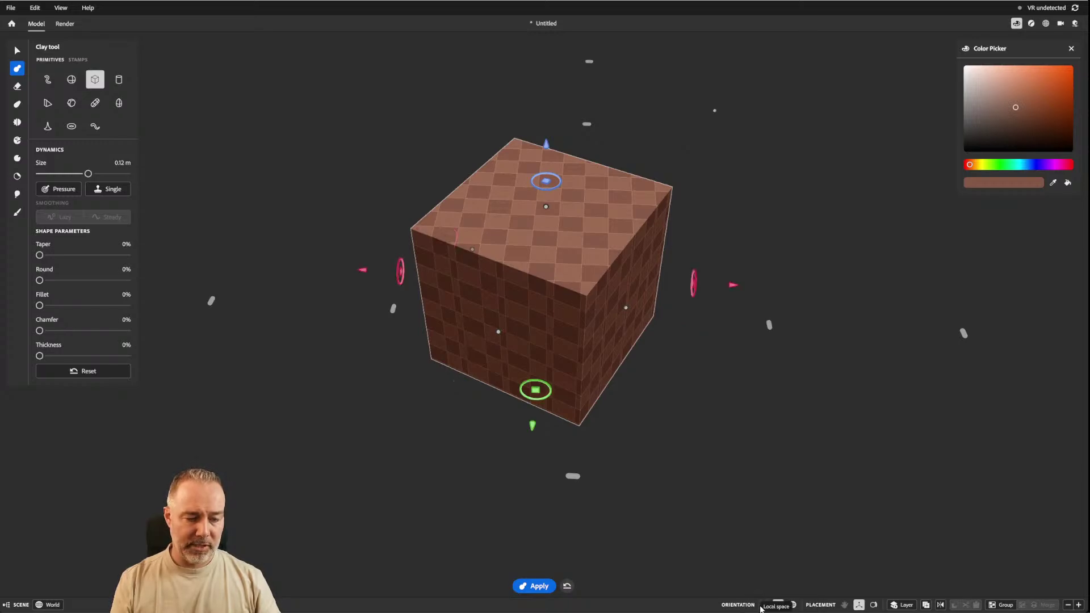
pyautogui.click(763, 608)
pyautogui.click(775, 607)
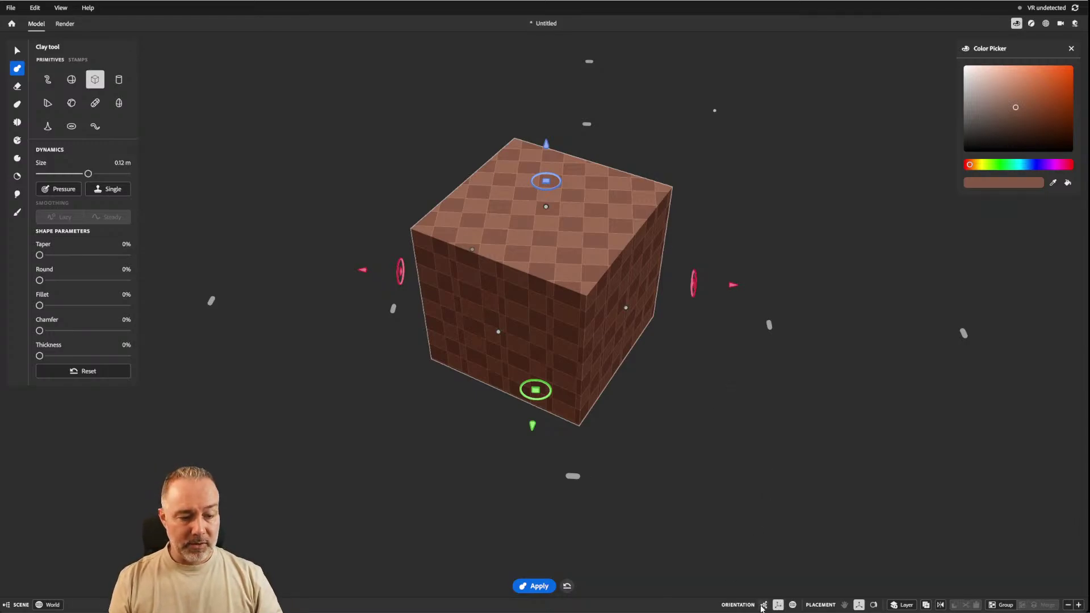
pyautogui.click(763, 607)
# Try moving the rotated cube preview aside and tilting it about its green axis, and undo these transformations.
pyautogui.scroll(-5, 656, 343)
pyautogui.moveTo(624, 306); pyautogui.dragTo(608, 331, button='middle')
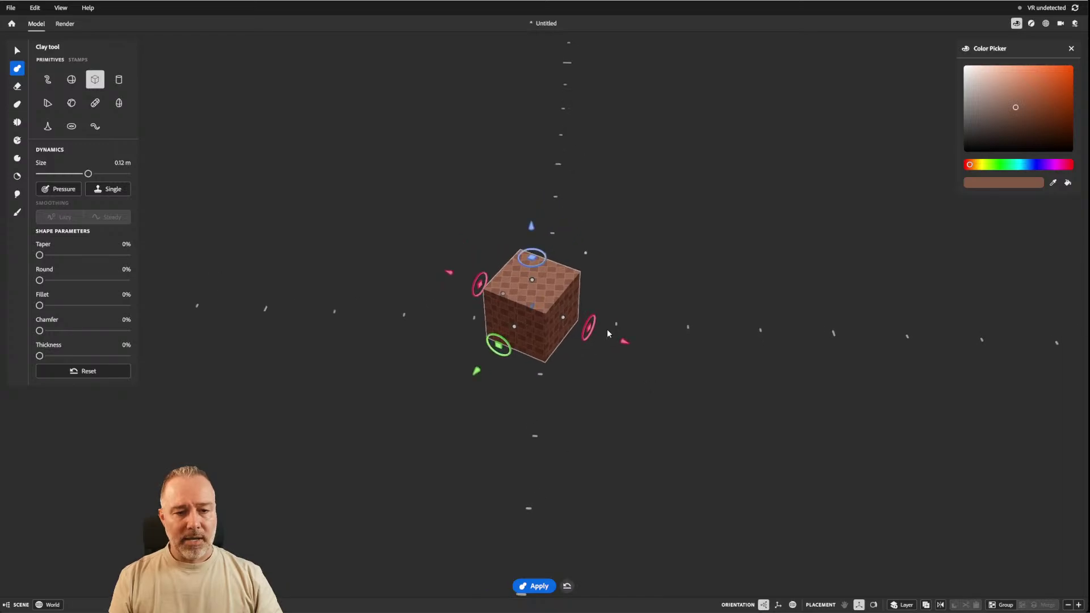
pyautogui.moveTo(541, 271); pyautogui.dragTo(698, 268)
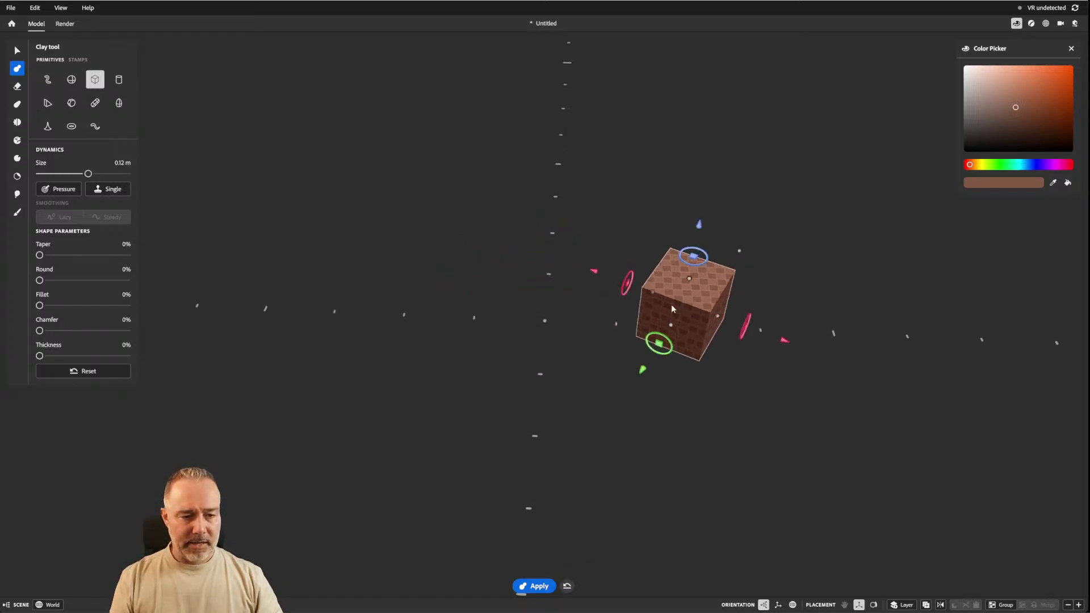
pyautogui.moveTo(667, 341); pyautogui.dragTo(709, 325)
pyautogui.scroll(8, 788, 260)
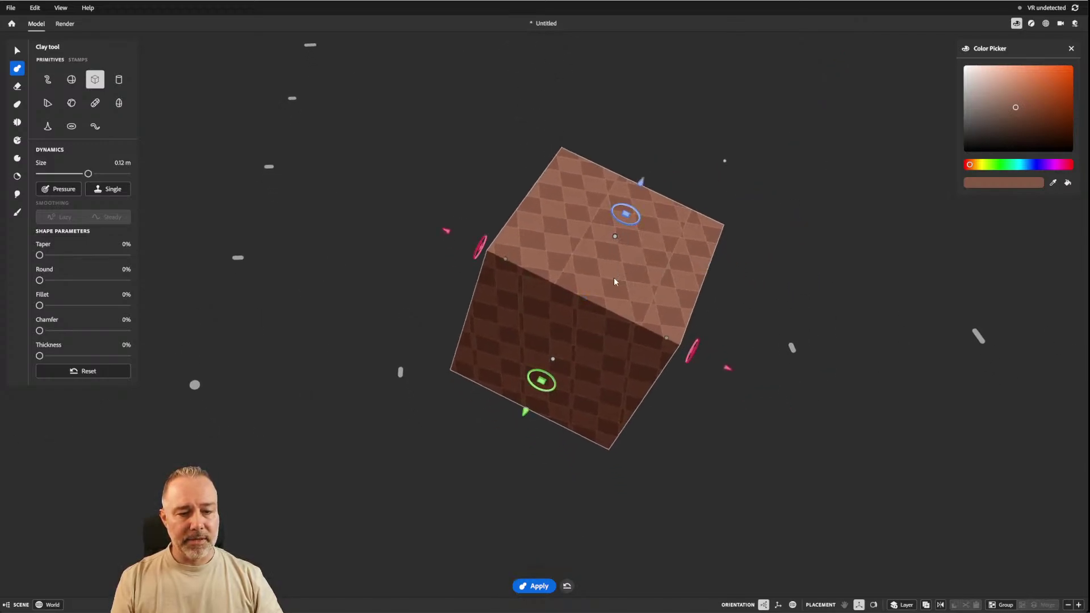
pyautogui.moveTo(614, 277); pyautogui.dragTo(590, 317, button='middle')
pyautogui.scroll(-8, 650, 299)
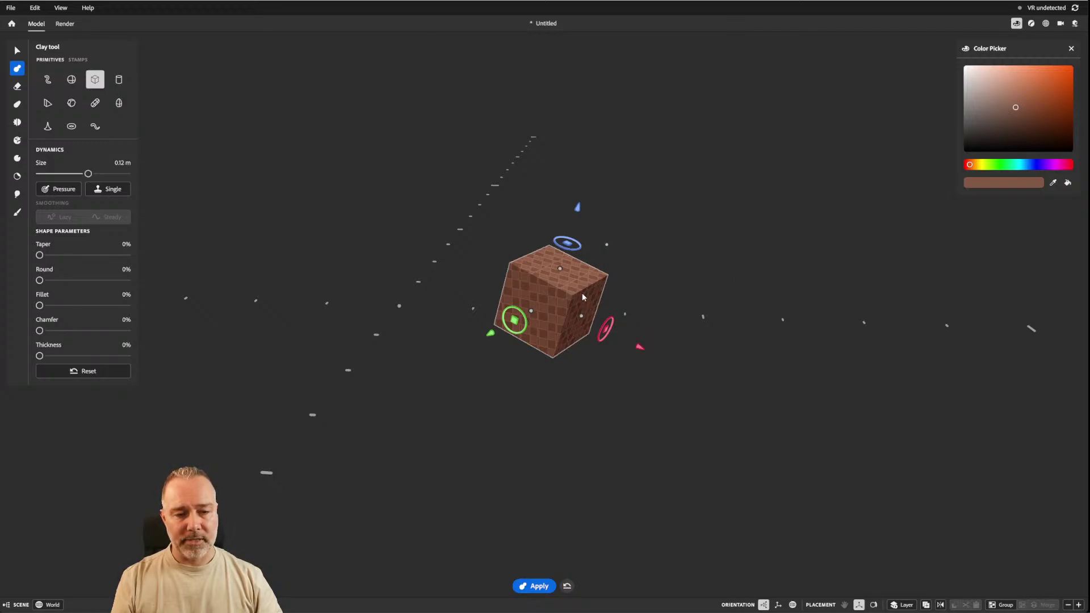
pyautogui.moveTo(583, 296); pyautogui.dragTo(609, 311, button='middle')
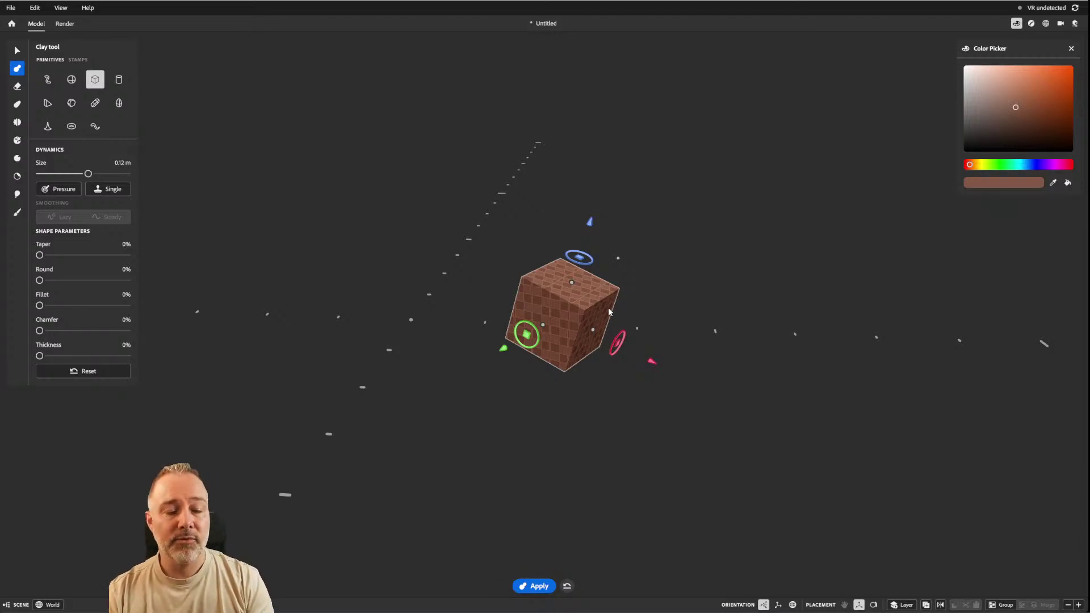
pyautogui.hotkey('ctrl', 'z')
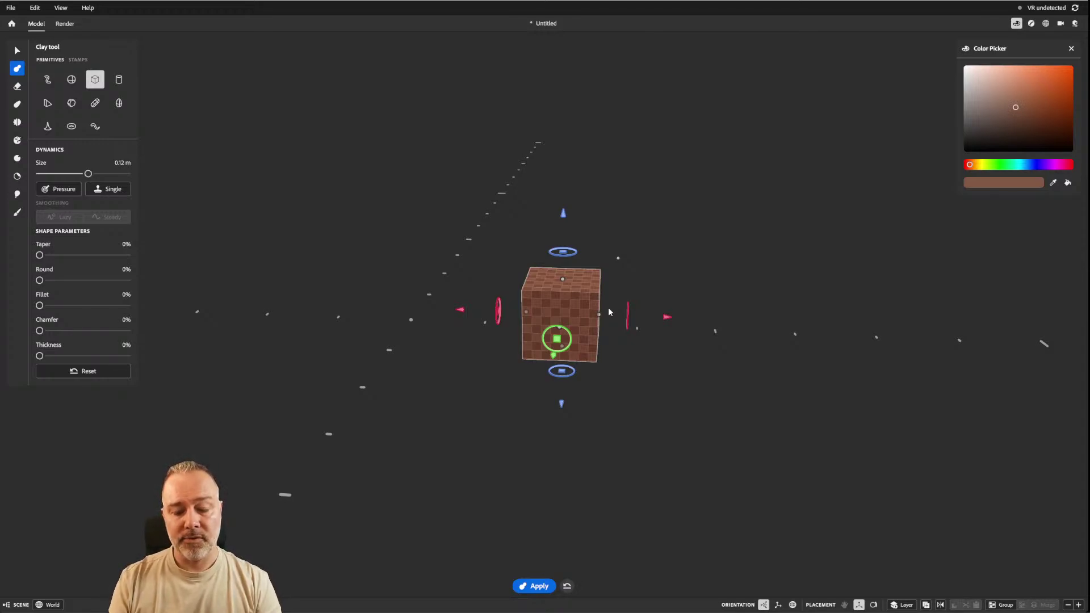
pyautogui.hotkey('ctrl', 'z')
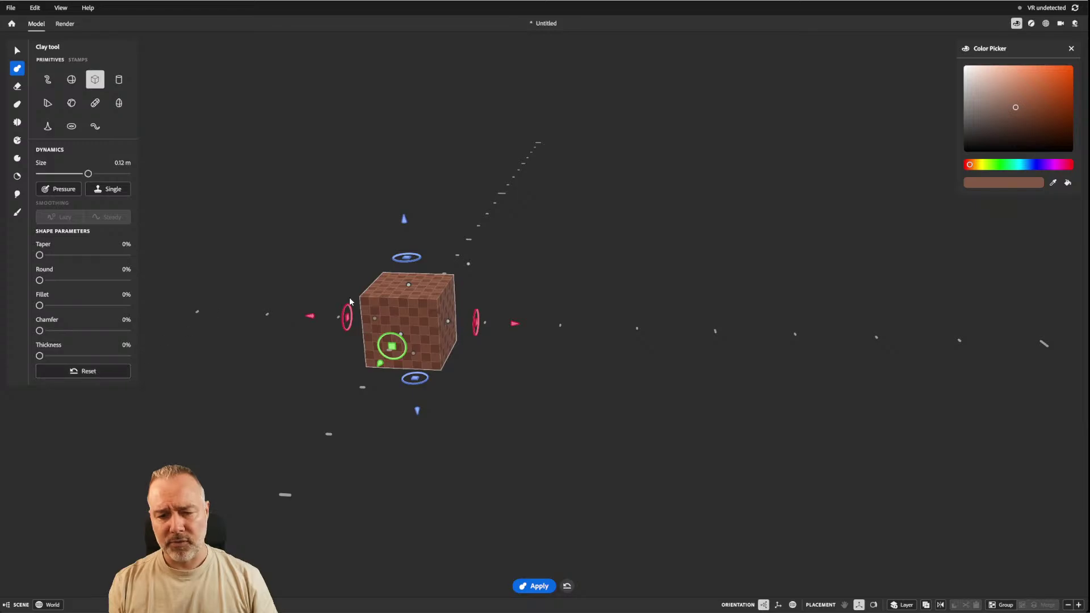
# Try scaling the cube preview uniformly to 0.39 m and restore the Cuboid's default size.
pyautogui.moveTo(468, 265); pyautogui.dragTo(602, 168)
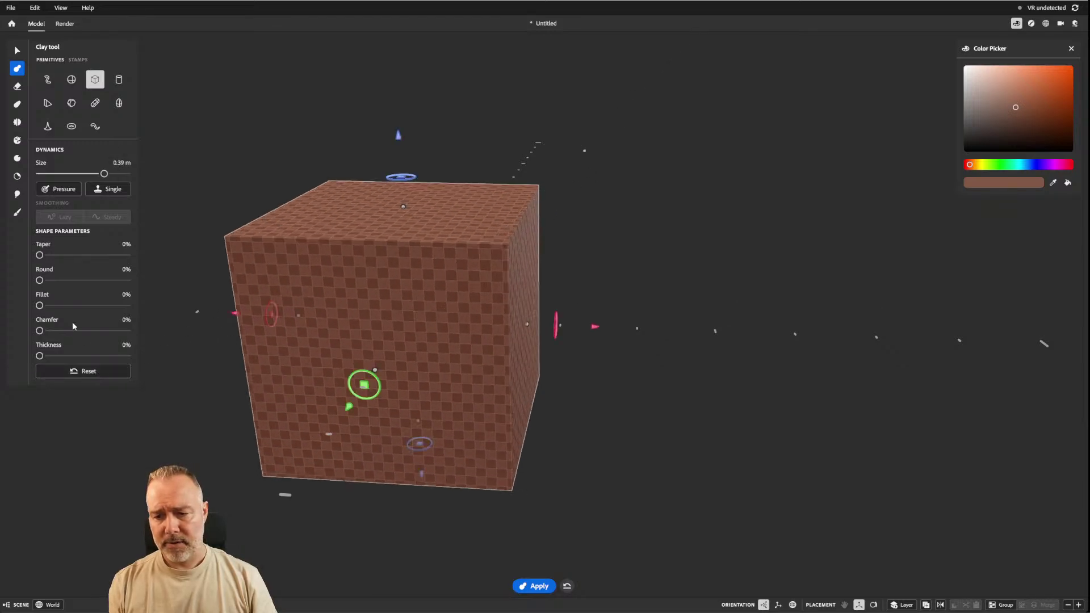
pyautogui.click(98, 80)
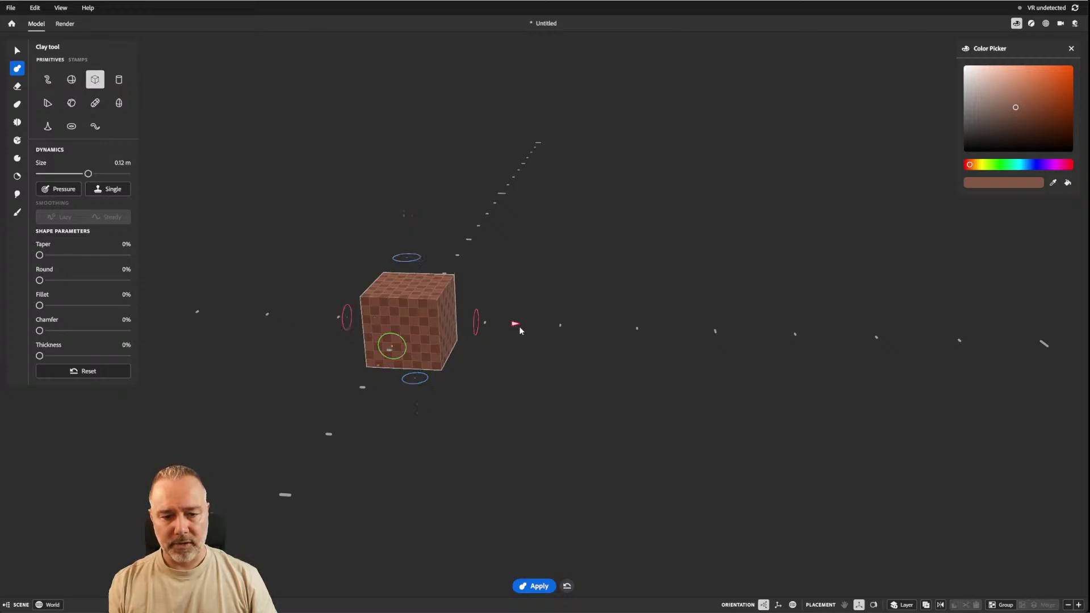
# Try moving the preview along the red axis, stretching it vertically to 0.44 m and tilting it, and restore the default Cuboid shape.
pyautogui.moveTo(517, 321); pyautogui.dragTo(693, 330)
pyautogui.moveTo(659, 294); pyautogui.dragTo(707, 186)
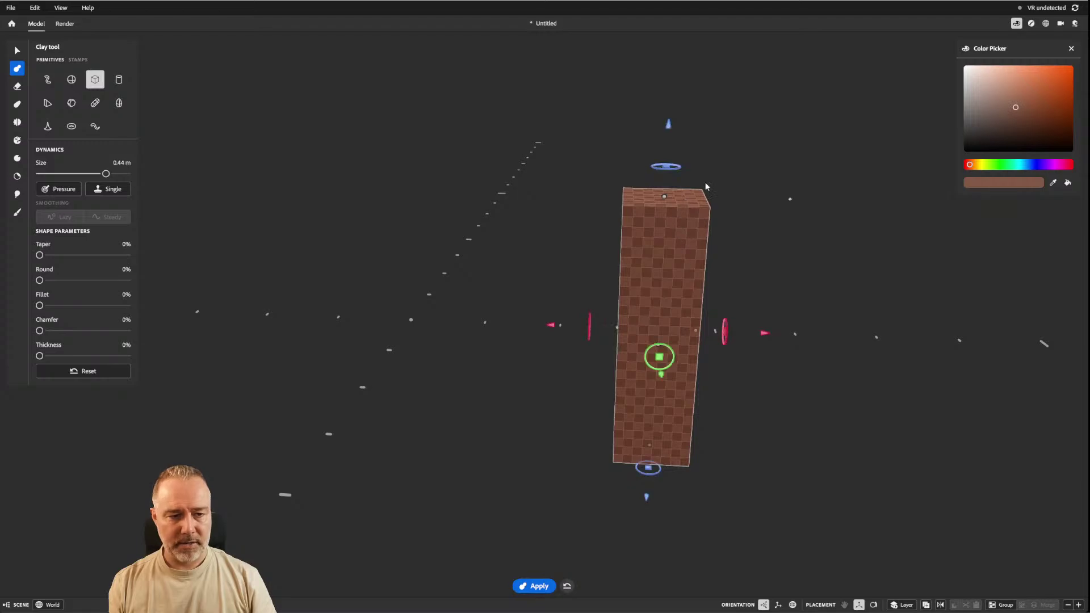
pyautogui.moveTo(672, 350); pyautogui.dragTo(676, 362)
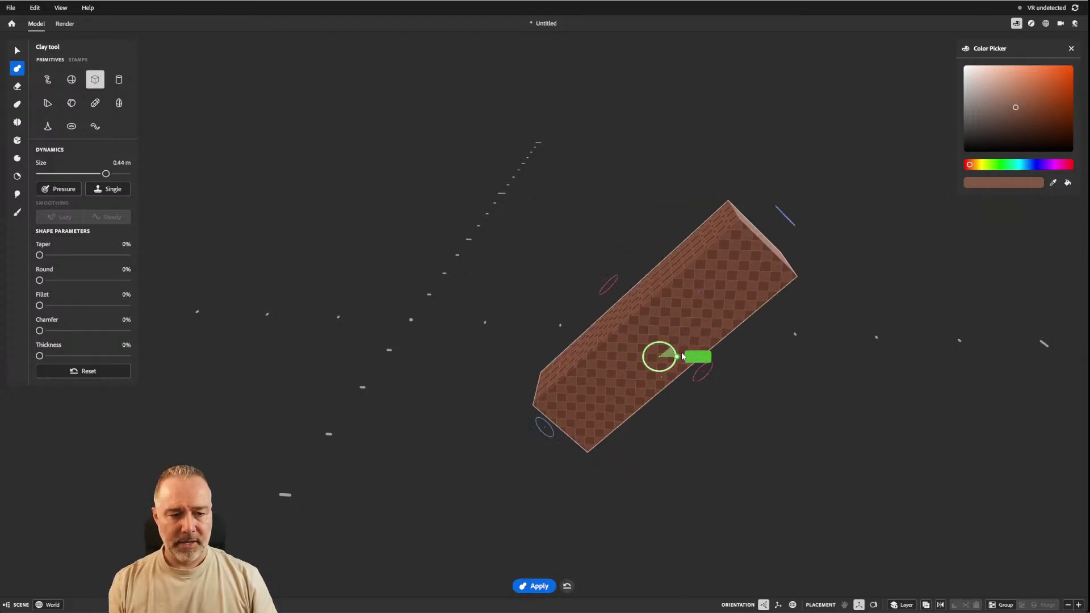
pyautogui.click(97, 80)
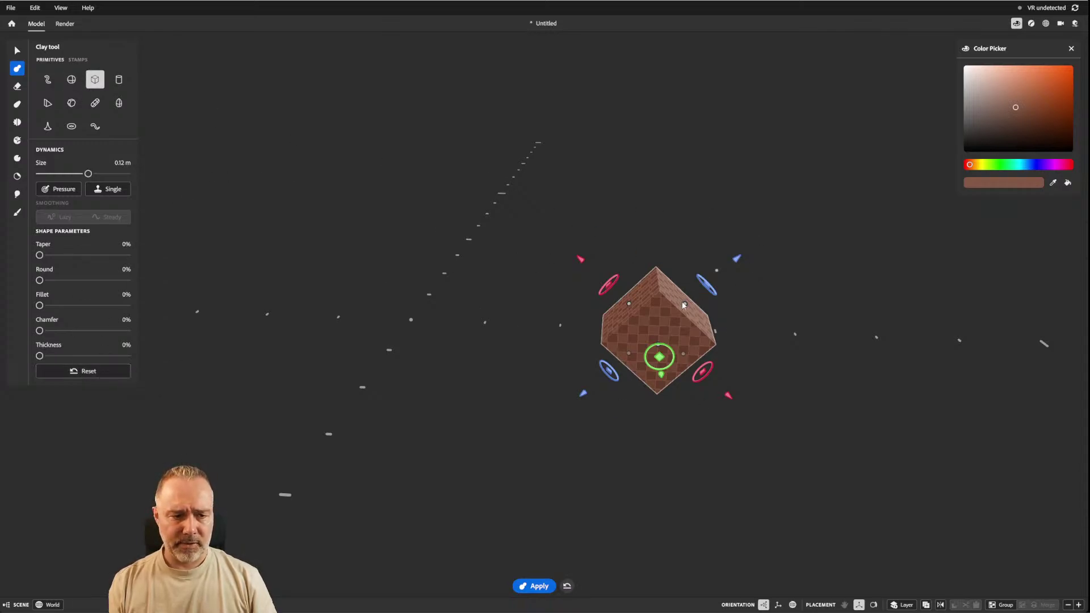
# Try stretching the tilted preview to 0.64 m along its blue axis and scaling it to 0.68 m, and restore the default Cuboid.
pyautogui.moveTo(686, 307); pyautogui.dragTo(804, 182)
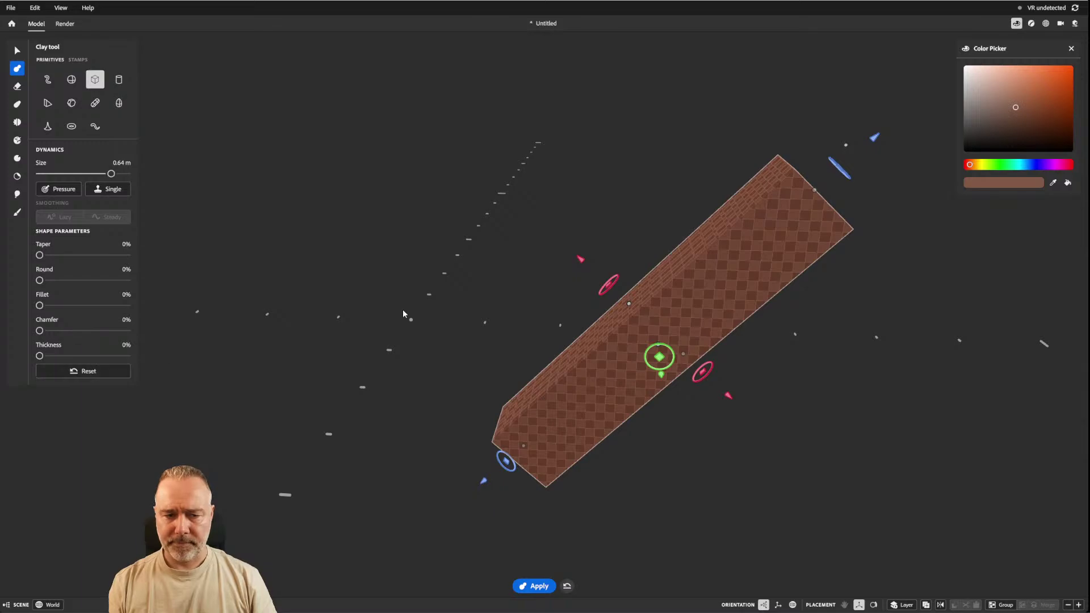
pyautogui.moveTo(845, 146); pyautogui.dragTo(814, 107)
pyautogui.click(88, 372)
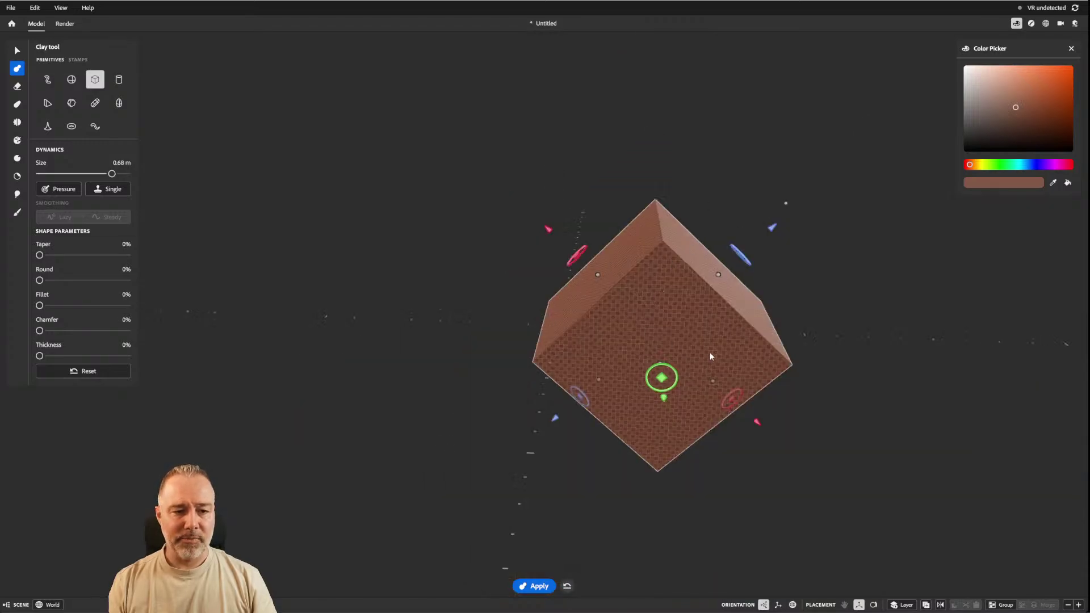
pyautogui.click(95, 79)
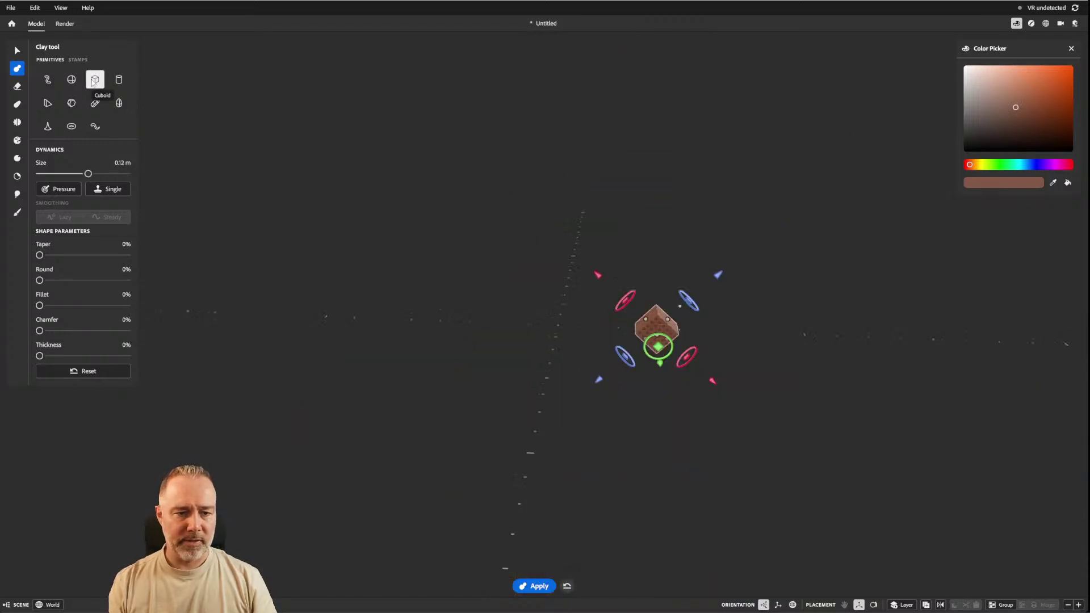
# Undo the cube preview's tilt and its move along the red axis to bring it back to the scene's origin.
pyautogui.keyDown('alt'); pyautogui.moveTo(647, 345); pyautogui.dragTo(629, 331); pyautogui.keyUp('alt')
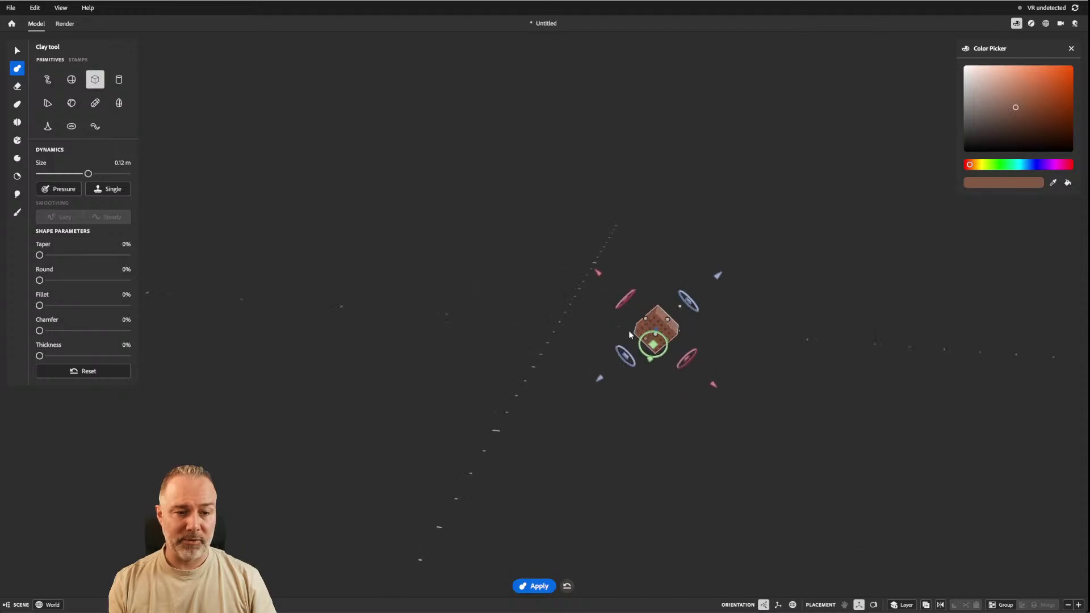
pyautogui.scroll(5, 648, 333)
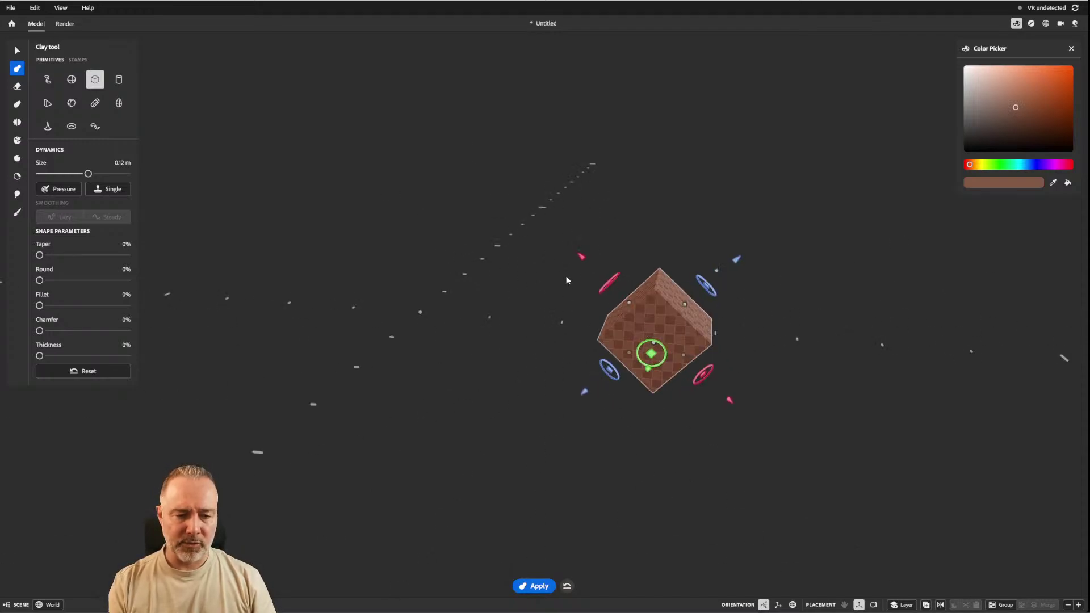
pyautogui.hotkey('ctrl', 'z')
pyautogui.hotkey('ctrl', 'z')
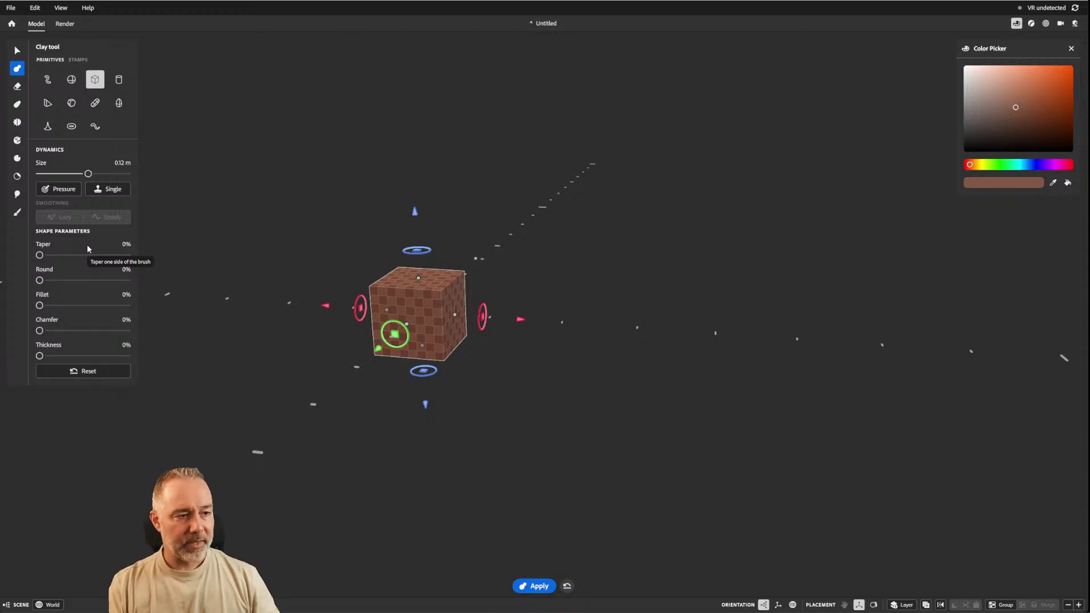
# Stretch the cube preview vertically to a size of 0.18 m.
pyautogui.keyDown('alt'); pyautogui.moveTo(438, 270); pyautogui.dragTo(429, 327); pyautogui.keyUp('alt')
pyautogui.scroll(5, 401, 278)
pyautogui.scroll(-3, 430, 329)
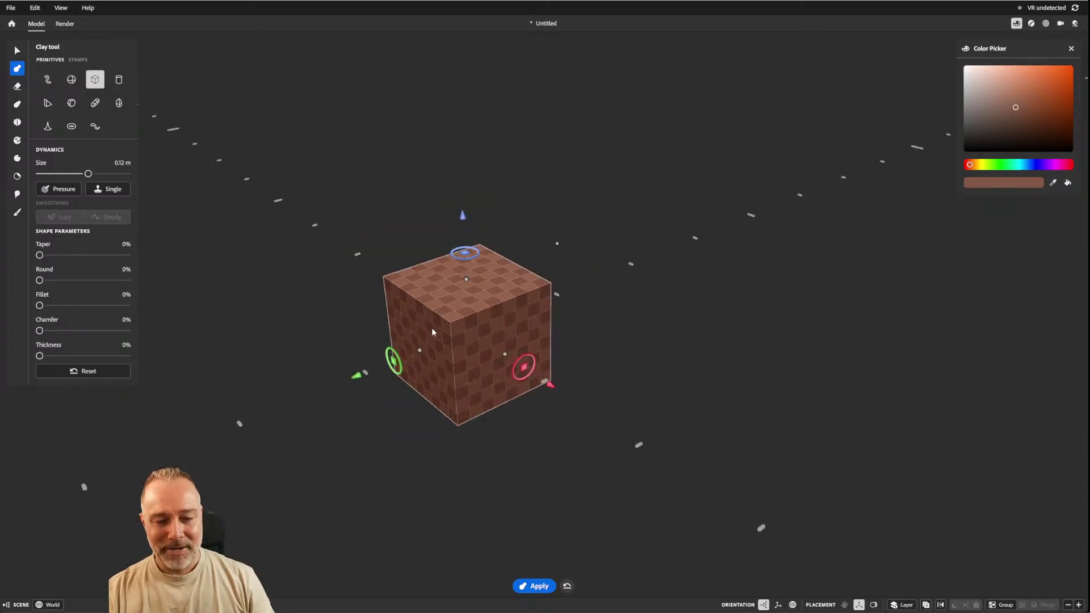
pyautogui.keyDown('alt'); pyautogui.moveTo(434, 333); pyautogui.dragTo(515, 340, button='middle'); pyautogui.keyUp('alt')
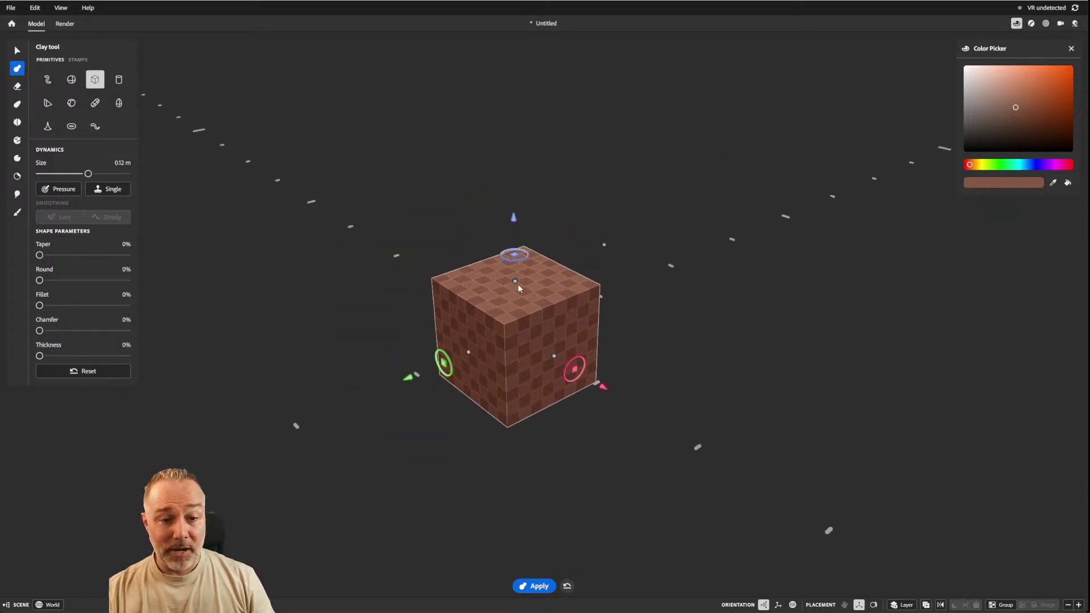
pyautogui.keyDown('alt'); pyautogui.moveTo(519, 297); pyautogui.dragTo(522, 254); pyautogui.keyUp('alt')
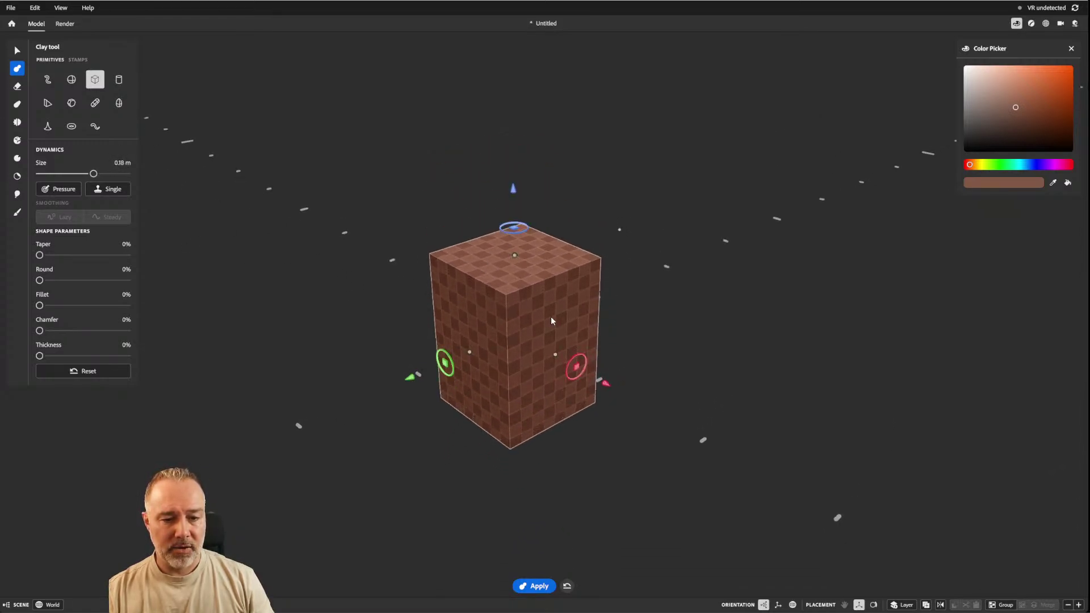
# Lengthen the preview along the red axis and scale the whole block uniformly to 0.21 m.
pyautogui.moveTo(558, 354)
pyautogui.mouseDown()
pyautogui.moveTo(646, 397)
pyautogui.moveTo(568, 344)
pyautogui.mouseUp()
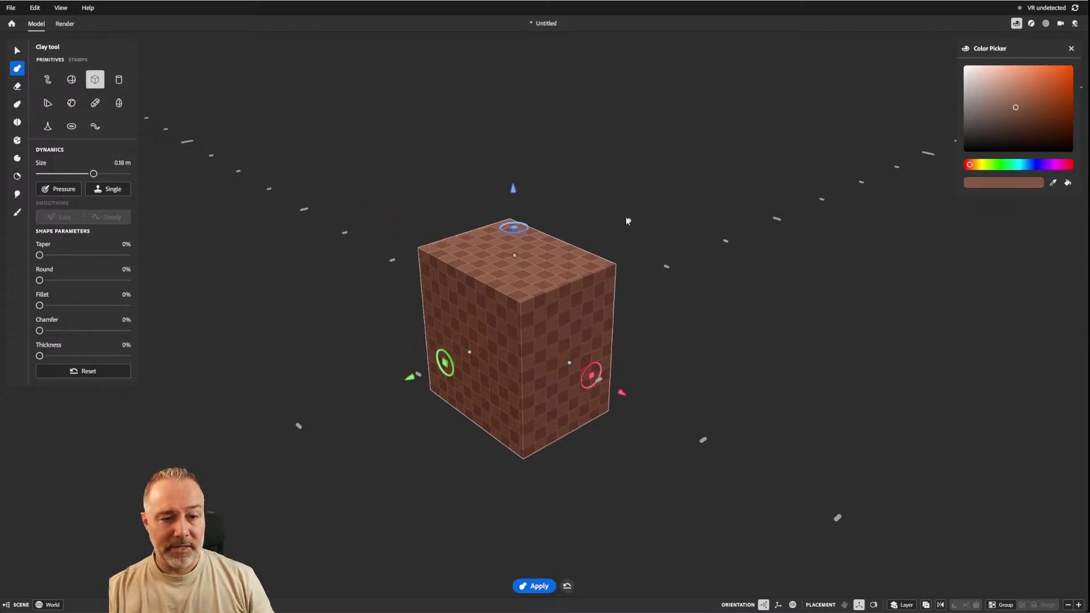
pyautogui.moveTo(629, 223); pyautogui.dragTo(545, 318)
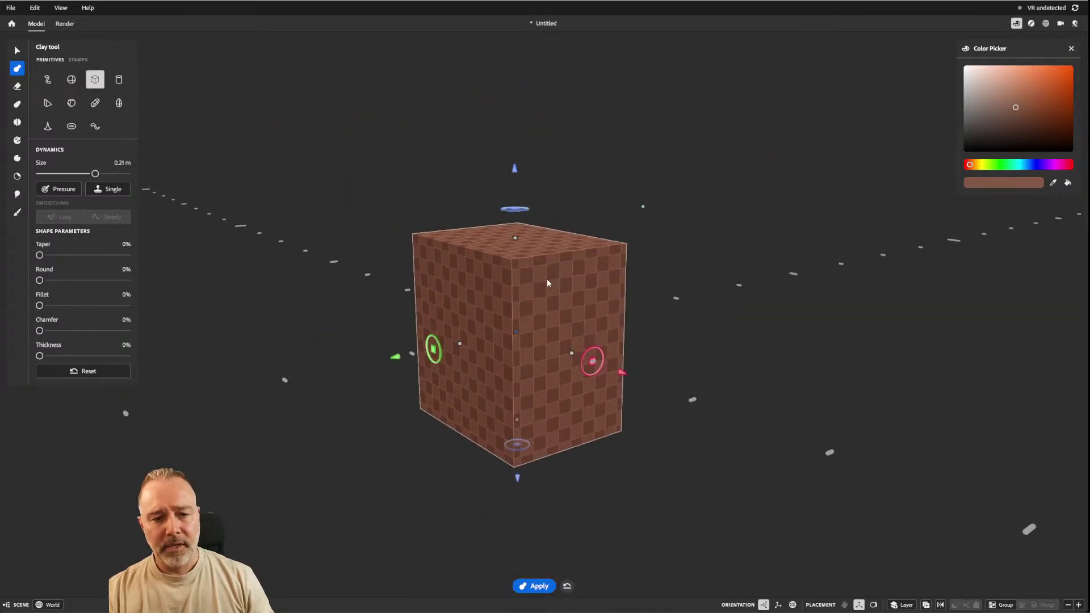
pyautogui.moveTo(524, 267); pyautogui.dragTo(513, 275, button='middle')
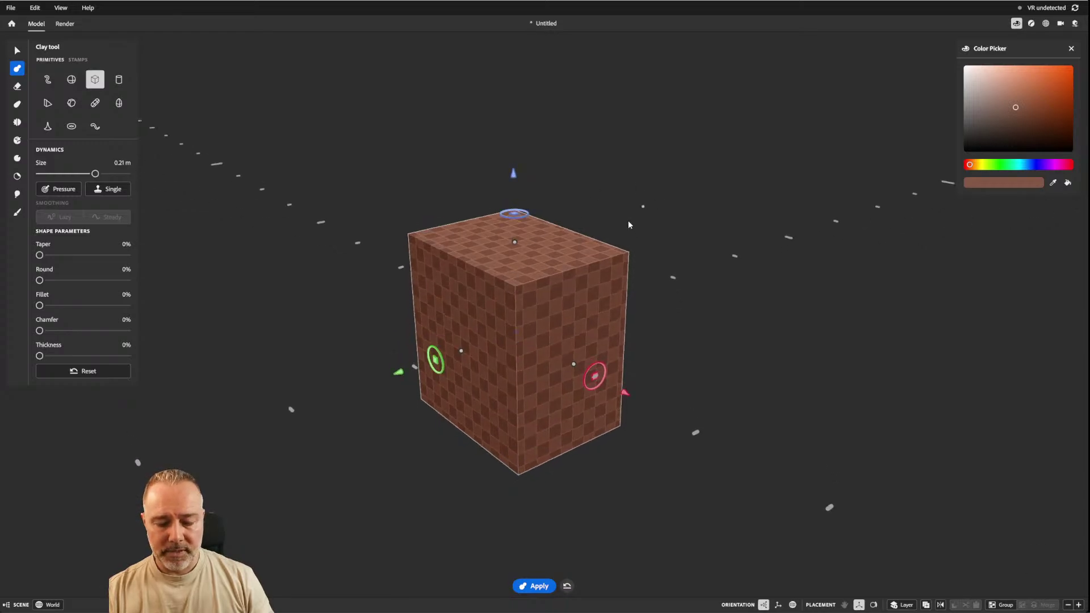
# Restore the default Cuboid, and stretch the preview vertically to a size of 0.21 m and outward along the red axis.
pyautogui.moveTo(630, 351); pyautogui.dragTo(541, 327, button='middle')
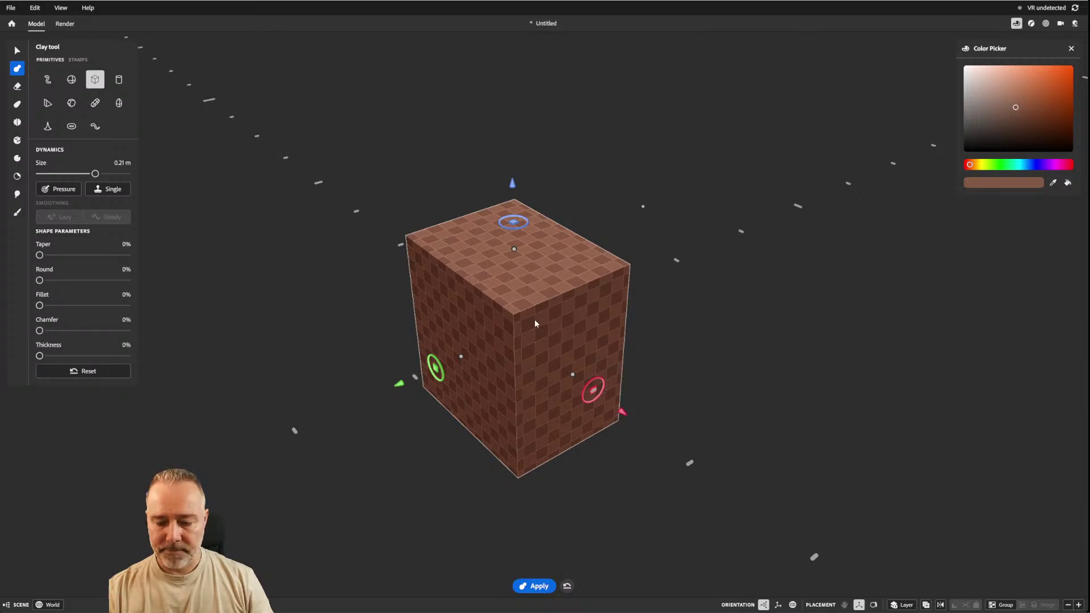
pyautogui.click(96, 82)
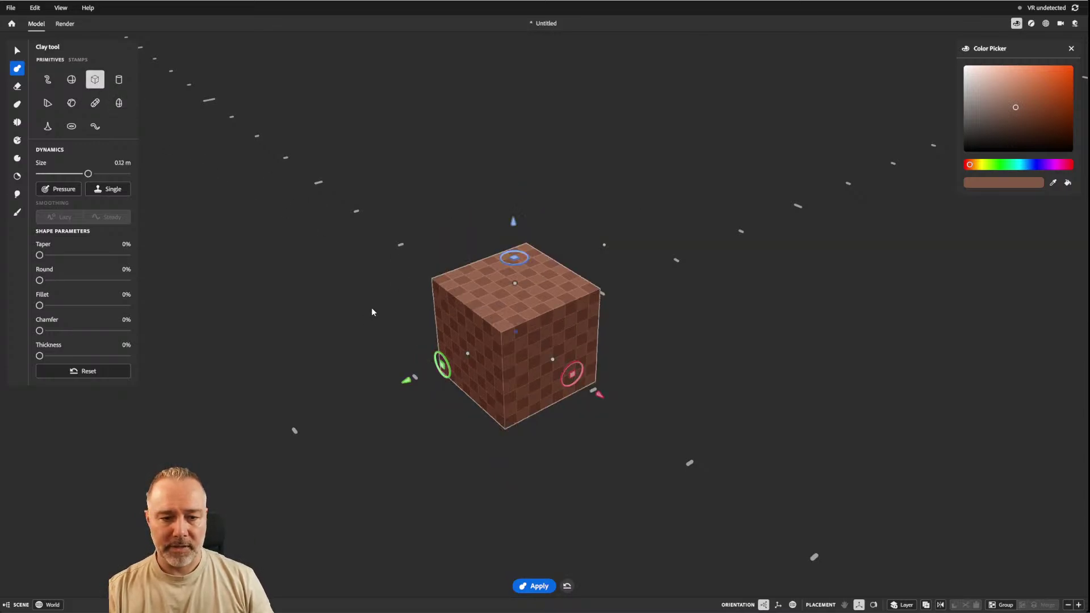
pyautogui.moveTo(371, 308); pyautogui.dragTo(531, 285, button='middle')
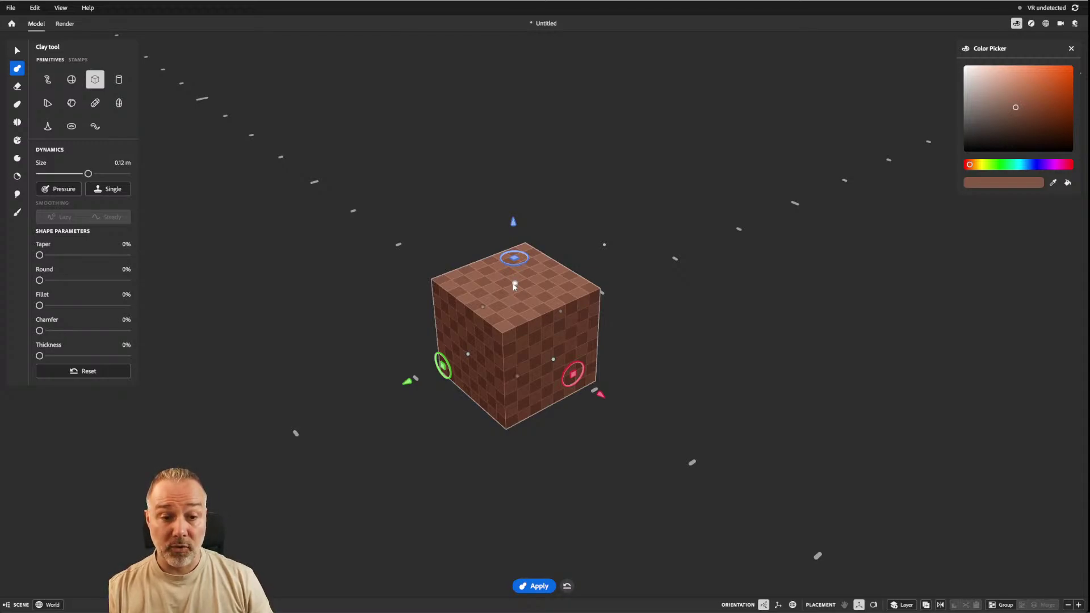
pyautogui.moveTo(516, 285); pyautogui.dragTo(512, 206)
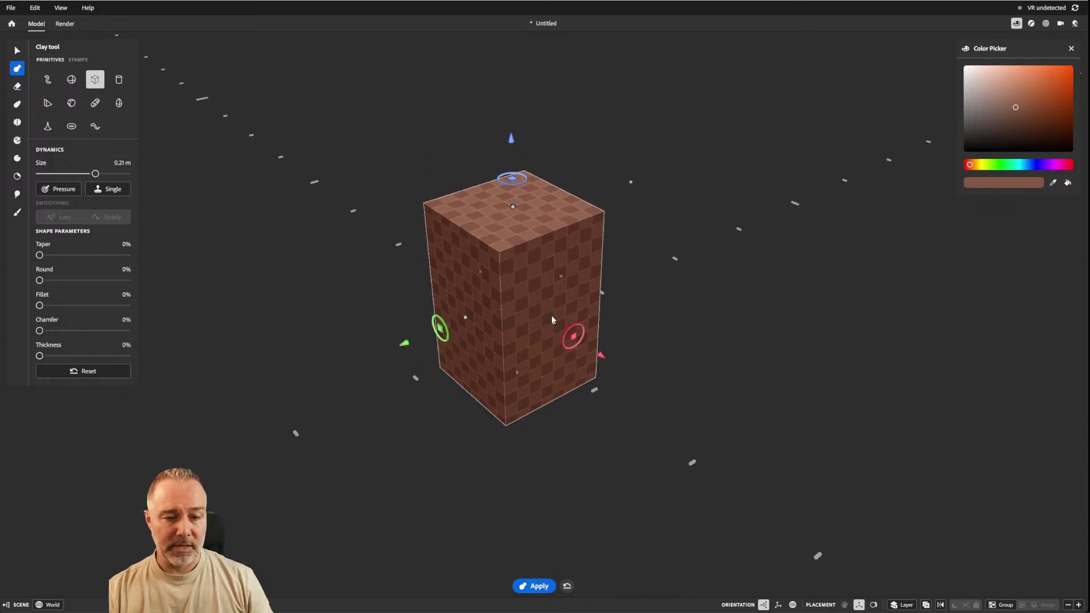
pyautogui.moveTo(555, 324); pyautogui.dragTo(573, 338)
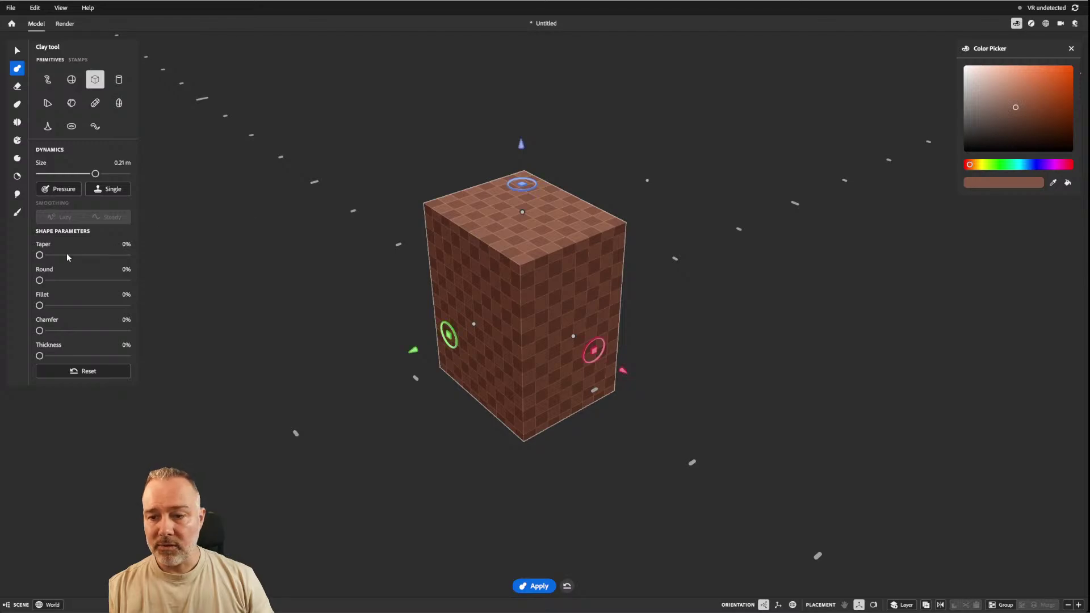
# Taper the block 59% and flip it repeatedly along the blue axis, ending with the narrow end up.
pyautogui.moveTo(39, 255); pyautogui.dragTo(91, 255)
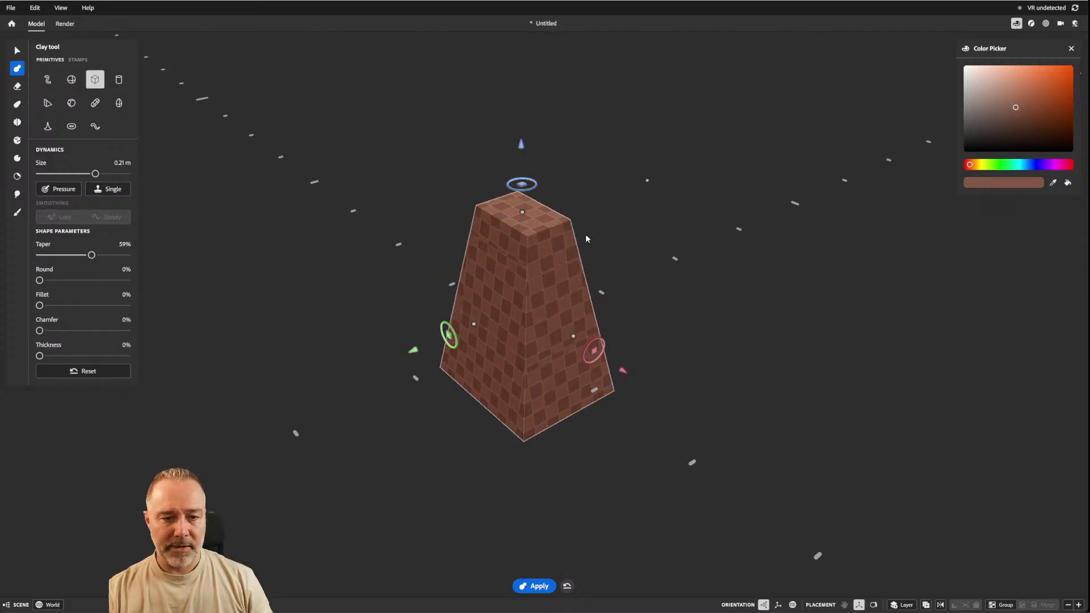
pyautogui.moveTo(586, 238); pyautogui.dragTo(490, 329, button='right')
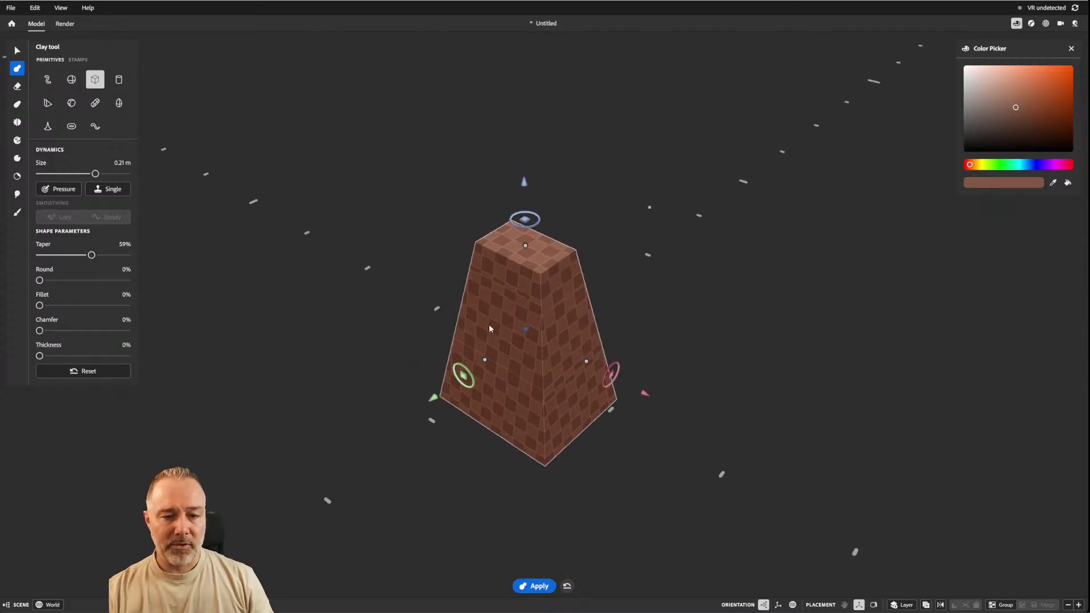
pyautogui.click(526, 183)
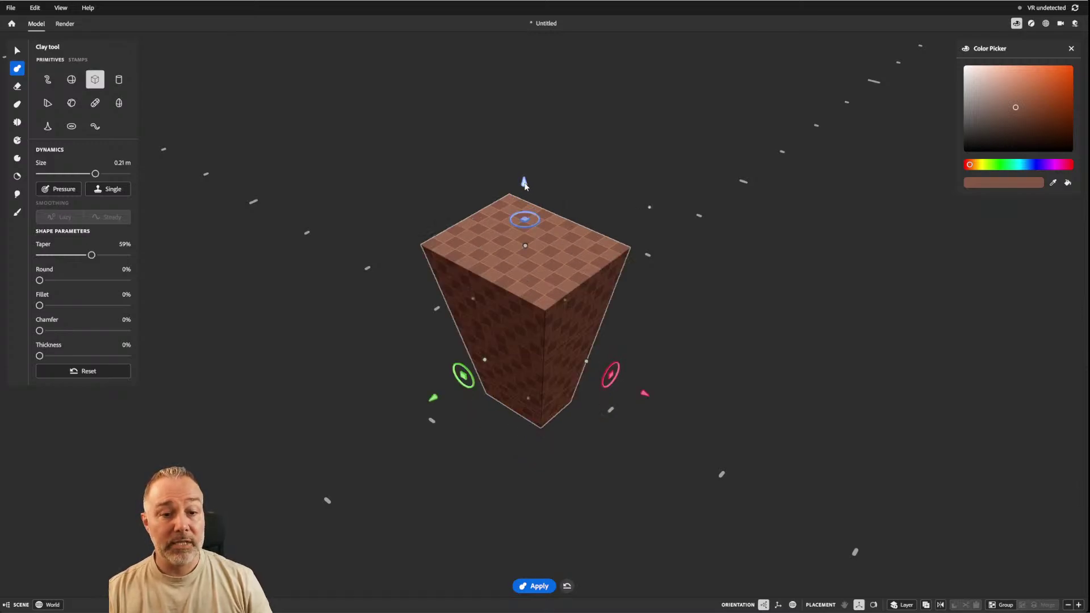
pyautogui.click(525, 184)
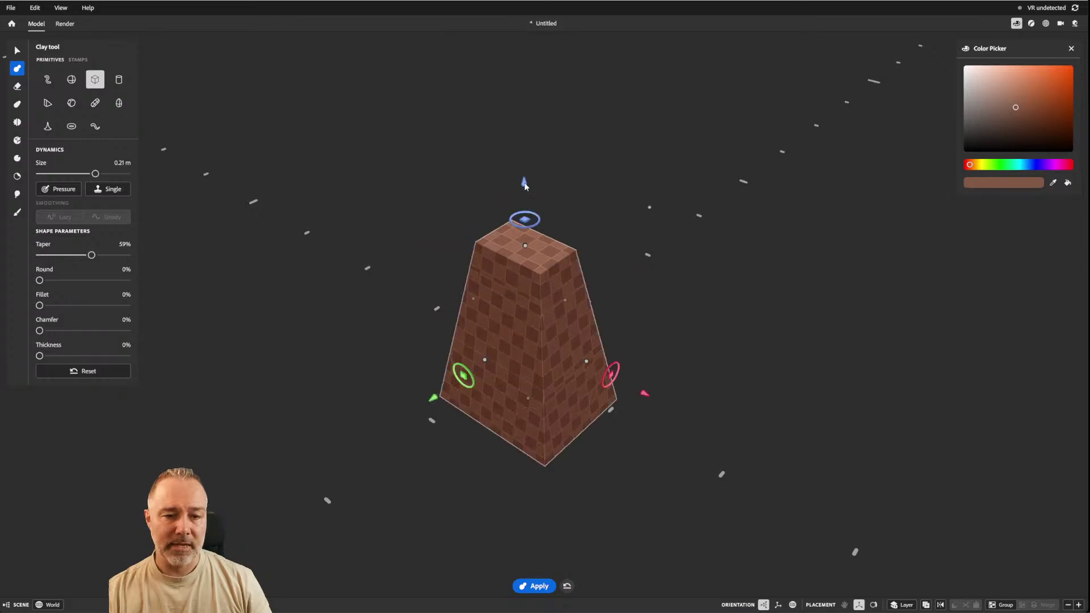
pyautogui.click(525, 184)
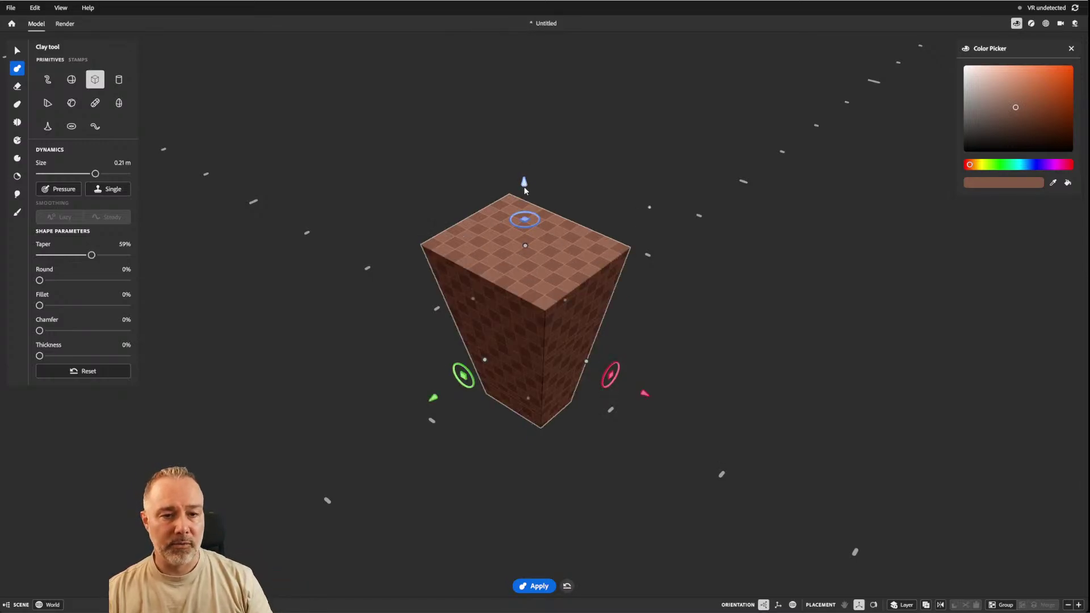
pyautogui.click(525, 185)
pyautogui.click(524, 184)
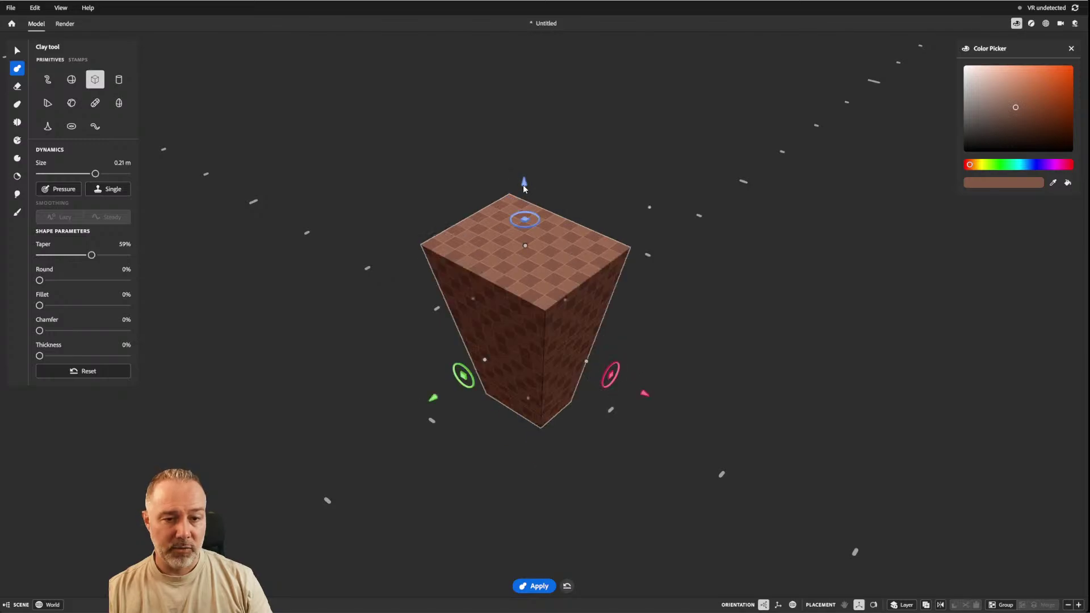
pyautogui.click(524, 185)
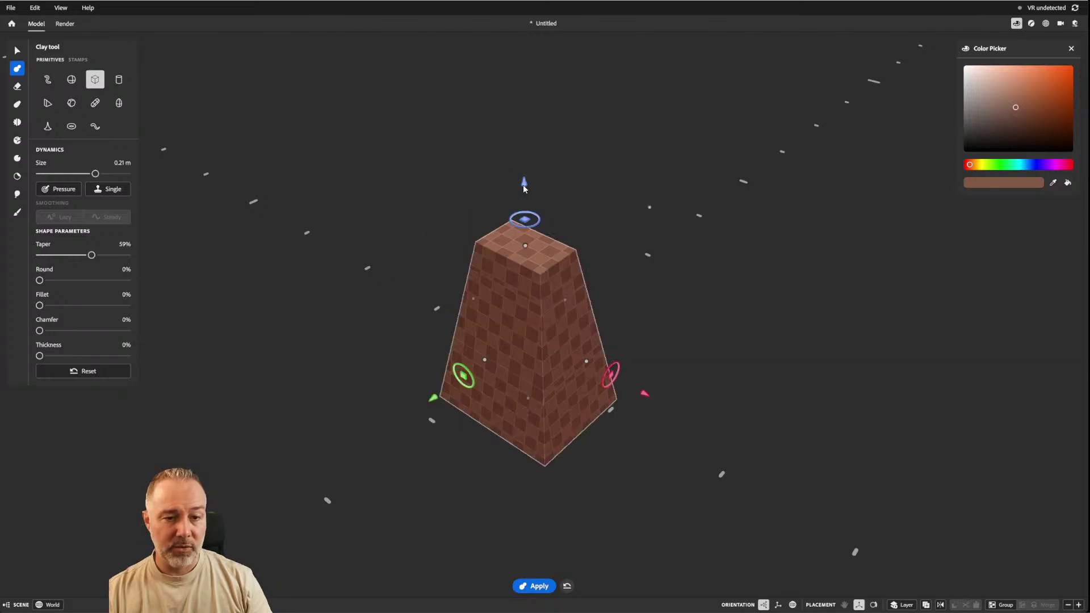
# Rotate the tapered block in 90° increments and freely around the blue axis, and return it to its starting orientation.
pyautogui.click(536, 226)
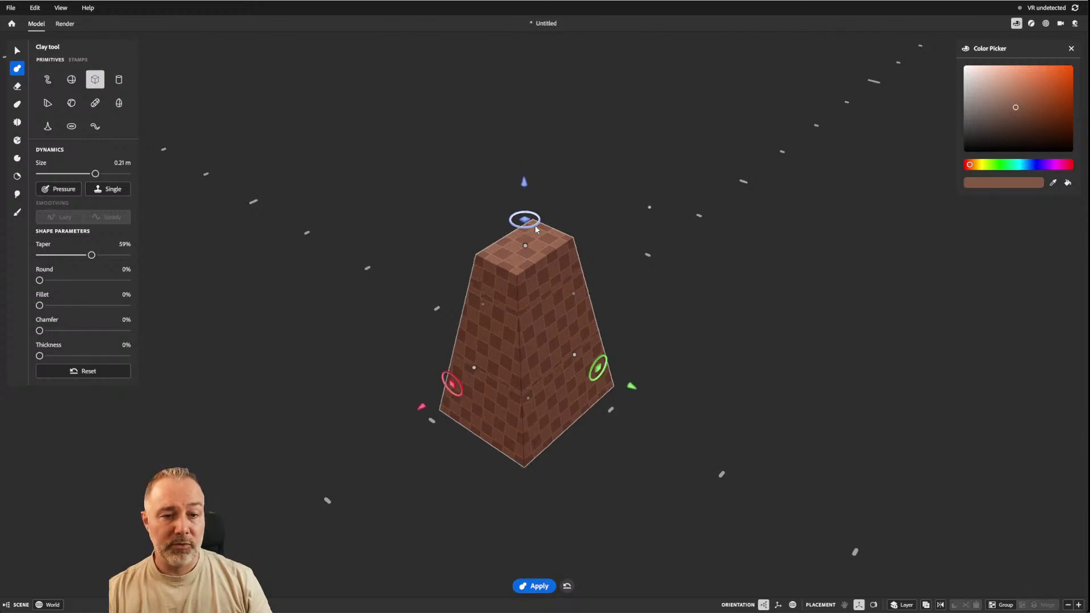
pyautogui.click(536, 226)
pyautogui.click(535, 226)
pyautogui.click(536, 227)
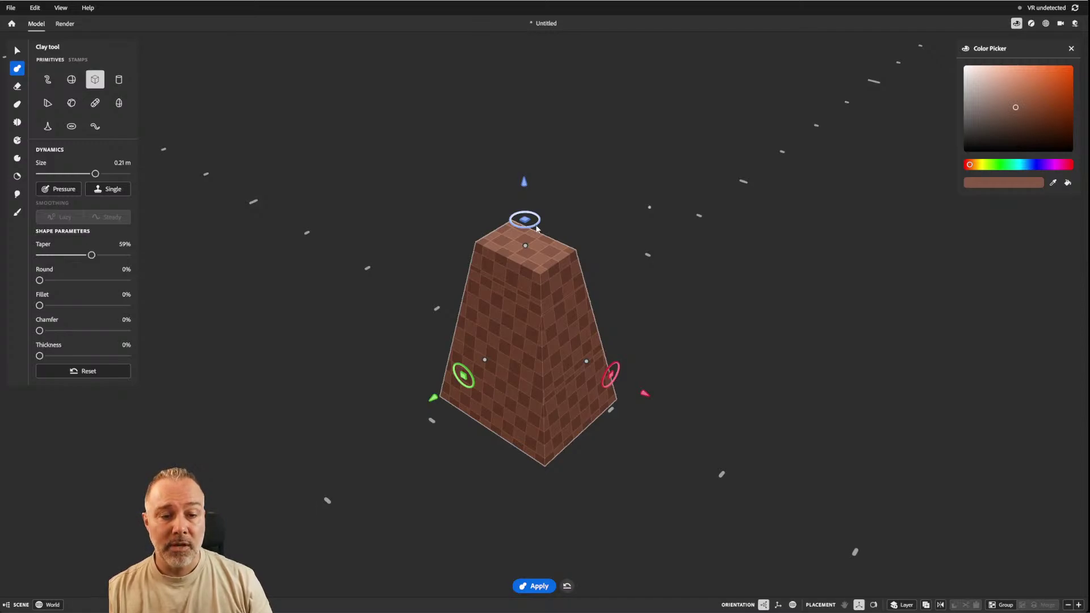
pyautogui.click(535, 226)
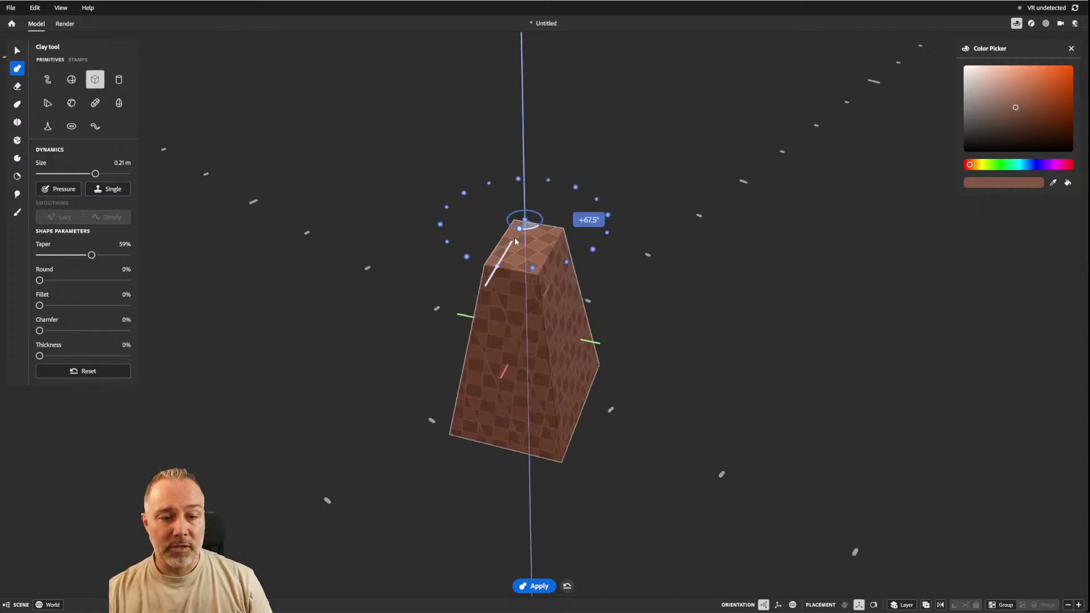
pyautogui.click(537, 228)
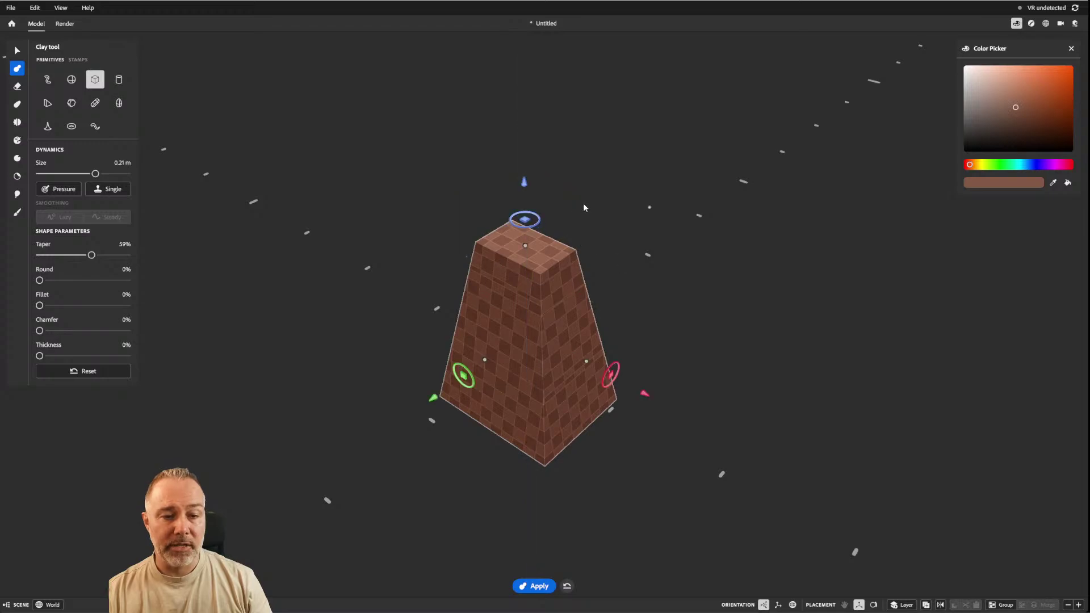
# Set the block's taper to 0% and restore the default Cuboid primitive.
pyautogui.moveTo(585, 286); pyautogui.dragTo(539, 265, button='middle')
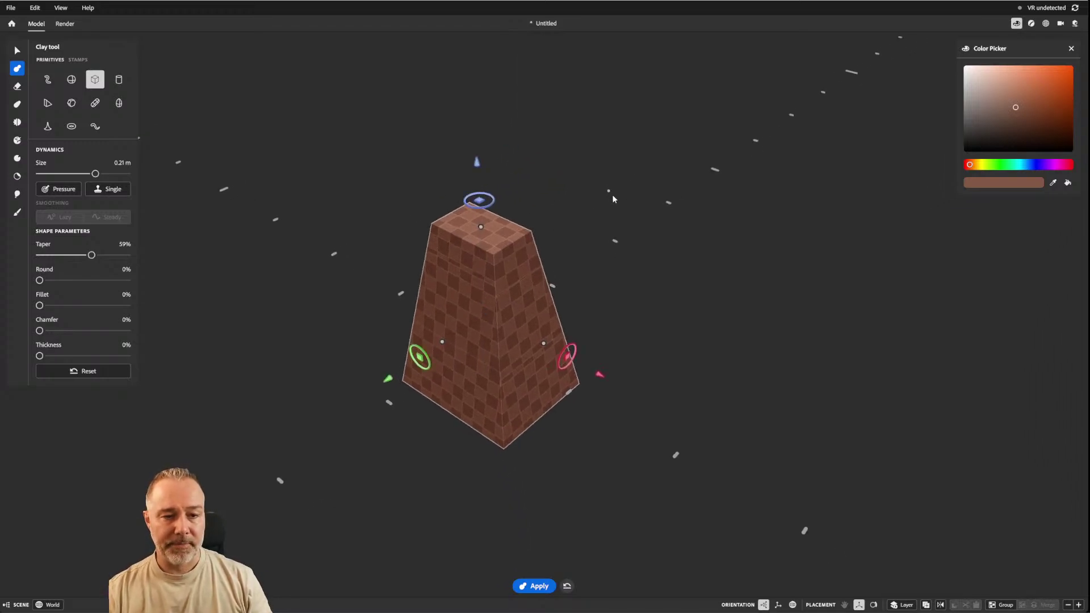
pyautogui.moveTo(608, 190)
pyautogui.mouseDown()
pyautogui.moveTo(627, 181)
pyautogui.moveTo(596, 200)
pyautogui.mouseUp()
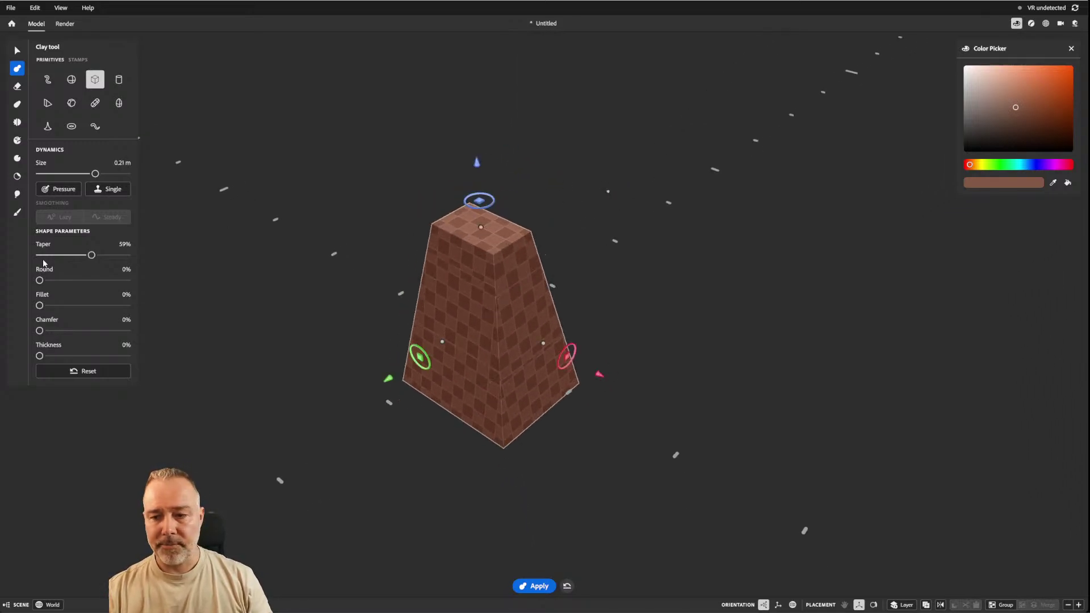
pyautogui.moveTo(91, 255); pyautogui.dragTo(39, 255)
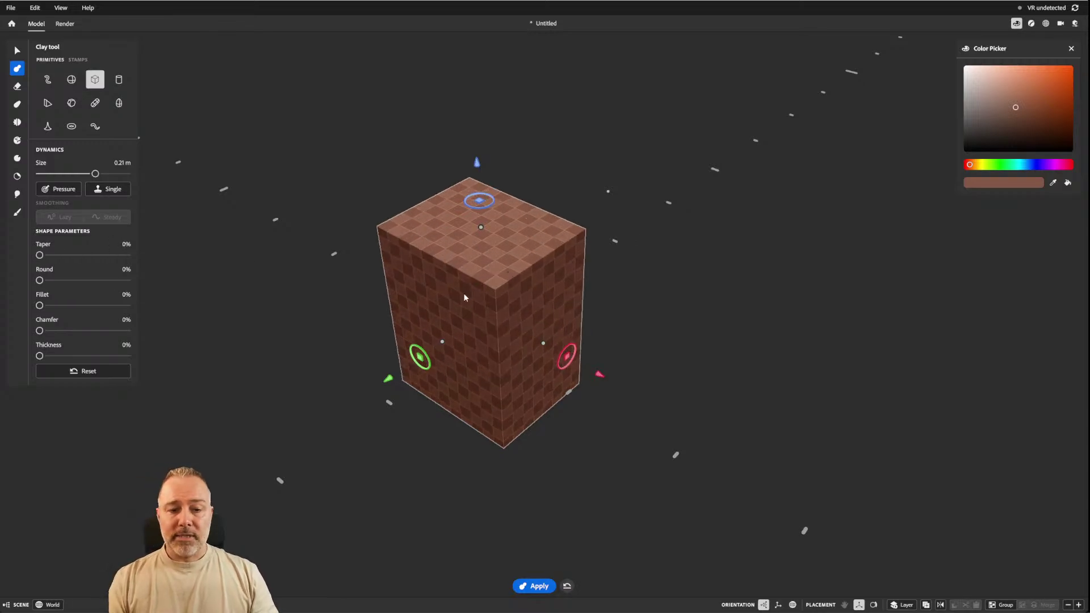
pyautogui.scroll(-3, 441, 278)
pyautogui.hotkey('ctrl', 'z')
pyautogui.click(96, 81)
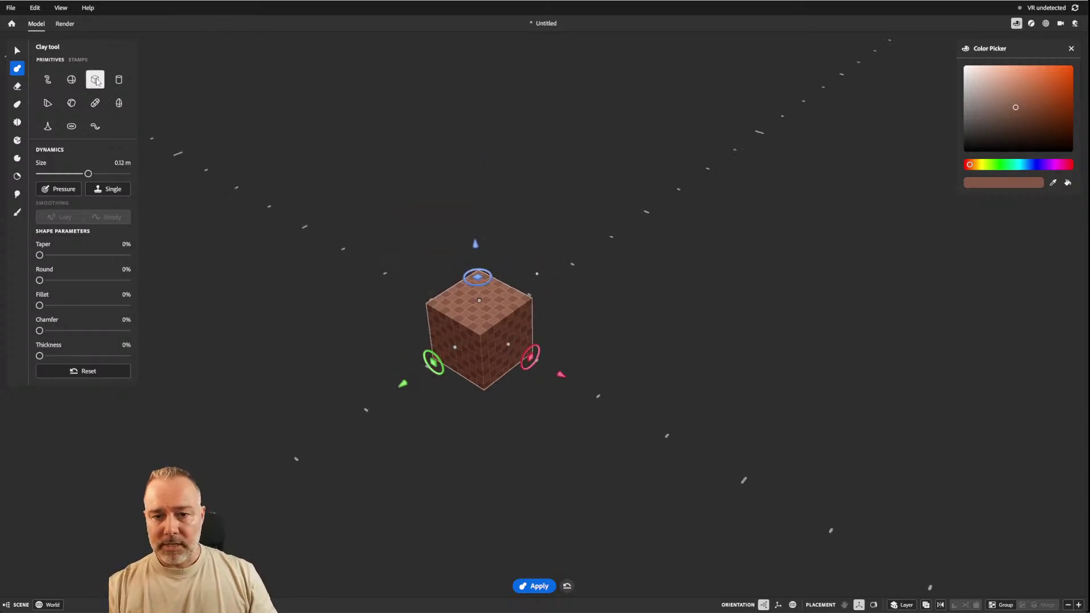
# Switch the preview to the first clay primitive, the sphere, and scale it uniformly to 0.21 m.
pyautogui.scroll(5, 435, 284)
pyautogui.scroll(-3, 426, 295)
pyautogui.moveTo(425, 296); pyautogui.dragTo(463, 273, button='middle')
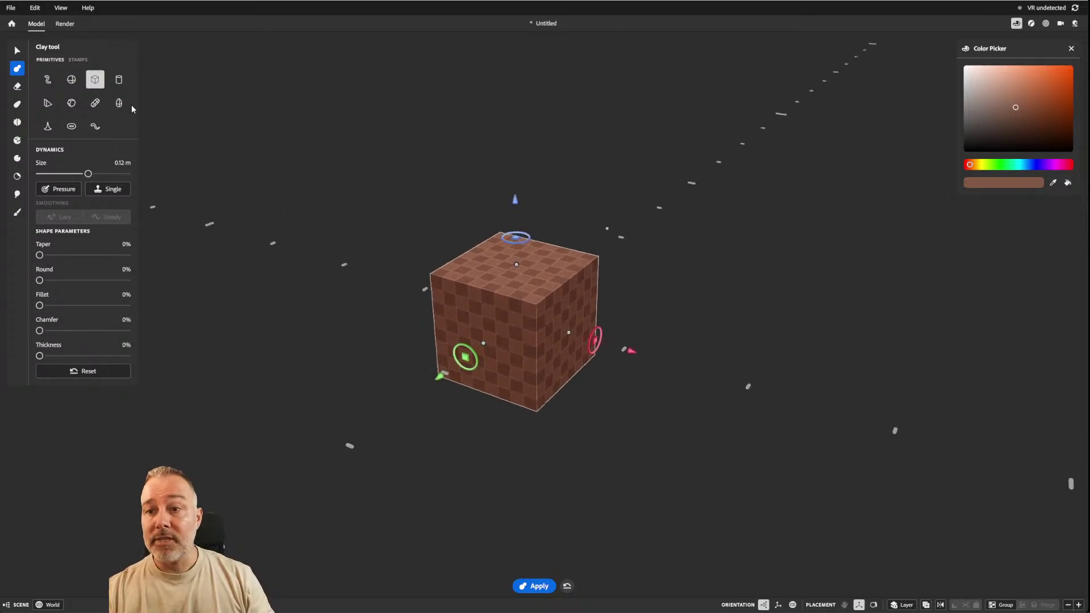
pyautogui.click(48, 80)
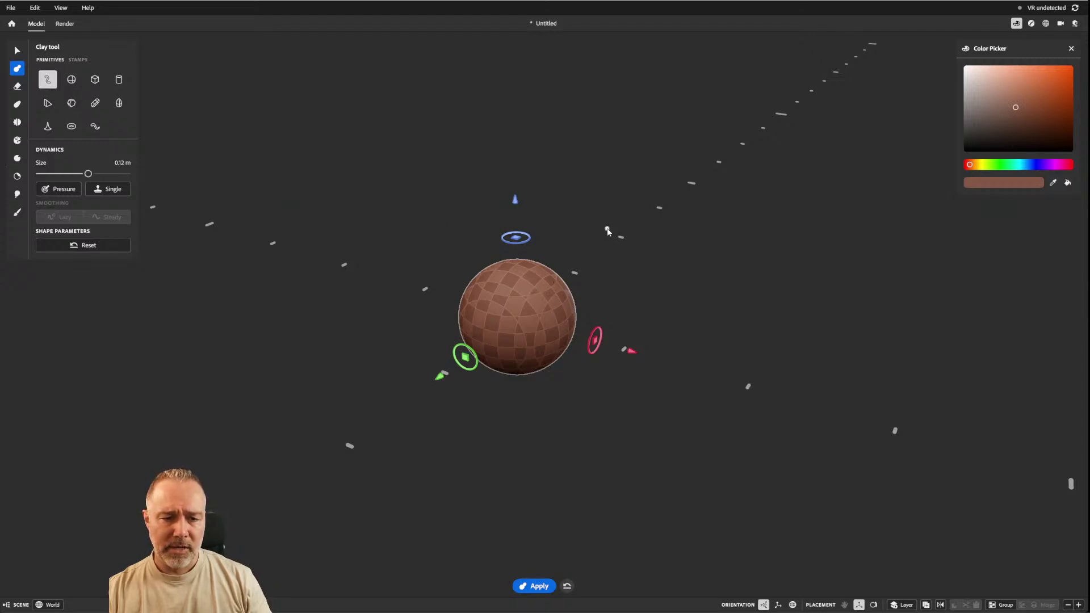
pyautogui.moveTo(607, 228); pyautogui.dragTo(652, 157)
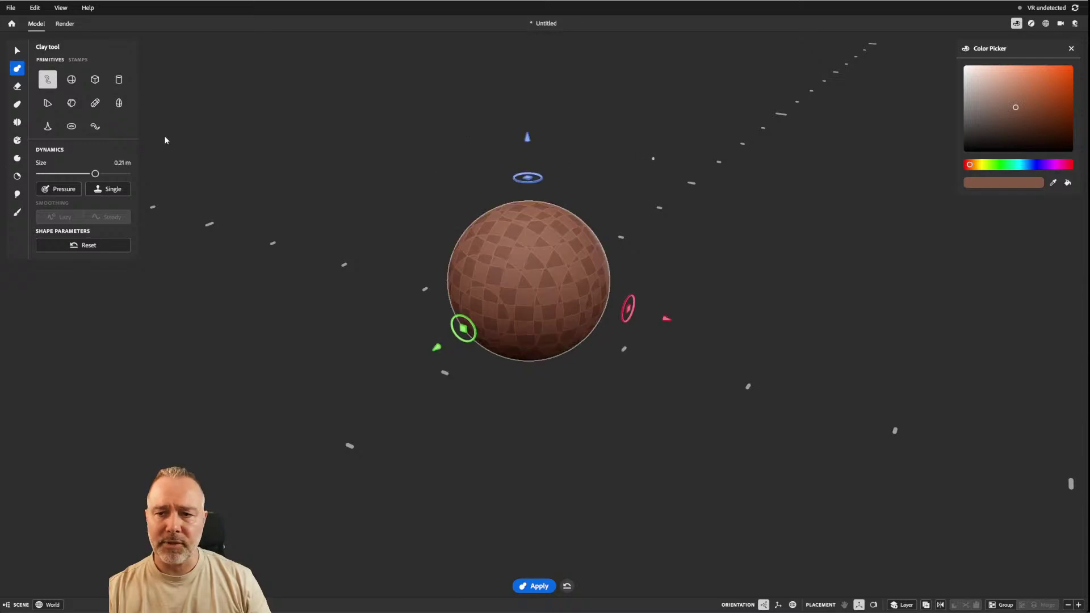
# Change the preview to the Ellipsoid and back to the Cuboid, and reset the Cuboid to its default shape.
pyautogui.click(71, 79)
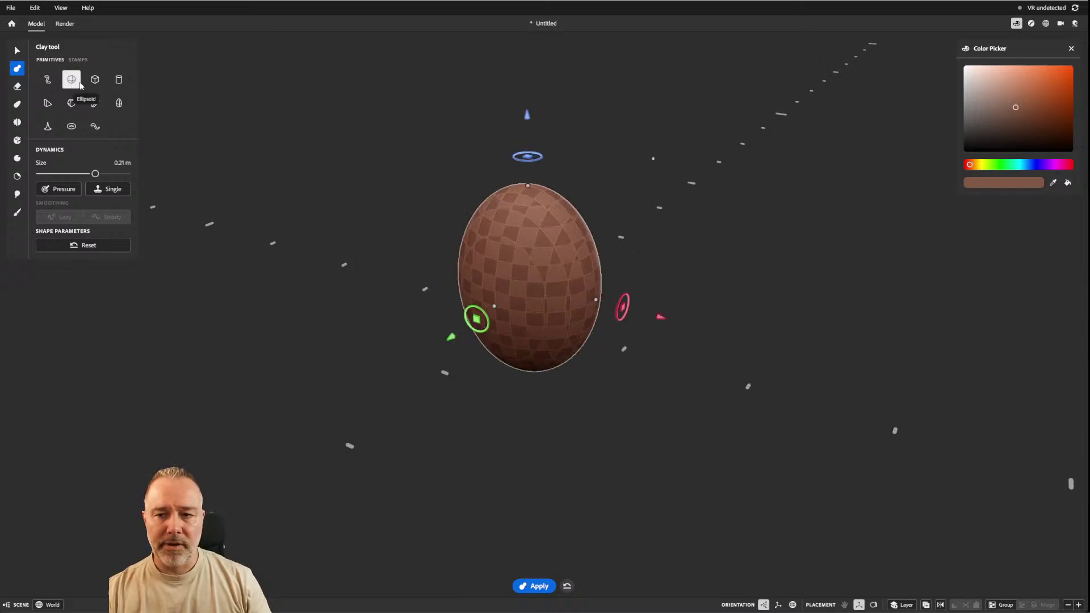
pyautogui.moveTo(500, 202); pyautogui.dragTo(408, 187, button='middle')
pyautogui.click(95, 80)
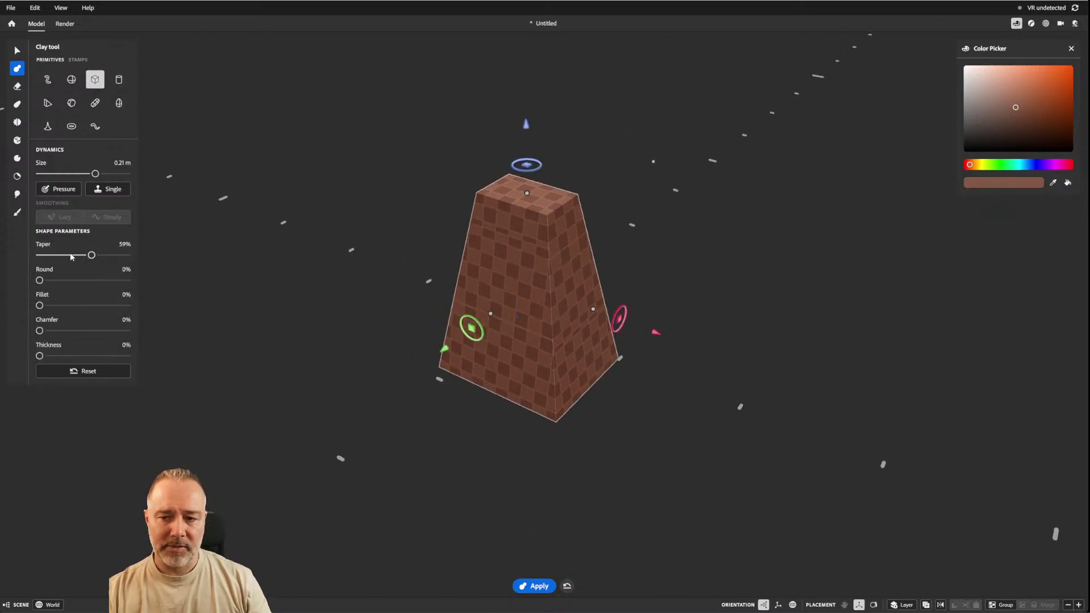
pyautogui.moveTo(506, 247); pyautogui.dragTo(518, 207, button='middle')
pyautogui.click(95, 83)
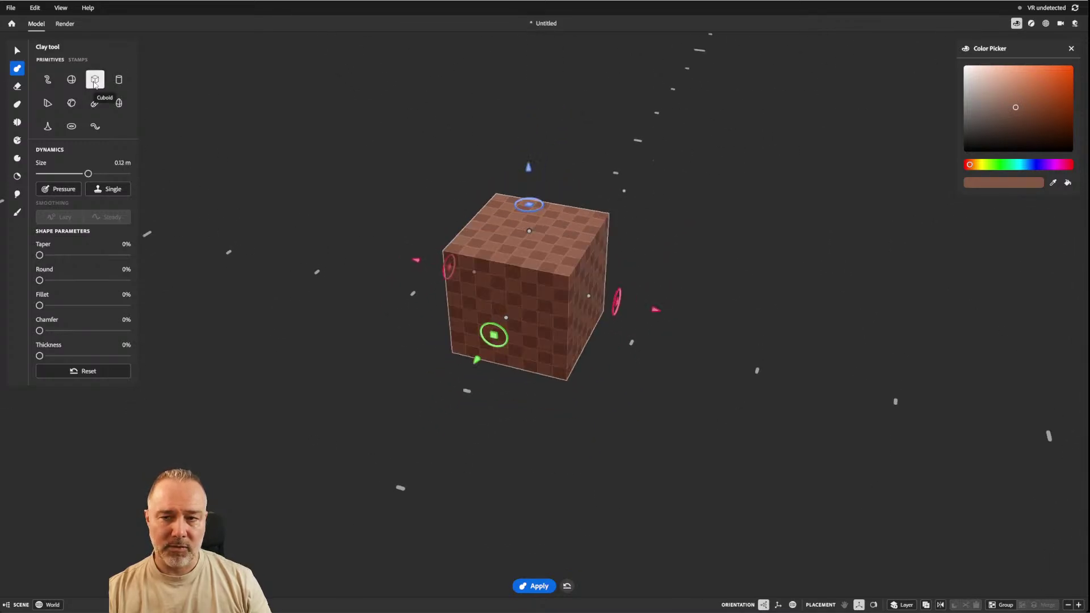
# Compare the Ellipsoid, Cuboid, Cylinder, six-sided prism and Capsule primitives by previewing them in turn.
pyautogui.click(71, 79)
pyautogui.click(95, 80)
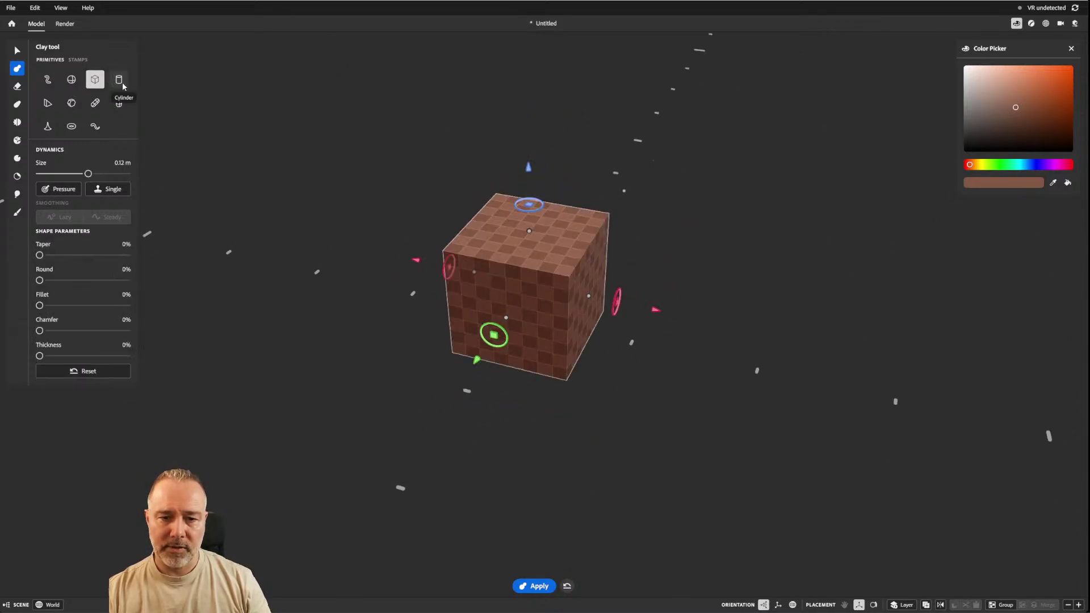
pyautogui.click(119, 80)
pyautogui.click(95, 80)
pyautogui.click(71, 79)
pyautogui.click(96, 80)
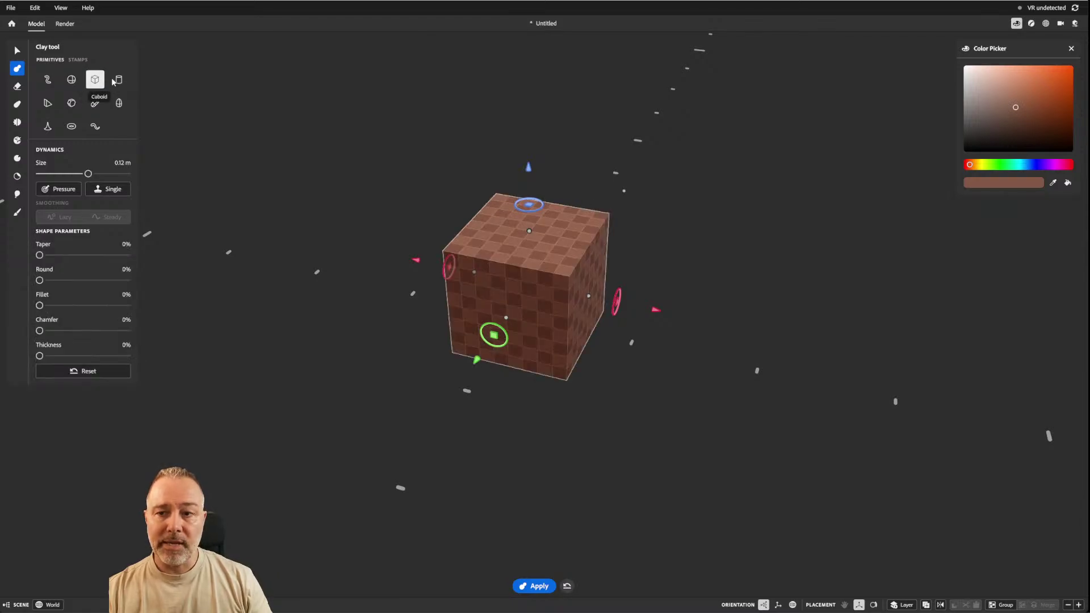
pyautogui.click(119, 79)
pyautogui.click(47, 102)
pyautogui.click(71, 102)
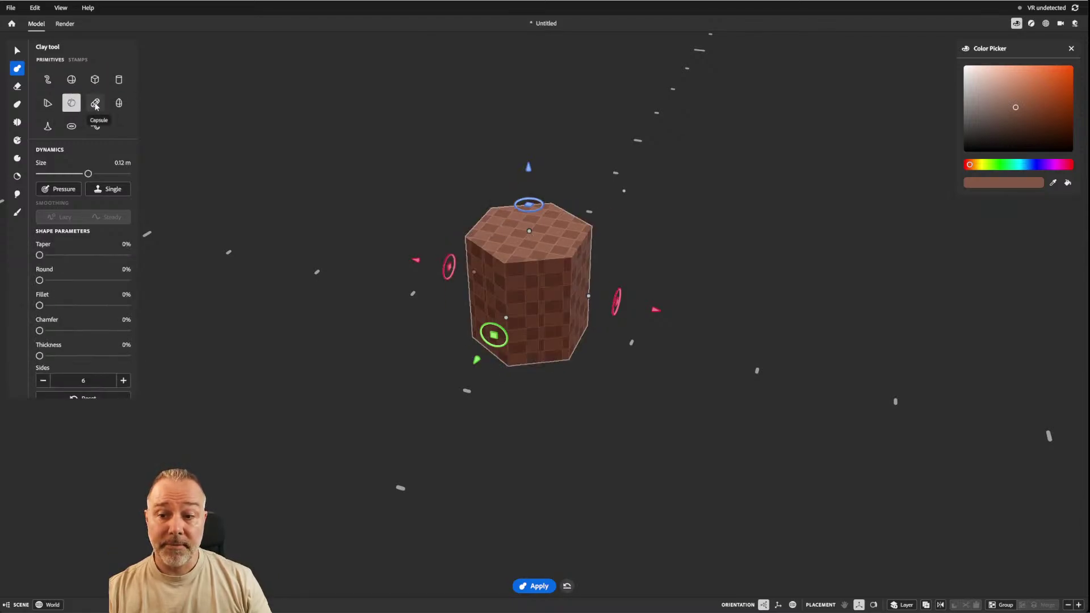
pyautogui.click(96, 104)
pyautogui.click(71, 103)
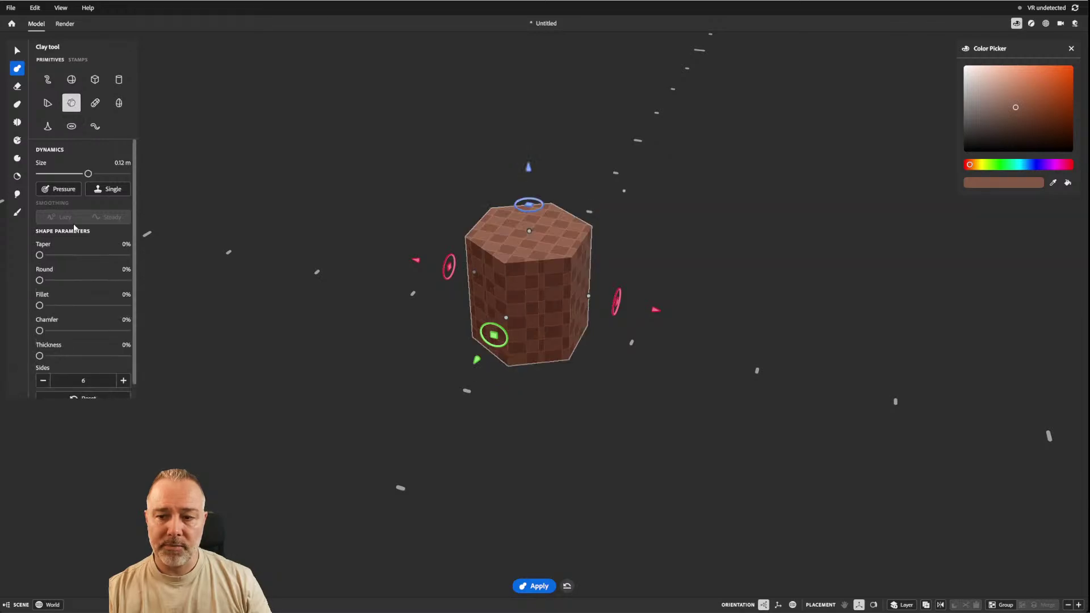
# Taper the Cuboid 42% and carry that taper over to the six-sided prism and the Cylinder.
pyautogui.moveTo(40, 255)
pyautogui.mouseDown()
pyautogui.moveTo(121, 256)
pyautogui.moveTo(34, 256)
pyautogui.mouseUp()
pyautogui.click(100, 83)
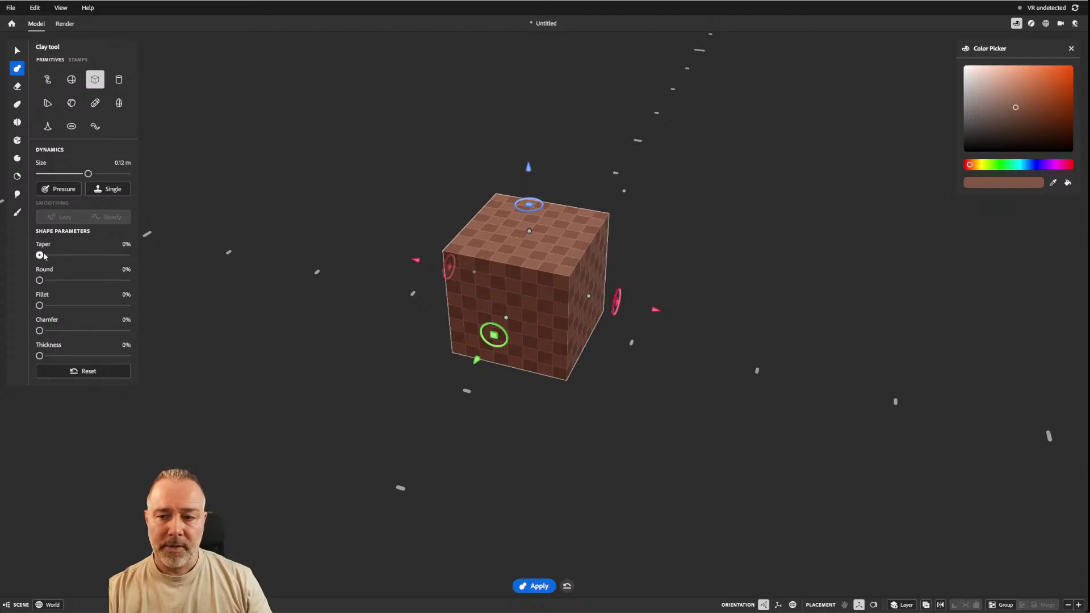
pyautogui.moveTo(39, 255); pyautogui.dragTo(76, 255)
pyautogui.click(71, 103)
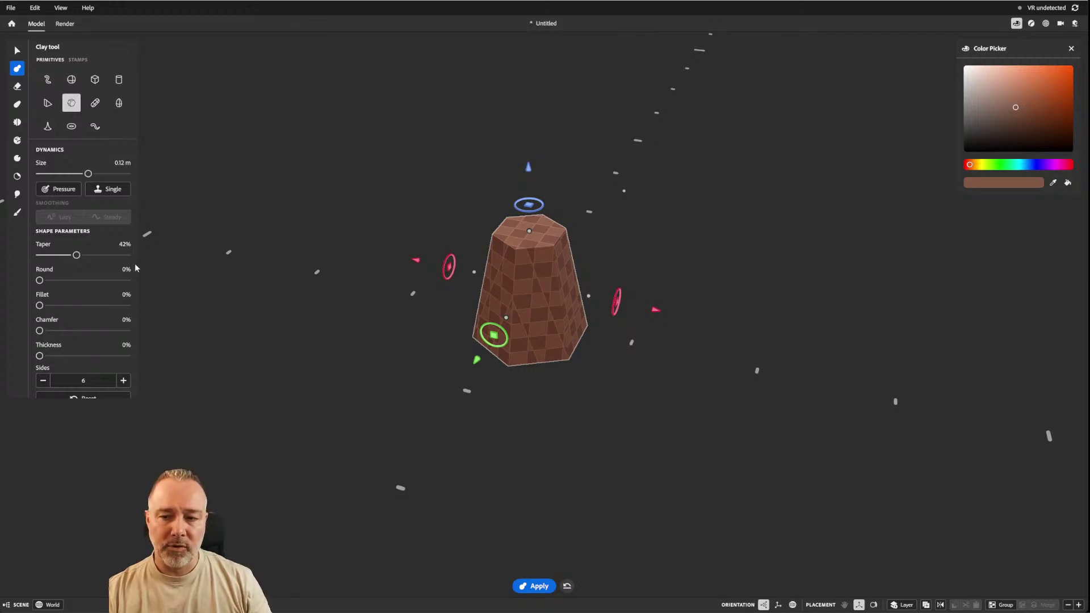
pyautogui.click(118, 80)
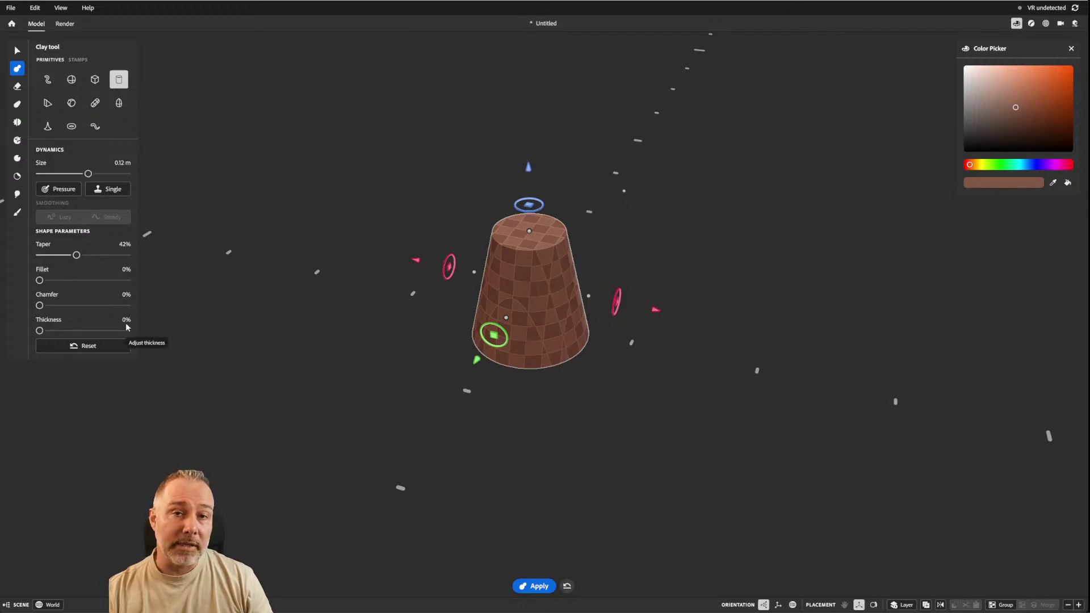
# Set the Cylinder's taper to 0%.
pyautogui.moveTo(75, 255); pyautogui.dragTo(38, 255)
pyautogui.scroll(2, 404, 237)
pyautogui.scroll(-2, 372, 235)
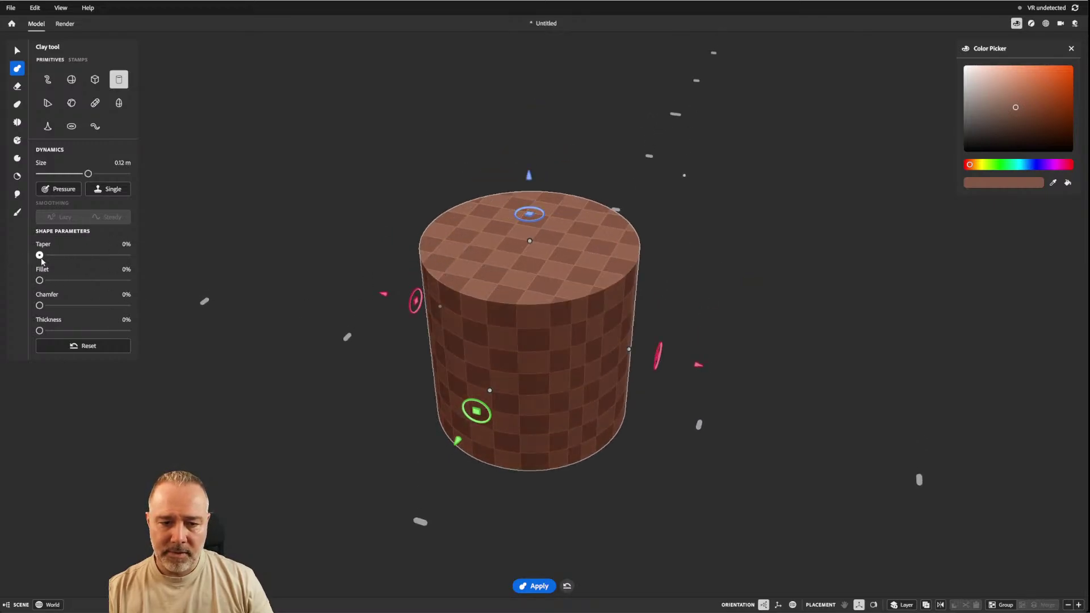
pyautogui.scroll(-3, 402, 284)
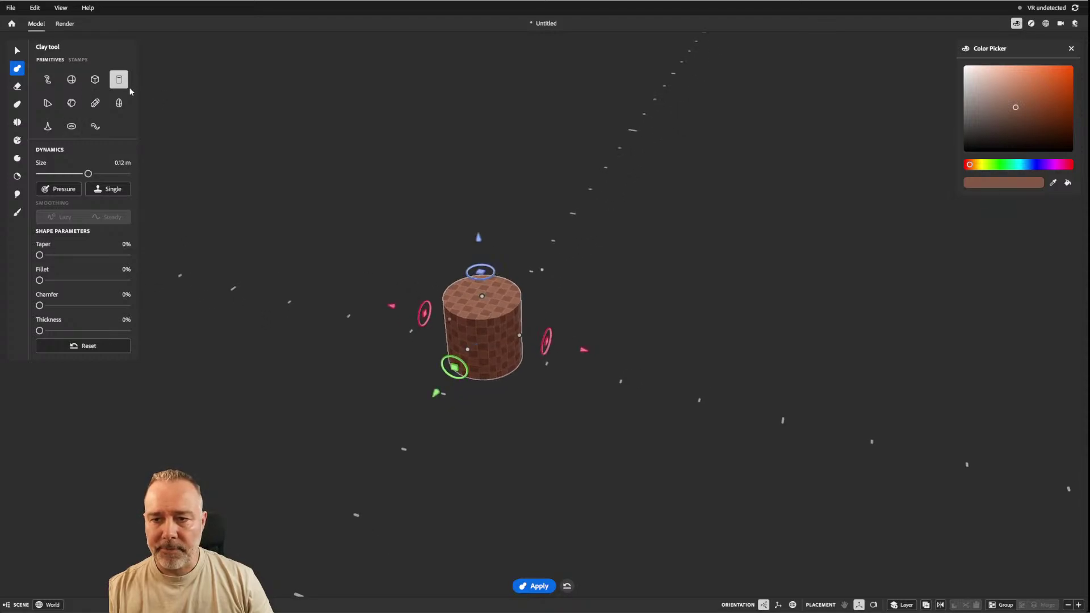
# Stretch the Cylinder vertically into a tall, thin column with a size of 0.66 m and taper it 42%.
pyautogui.scroll(-2, 482, 278)
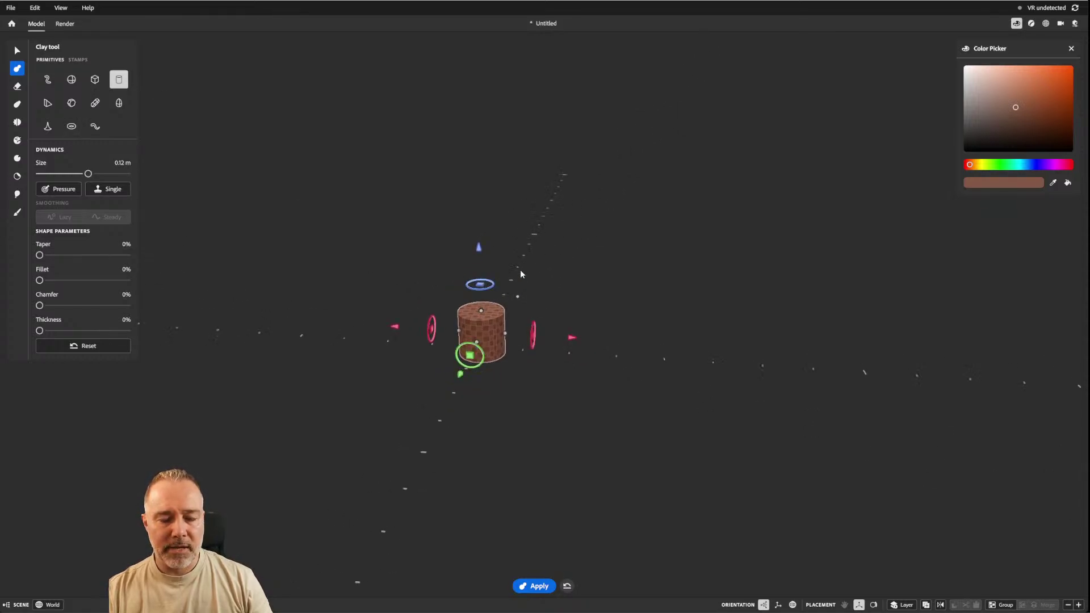
pyautogui.scroll(2, 558, 296)
pyautogui.scroll(3, 557, 294)
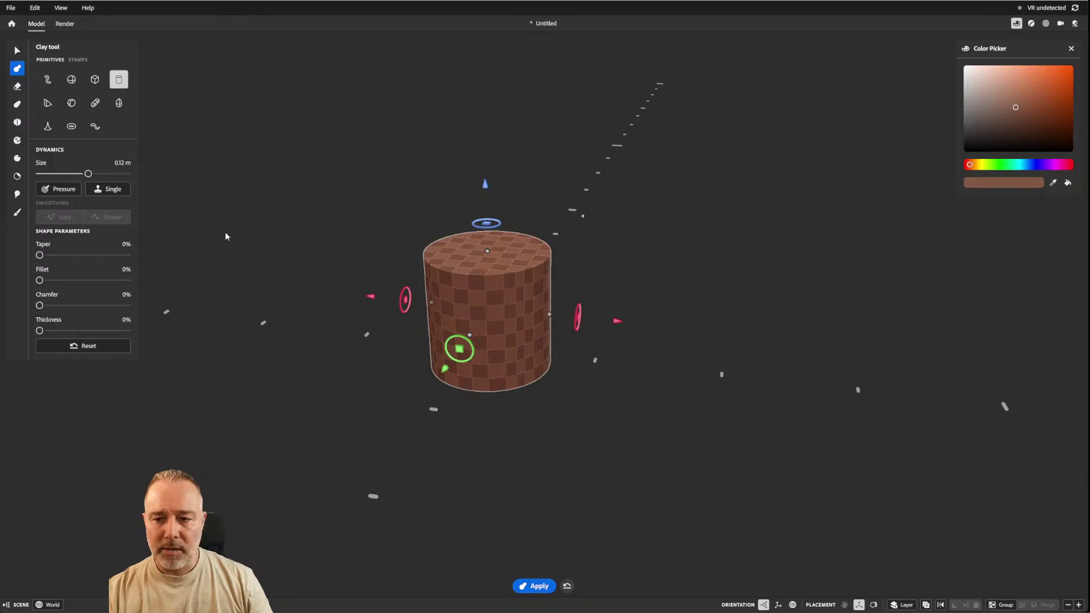
pyautogui.scroll(-3, 488, 244)
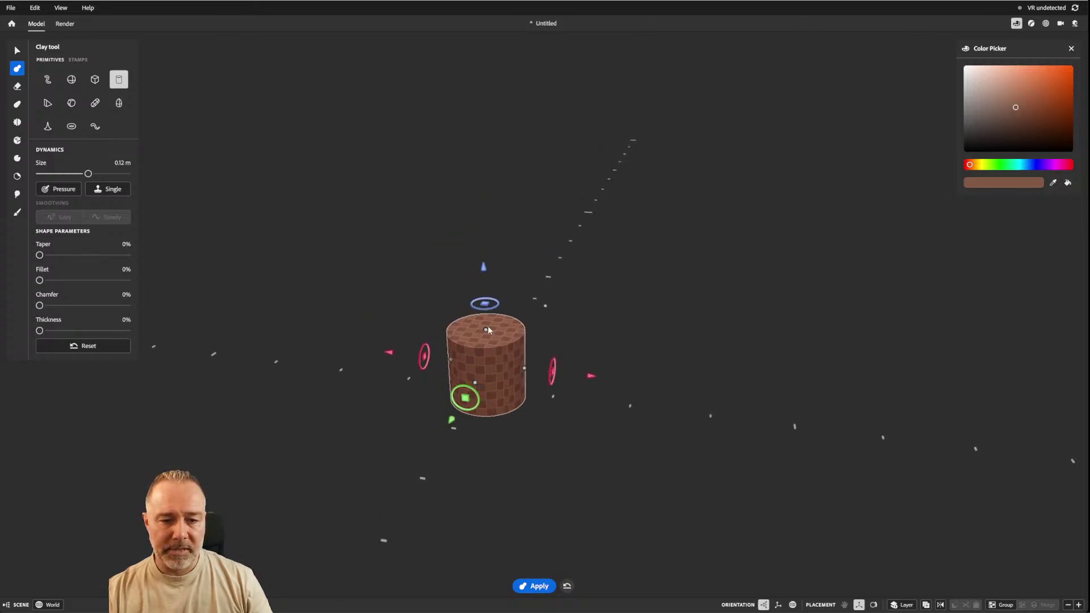
pyautogui.moveTo(486, 327); pyautogui.dragTo(505, 91)
pyautogui.scroll(-5, 568, 194)
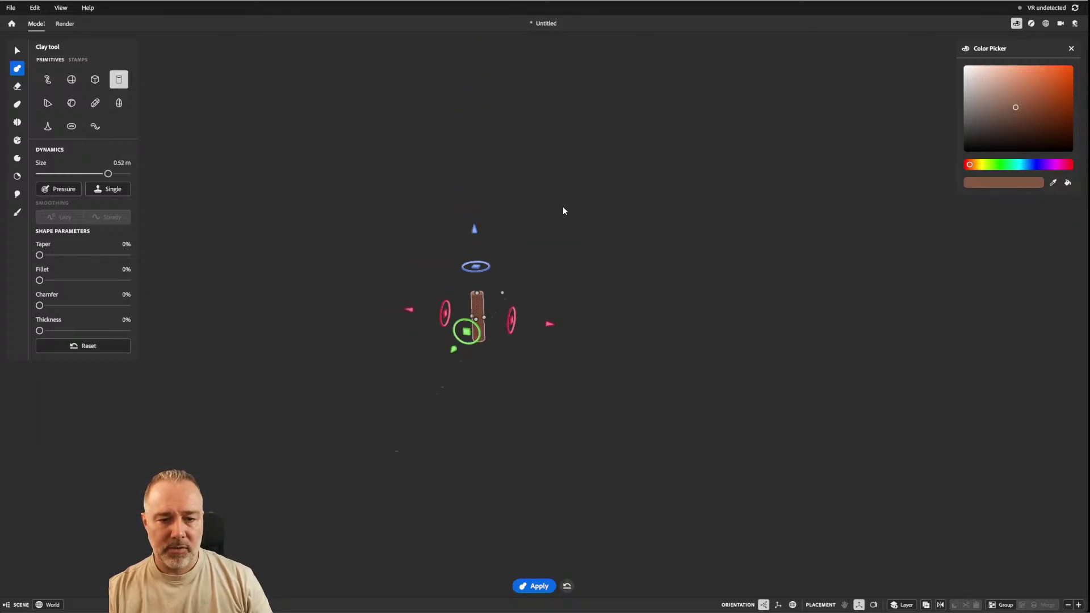
pyautogui.moveTo(517, 279); pyautogui.dragTo(508, 294)
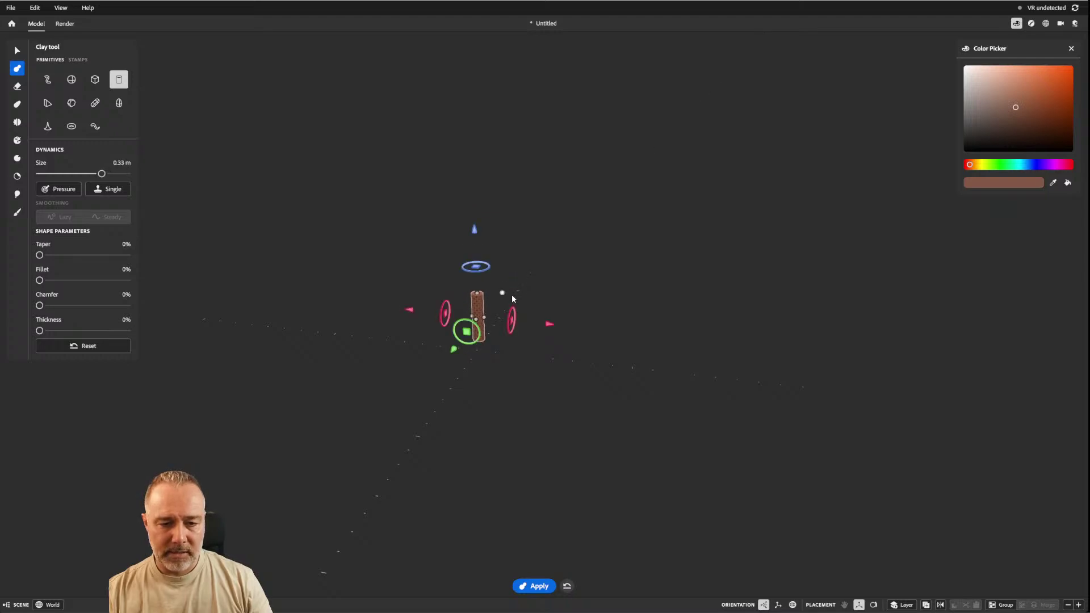
pyautogui.scroll(5, 508, 292)
pyautogui.moveTo(478, 258); pyautogui.dragTo(484, 191)
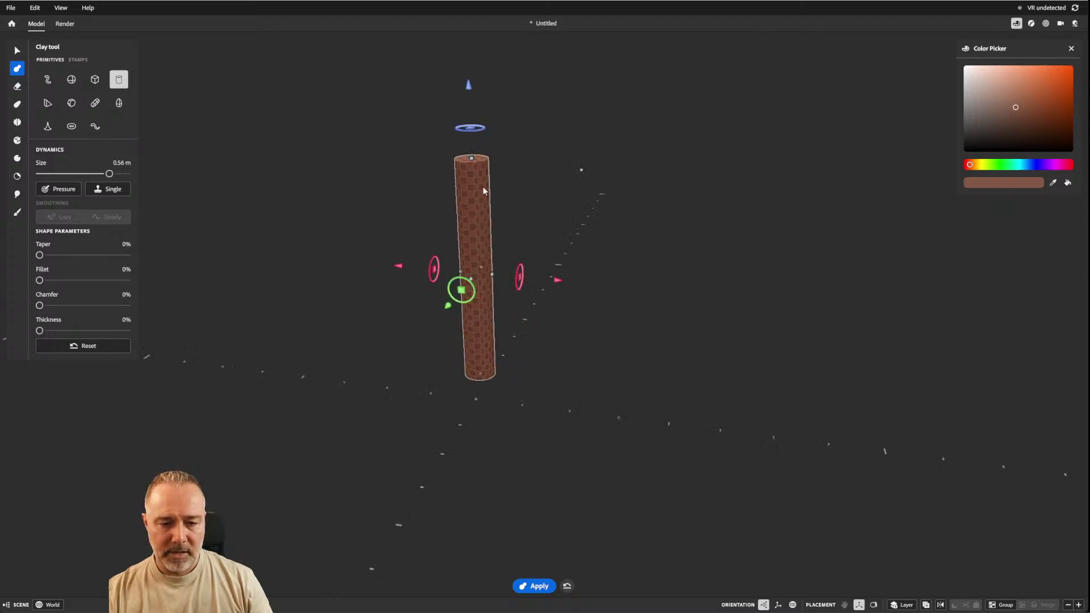
pyautogui.moveTo(480, 374); pyautogui.dragTo(480, 410)
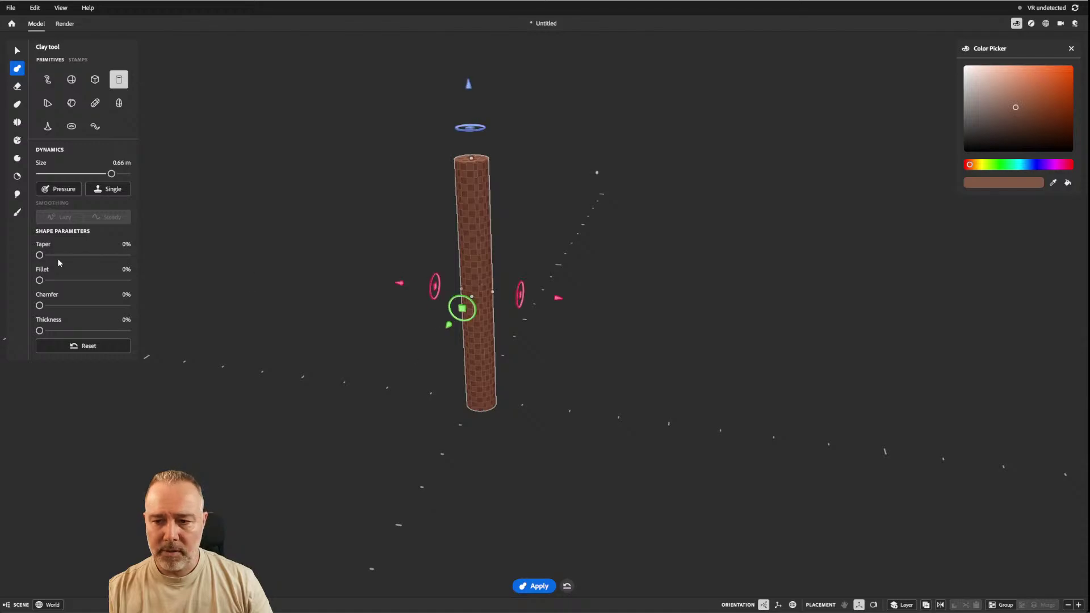
pyautogui.moveTo(40, 256); pyautogui.dragTo(77, 255)
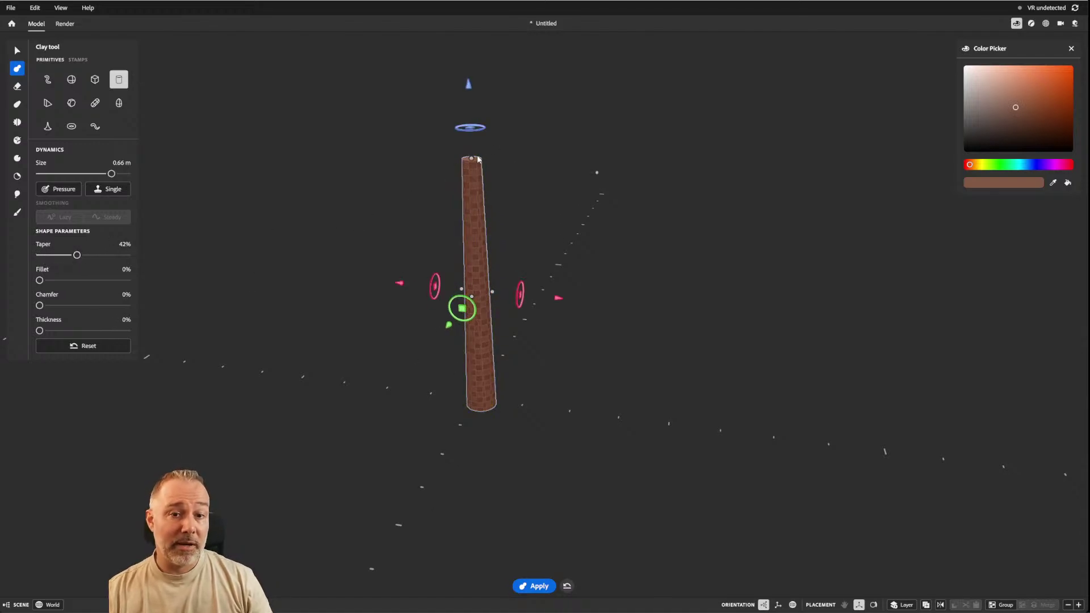
# Apply the column and shape a 7.87 cm downward-pointing tip below its base with a 78% taper.
pyautogui.moveTo(470, 158); pyautogui.dragTo(502, 427)
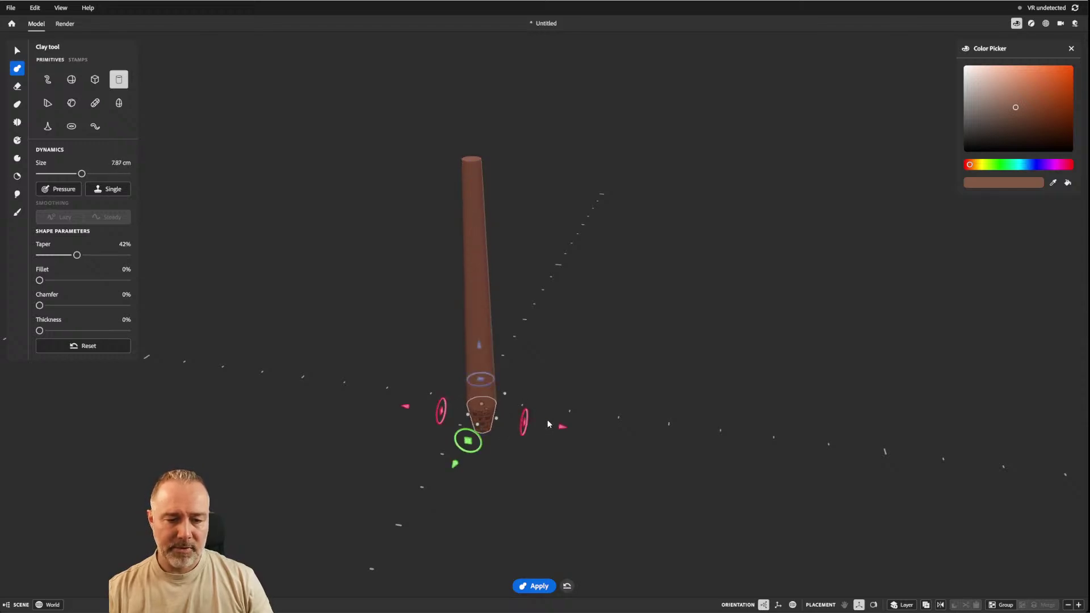
pyautogui.scroll(8, 548, 420)
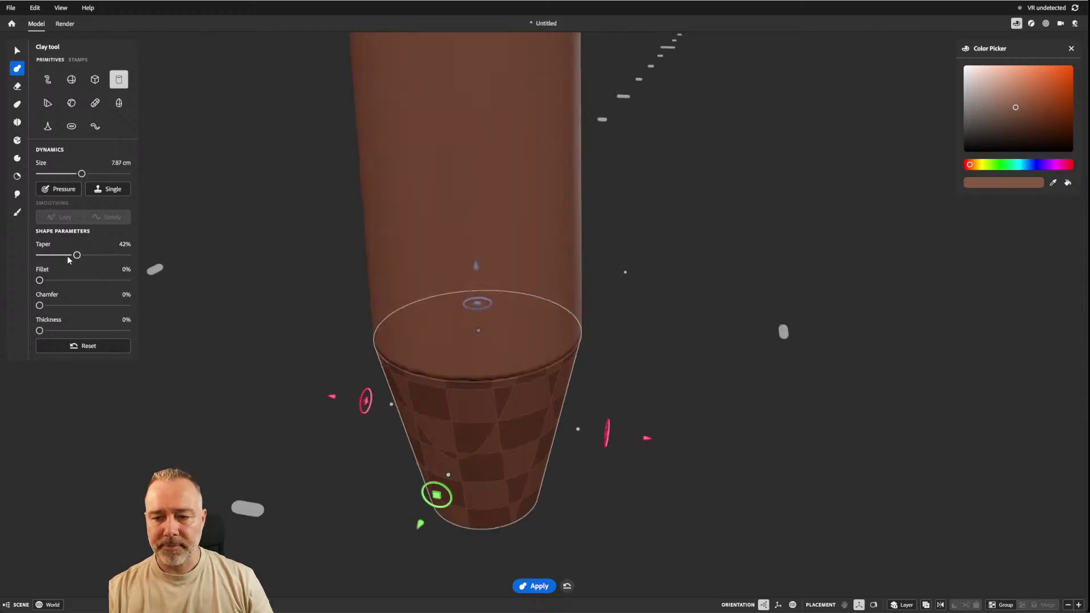
pyautogui.moveTo(77, 255); pyautogui.dragTo(109, 256)
pyautogui.scroll(-5, 338, 312)
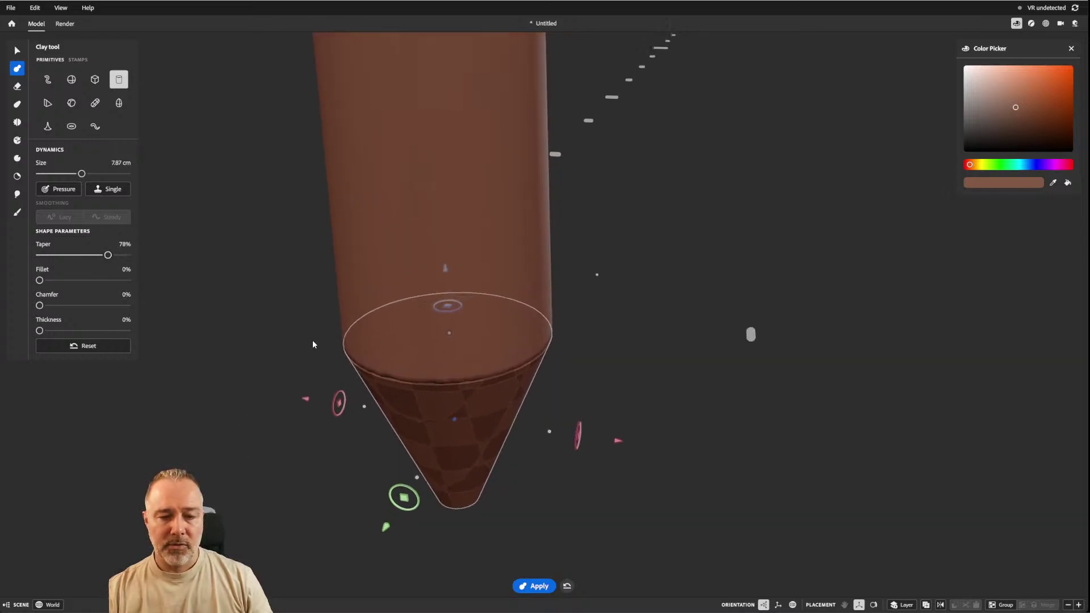
pyautogui.moveTo(447, 277); pyautogui.dragTo(435, 326, button='right')
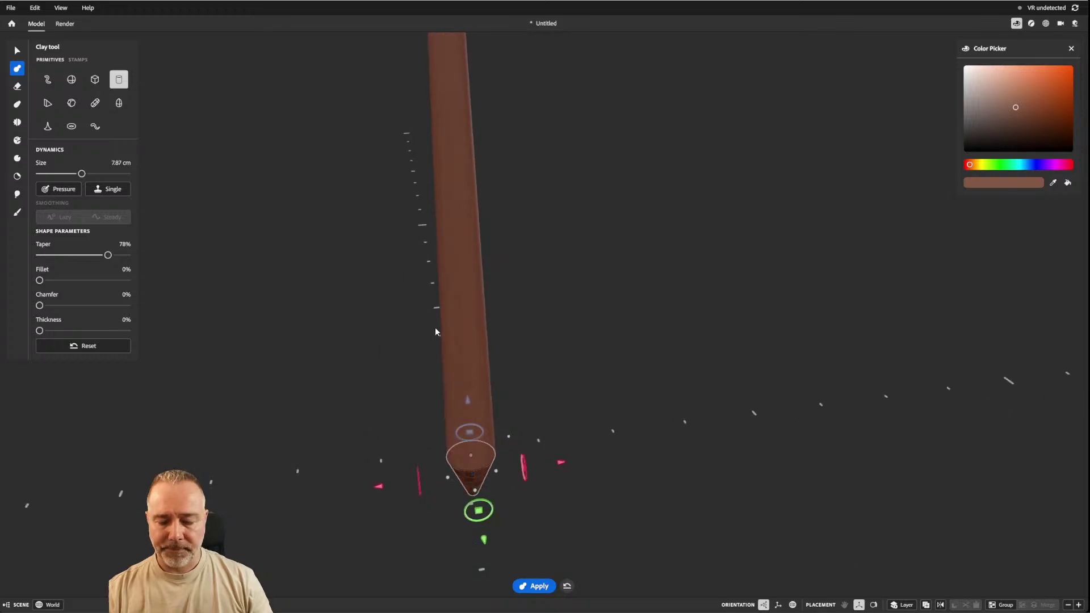
pyautogui.moveTo(550, 277)
pyautogui.mouseDown(button='right')
pyautogui.moveTo(485, 289)
pyautogui.moveTo(538, 289)
pyautogui.mouseUp(button='right')
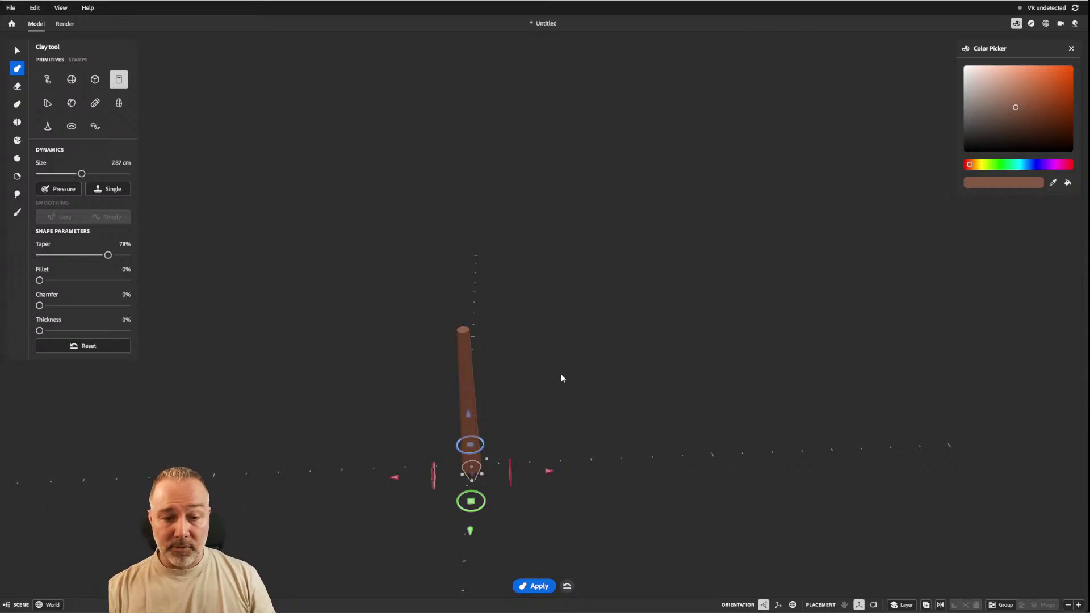
pyautogui.keyDown('alt'); pyautogui.moveTo(561, 374); pyautogui.dragTo(634, 280, button='middle'); pyautogui.keyUp('alt')
pyautogui.keyDown('alt'); pyautogui.moveTo(610, 349); pyautogui.dragTo(564, 320); pyautogui.keyUp('alt')
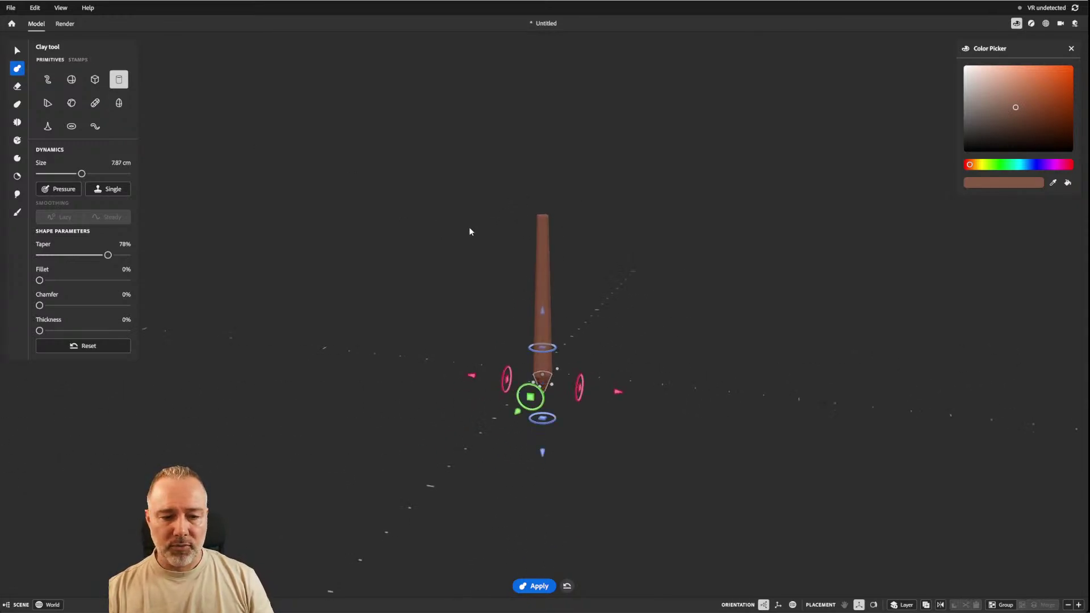
# Undo the tip, the tapered column and the stretching to return to the default Cylinder.
pyautogui.hotkey('ctrl', 'z')
pyautogui.hotkey('ctrl', 'z')
pyautogui.hotkey('ctrl', 'z')
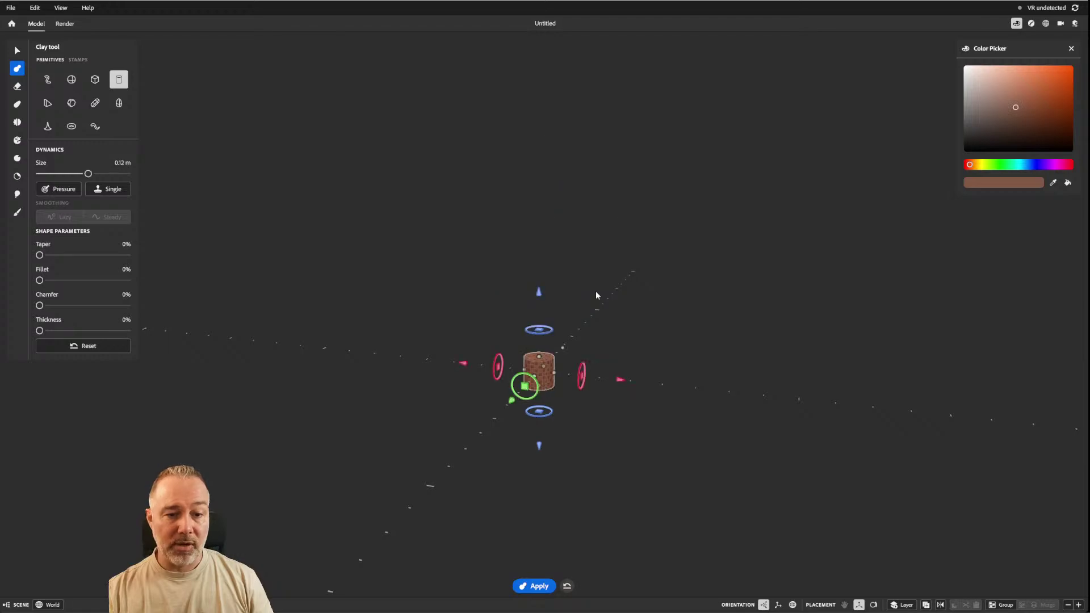
# Apply the default Cylinder as clay and switch to the Erase tool with the Ellipsoid primitive.
pyautogui.scroll(6, 568, 319)
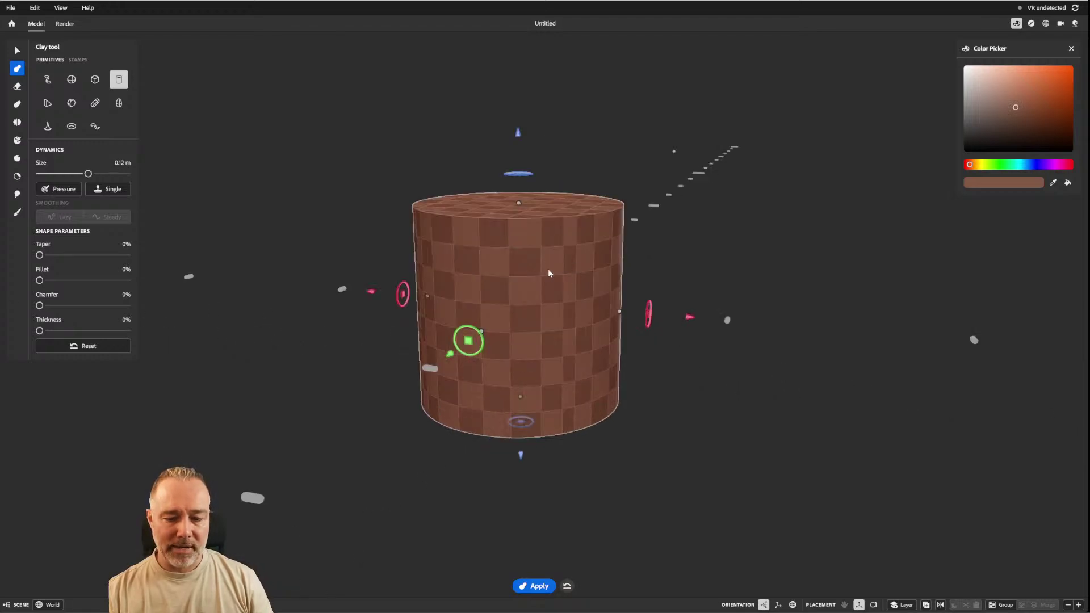
pyautogui.keyDown('alt'); pyautogui.moveTo(556, 292); pyautogui.dragTo(467, 214); pyautogui.keyUp('alt')
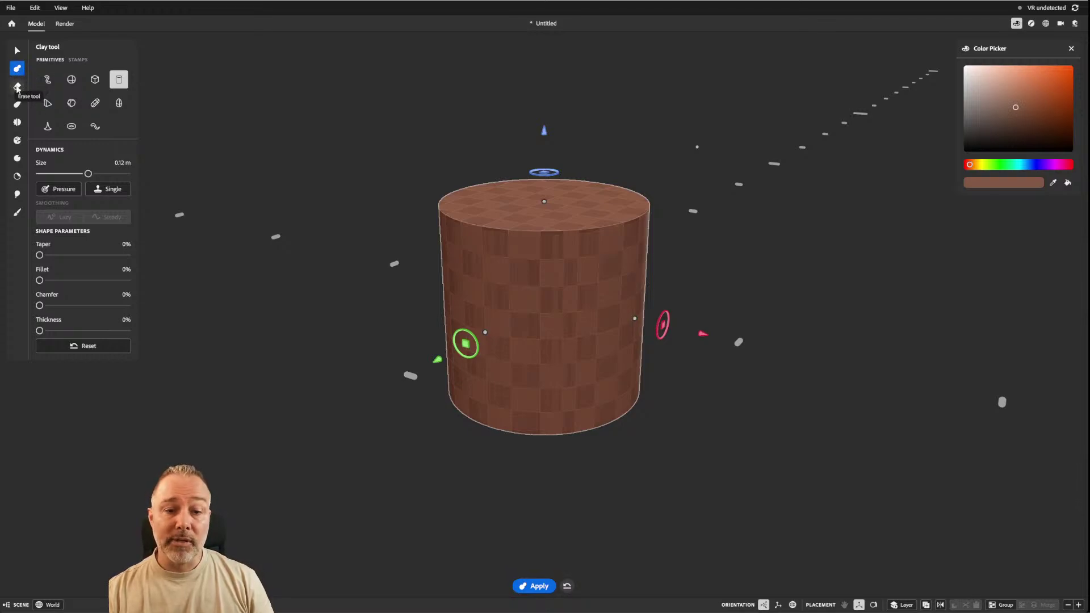
pyautogui.click(17, 88)
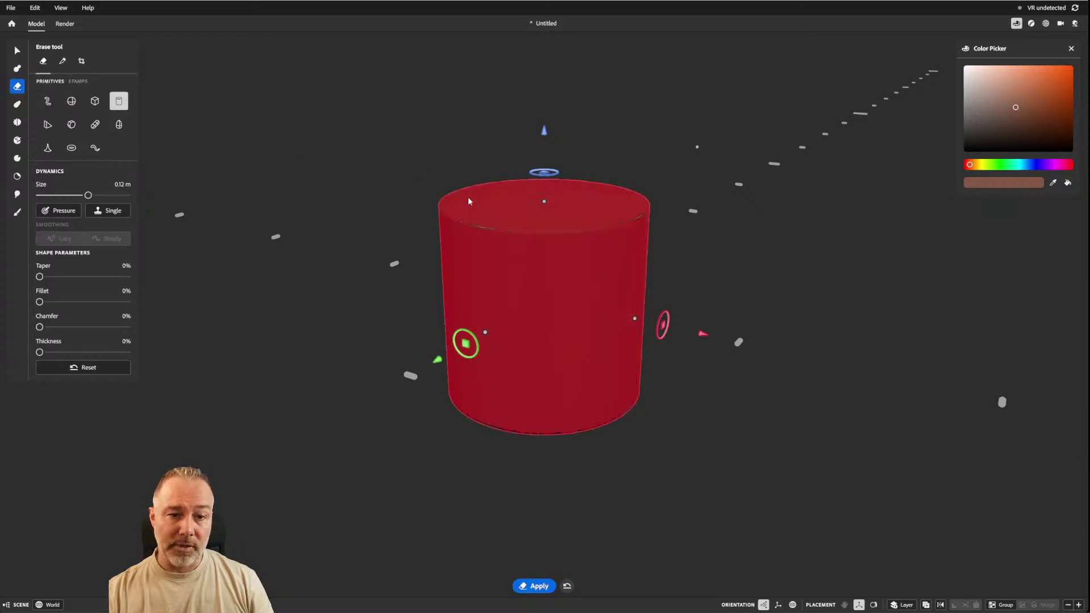
pyautogui.click(71, 101)
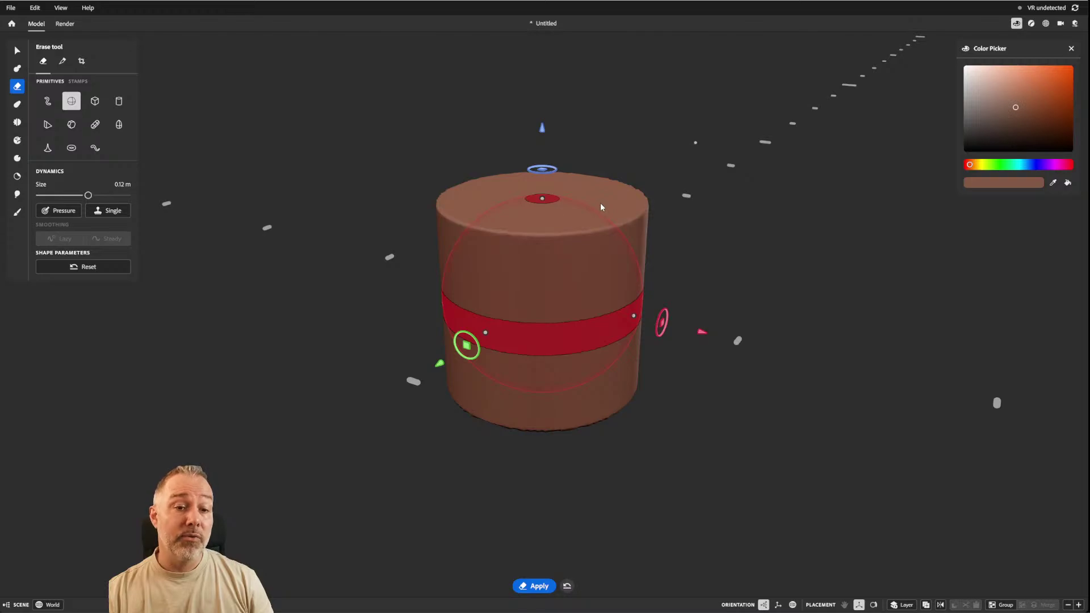
# Examine the smoothness of the clay cylinder's top edge from several angles and distances.
pyautogui.moveTo(625, 195)
pyautogui.keyDown('alt'); pyautogui.mouseDown()
pyautogui.moveTo(623, 214)
pyautogui.moveTo(660, 177)
pyautogui.moveTo(624, 212)
pyautogui.moveTo(669, 213)
pyautogui.mouseUp(); pyautogui.keyUp('alt')
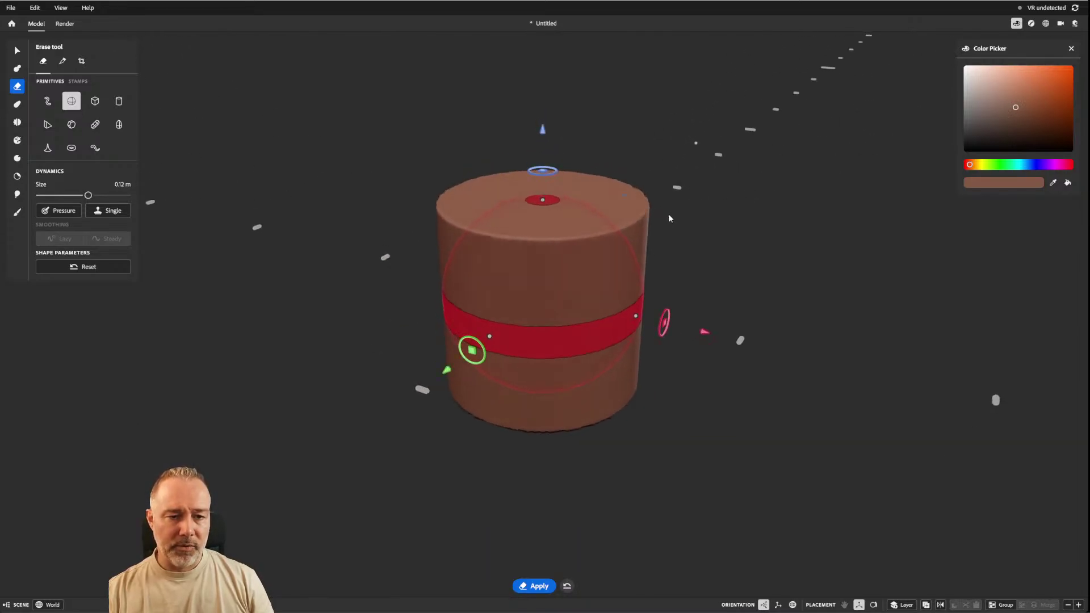
pyautogui.moveTo(640, 177)
pyautogui.keyDown('alt'); pyautogui.mouseDown()
pyautogui.moveTo(649, 212)
pyautogui.moveTo(593, 209)
pyautogui.mouseUp(); pyautogui.keyUp('alt')
pyautogui.scroll(5, 593, 207)
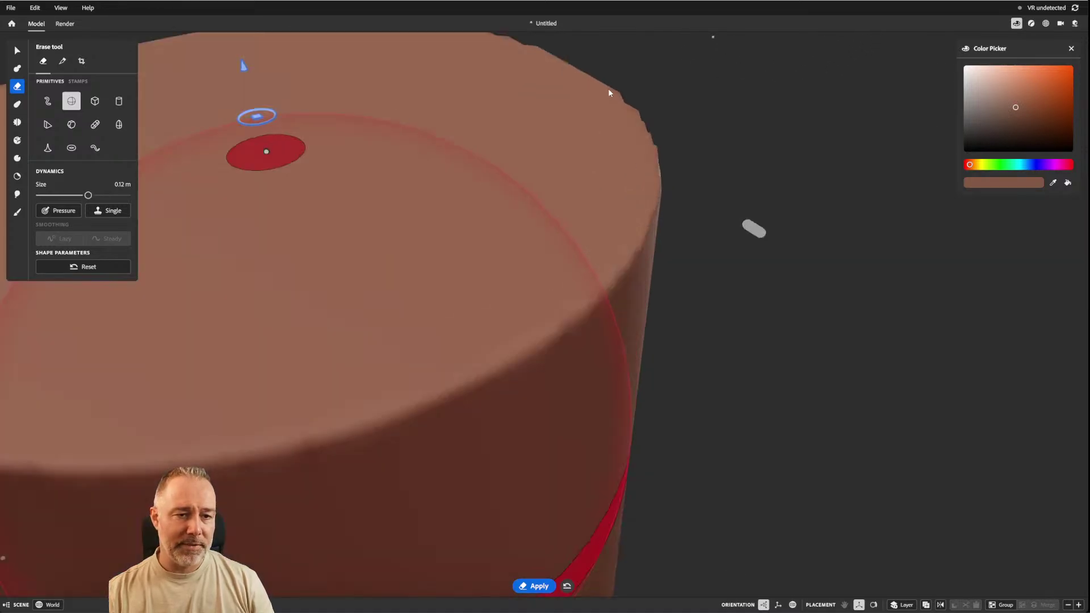
pyautogui.scroll(-5, 595, 228)
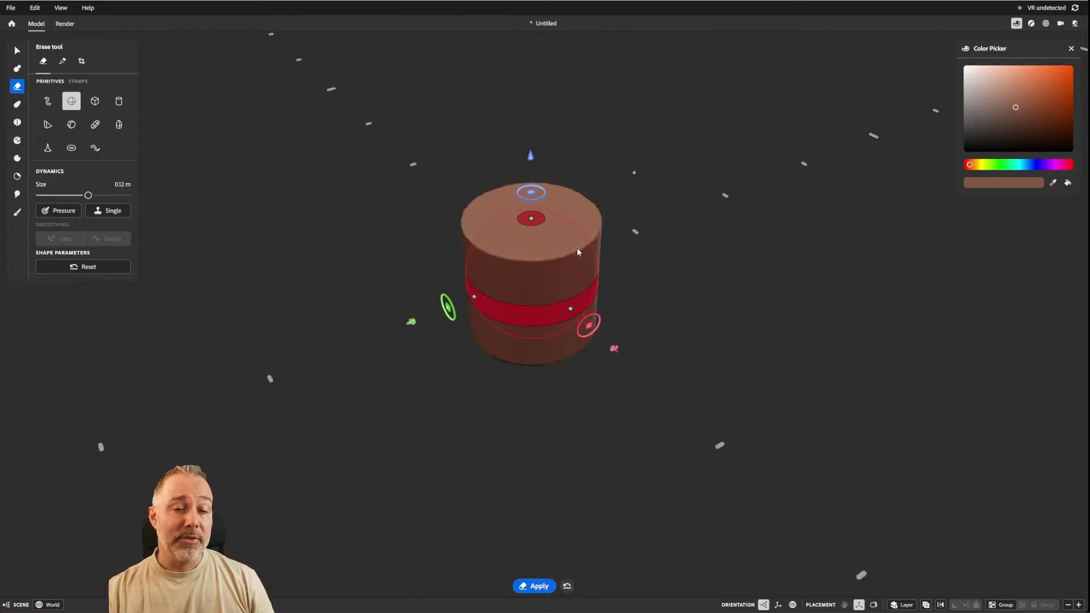
pyautogui.keyDown('alt'); pyautogui.moveTo(577, 247); pyautogui.dragTo(558, 275); pyautogui.keyUp('alt')
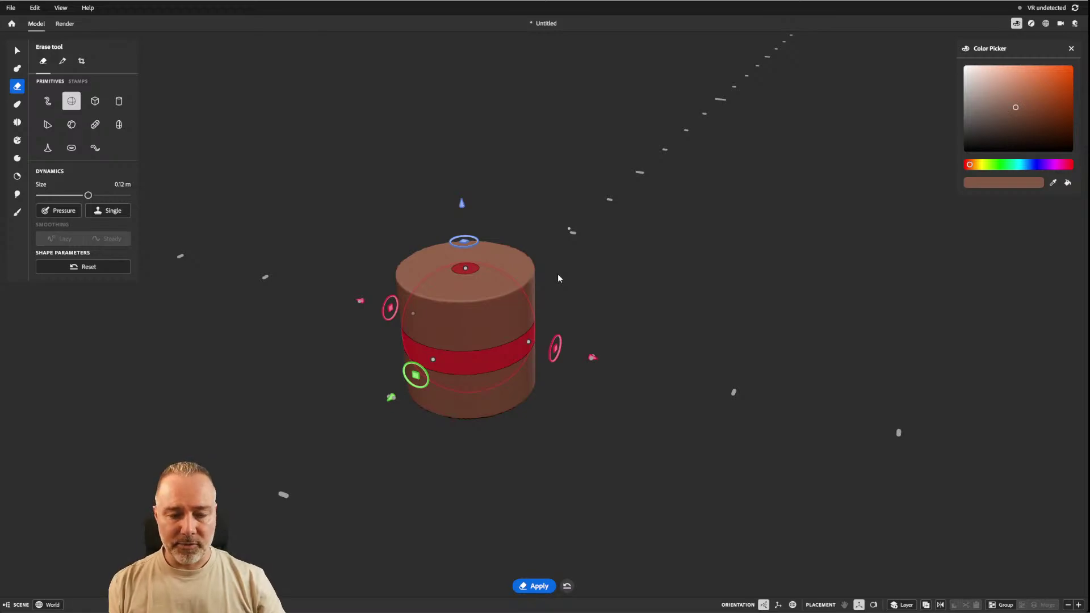
pyautogui.keyDown('alt'); pyautogui.moveTo(558, 277); pyautogui.dragTo(578, 292); pyautogui.keyUp('alt')
pyautogui.scroll(5, 579, 278)
pyautogui.scroll(-4, 582, 274)
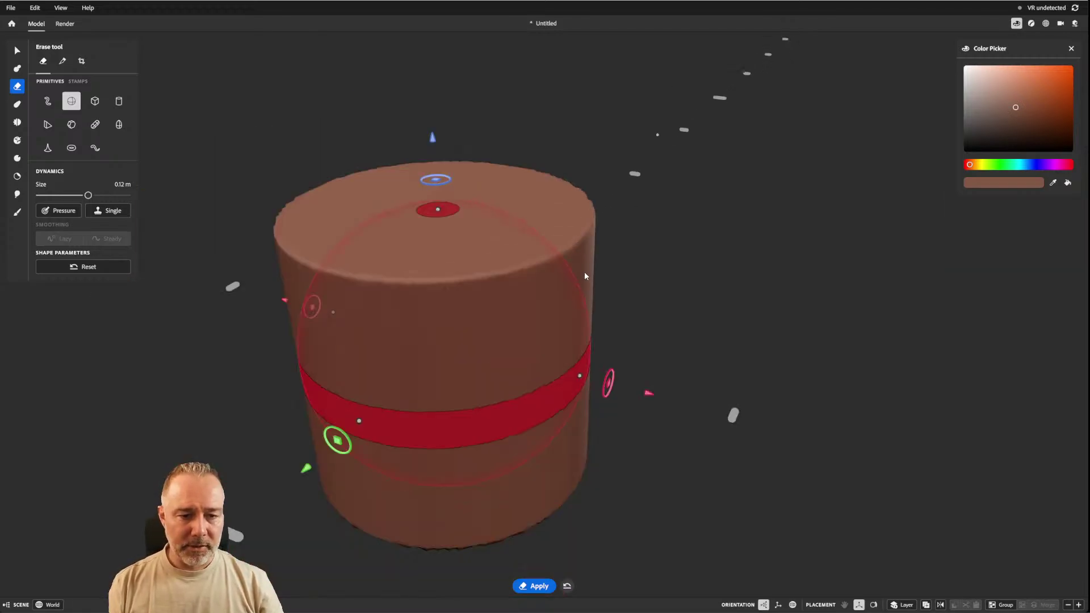
pyautogui.keyDown('alt'); pyautogui.moveTo(584, 272); pyautogui.dragTo(650, 241, button='middle'); pyautogui.keyUp('alt')
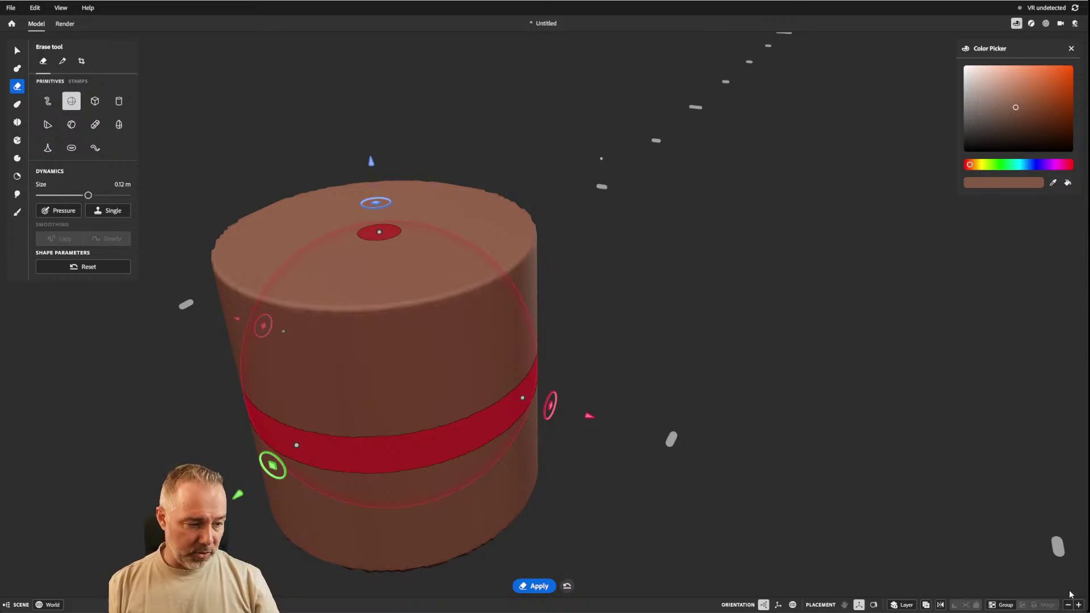
# Increase the clay resolution of the cylinder and check its edge.
pyautogui.moveTo(1070, 605)
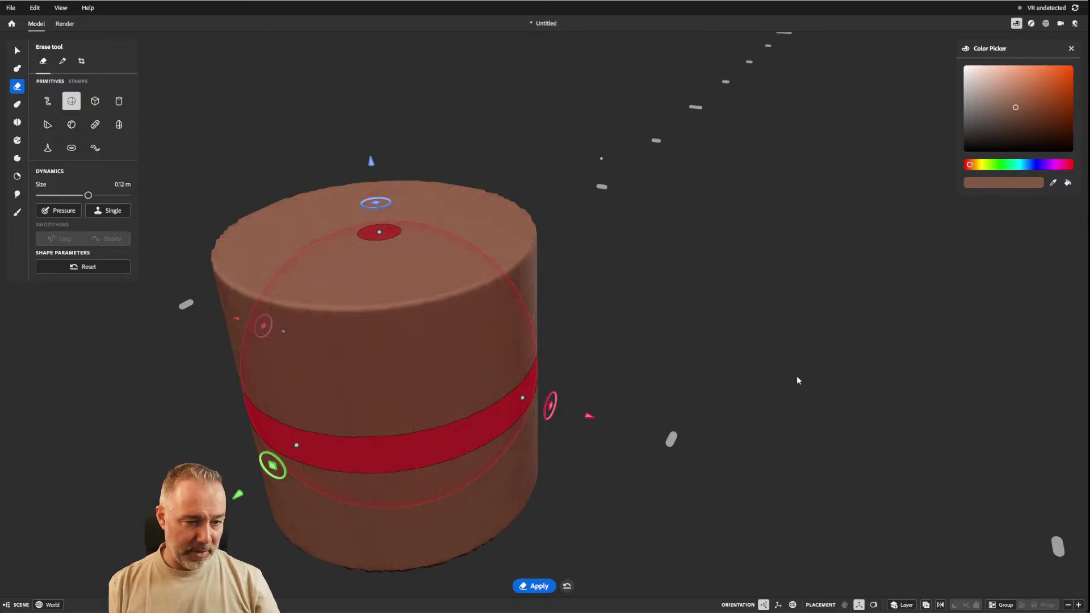
pyautogui.rightClick(718, 192)
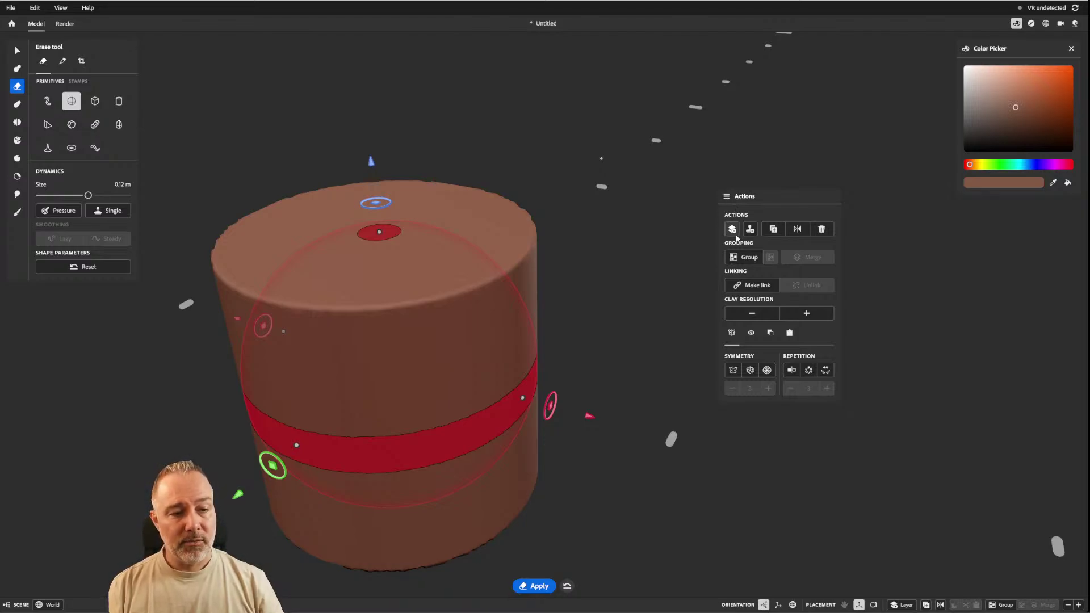
pyautogui.moveTo(813, 316)
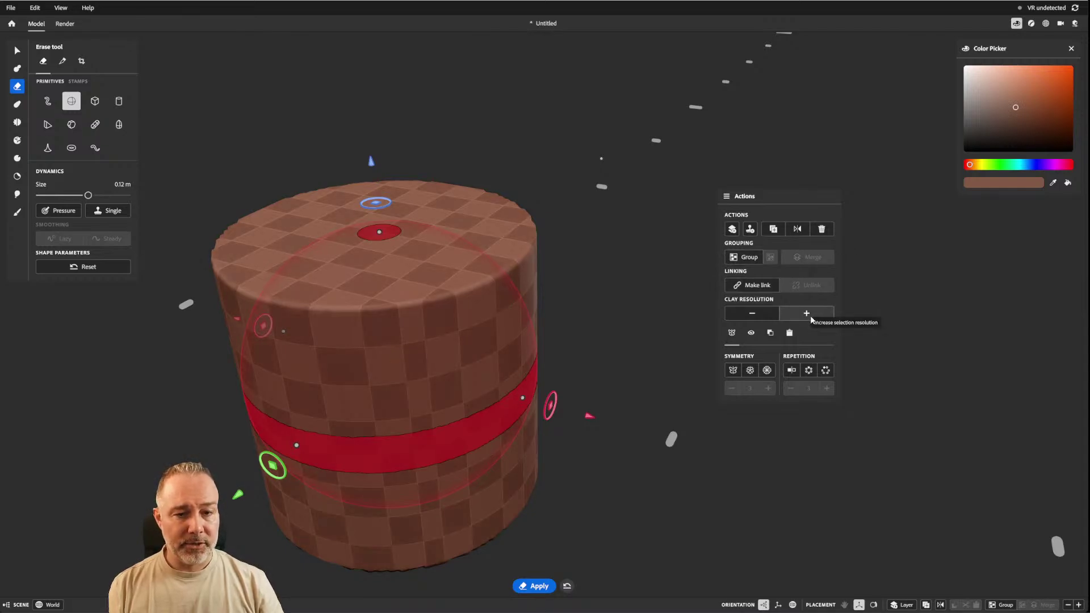
pyautogui.click(811, 317)
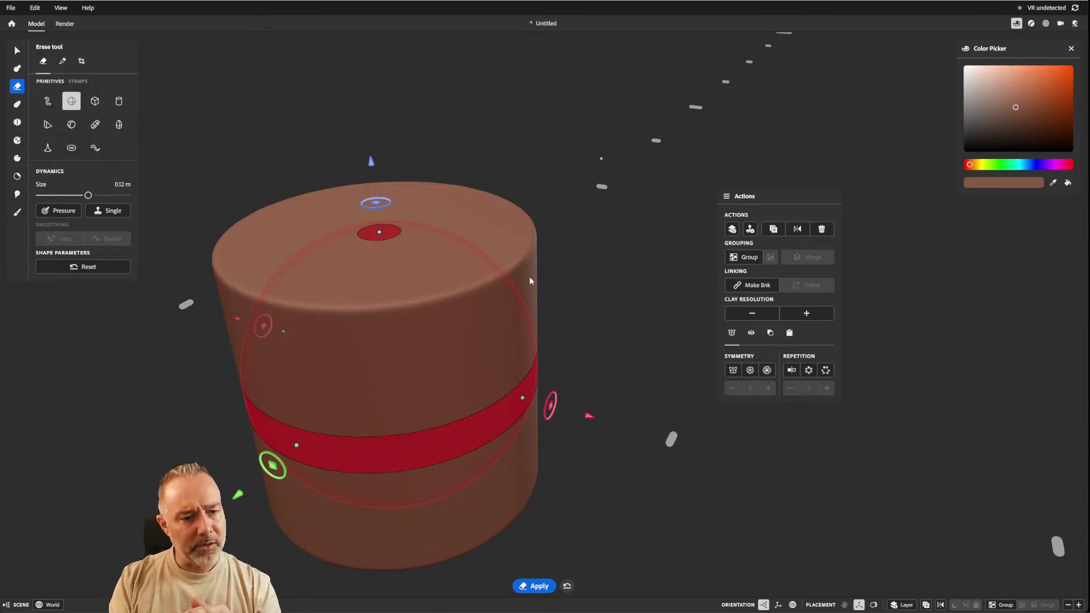
pyautogui.moveTo(591, 212); pyautogui.dragTo(654, 252, button='middle')
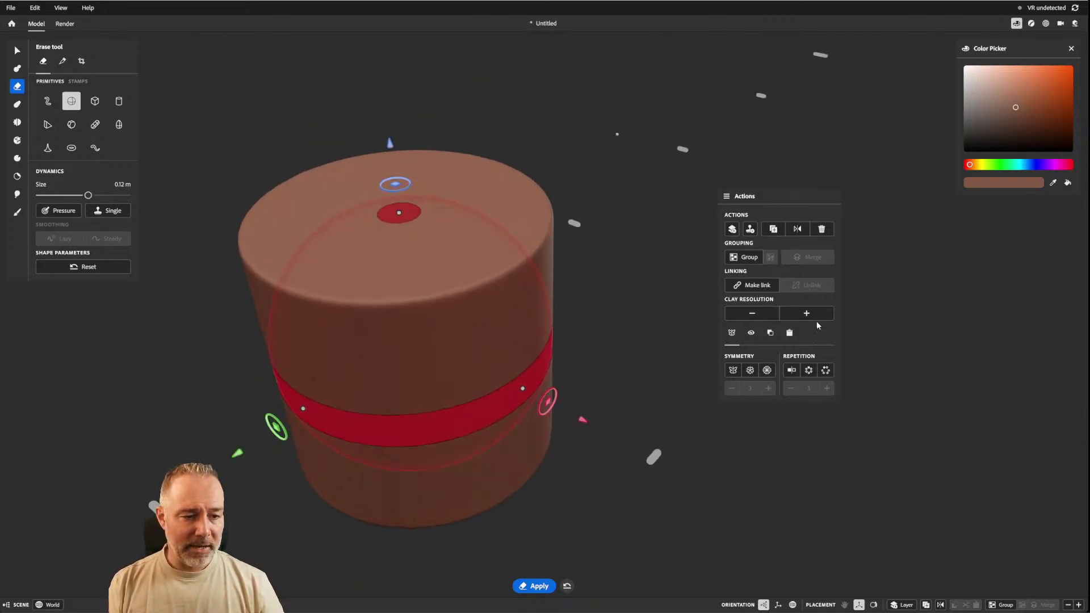
pyautogui.scroll(-5, 499, 243)
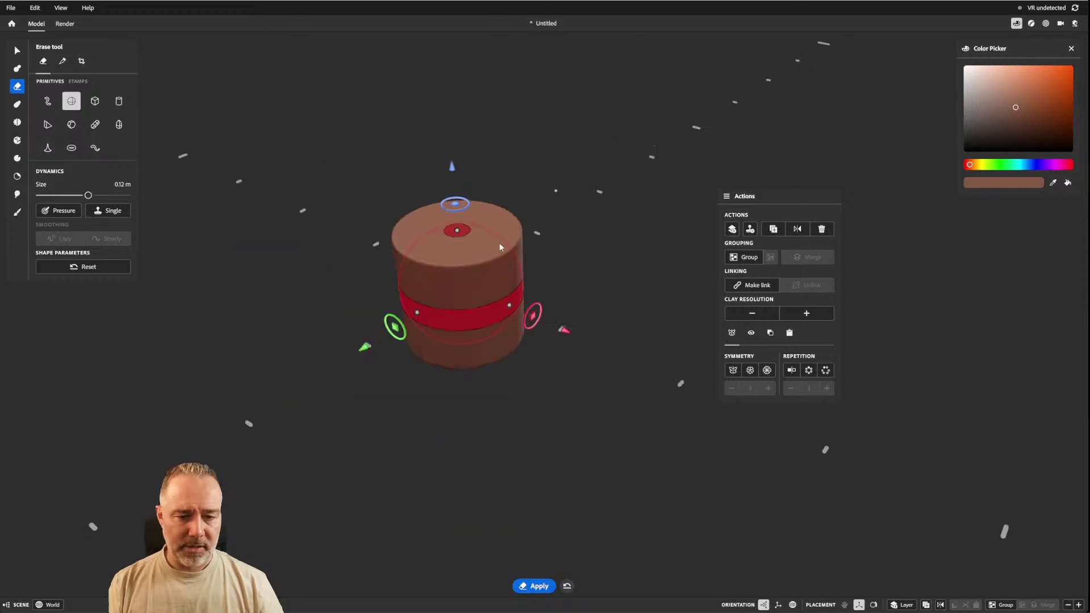
pyautogui.scroll(6, 488, 252)
pyautogui.scroll(-4, 484, 258)
pyautogui.scroll(1, 478, 270)
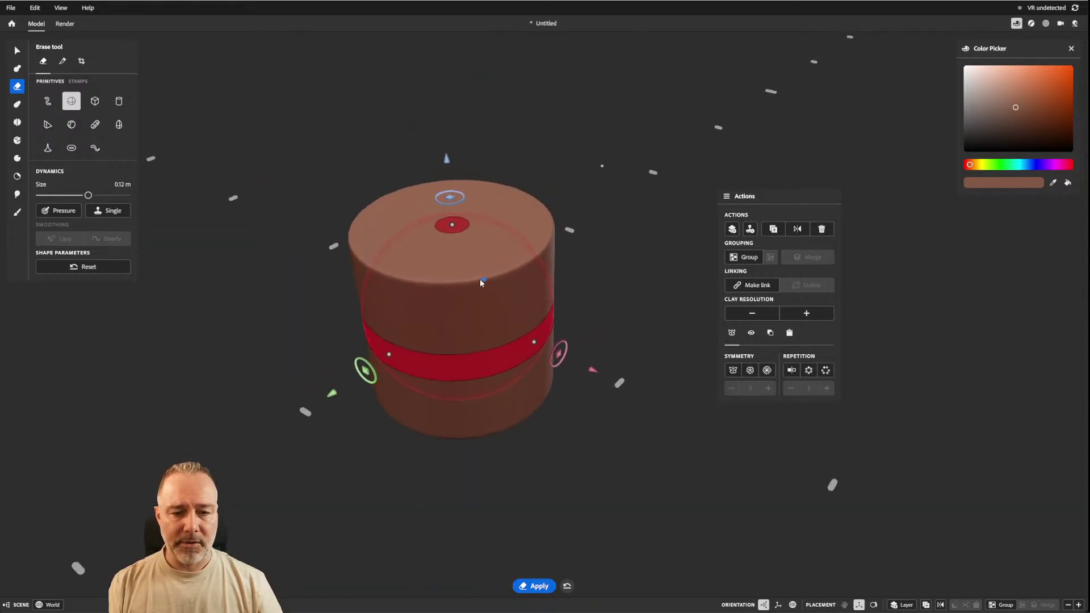
# Place the Ellipsoid eraser over the cylinder's upper rim and scale it down to 7.01 cm.
pyautogui.moveTo(447, 307); pyautogui.dragTo(366, 378, button='middle')
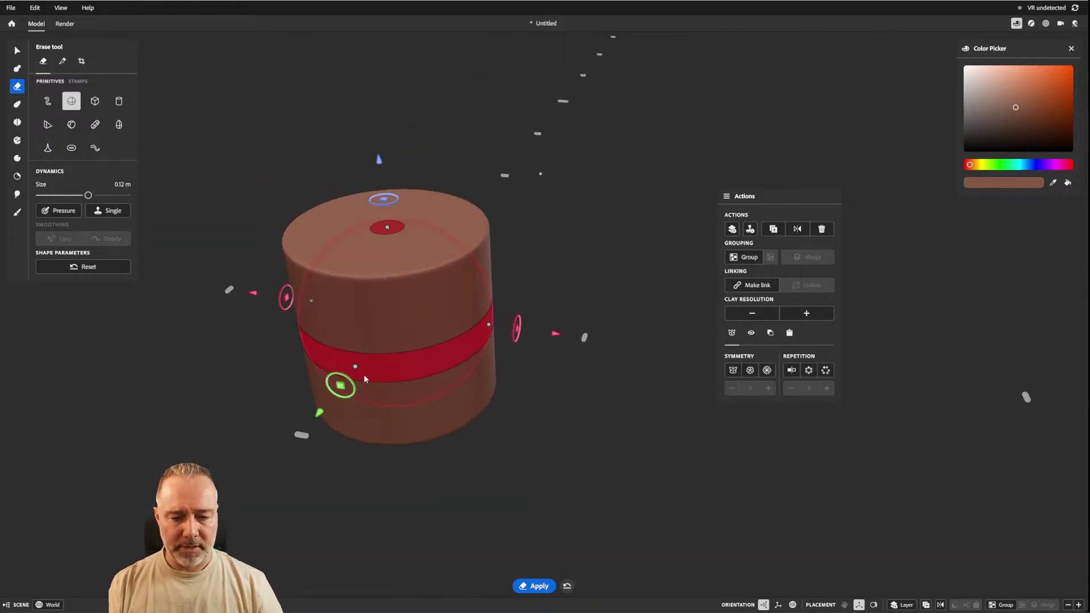
pyautogui.moveTo(340, 386)
pyautogui.mouseDown()
pyautogui.moveTo(397, 360)
pyautogui.moveTo(452, 297)
pyautogui.moveTo(430, 307)
pyautogui.mouseUp()
pyautogui.moveTo(627, 275)
pyautogui.mouseDown(button='middle')
pyautogui.moveTo(641, 284)
pyautogui.moveTo(670, 272)
pyautogui.moveTo(622, 245)
pyautogui.moveTo(570, 253)
pyautogui.moveTo(637, 254)
pyautogui.moveTo(618, 329)
pyautogui.moveTo(630, 290)
pyautogui.mouseUp(button='middle')
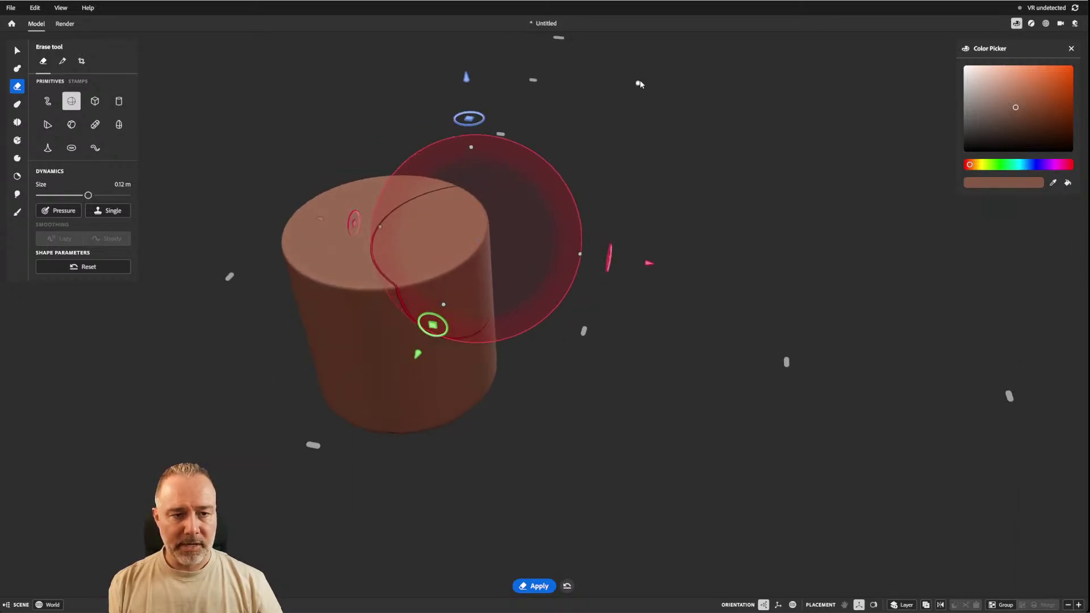
pyautogui.moveTo(639, 82); pyautogui.dragTo(569, 151)
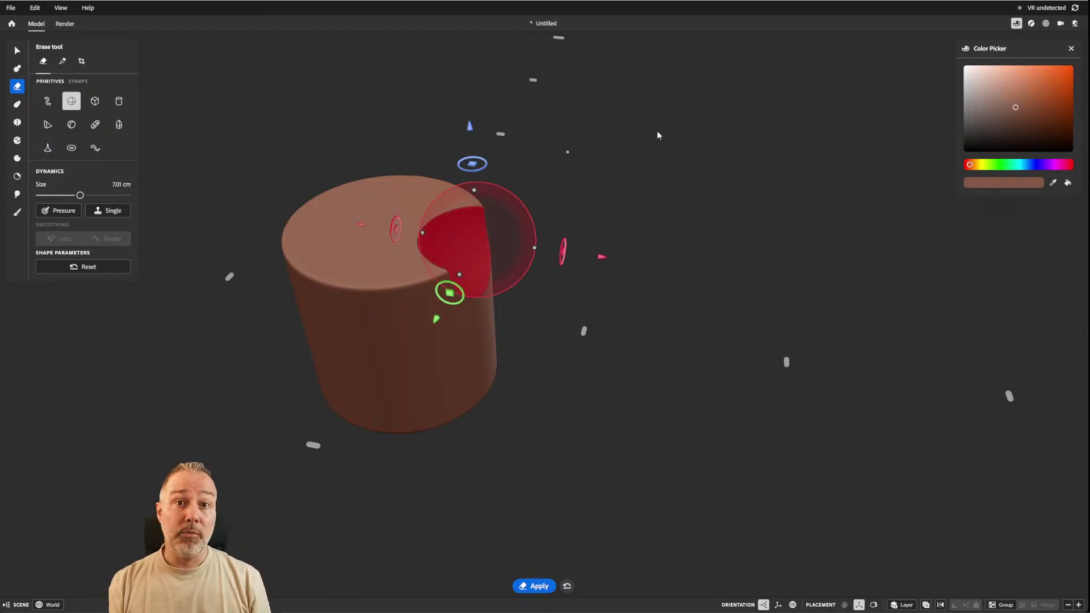
# Erase a rounded hollow from the cylinder's upper rim with the Ellipsoid, move the eraser clear and inspect the cut.
pyautogui.moveTo(602, 257); pyautogui.dragTo(793, 283)
pyautogui.keyDown('alt'); pyautogui.moveTo(527, 217); pyautogui.dragTo(474, 174); pyautogui.keyUp('alt')
pyautogui.scroll(5, 452, 149)
pyautogui.scroll(-3, 452, 149)
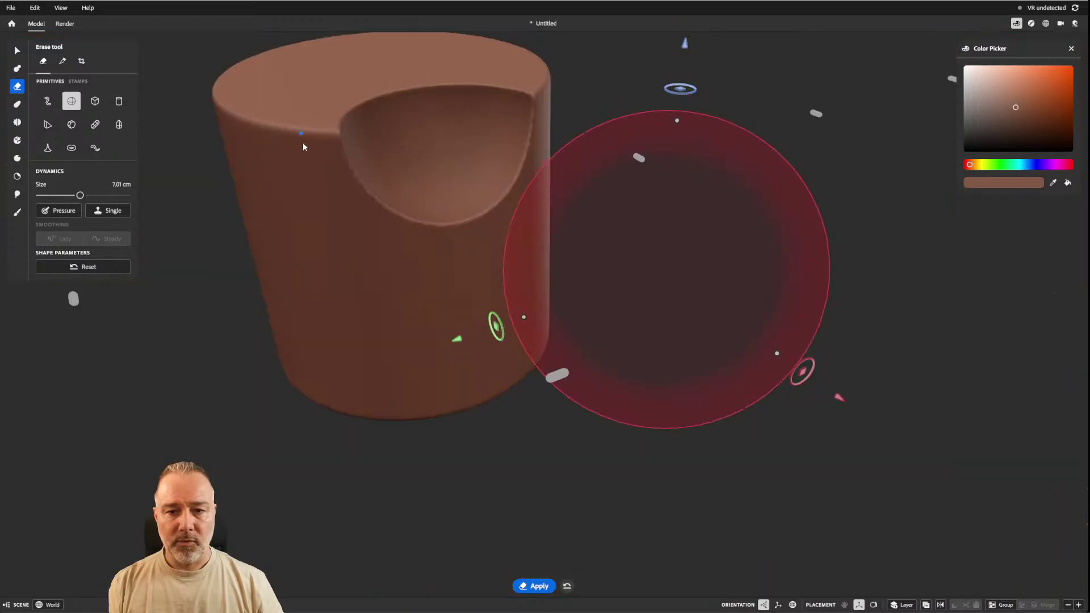
pyautogui.keyDown('alt'); pyautogui.moveTo(302, 142); pyautogui.dragTo(363, 212, button='middle'); pyautogui.keyUp('alt')
pyautogui.scroll(3, 363, 213)
pyautogui.scroll(2, 364, 216)
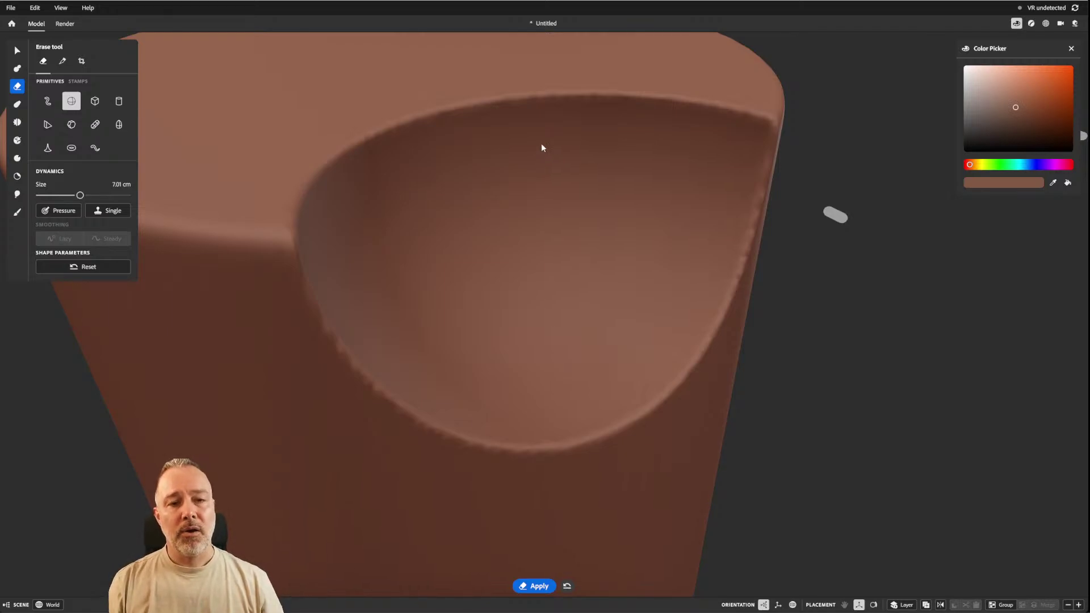
# Increase the clay resolution of the cut cylinder by one level and close the actions.
pyautogui.rightClick(550, 188)
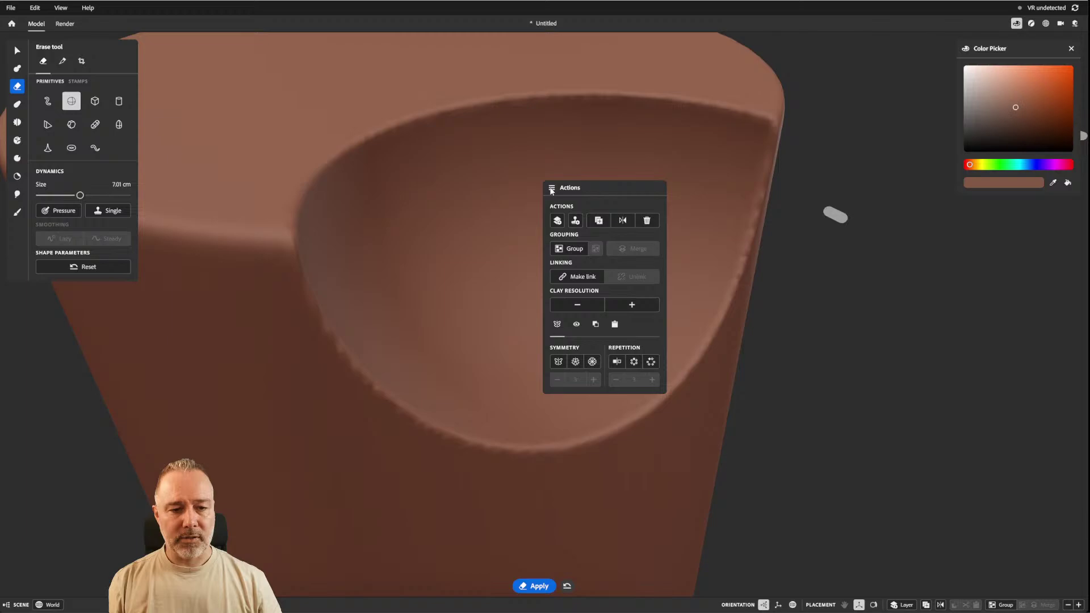
pyautogui.click(631, 304)
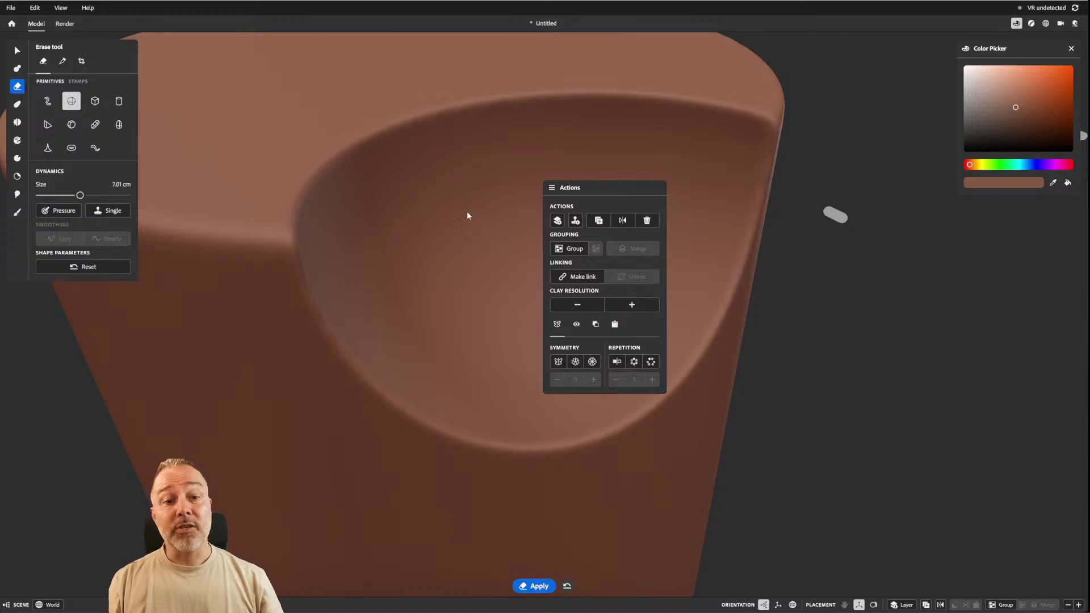
pyautogui.click(404, 213)
# Examine the edges of the scooped cut on the cylinder from several angles and distances.
pyautogui.scroll(-5, 408, 213)
pyautogui.scroll(4, 403, 216)
pyautogui.scroll(-7, 392, 220)
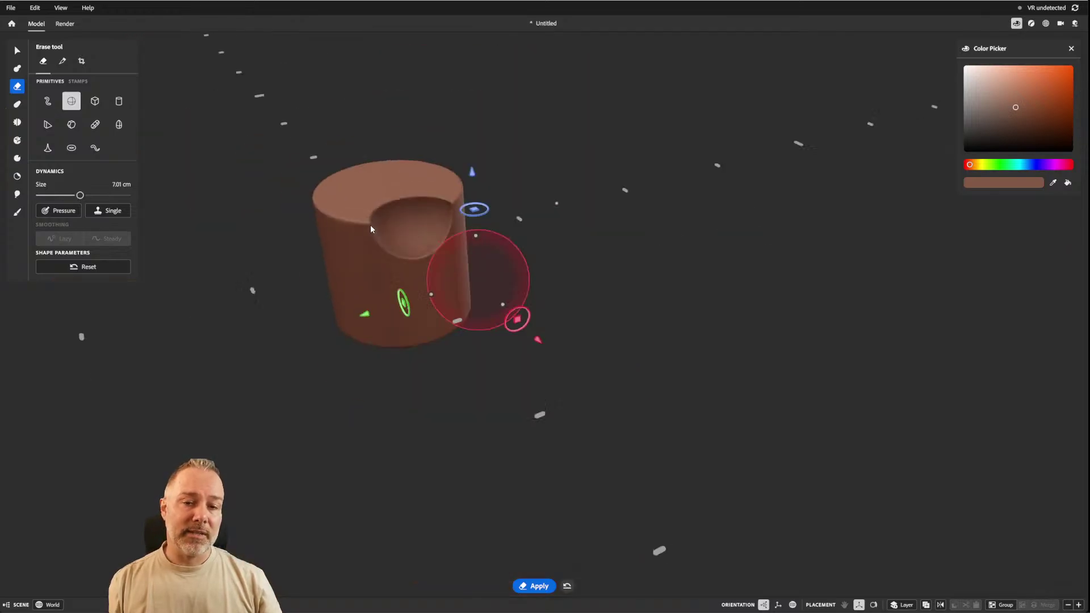
pyautogui.keyDown('alt'); pyautogui.moveTo(338, 267); pyautogui.dragTo(377, 305, button='middle'); pyautogui.keyUp('alt')
pyautogui.moveTo(379, 307)
pyautogui.keyDown('alt'); pyautogui.mouseDown()
pyautogui.moveTo(632, 316)
pyautogui.moveTo(438, 289)
pyautogui.mouseUp(); pyautogui.keyUp('alt')
pyautogui.keyDown('alt'); pyautogui.moveTo(372, 289); pyautogui.dragTo(511, 292, button='middle'); pyautogui.keyUp('alt')
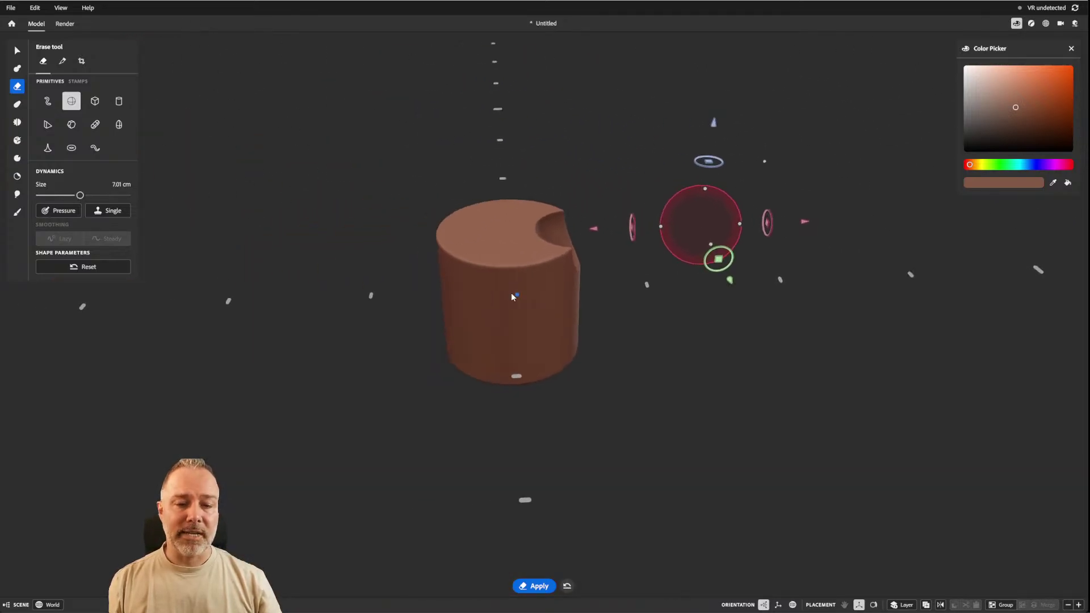
pyautogui.scroll(5, 506, 287)
pyautogui.scroll(-4, 505, 287)
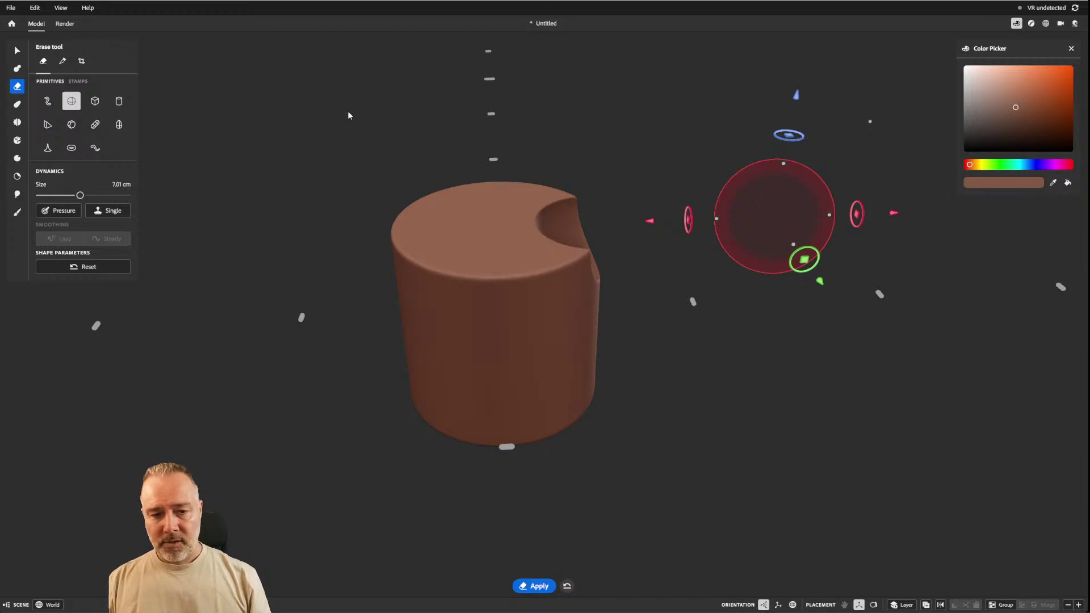
# Delete the cut cylinder and switch to the Clay tool.
pyautogui.click(17, 51)
pyautogui.click(404, 246)
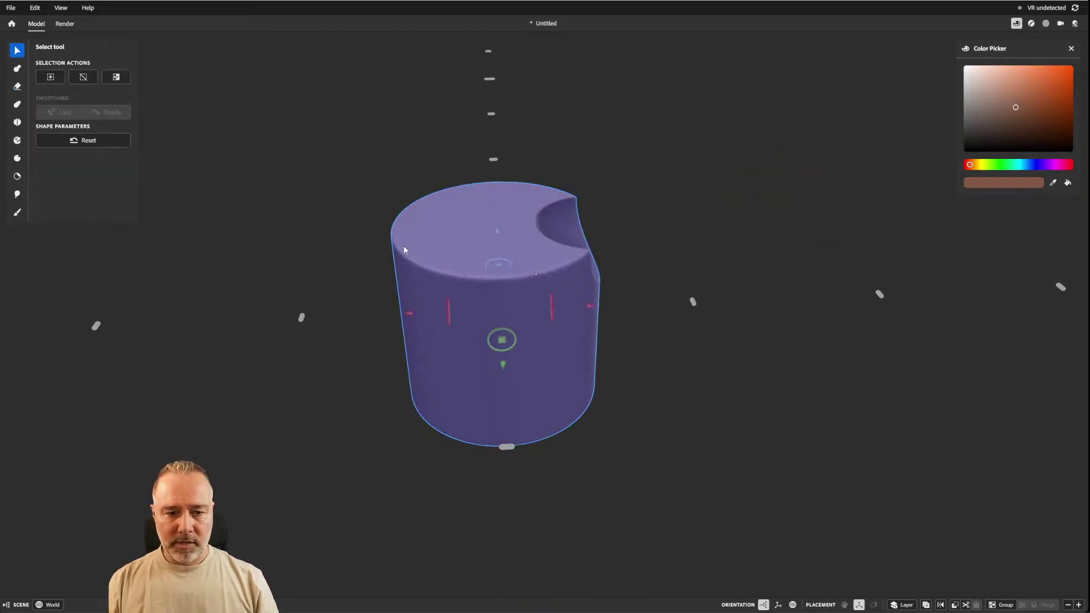
pyautogui.press('Delete')
pyautogui.press('c')
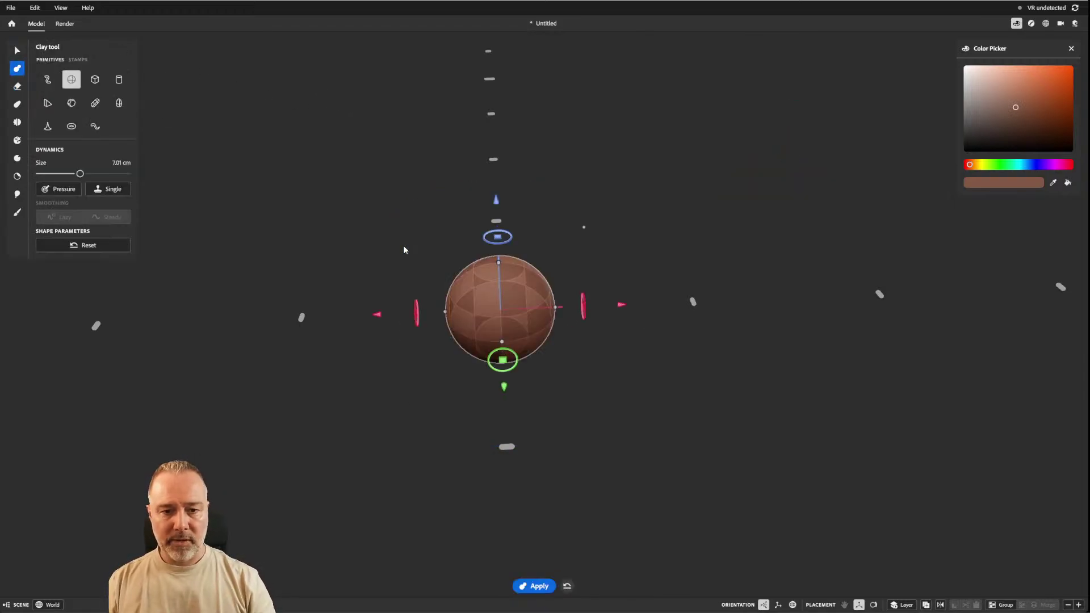
# Stretch a Cube primitive into a long, flat rectangular slab with a size of about 0.30 m and apply it as clay.
pyautogui.click(96, 79)
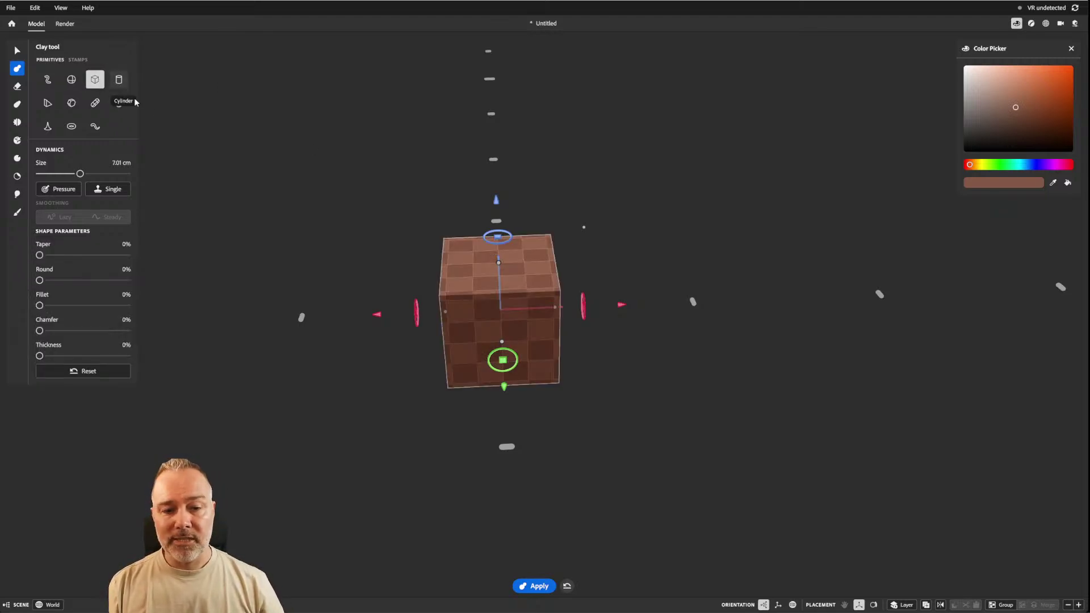
pyautogui.moveTo(529, 202); pyautogui.dragTo(544, 309, button='right')
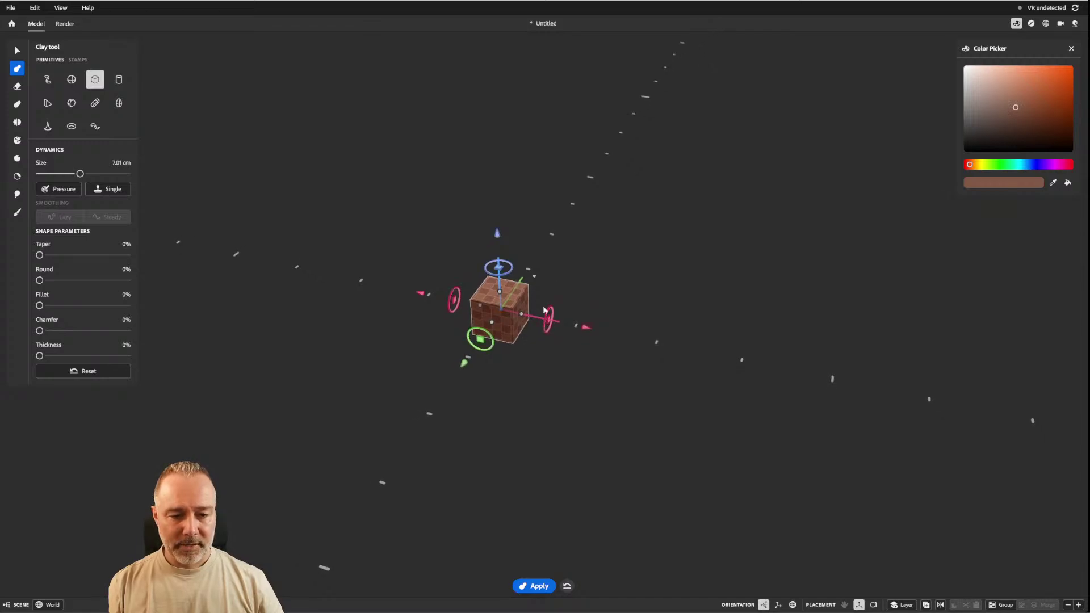
pyautogui.moveTo(522, 314); pyautogui.dragTo(479, 336)
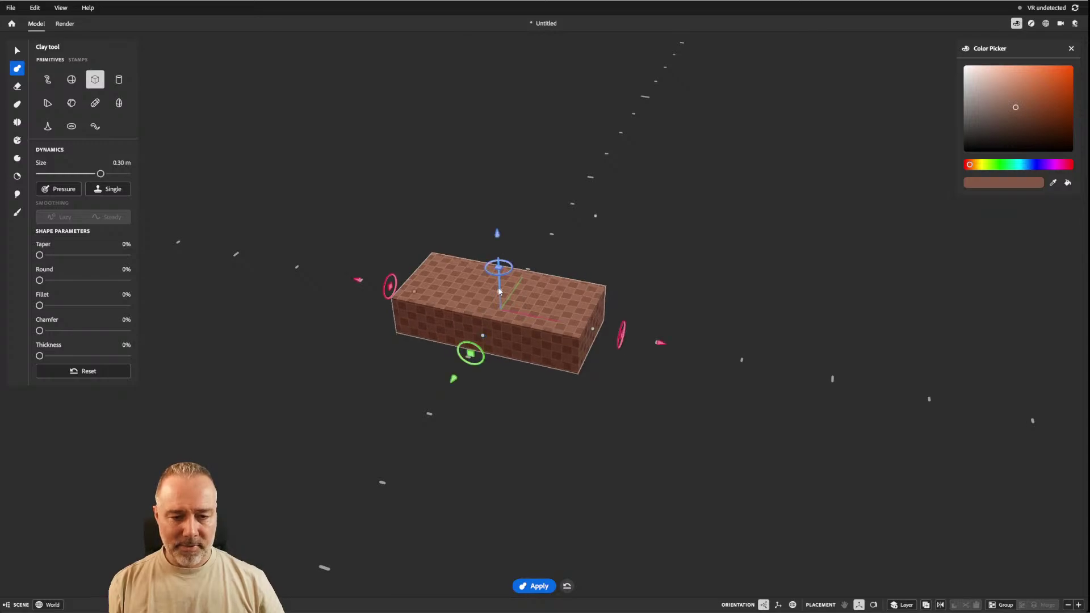
pyautogui.moveTo(500, 292); pyautogui.dragTo(500, 314)
pyautogui.scroll(5, 536, 345)
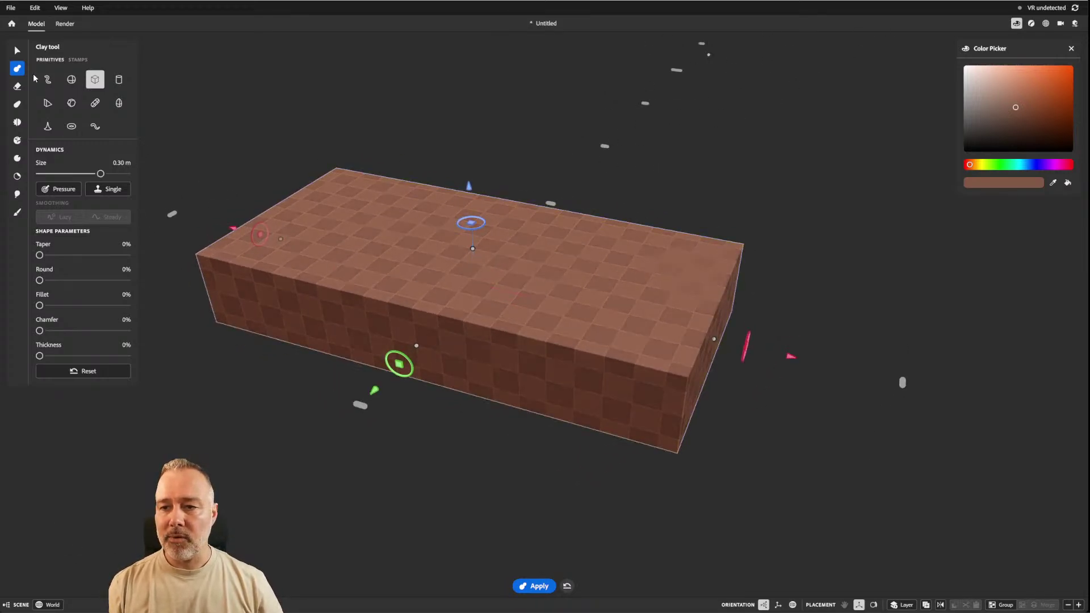
# Place an Ellipsoid eraser scaled to about 6.21 cm partly above the slab's top face near its far end.
pyautogui.press('e')
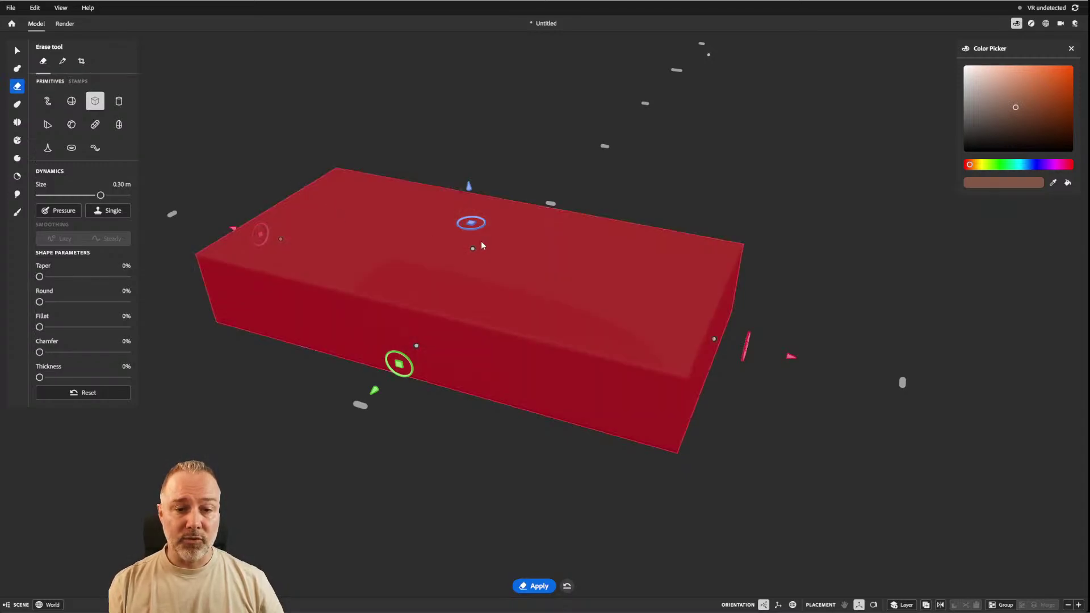
pyautogui.click(72, 101)
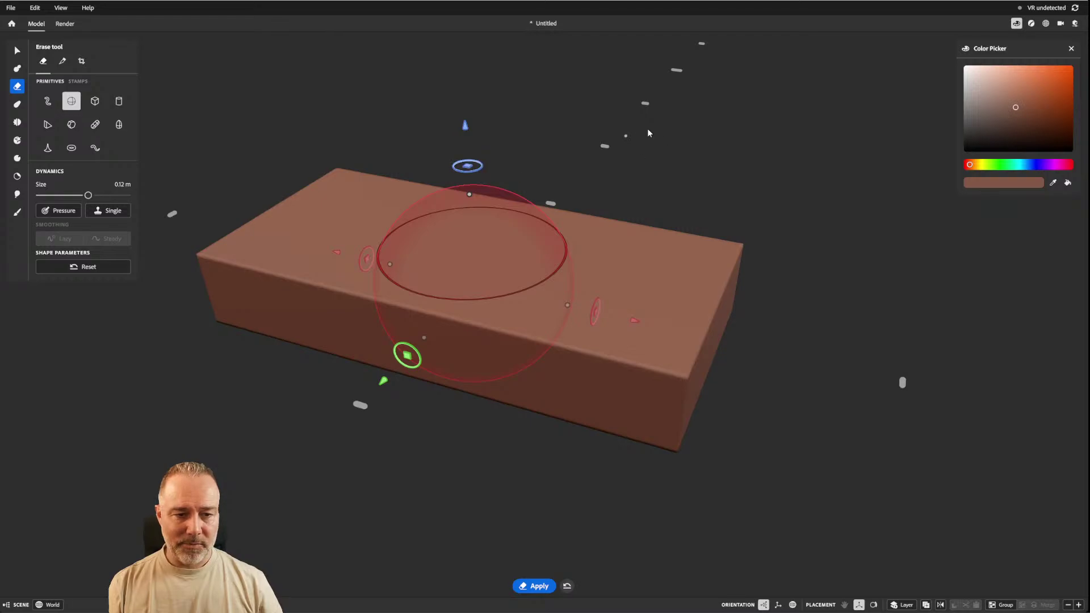
pyautogui.moveTo(626, 138); pyautogui.dragTo(567, 226)
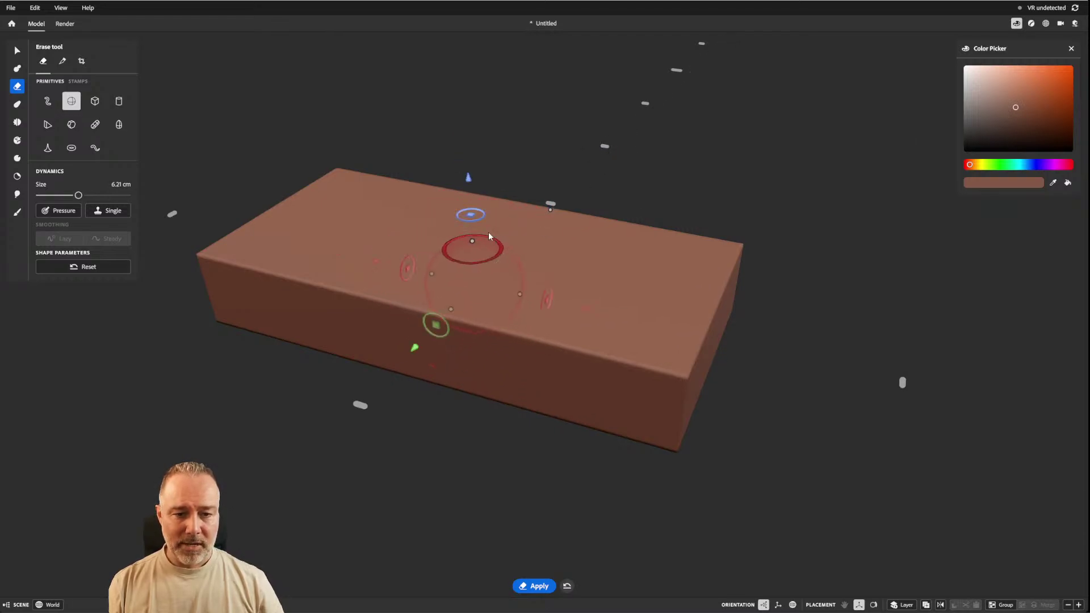
pyautogui.moveTo(470, 179)
pyautogui.mouseDown()
pyautogui.moveTo(475, 130)
pyautogui.moveTo(472, 142)
pyautogui.mouseUp()
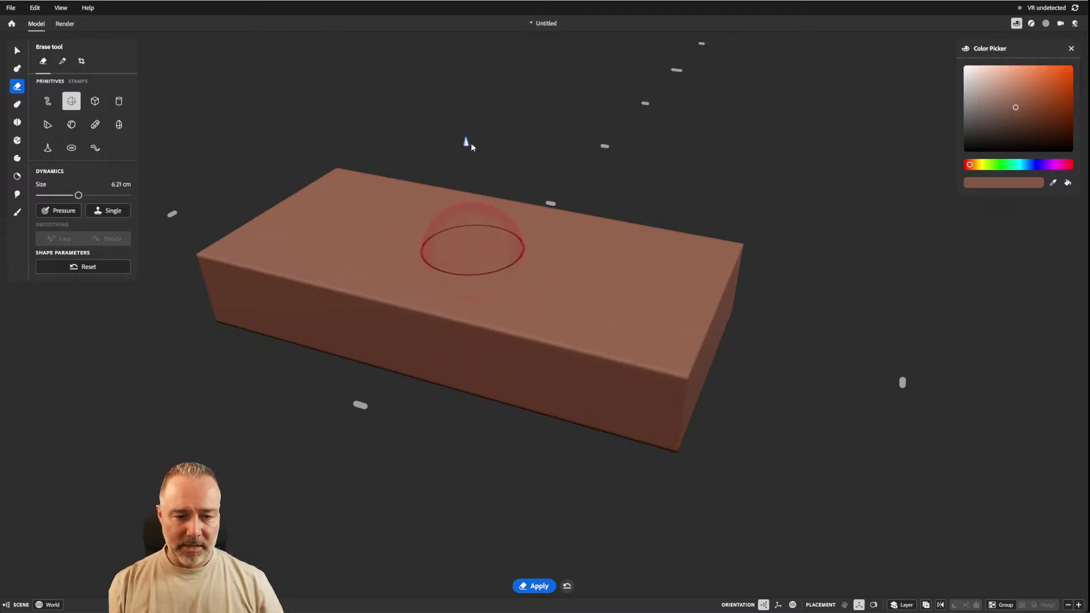
pyautogui.moveTo(463, 186)
pyautogui.mouseDown()
pyautogui.moveTo(374, 164)
pyautogui.moveTo(383, 172)
pyautogui.moveTo(364, 174)
pyautogui.mouseUp()
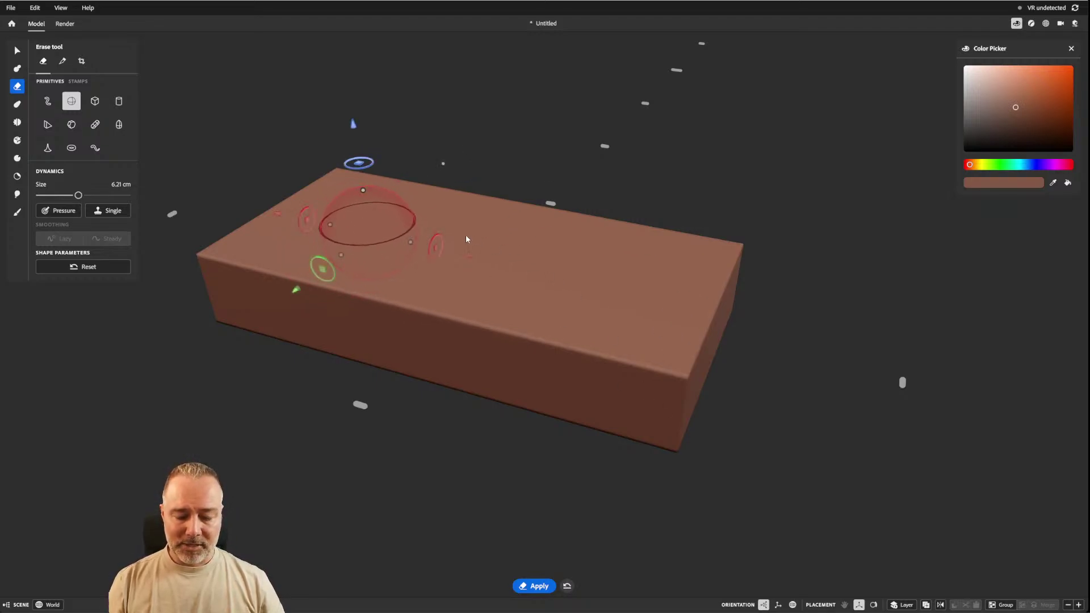
# Erase a round hollow near the end of the slab's top face and move the eraser beside it.
pyautogui.scroll(-3, 467, 239)
pyautogui.moveTo(467, 238)
pyautogui.mouseDown(button='right')
pyautogui.moveTo(448, 316)
pyautogui.moveTo(431, 246)
pyautogui.mouseUp(button='right')
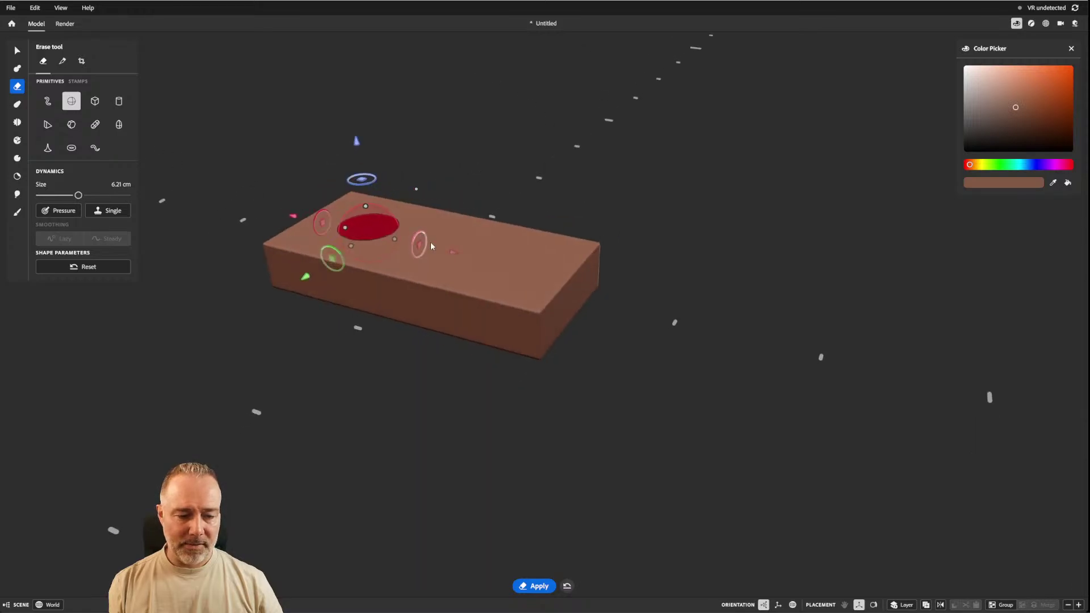
pyautogui.moveTo(480, 206); pyautogui.dragTo(448, 250, button='right')
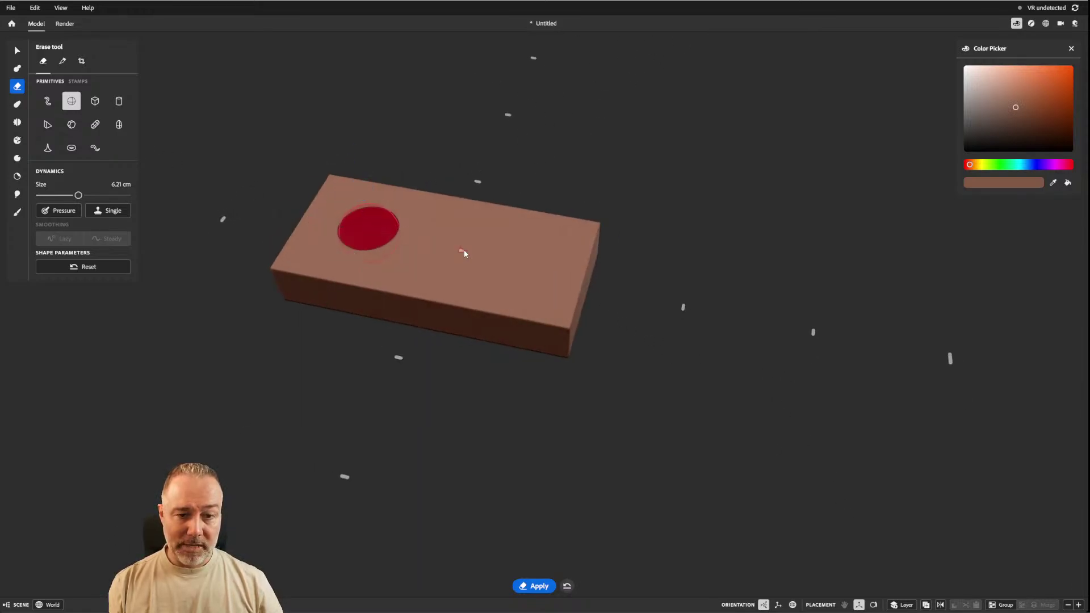
pyautogui.click(417, 237)
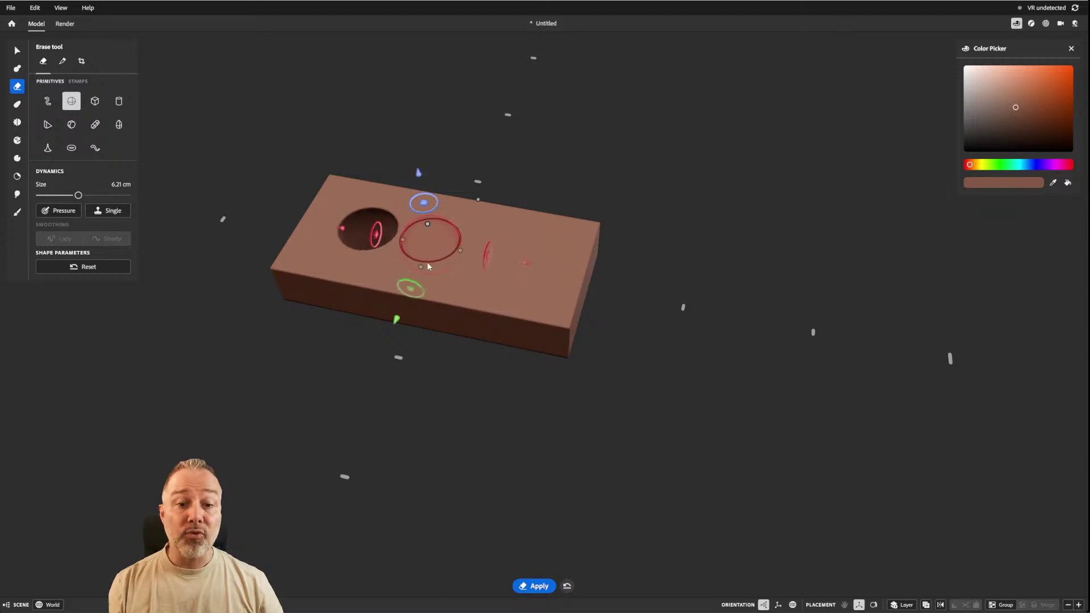
# Using on-surface placement, erase a second hollow in the slab's top face and shrink the eraser to 1.25 cm.
pyautogui.click(874, 605)
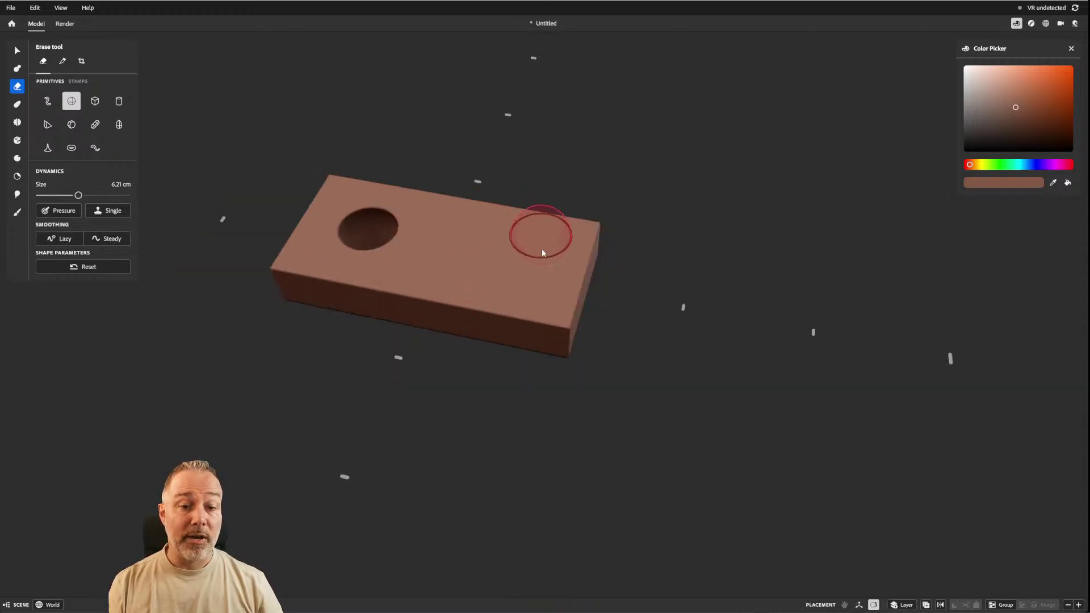
pyautogui.moveTo(403, 266)
pyautogui.mouseDown(button='middle')
pyautogui.moveTo(585, 213)
pyautogui.moveTo(419, 276)
pyautogui.mouseUp(button='middle')
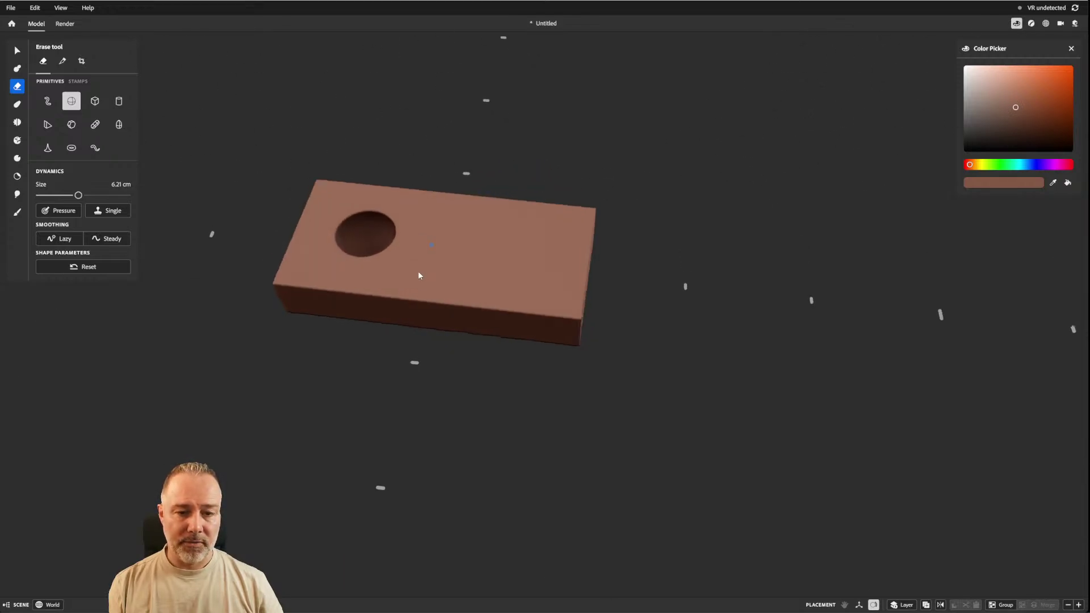
pyautogui.press('[')
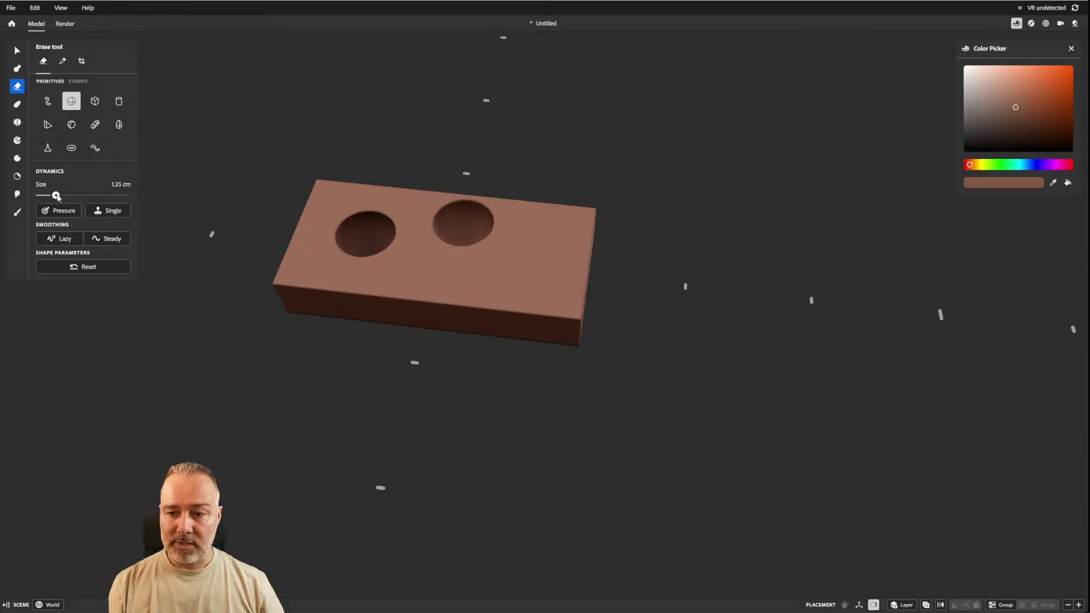
# Try several eraser sizes between about 1.88 and 3.67 cm, ending at the largest of them.
pyautogui.moveTo(57, 197); pyautogui.dragTo(75, 199)
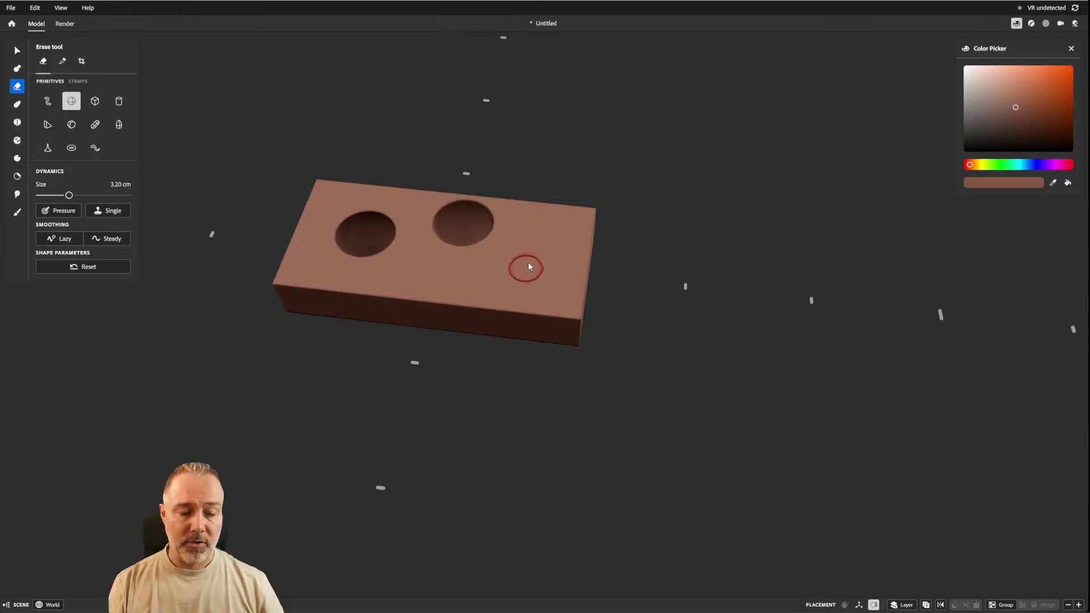
pyautogui.press(']')
pyautogui.press(']')
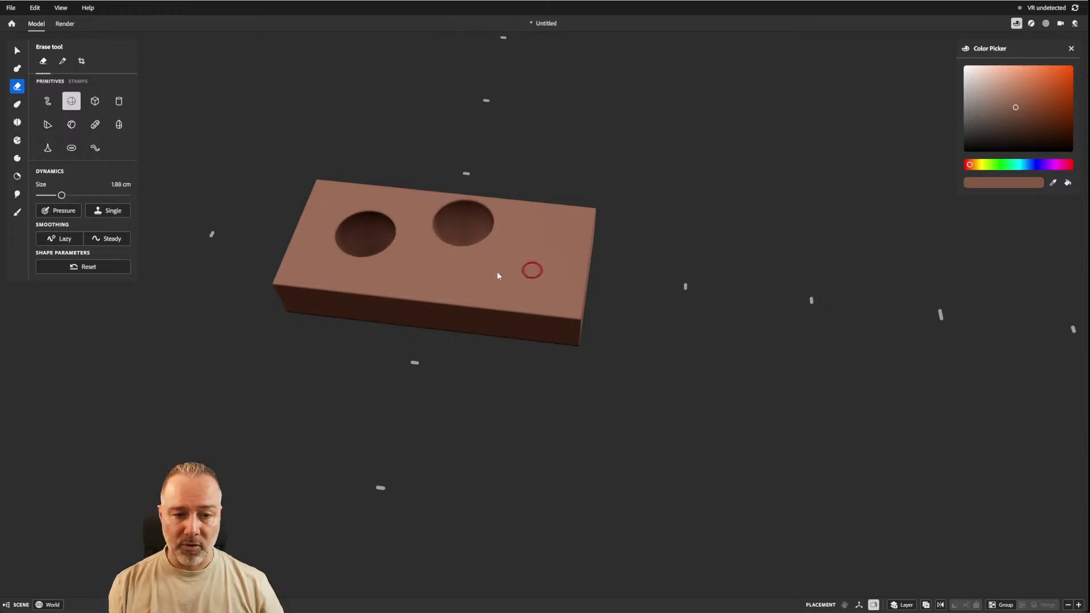
pyautogui.press('[')
pyautogui.press('[')
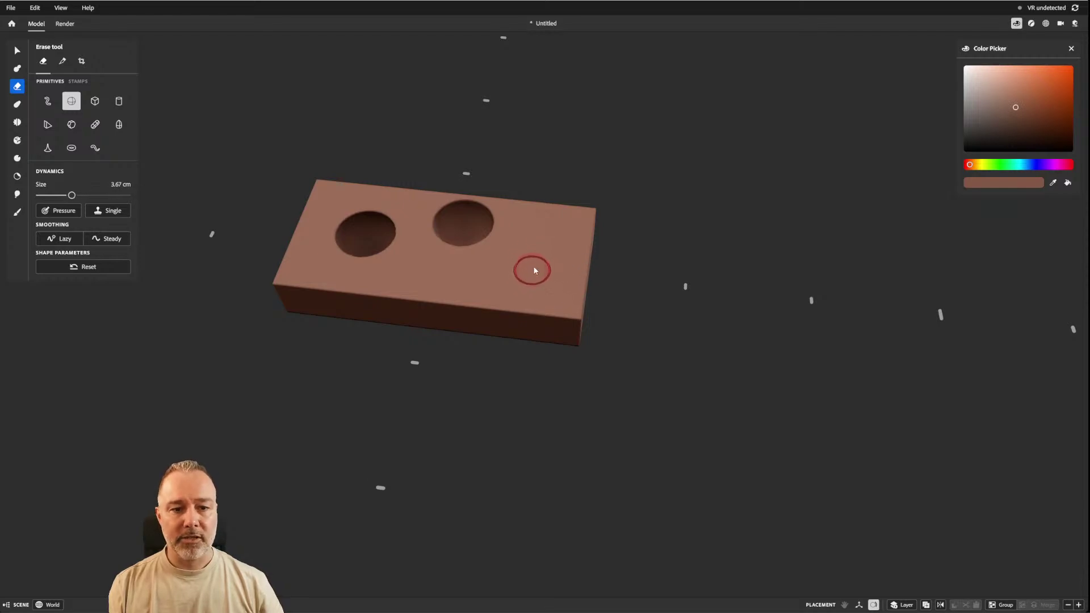
# Erase more hollows of varying size along the slab's edges, ends and top face, with eraser sizes between about 3.31 and 4.96 cm.
pyautogui.click(412, 298)
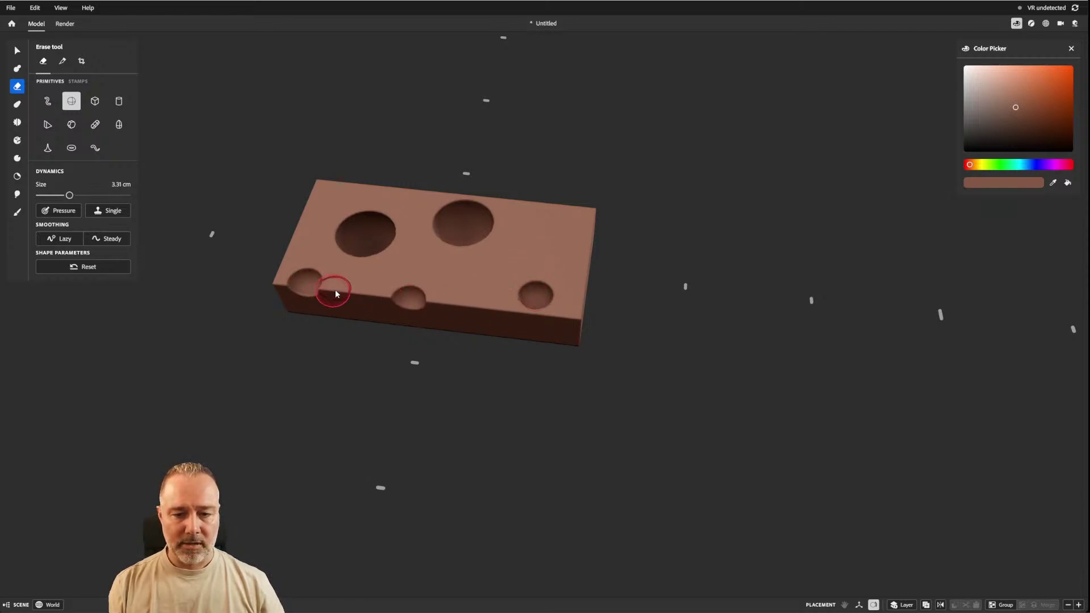
pyautogui.moveTo(478, 338)
pyautogui.mouseDown(button='middle')
pyautogui.moveTo(396, 253)
pyautogui.moveTo(486, 315)
pyautogui.moveTo(565, 341)
pyautogui.moveTo(428, 305)
pyautogui.moveTo(492, 368)
pyautogui.moveTo(516, 334)
pyautogui.mouseUp(button='middle')
pyautogui.scroll(5, 565, 342)
pyautogui.scroll(-5, 536, 324)
pyautogui.scroll(4, 428, 304)
pyautogui.click(401, 367)
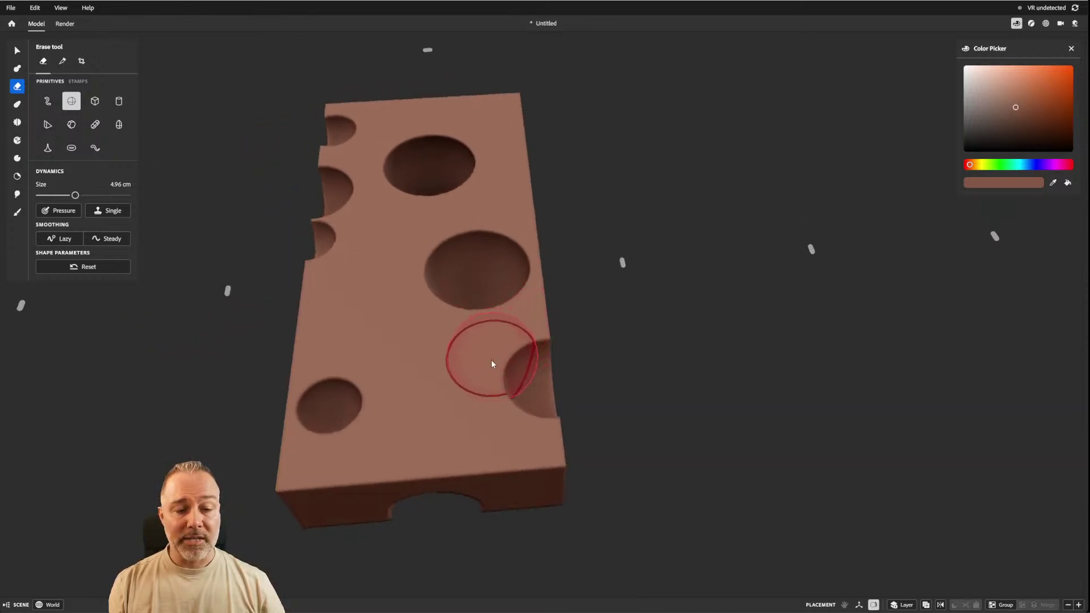
# Increase the clay resolution of the hollowed slab by one level.
pyautogui.moveTo(558, 422); pyautogui.dragTo(419, 321, button='middle')
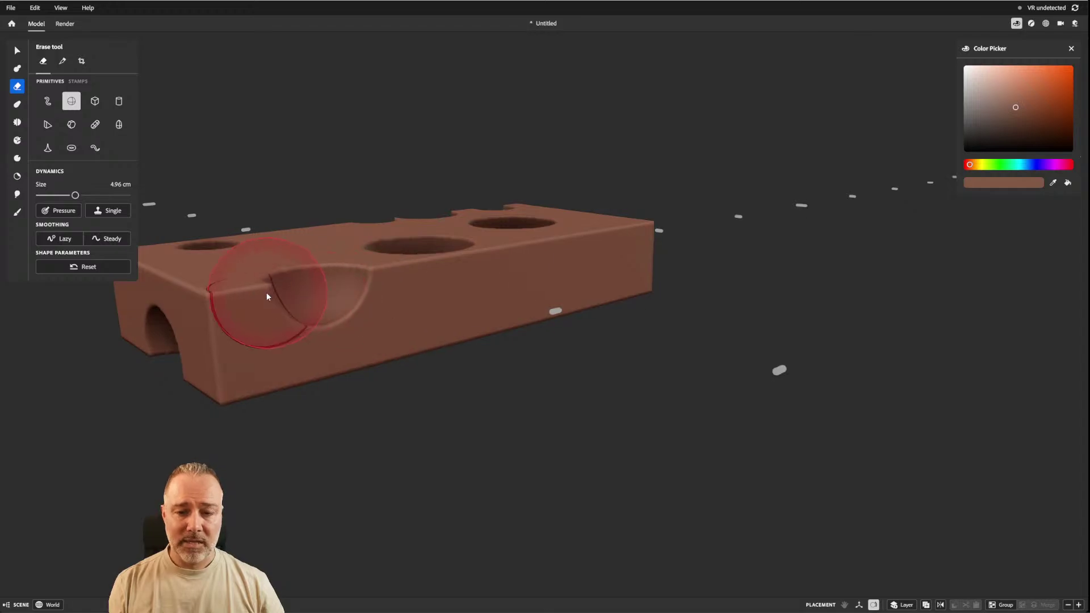
pyautogui.moveTo(367, 360); pyautogui.dragTo(454, 319, button='middle')
pyautogui.rightClick(454, 319)
pyautogui.click(534, 427)
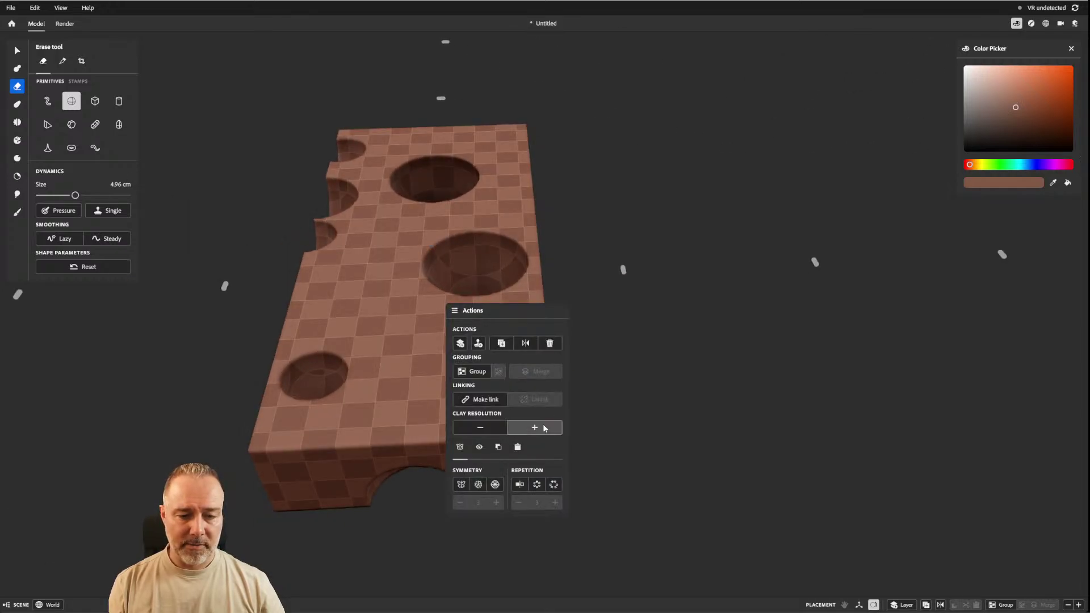
# Examine the smoothness of the slab's edges and hollows from different sides and distances.
pyautogui.moveTo(647, 375); pyautogui.dragTo(592, 312, button='middle')
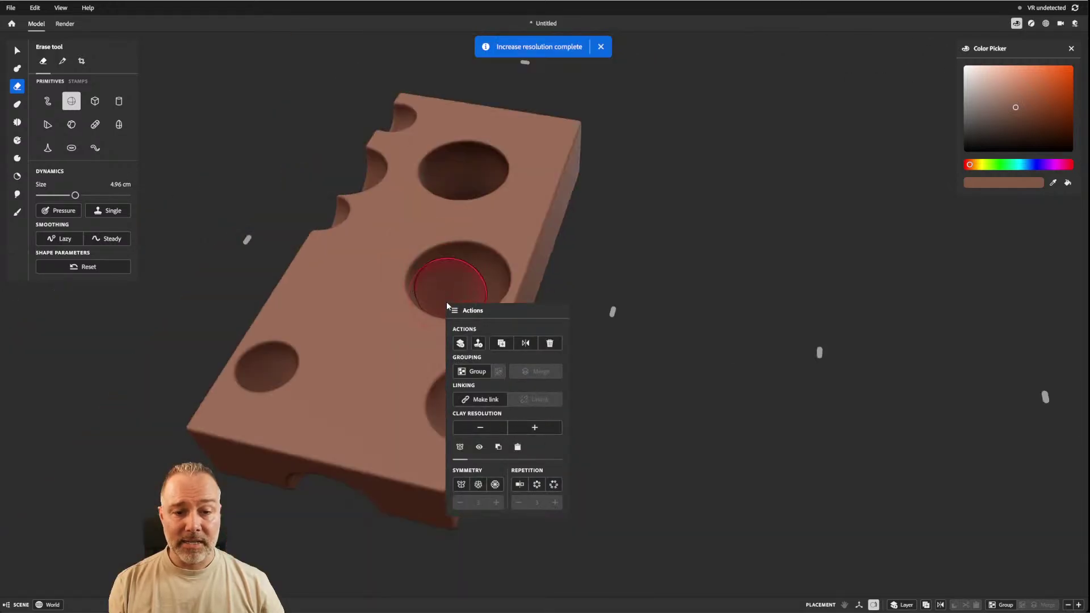
pyautogui.moveTo(453, 305); pyautogui.dragTo(348, 235, button='middle')
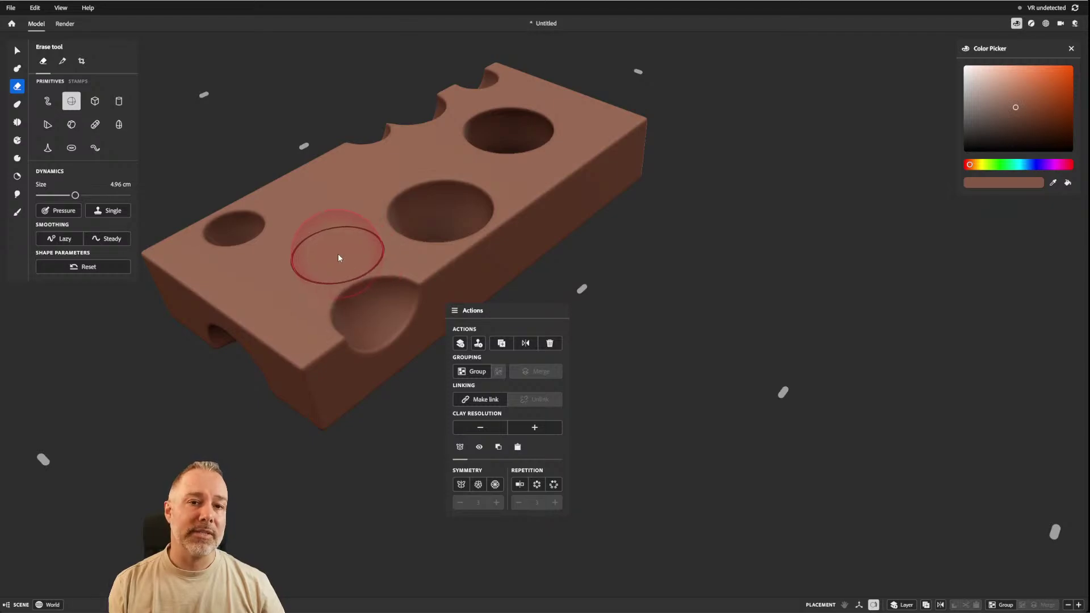
pyautogui.scroll(-5, 324, 253)
pyautogui.scroll(3, 319, 254)
pyautogui.scroll(3, 319, 253)
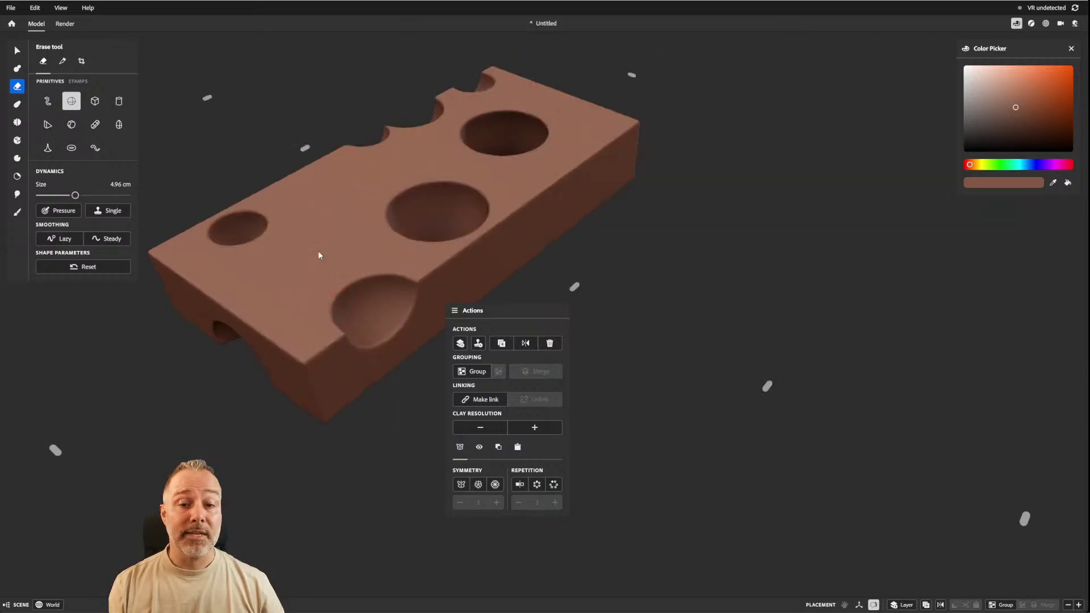
pyautogui.moveTo(316, 253); pyautogui.dragTo(502, 314, button='middle')
pyautogui.moveTo(306, 236); pyautogui.dragTo(599, 246, button='middle')
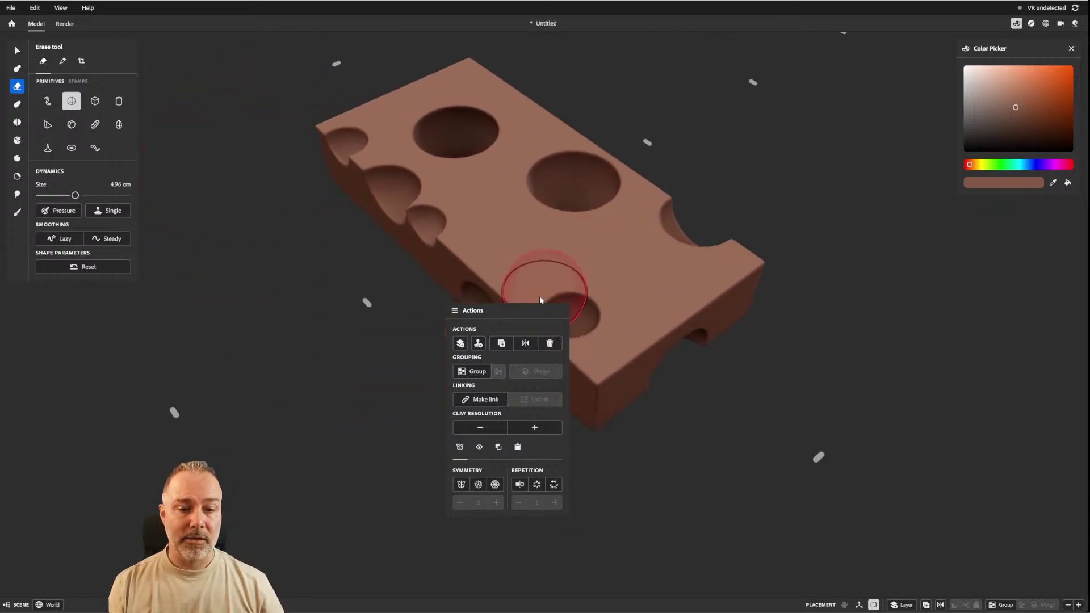
# Erase more hollows along the slab's side edge and in its underside with the 4.96 cm spherical eraser.
pyautogui.click(312, 294)
pyautogui.moveTo(311, 300)
pyautogui.mouseDown(button='middle')
pyautogui.moveTo(295, 359)
pyautogui.moveTo(509, 260)
pyautogui.moveTo(246, 360)
pyautogui.moveTo(195, 391)
pyautogui.moveTo(299, 350)
pyautogui.mouseUp(button='middle')
pyautogui.click(221, 381)
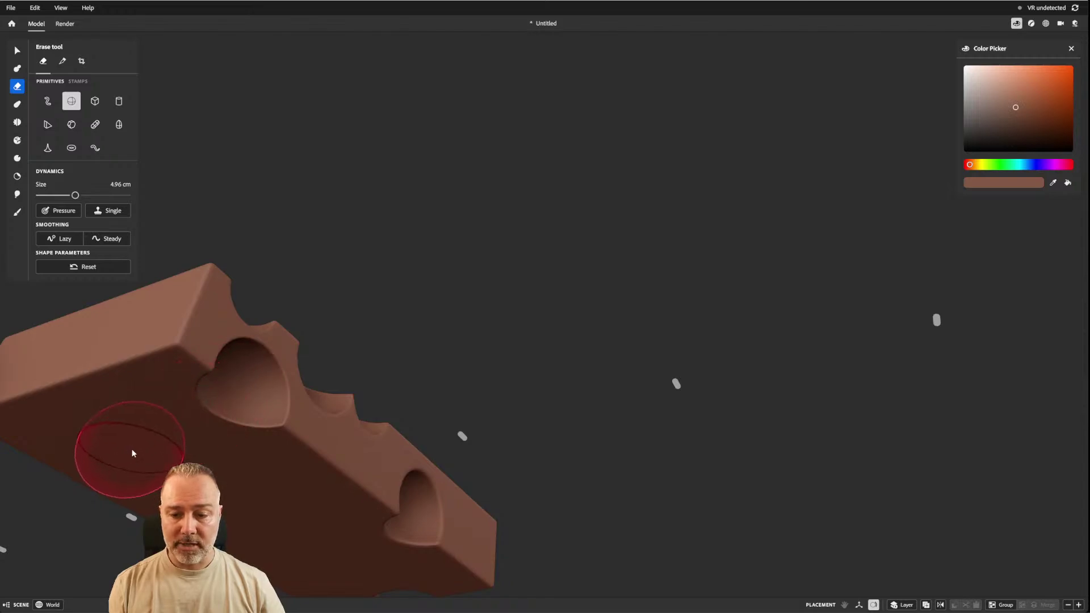
pyautogui.click(135, 436)
pyautogui.moveTo(285, 459); pyautogui.dragTo(325, 323, button='middle')
# Reduce the eraser size to about 2.35 cm and erase several smaller hollows in the slab's underside.
pyautogui.keyDown('ctrl'); pyautogui.moveTo(295, 356); pyautogui.dragTo(258, 355, button='right'); pyautogui.keyUp('ctrl')
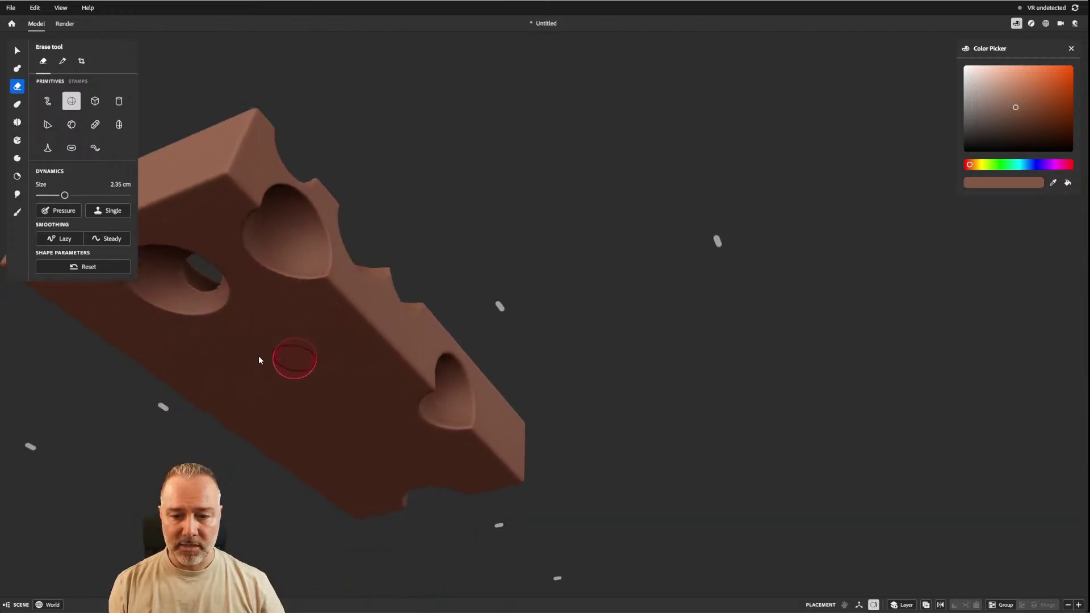
pyautogui.click(279, 342)
pyautogui.click(316, 406)
pyautogui.click(262, 427)
# Set the eraser size to 3.56 cm and erase a hollow in the upper edge of the slab's short end.
pyautogui.keyDown('ctrl'); pyautogui.moveTo(370, 382); pyautogui.dragTo(394, 410, button='right'); pyautogui.keyUp('ctrl')
pyautogui.moveTo(376, 353); pyautogui.dragTo(464, 337, button='middle')
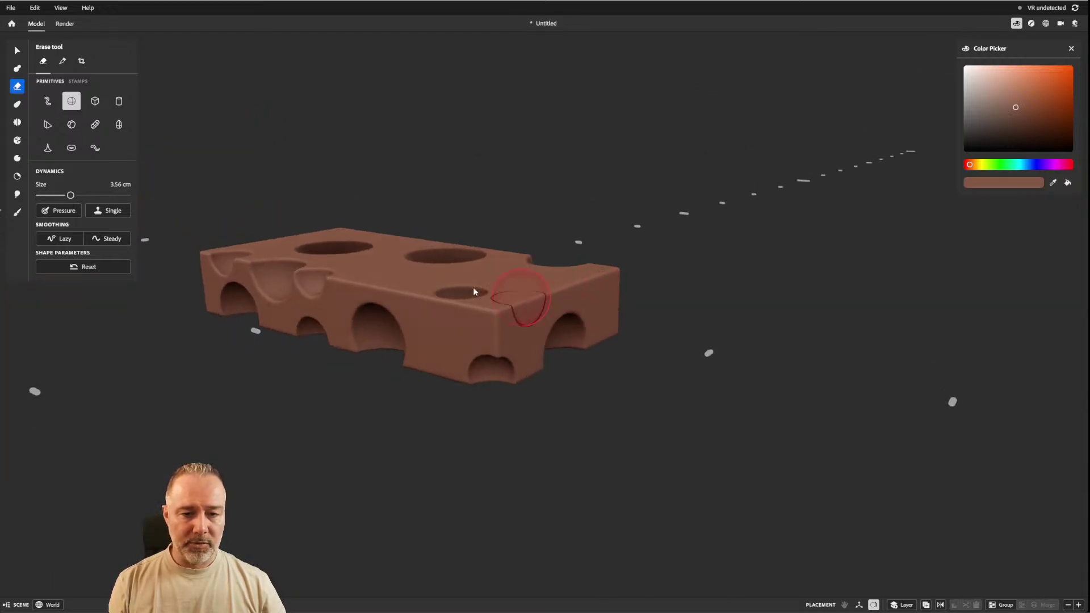
pyautogui.moveTo(474, 287)
pyautogui.mouseDown(button='middle')
pyautogui.moveTo(523, 428)
pyautogui.moveTo(594, 445)
pyautogui.moveTo(493, 384)
pyautogui.moveTo(386, 372)
pyautogui.moveTo(410, 326)
pyautogui.mouseUp(button='middle')
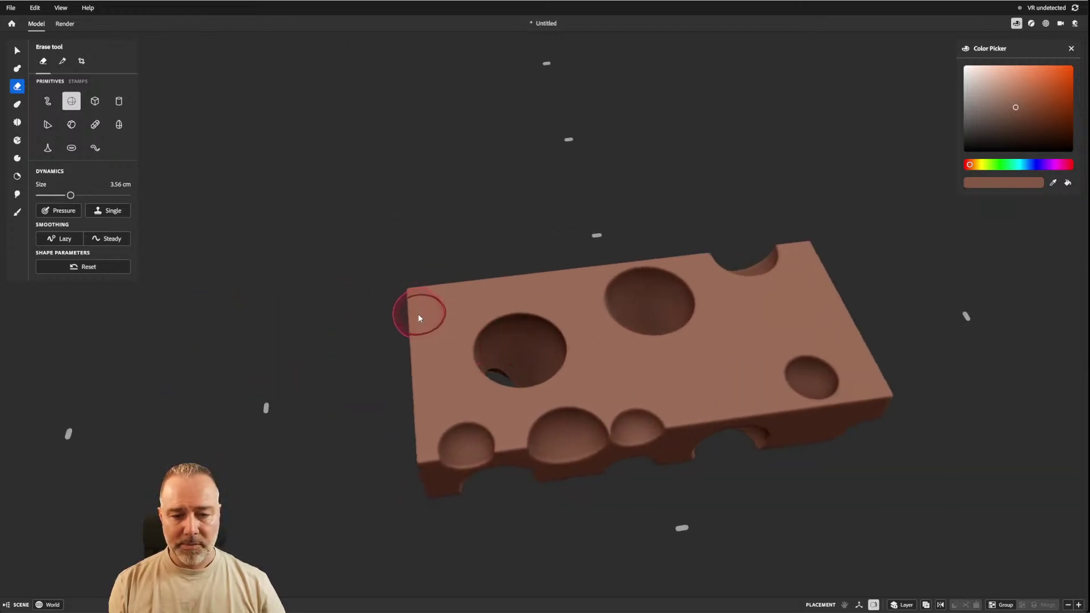
pyautogui.click(422, 330)
pyautogui.moveTo(626, 334); pyautogui.dragTo(508, 293, button='middle')
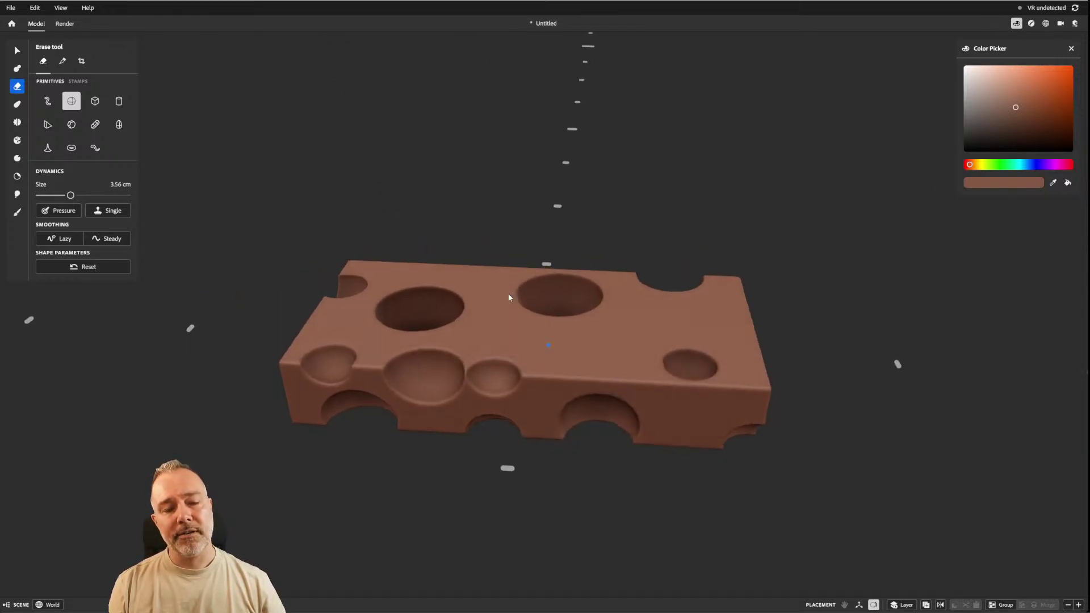
pyautogui.scroll(3, 531, 345)
pyautogui.moveTo(528, 351); pyautogui.dragTo(469, 323, button='middle')
pyautogui.scroll(-3, 508, 334)
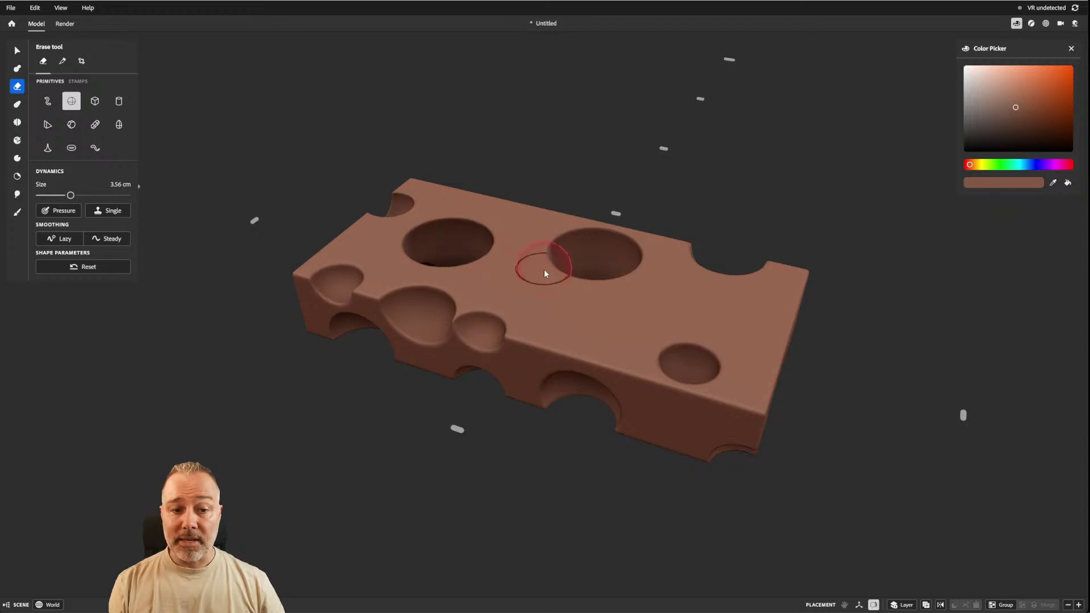
# Split a round piece out of the slab's top face beside the small hollow, using the Split tool's sphere at 4.01 cm.
pyautogui.click(63, 62)
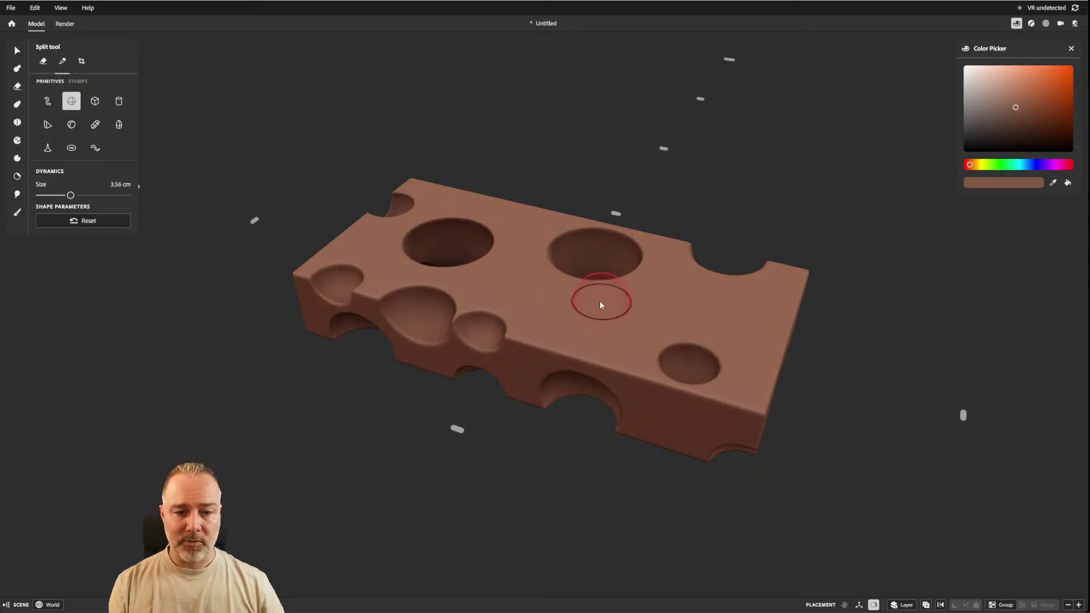
pyautogui.scroll(3, 596, 302)
pyautogui.moveTo(594, 307)
pyautogui.mouseDown(button='right')
pyautogui.moveTo(619, 348)
pyautogui.moveTo(629, 305)
pyautogui.moveTo(609, 300)
pyautogui.mouseUp(button='right')
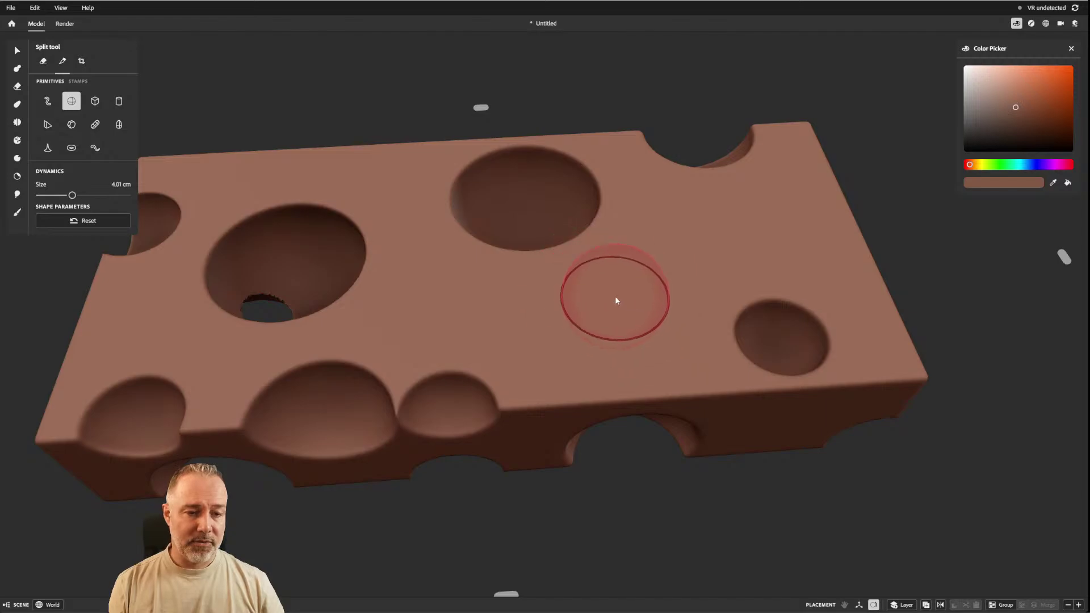
pyautogui.click(645, 309)
pyautogui.moveTo(848, 286)
pyautogui.mouseDown(button='right')
pyautogui.moveTo(738, 359)
pyautogui.moveTo(759, 236)
pyautogui.moveTo(709, 243)
pyautogui.mouseUp(button='right')
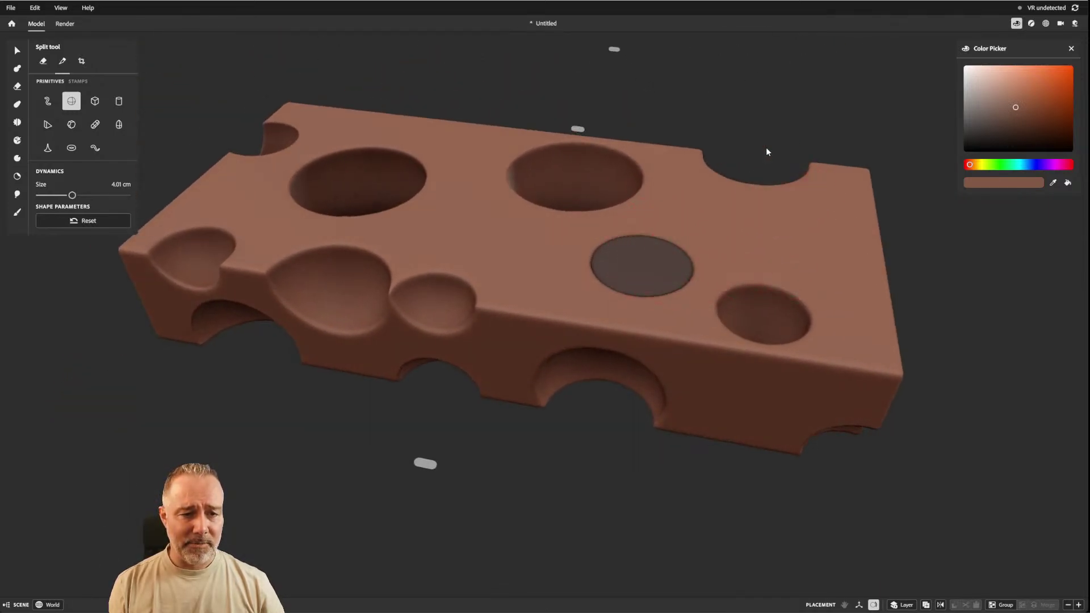
# Select the slab and the split-out round piece alternately to check them as separate objects.
pyautogui.click(17, 52)
pyautogui.click(625, 247)
pyautogui.click(505, 227)
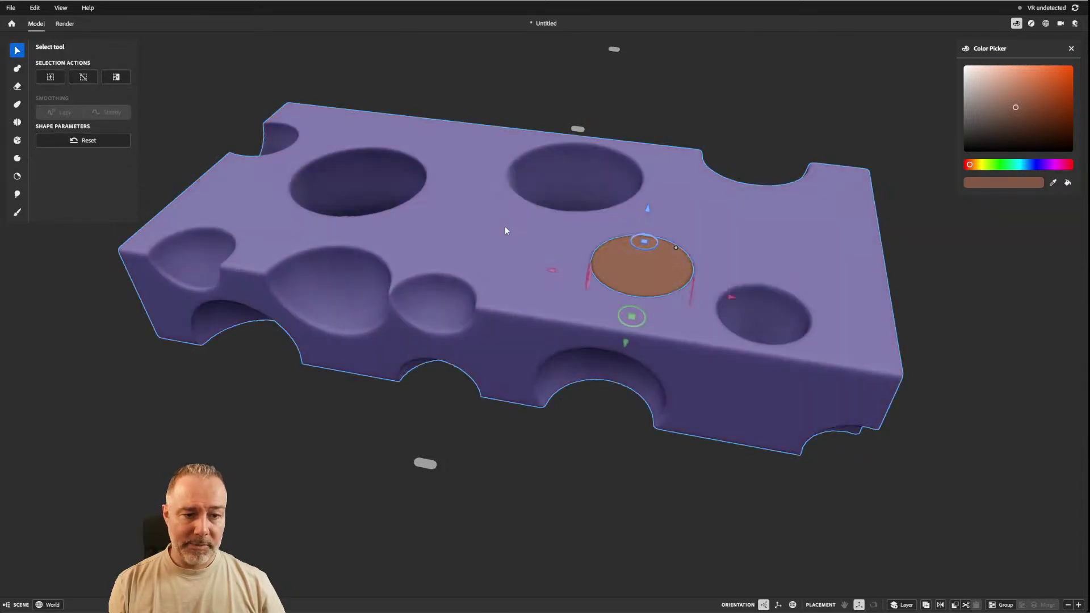
pyautogui.click(642, 261)
pyautogui.click(556, 230)
pyautogui.click(660, 257)
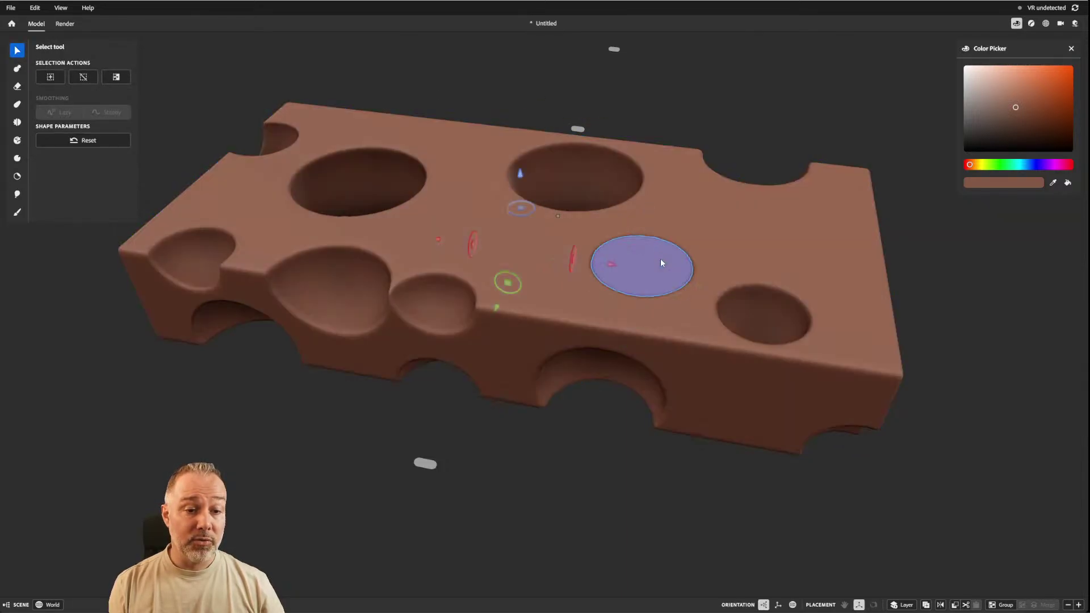
pyautogui.click(537, 227)
pyautogui.click(651, 260)
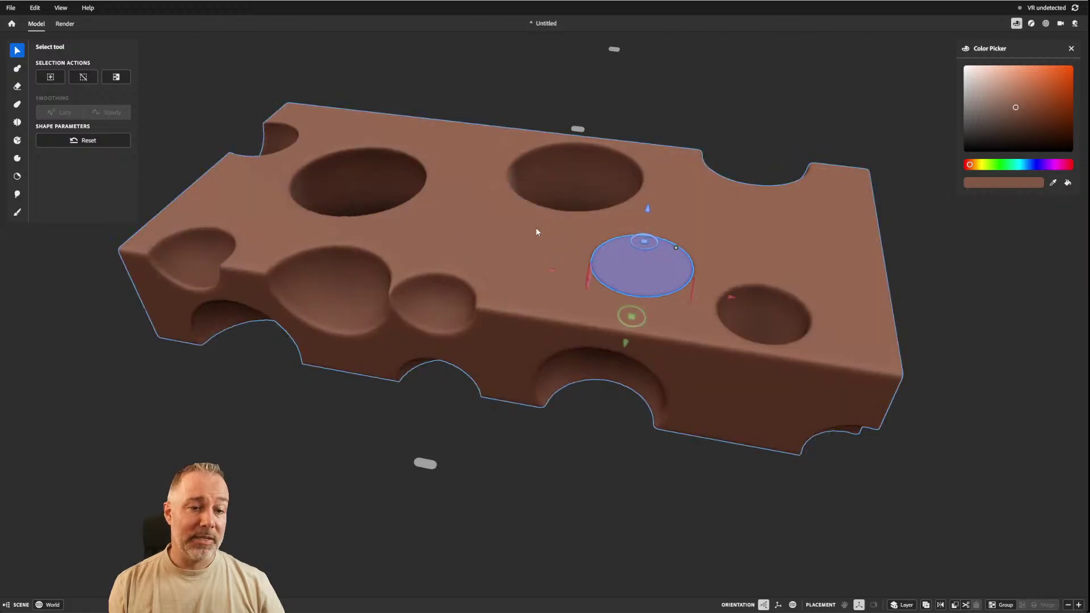
pyautogui.click(572, 244)
pyautogui.click(636, 260)
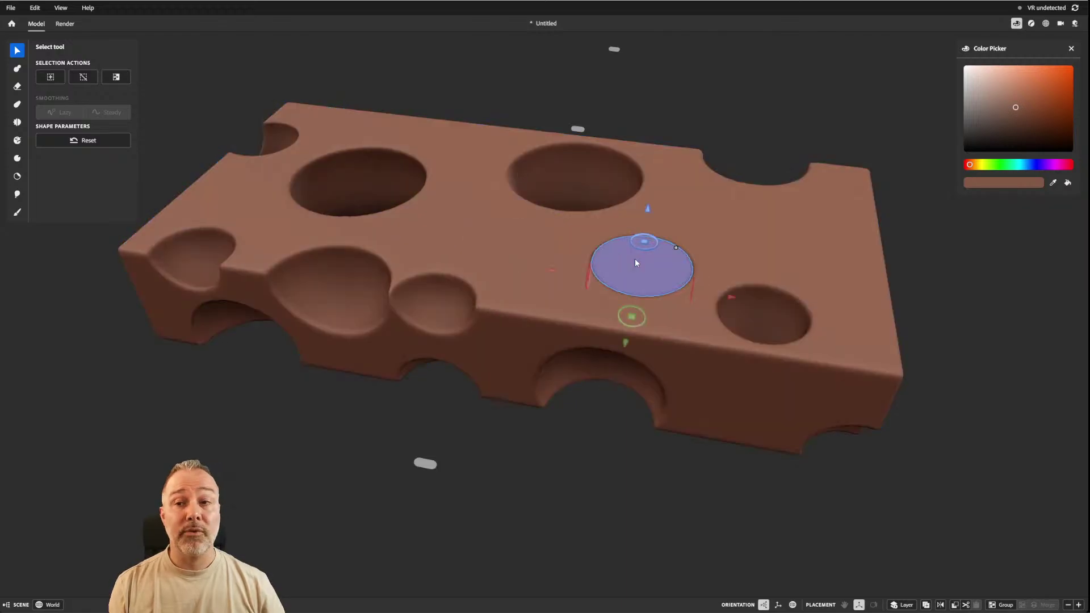
pyautogui.click(17, 70)
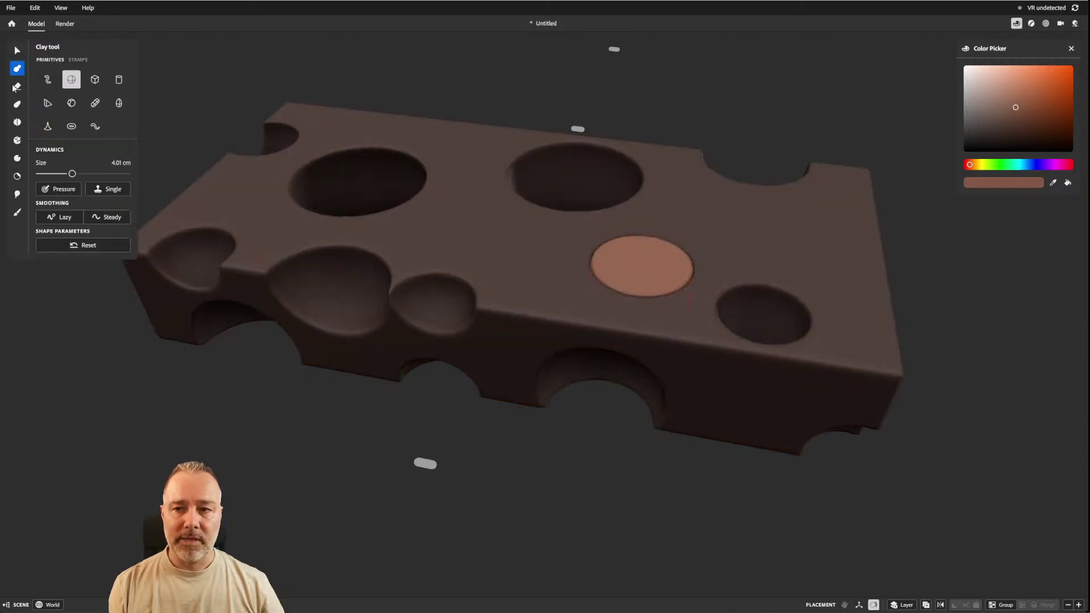
pyautogui.click(17, 86)
pyautogui.click(63, 60)
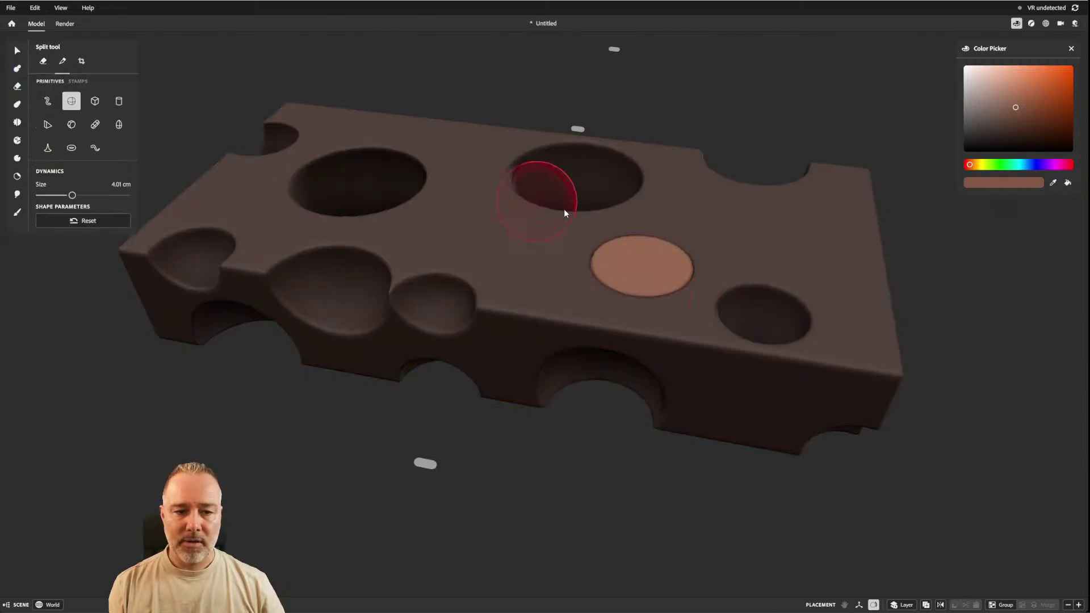
pyautogui.click(530, 236)
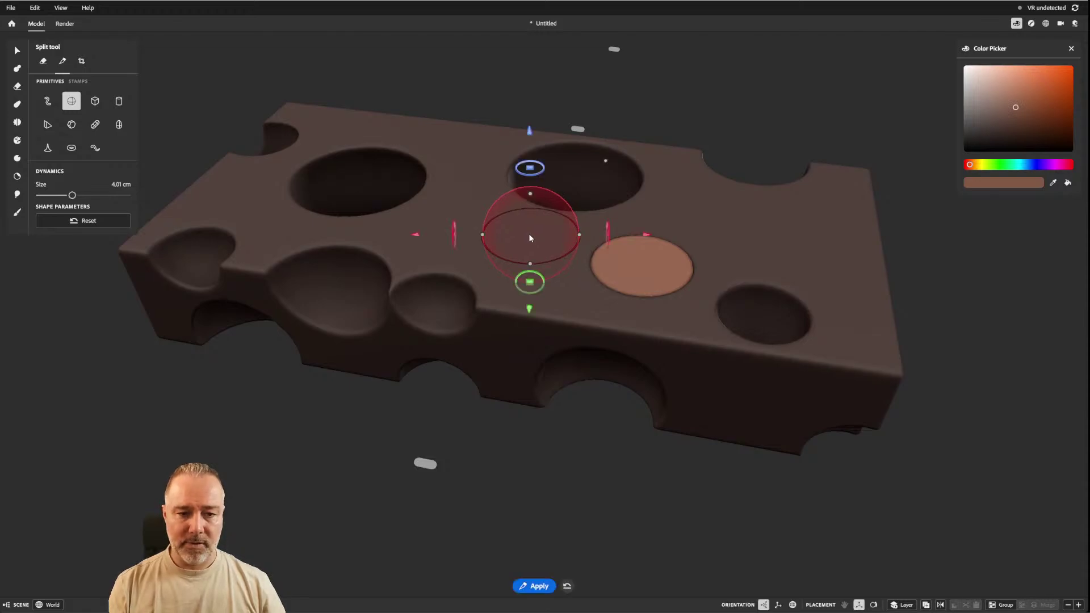
pyautogui.press('Escape')
# Make the slab the active object for the Split tool and switch the tool to on-surface placement.
pyautogui.click(559, 237)
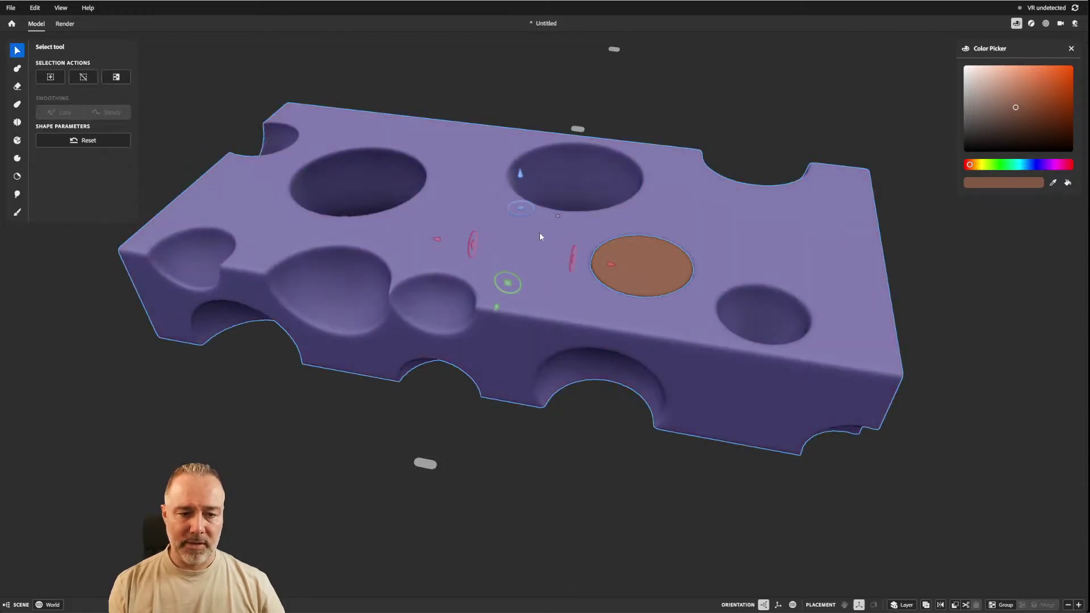
pyautogui.hotkey('ctrl', 'z')
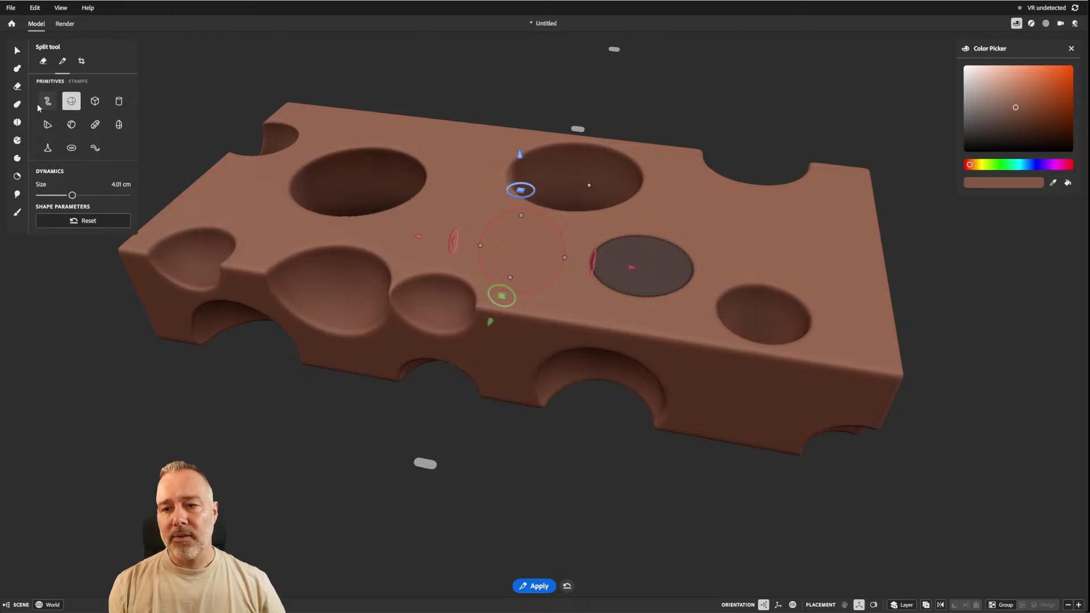
pyautogui.press('g')
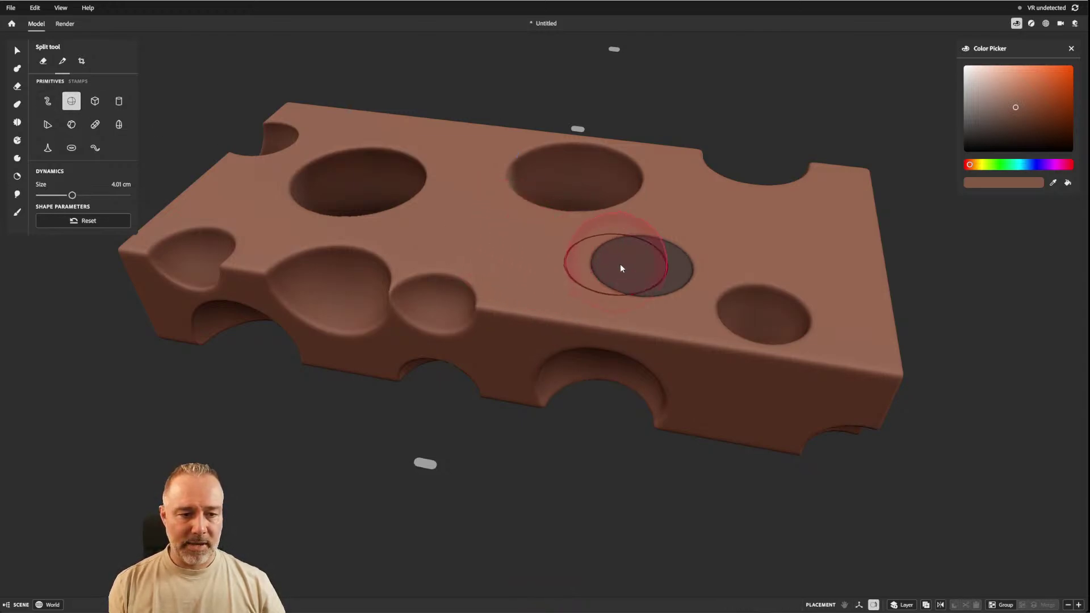
pyautogui.keyDown('alt'); pyautogui.moveTo(610, 257); pyautogui.dragTo(582, 355); pyautogui.keyUp('alt')
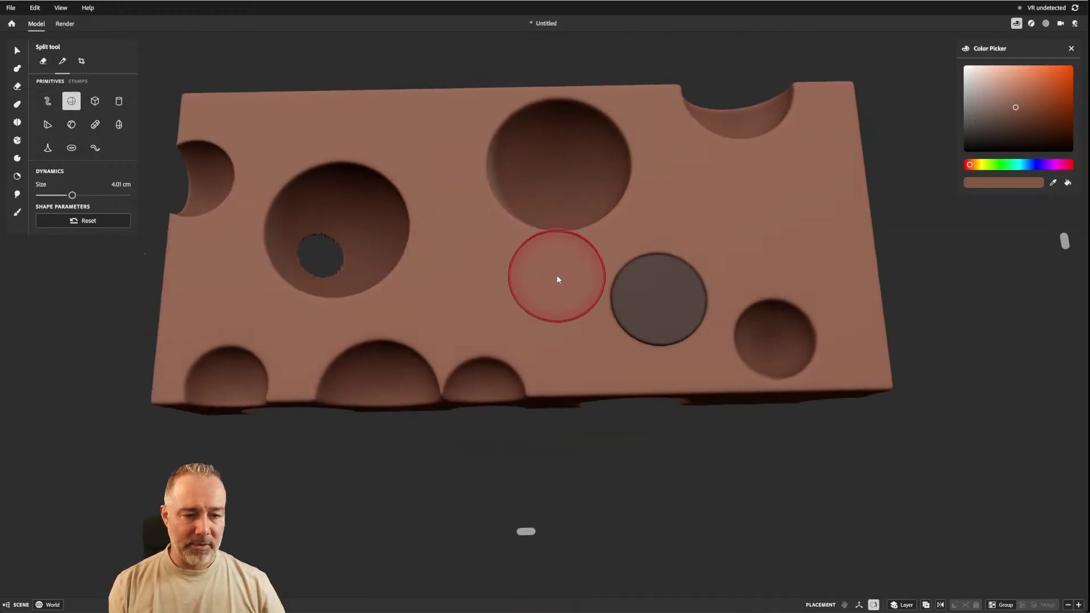
pyautogui.keyDown('alt'); pyautogui.moveTo(557, 277); pyautogui.dragTo(534, 249); pyautogui.keyUp('alt')
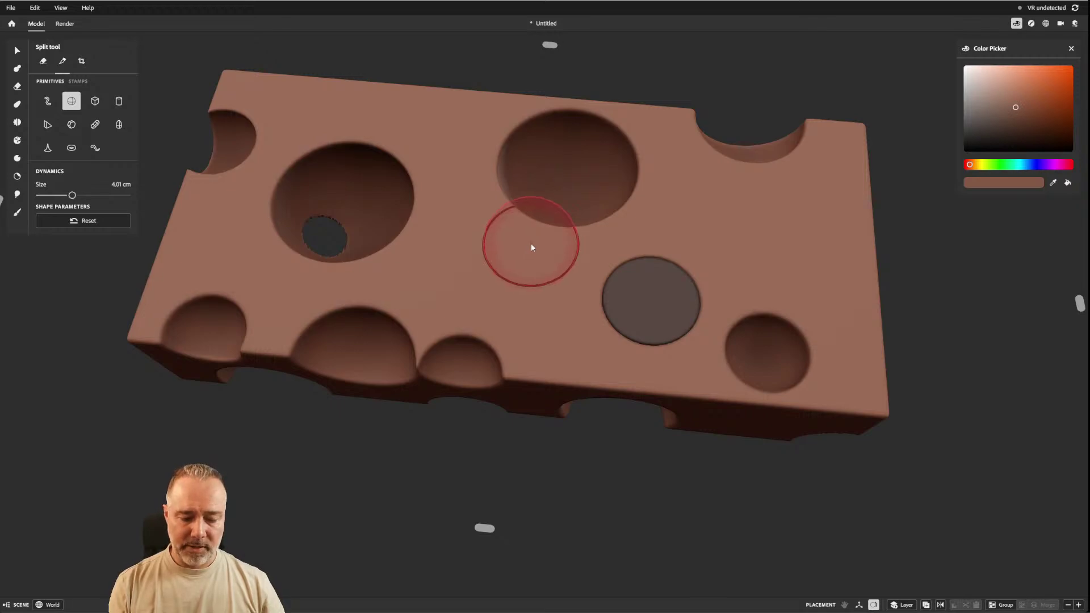
# Delete the split-out round piece from the slab's top face.
pyautogui.press('space')
pyautogui.click(659, 317)
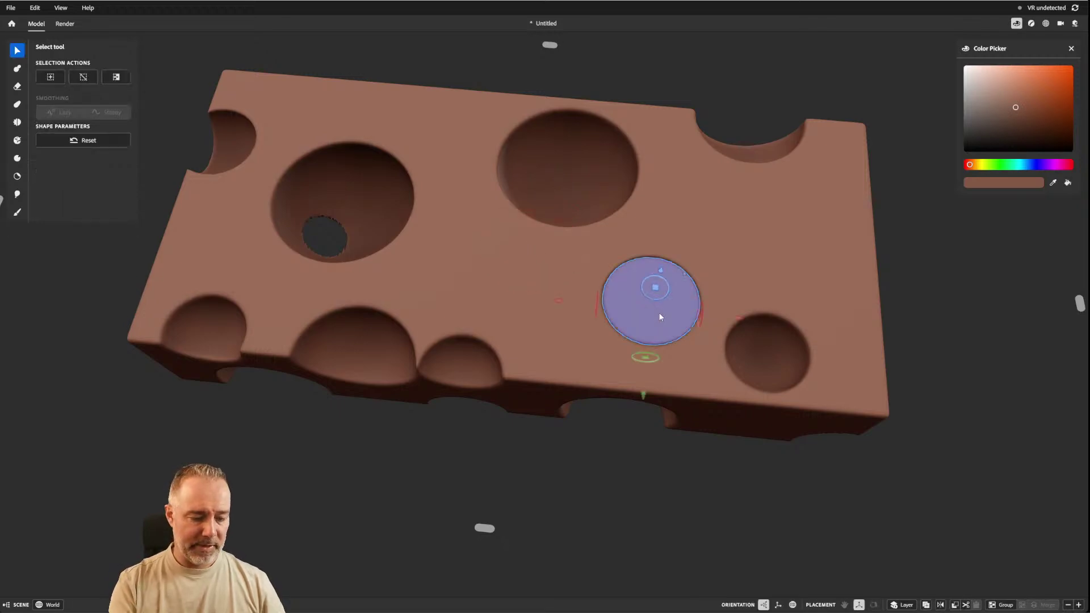
pyautogui.press('Delete')
pyautogui.keyDown('alt'); pyautogui.moveTo(519, 304); pyautogui.dragTo(532, 271); pyautogui.keyUp('alt')
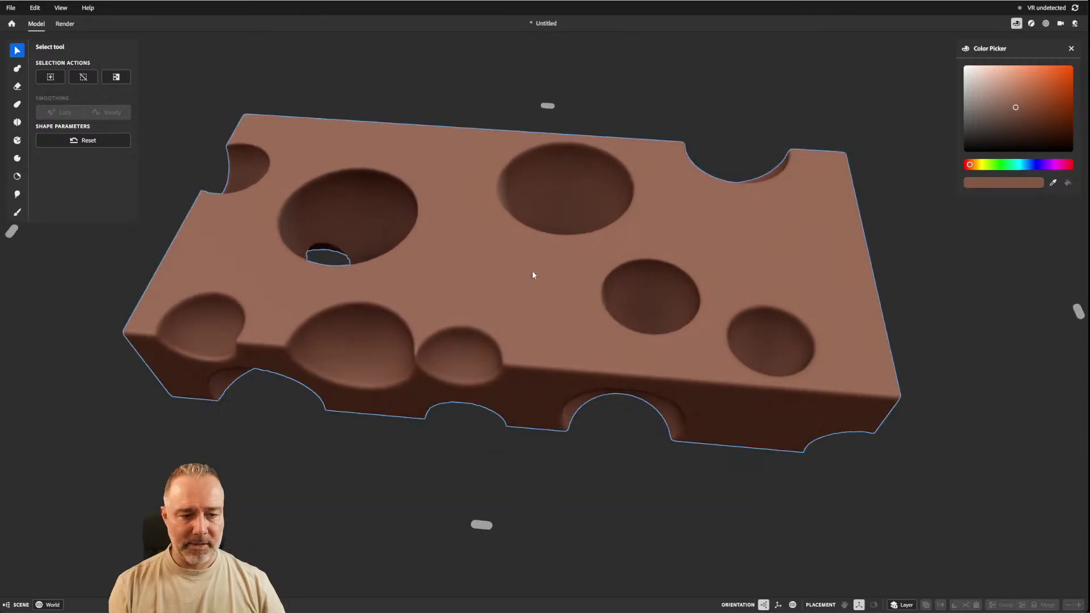
# Crop the slab with the Crop tool's sphere at a size of 0.18 m, placed around its middle.
pyautogui.click(542, 276)
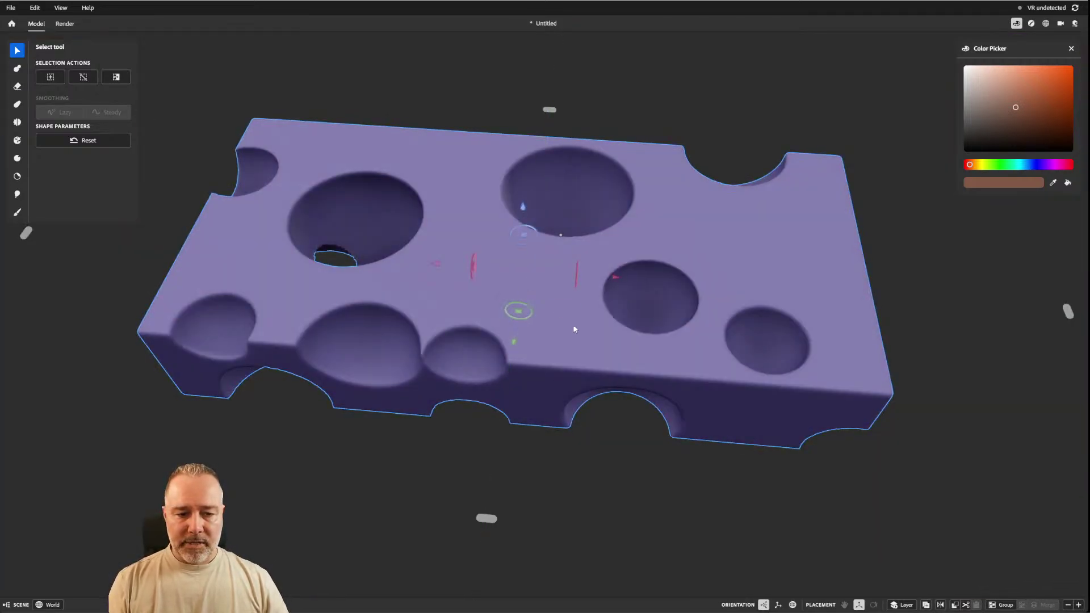
pyautogui.press('s')
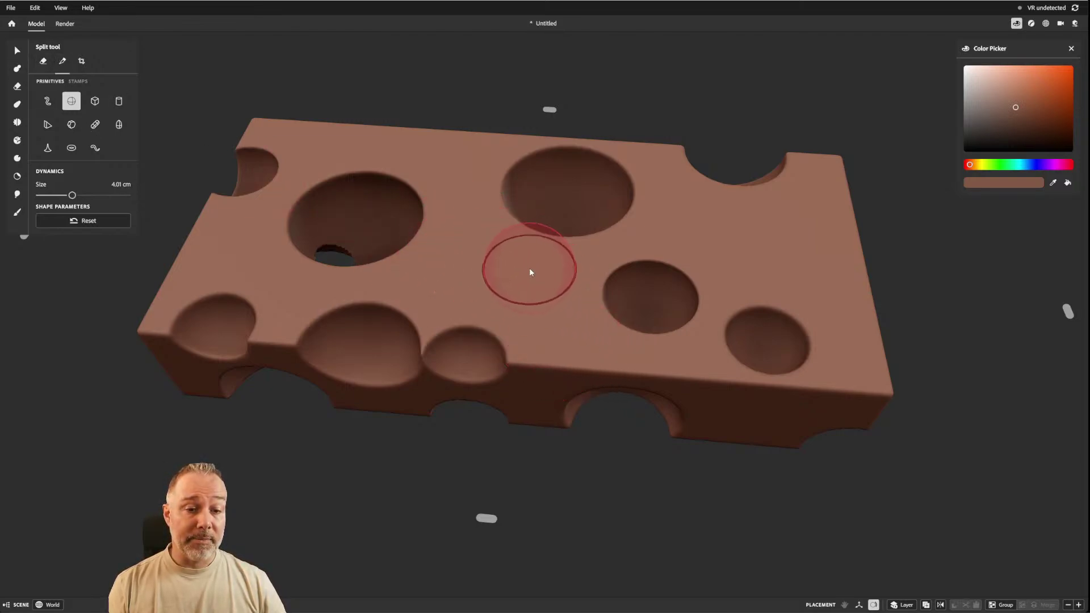
pyautogui.click(81, 61)
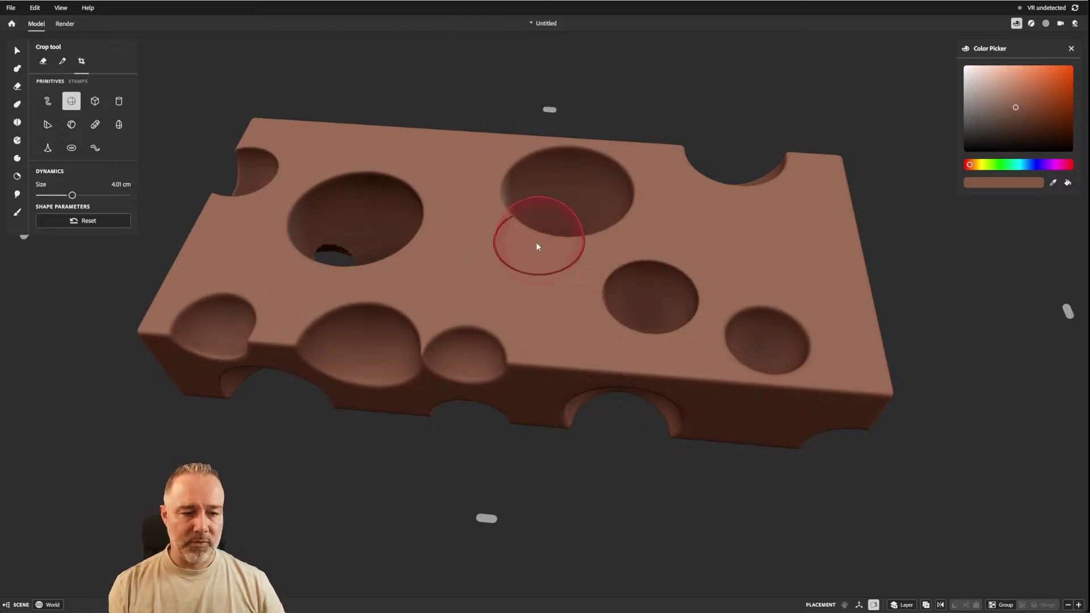
pyautogui.scroll(3, 617, 269)
pyautogui.scroll(-2, 617, 267)
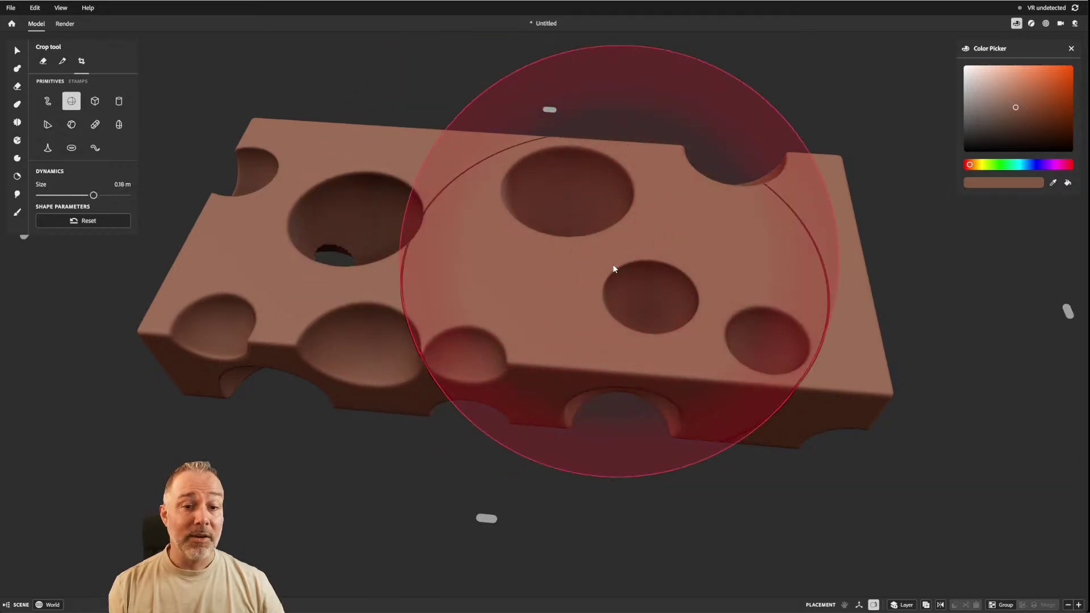
pyautogui.click(566, 248)
pyautogui.keyDown('alt'); pyautogui.moveTo(319, 342); pyautogui.dragTo(287, 260); pyautogui.keyUp('alt')
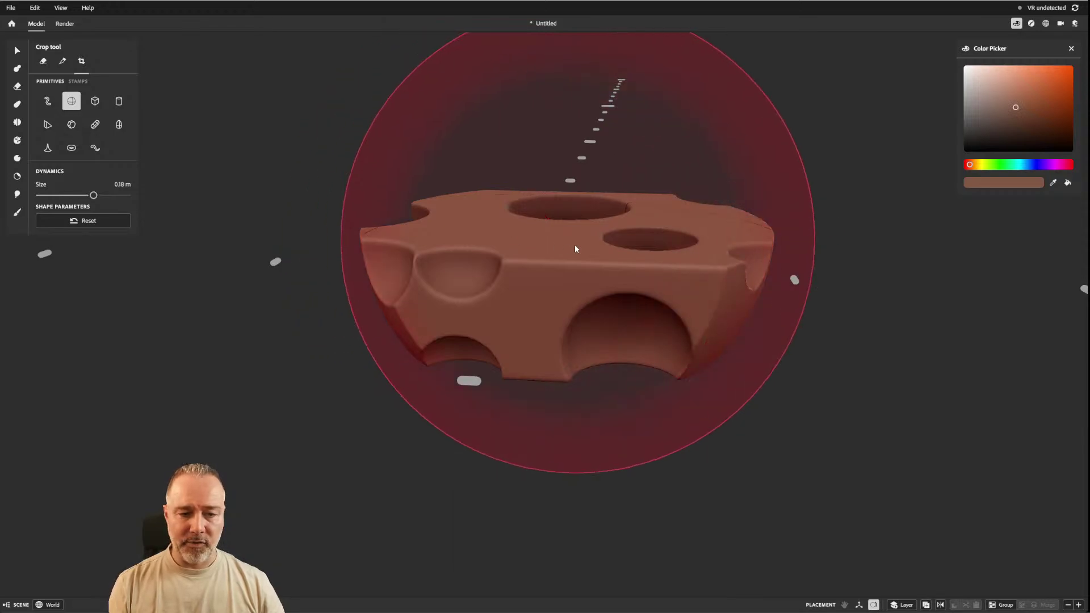
# Undo the slab's crop and reduce the Crop tool size to 3.05 cm.
pyautogui.hotkey('ctrl', 'z')
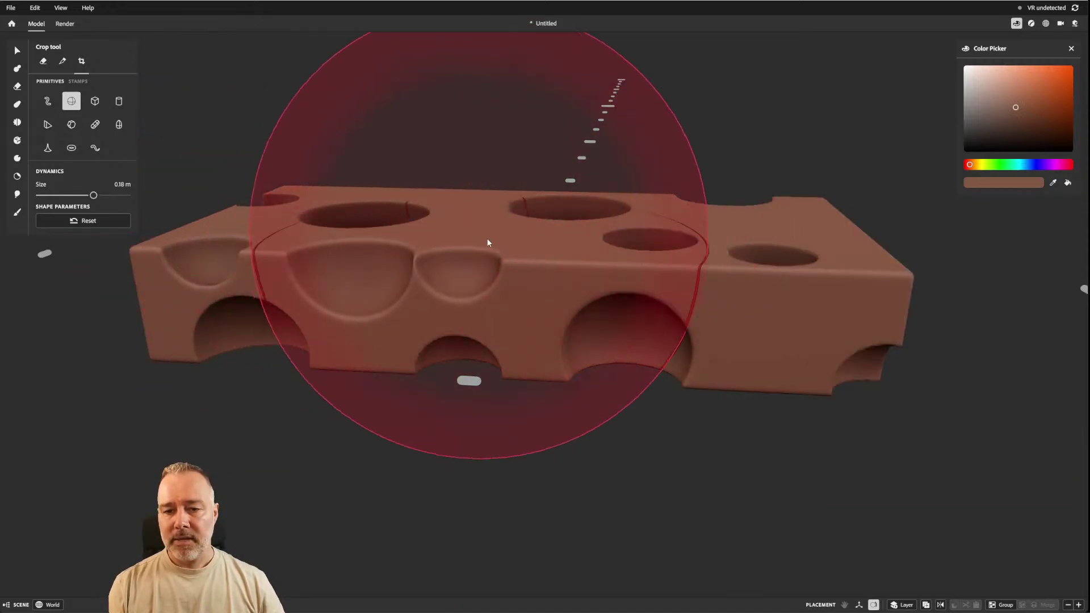
pyautogui.keyDown('ctrl'); pyautogui.moveTo(487, 238); pyautogui.dragTo(387, 260, button='right'); pyautogui.keyUp('ctrl')
pyautogui.keyDown('alt'); pyautogui.moveTo(454, 225); pyautogui.dragTo(469, 284); pyautogui.keyUp('alt')
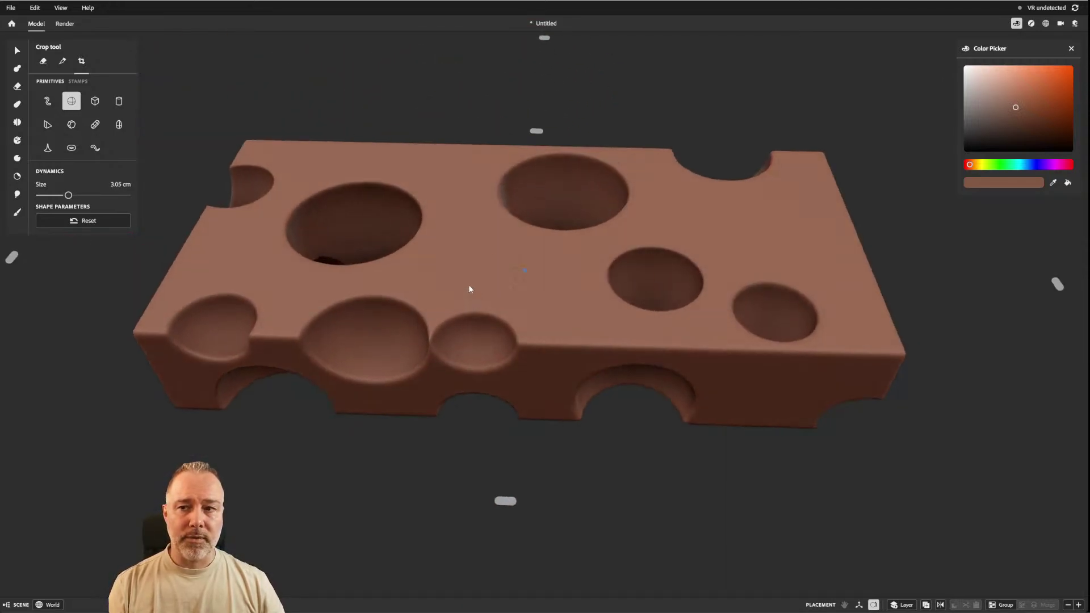
pyautogui.scroll(2, 471, 291)
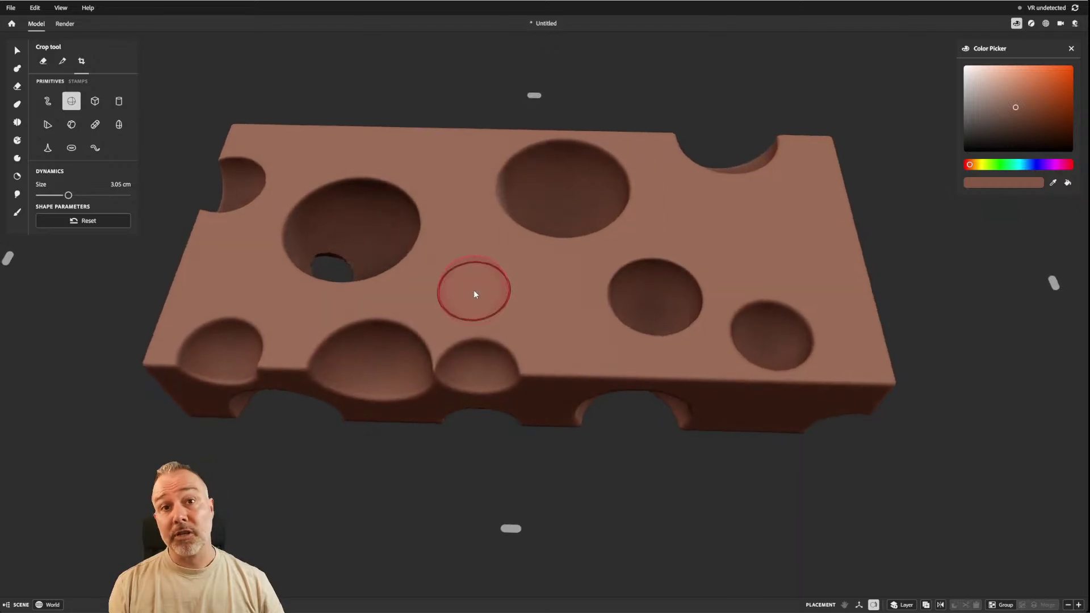
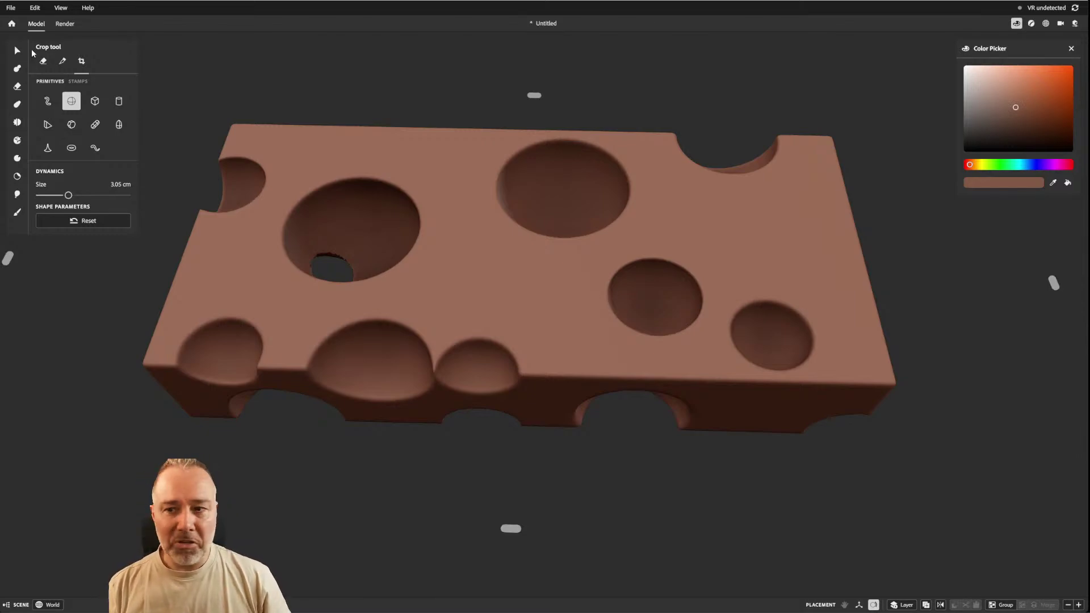
# Activate the Warp tool with its sphere shape and set the size to 0.16 m.
pyautogui.click(17, 104)
pyautogui.scroll(-3, 420, 236)
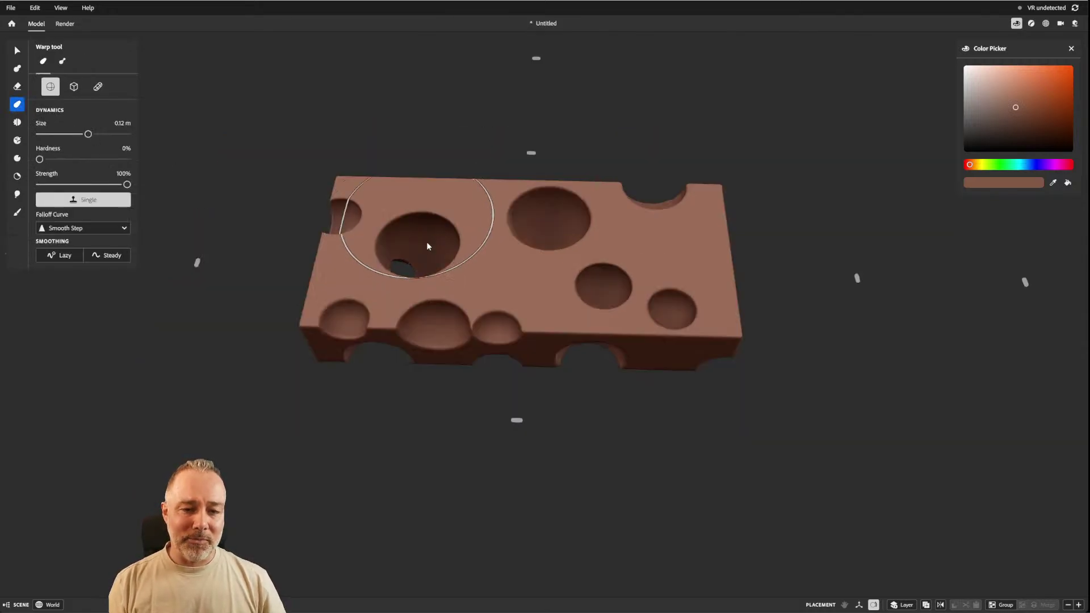
pyautogui.keyDown('ctrl'); pyautogui.scroll(-2, 458, 240); pyautogui.keyUp('ctrl')
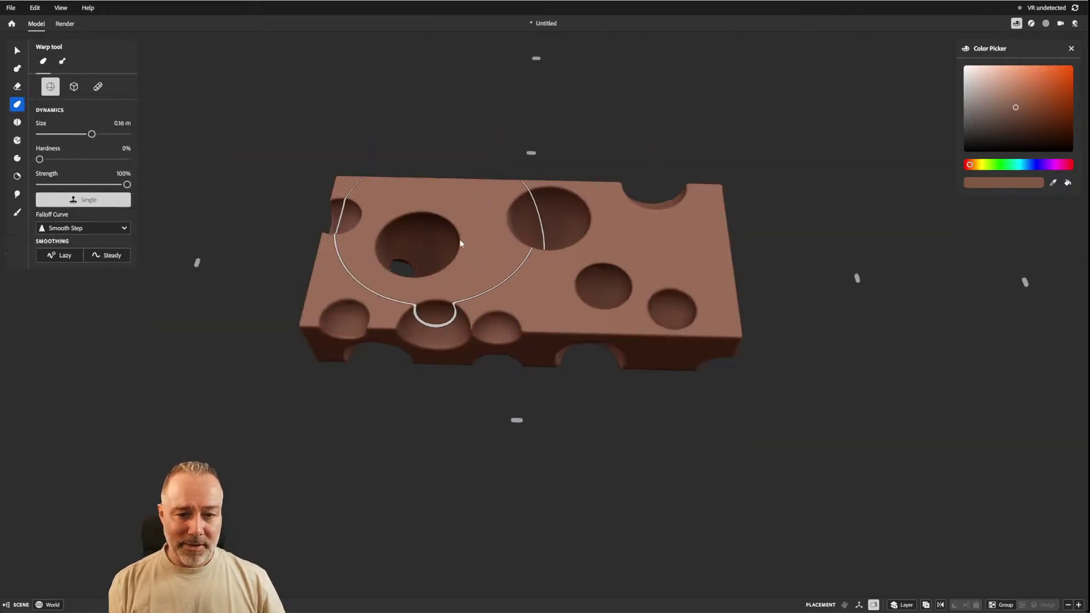
# Use gizmo placement to shift the Warp sphere slightly along the slab's length, and return to on-surface placement.
pyautogui.click(859, 605)
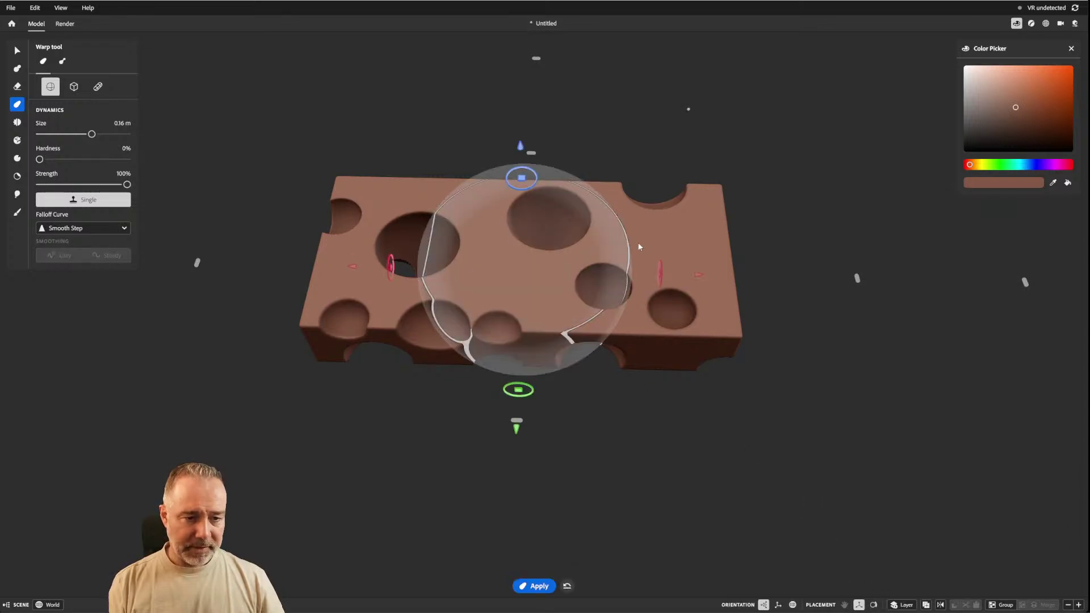
pyautogui.moveTo(696, 271); pyautogui.dragTo(721, 275)
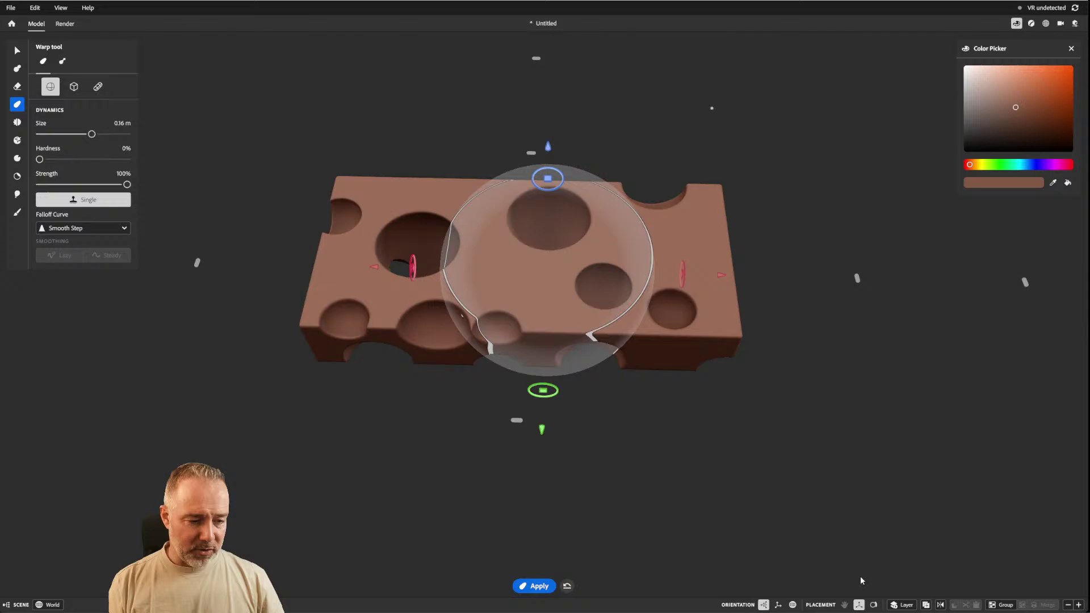
pyautogui.click(875, 606)
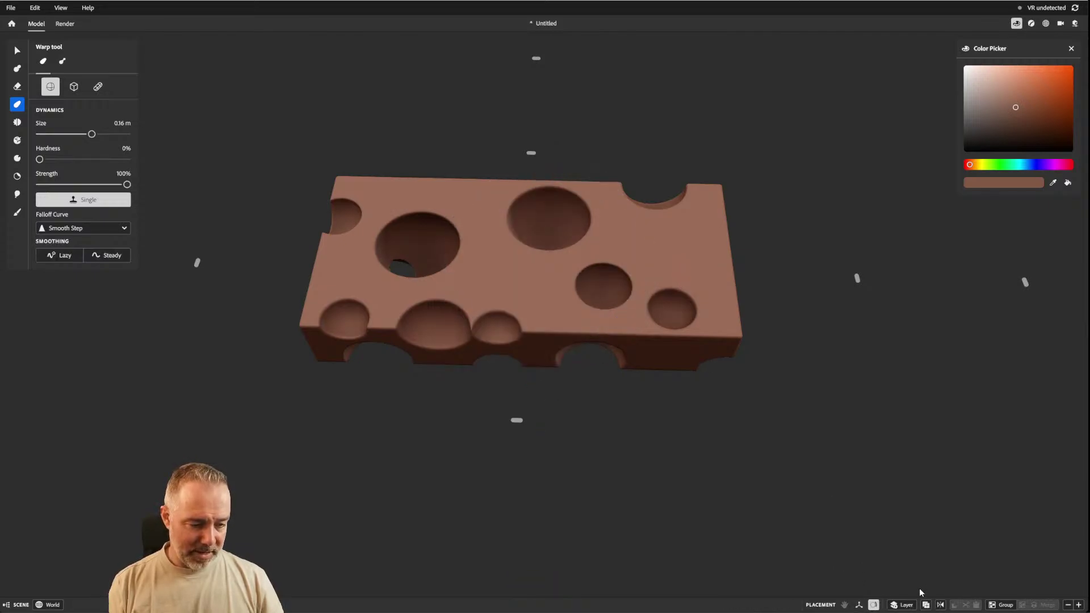
# Frame the slab and toggle the Warp tool between gizmo and on-surface placement, ending with on-surface placement.
pyautogui.click(859, 607)
pyautogui.press('f')
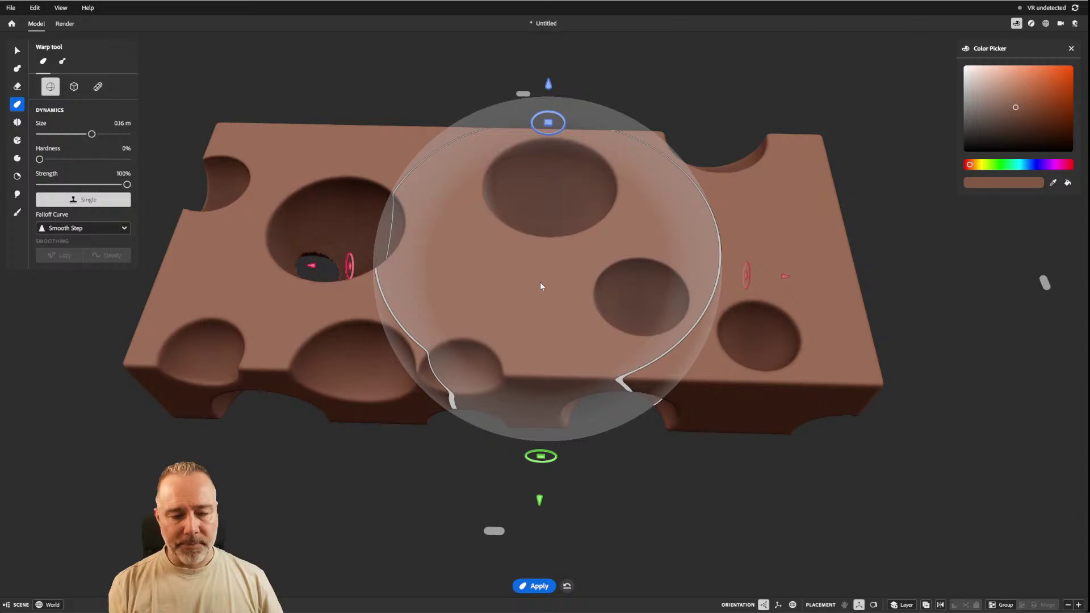
pyautogui.press('space')
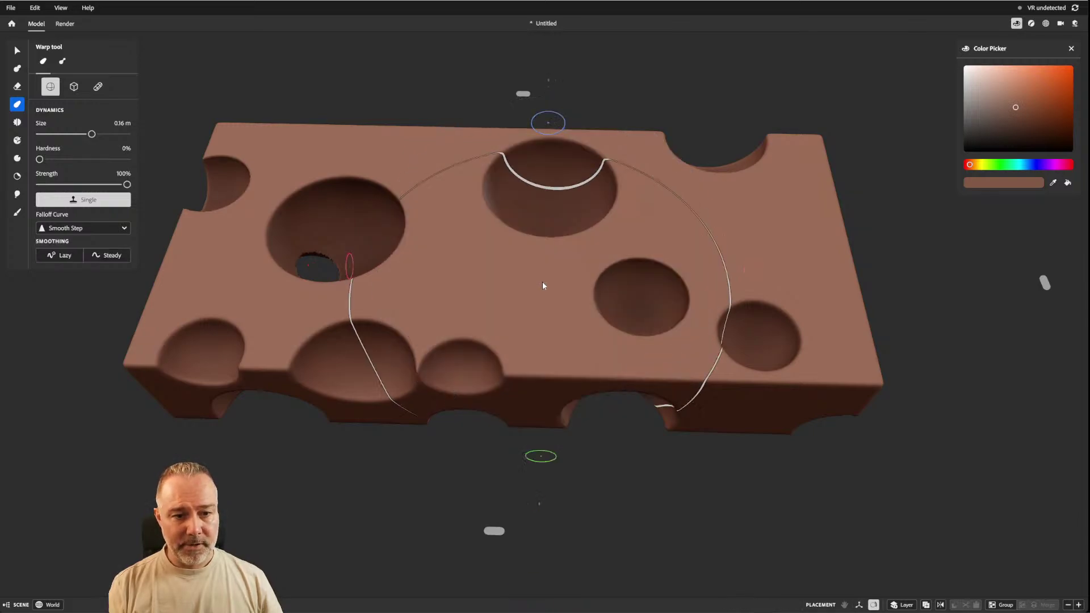
pyautogui.press('space')
pyautogui.press('space')
pyautogui.press('space')
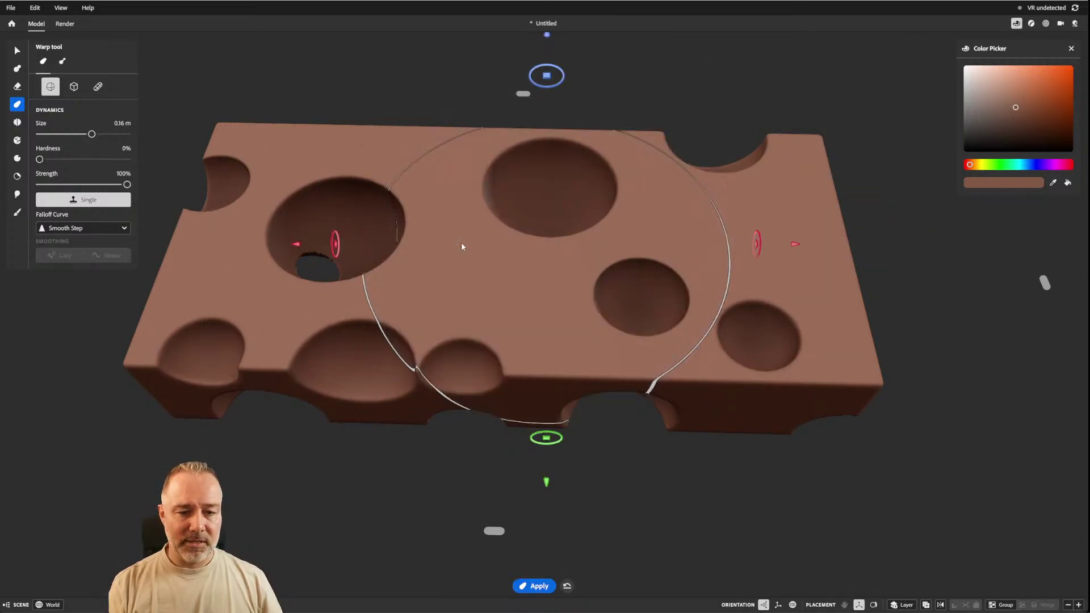
pyautogui.press('space')
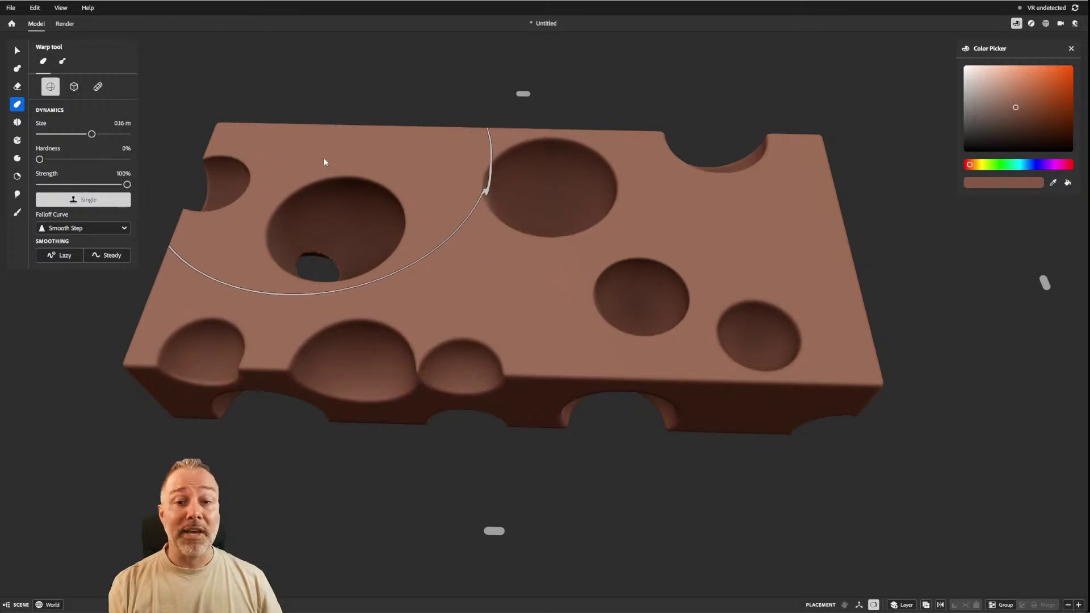
# Place the Warp sphere near the slab's notched end, reduce its size to 4.04 cm and return to on-surface placement.
pyautogui.click(762, 226)
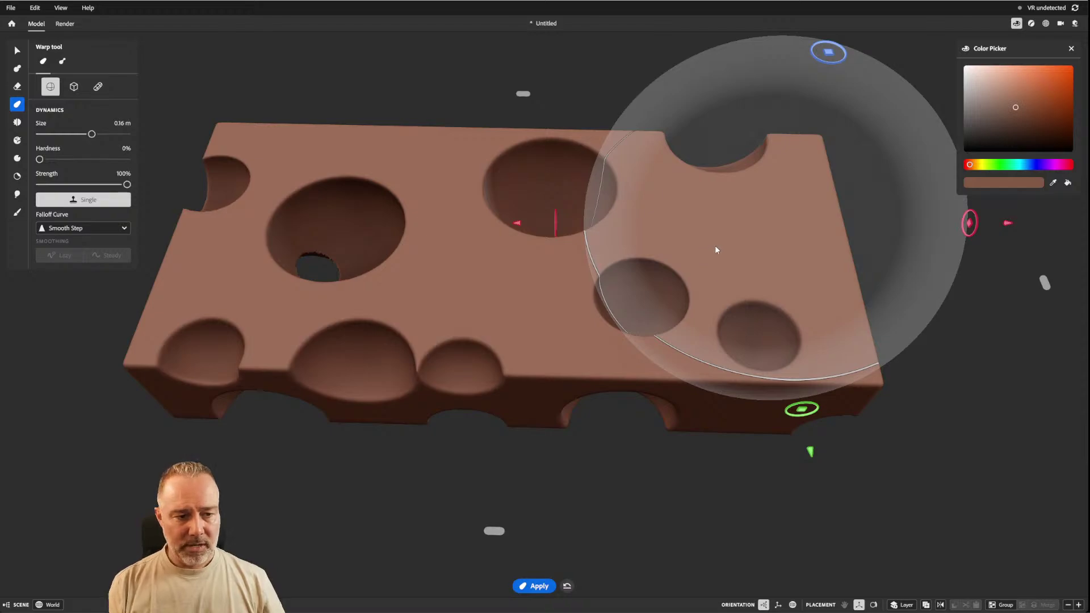
pyautogui.keyDown('ctrl'); pyautogui.moveTo(715, 247); pyautogui.dragTo(629, 245, button='right'); pyautogui.keyUp('ctrl')
pyautogui.press('Escape')
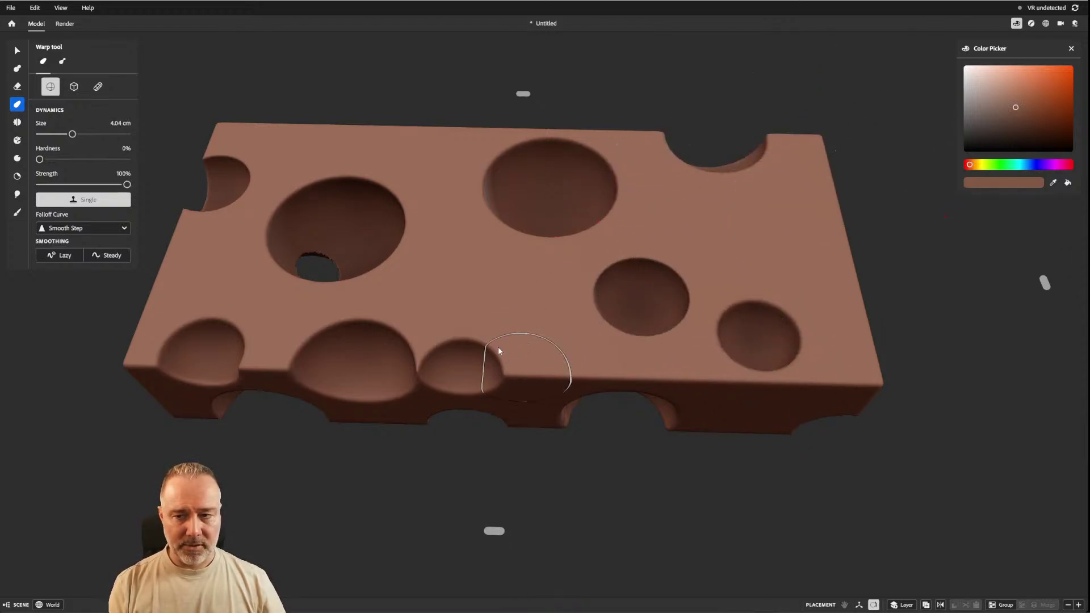
# Try the Warp tool's capsule shape at several spots on the slab's front edge and top face.
pyautogui.click(98, 87)
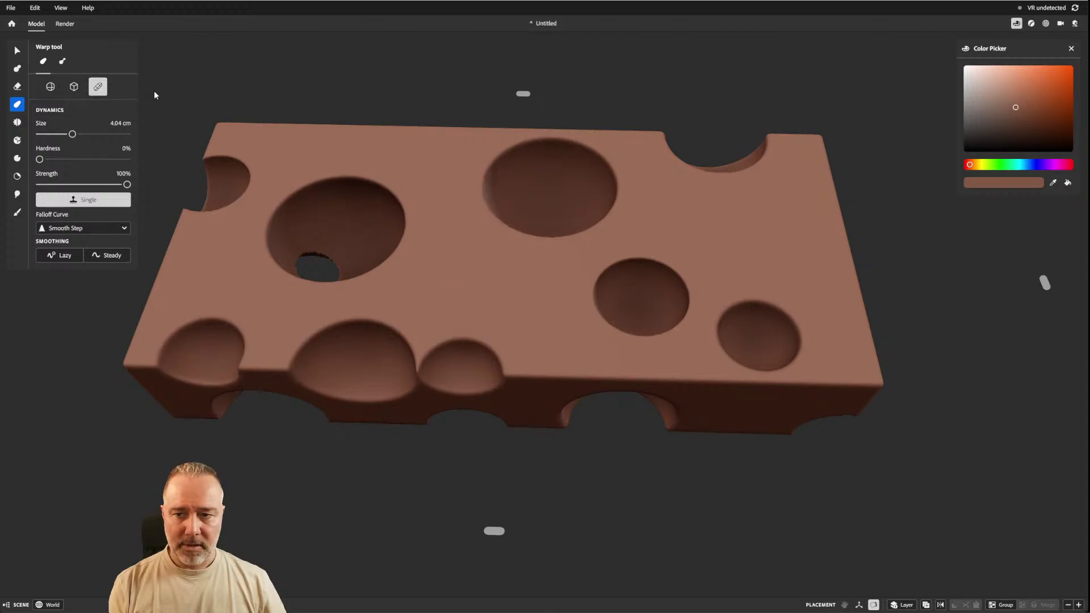
pyautogui.click(539, 396)
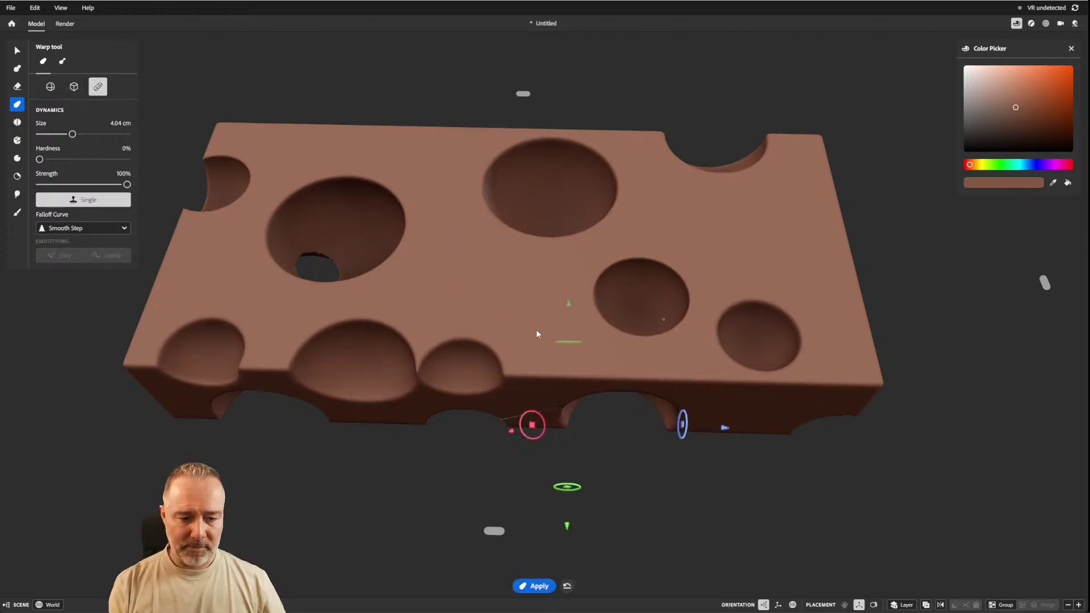
pyautogui.click(492, 256)
pyautogui.click(791, 220)
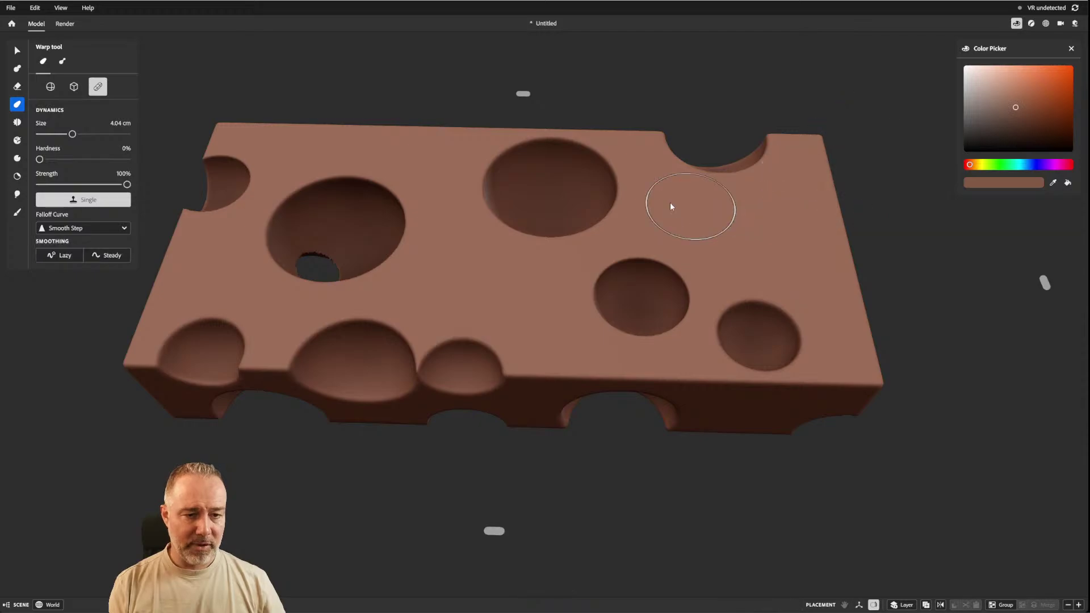
pyautogui.click(523, 178)
pyautogui.press('Return')
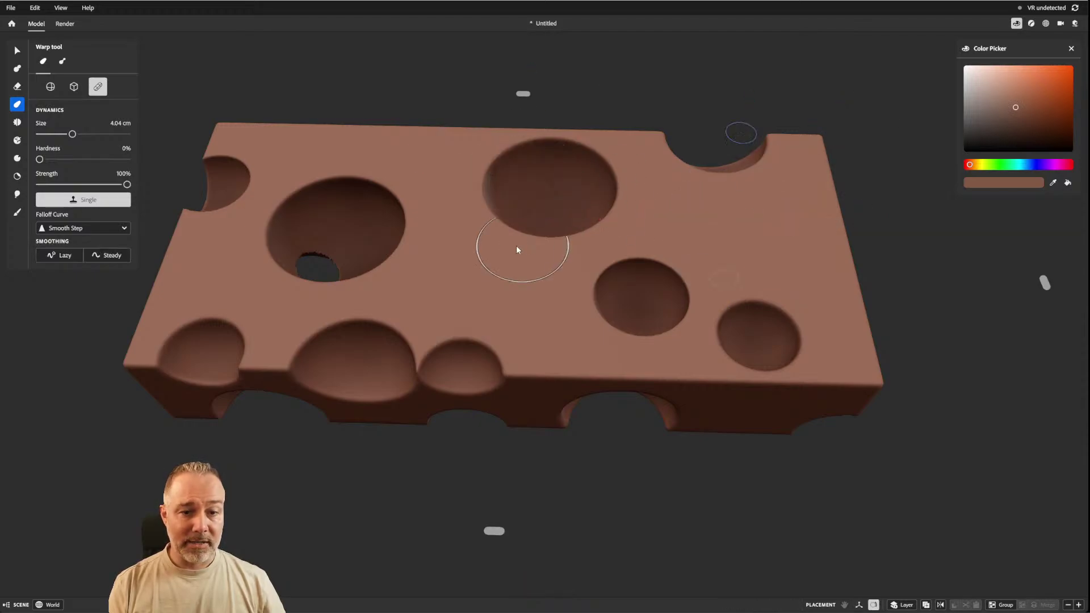
# Switch the Warp tool back to the sphere shape and set its size to 0.10 m.
pyautogui.click(50, 86)
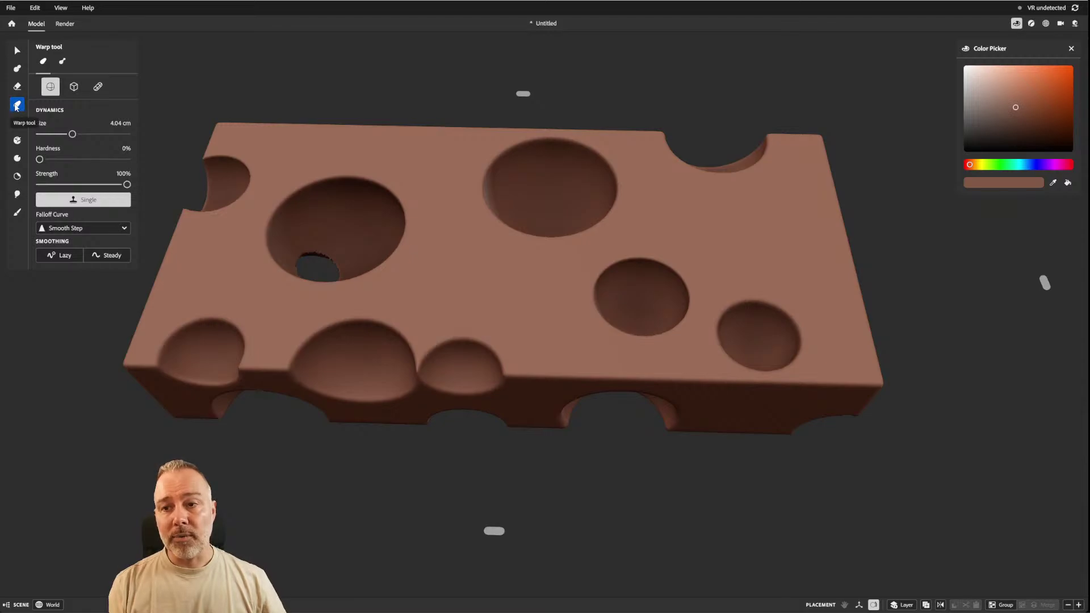
pyautogui.scroll(5, 445, 233)
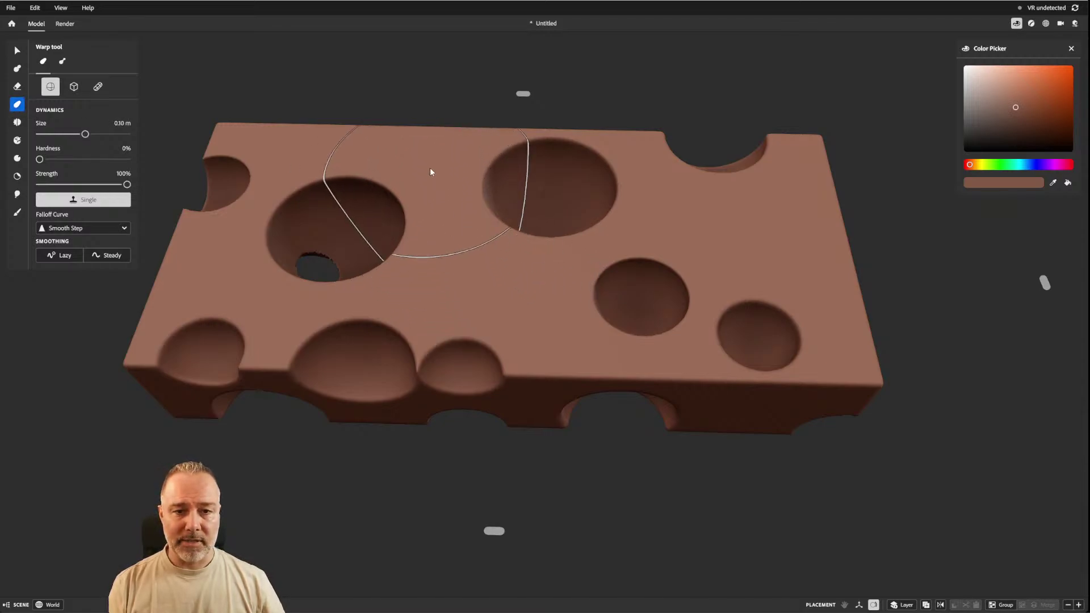
# Warp the slab's front corner outward and pull its back edge into a slight wave with the 0.10 m brush.
pyautogui.moveTo(829, 346); pyautogui.dragTo(863, 366)
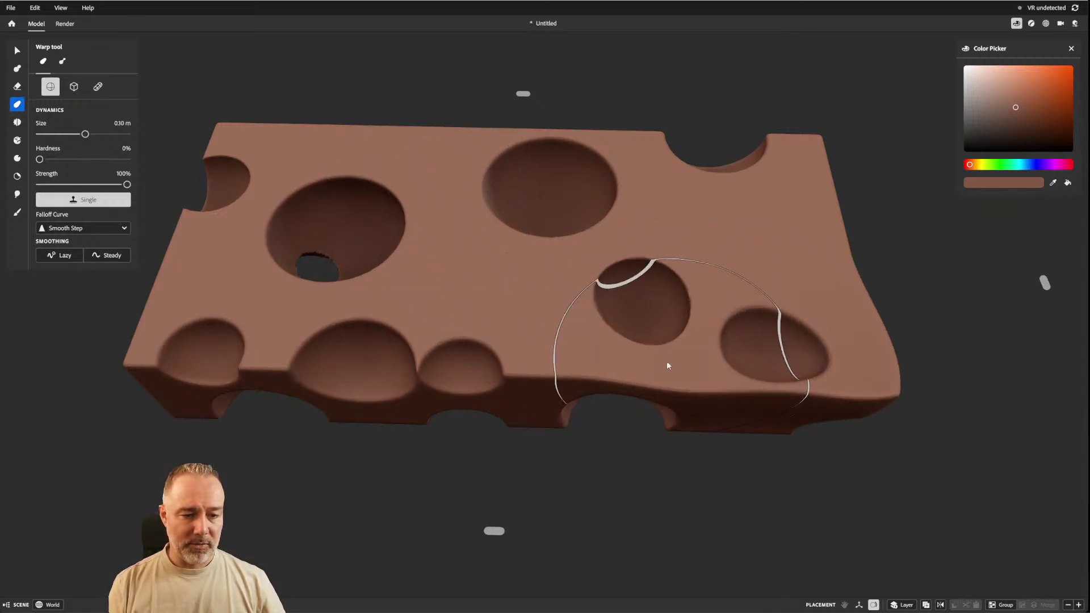
pyautogui.moveTo(370, 145); pyautogui.dragTo(369, 135)
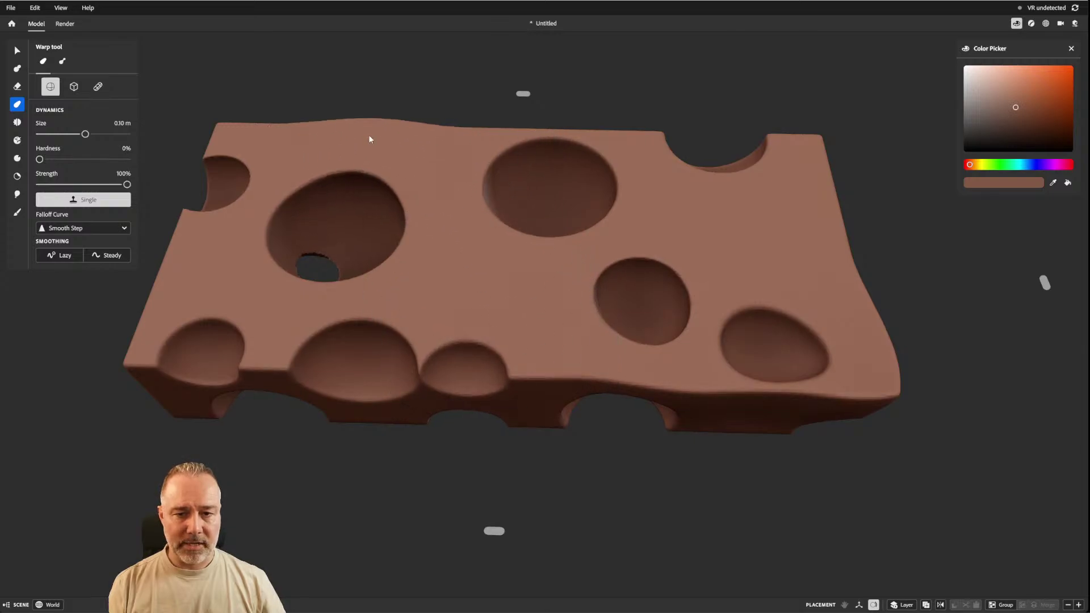
pyautogui.moveTo(515, 146); pyautogui.dragTo(520, 142)
# Try a broader warp on the slab's back edge with a 0.14 m brush and undo the stroke.
pyautogui.scroll(-4, 510, 226)
pyautogui.keyDown('alt'); pyautogui.moveTo(431, 252); pyautogui.dragTo(520, 198, button='middle'); pyautogui.keyUp('alt')
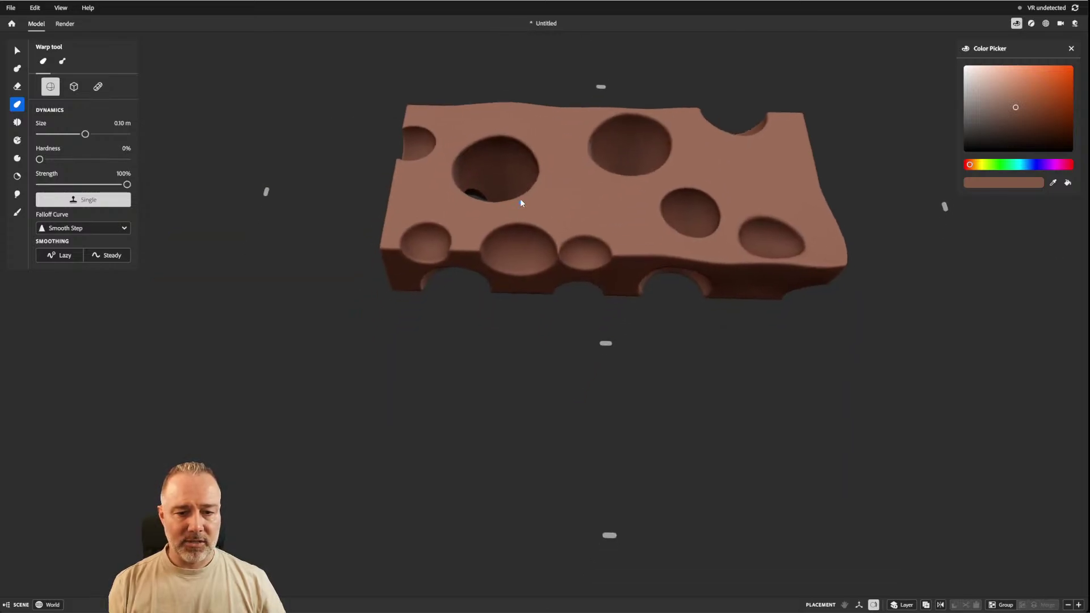
pyautogui.keyDown('alt'); pyautogui.moveTo(520, 199); pyautogui.dragTo(517, 223); pyautogui.keyUp('alt')
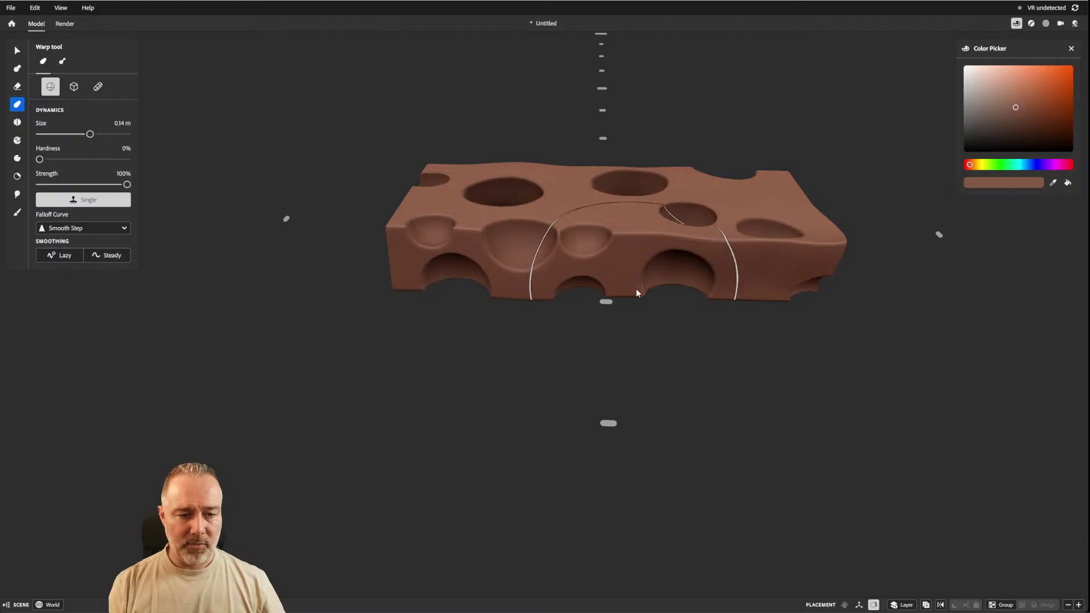
pyautogui.moveTo(640, 270); pyautogui.dragTo(618, 249, button='middle')
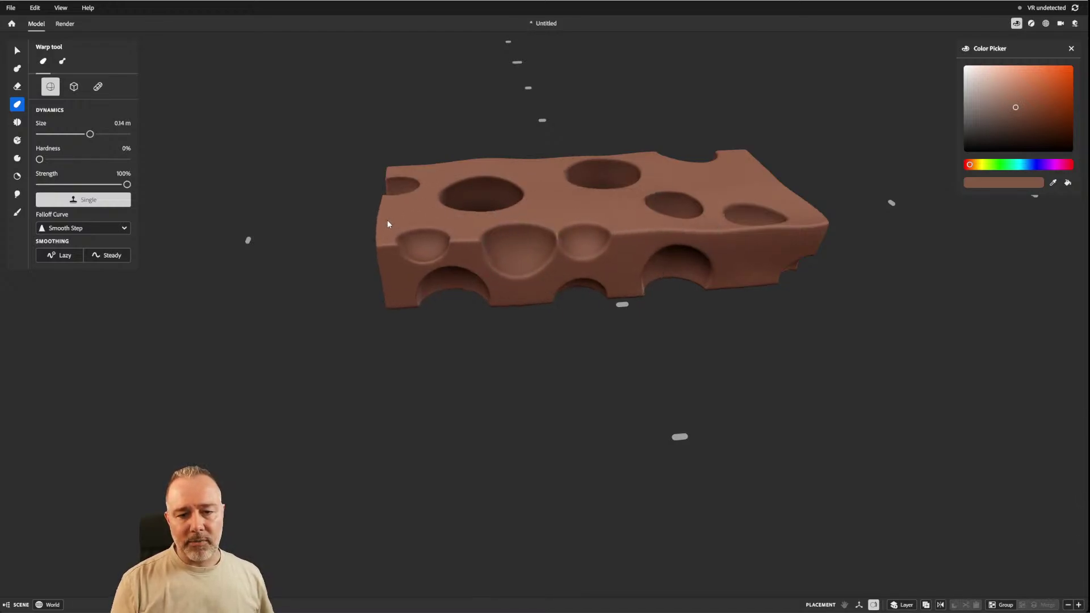
pyautogui.moveTo(485, 157)
pyautogui.mouseDown()
pyautogui.moveTo(495, 161)
pyautogui.moveTo(440, 179)
pyautogui.mouseUp()
pyautogui.hotkey('ctrl', 'z')
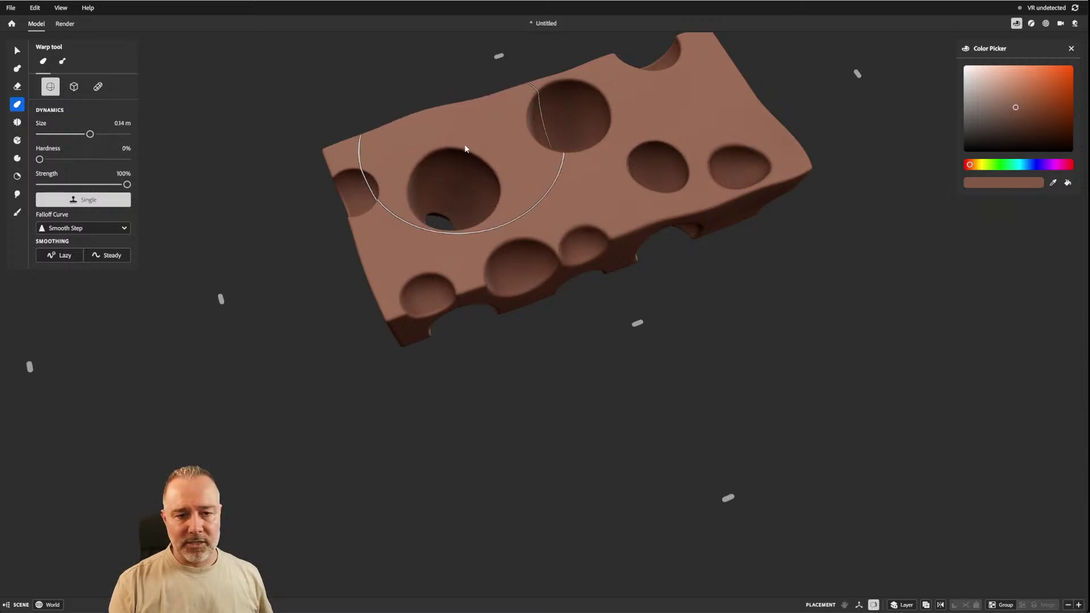
# Set the Warp brush size to 0.10 m and push the slab's front edge around the small hollow into an uneven curve.
pyautogui.keyDown('ctrl'); pyautogui.moveTo(552, 179); pyautogui.dragTo(520, 190, button='right'); pyautogui.keyUp('ctrl')
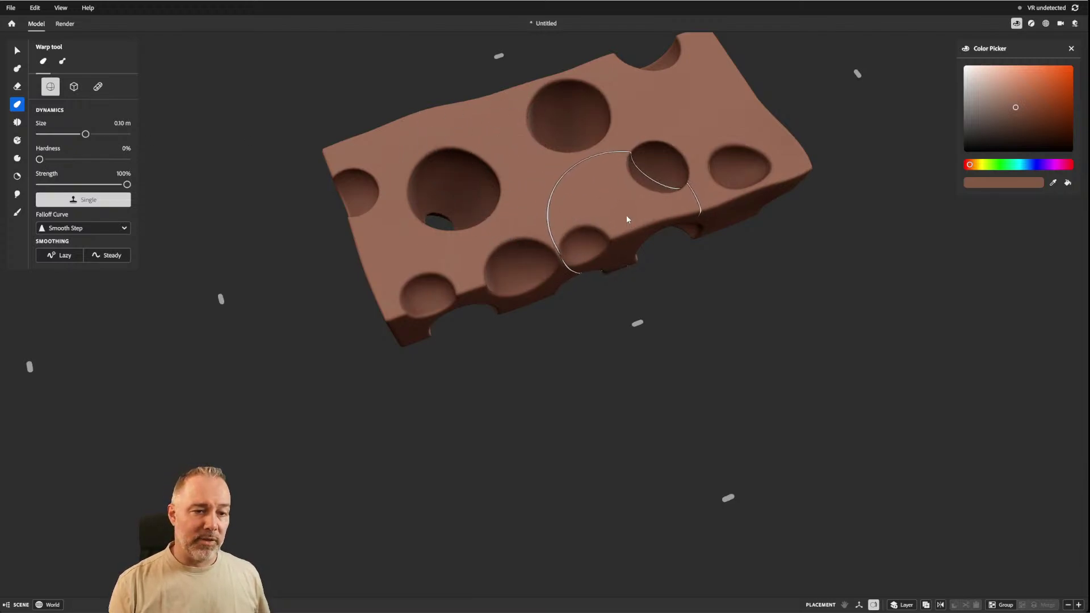
pyautogui.moveTo(626, 215)
pyautogui.mouseDown()
pyautogui.moveTo(636, 239)
pyautogui.moveTo(647, 230)
pyautogui.mouseUp()
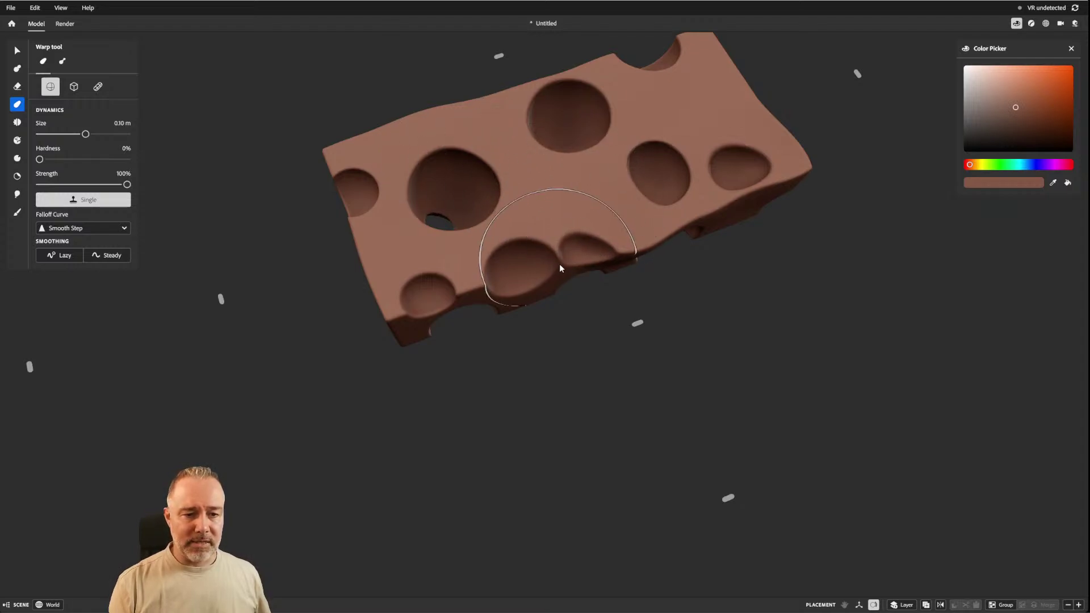
pyautogui.moveTo(560, 263)
pyautogui.mouseDown()
pyautogui.moveTo(557, 254)
pyautogui.moveTo(558, 271)
pyautogui.mouseUp()
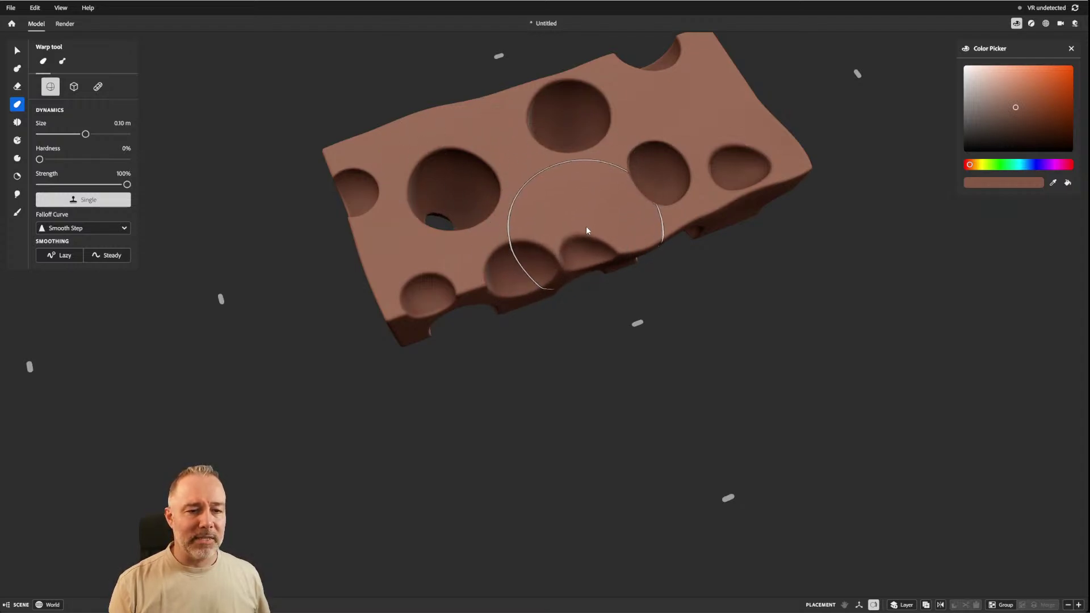
pyautogui.moveTo(587, 228)
pyautogui.mouseDown()
pyautogui.moveTo(582, 240)
pyautogui.moveTo(579, 226)
pyautogui.mouseUp()
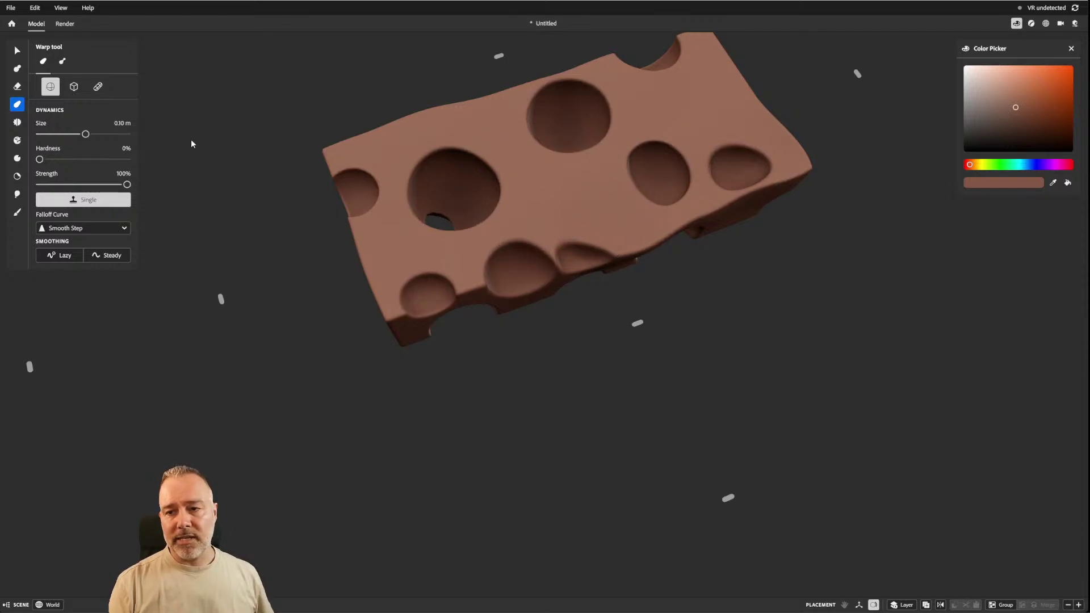
# Try warping the middle of the slab at 75% hardness, undo the strokes and return hardness to 0%.
pyautogui.moveTo(83, 159); pyautogui.dragTo(109, 160)
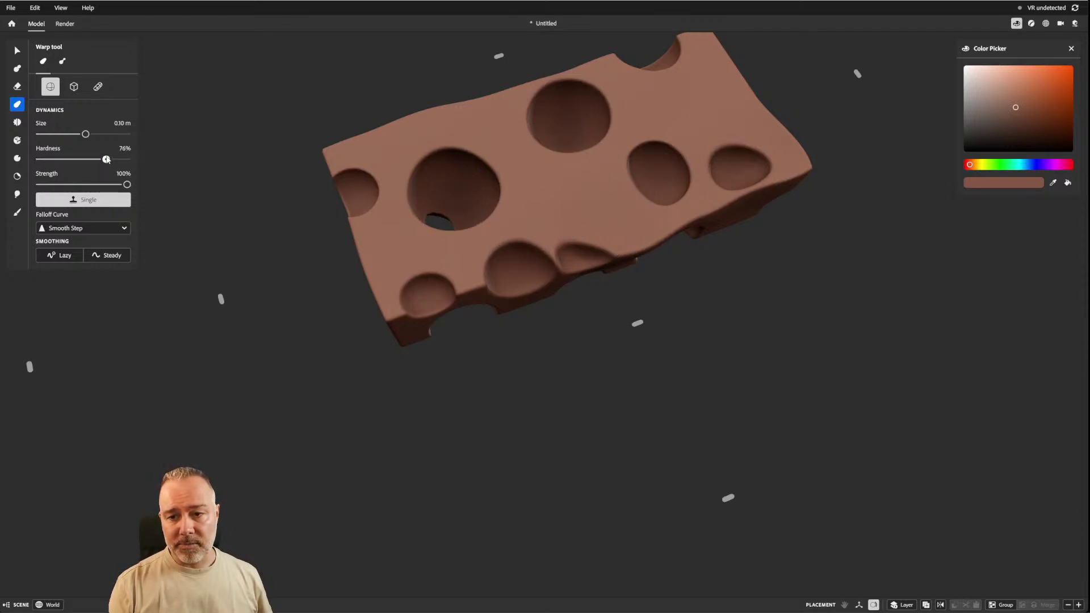
pyautogui.moveTo(519, 223)
pyautogui.mouseDown()
pyautogui.moveTo(584, 225)
pyautogui.moveTo(639, 329)
pyautogui.moveTo(647, 310)
pyautogui.moveTo(614, 331)
pyautogui.moveTo(560, 251)
pyautogui.moveTo(604, 245)
pyautogui.moveTo(606, 282)
pyautogui.moveTo(597, 277)
pyautogui.mouseUp()
pyautogui.hotkey('ctrl', 'z')
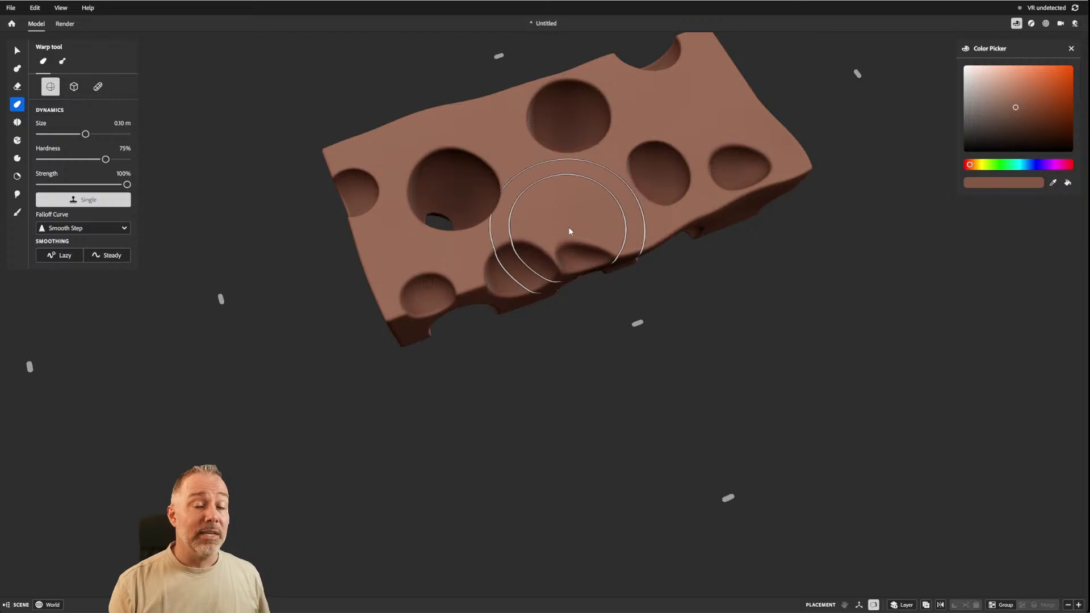
pyautogui.moveTo(573, 226); pyautogui.dragTo(624, 206)
pyautogui.hotkey('ctrl', 'z')
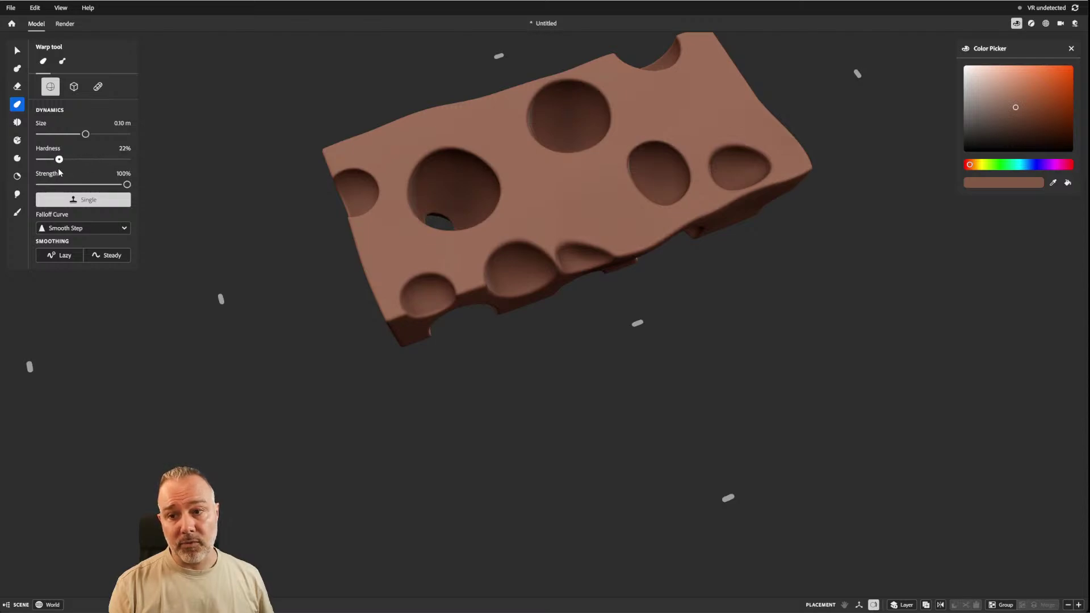
pyautogui.moveTo(59, 159); pyautogui.dragTo(37, 160)
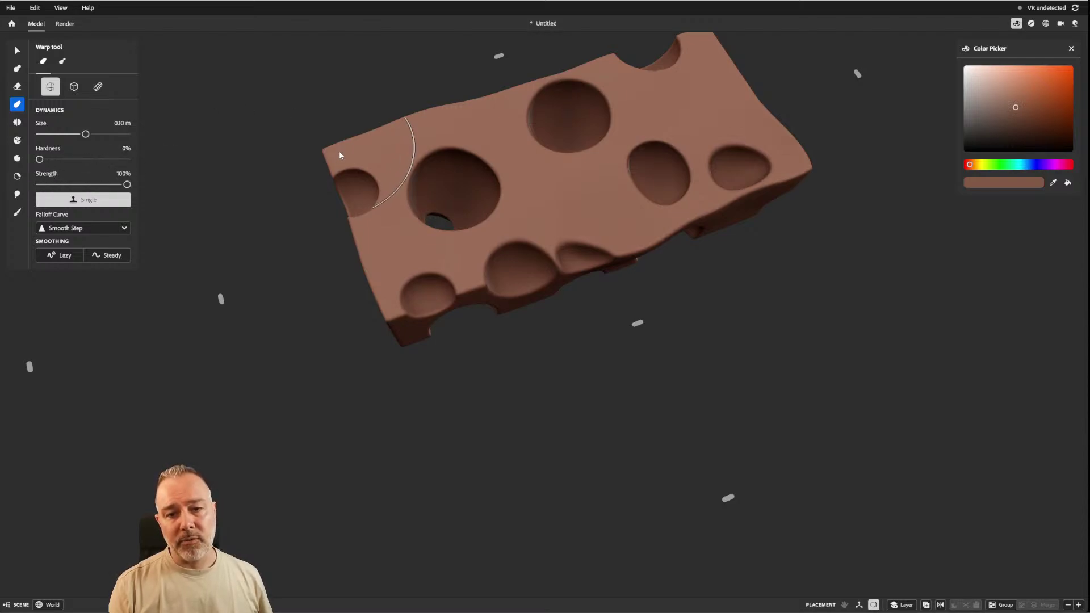
# Pull the slab's back corner beside the edge hollow slightly outward with the Warp tool.
pyautogui.moveTo(340, 152); pyautogui.dragTo(333, 152)
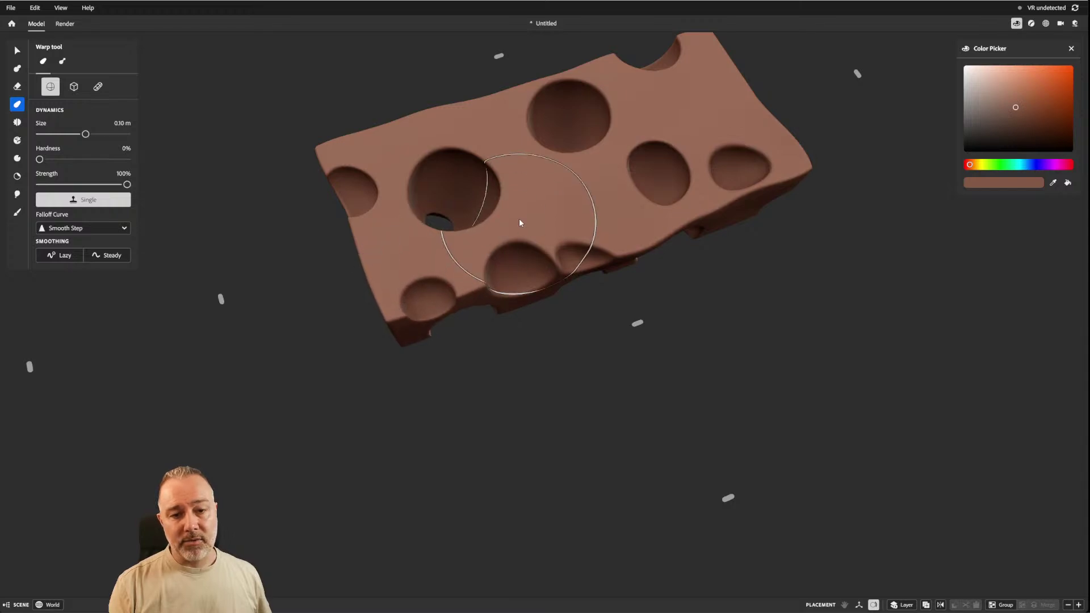
pyautogui.moveTo(611, 223)
pyautogui.mouseDown(button='middle')
pyautogui.moveTo(563, 159)
pyautogui.moveTo(613, 294)
pyautogui.mouseUp(button='middle')
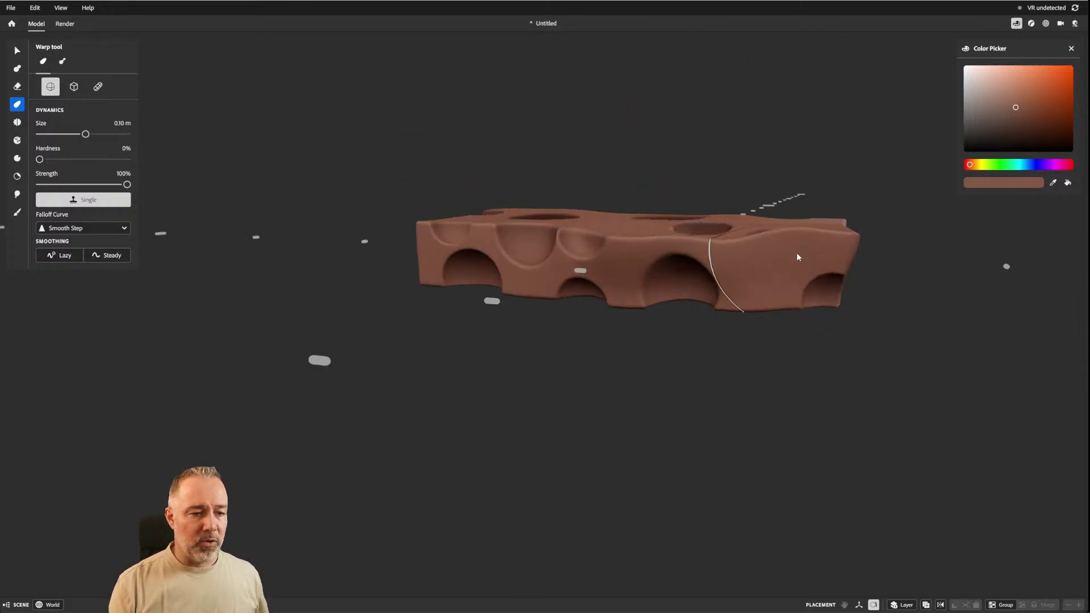
pyautogui.moveTo(592, 129); pyautogui.dragTo(736, 208, button='middle')
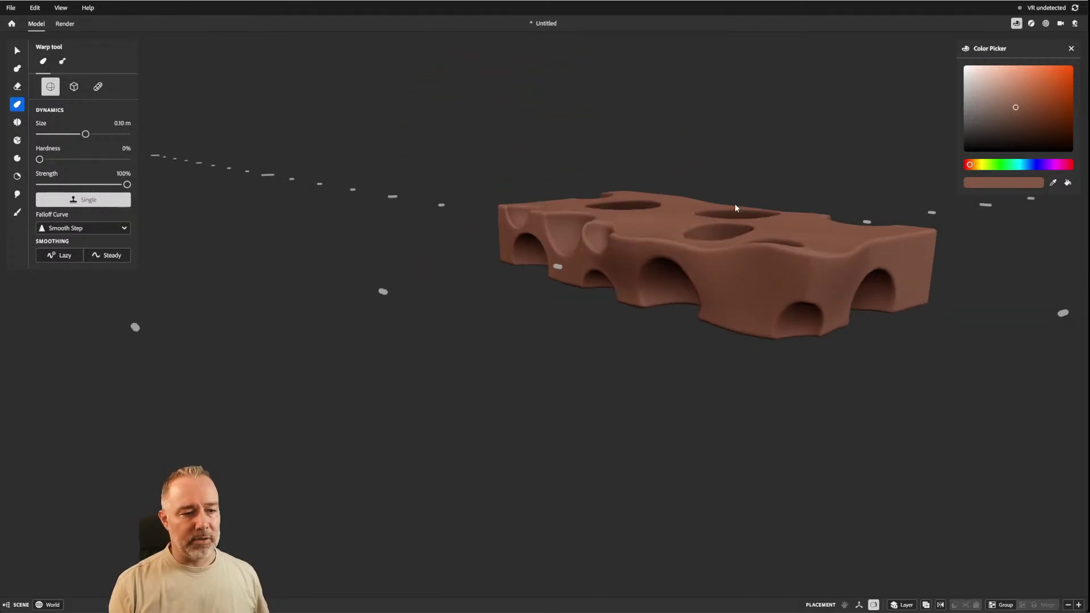
pyautogui.moveTo(884, 253)
pyautogui.mouseDown(button='middle')
pyautogui.moveTo(749, 223)
pyautogui.moveTo(742, 203)
pyautogui.mouseUp(button='middle')
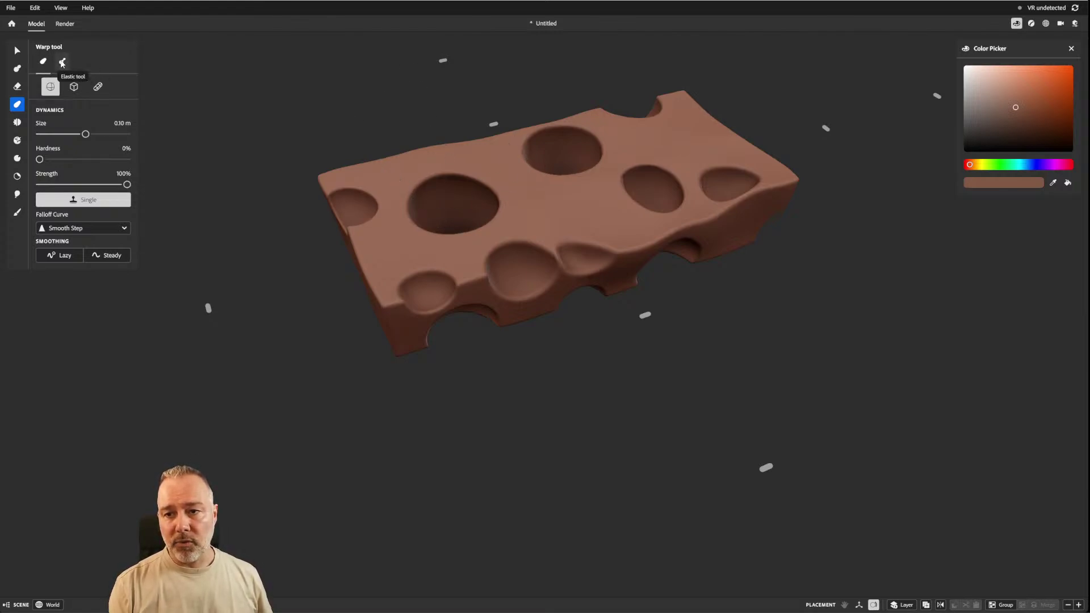
# Compare the Warp and Elastic tools on the slab's middle, stretching the front-edge area with the Elastic tool at 0.18 m.
pyautogui.click(62, 63)
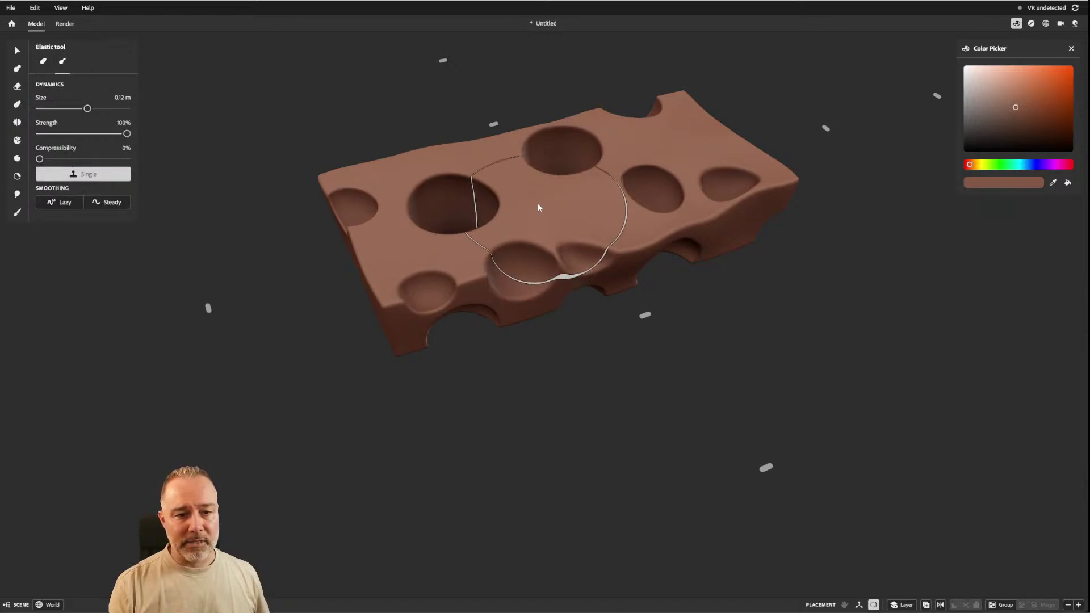
pyautogui.scroll(-4, 560, 208)
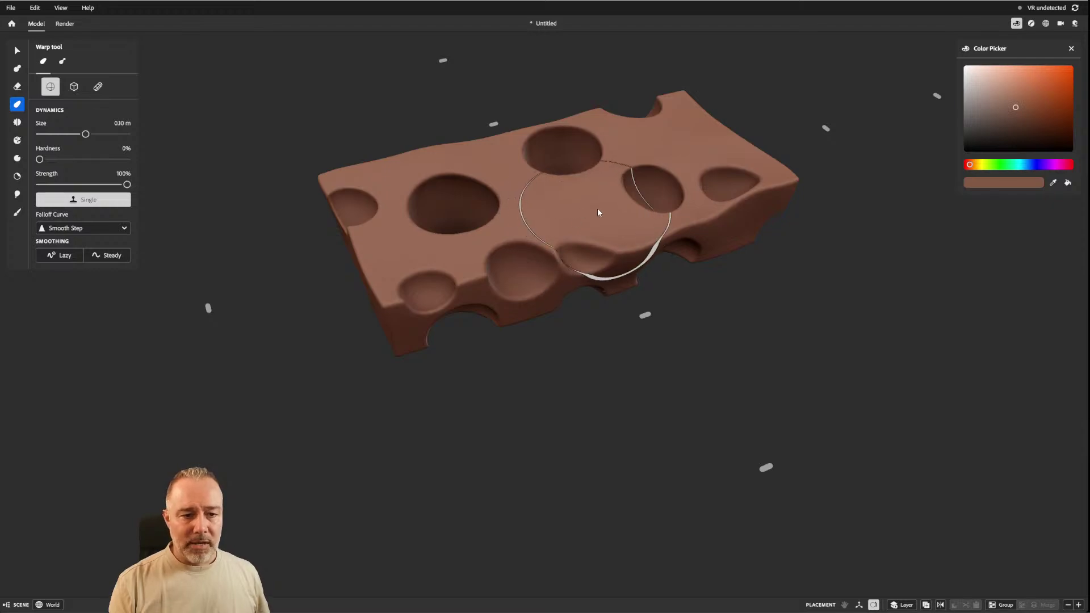
pyautogui.moveTo(588, 203)
pyautogui.mouseDown()
pyautogui.moveTo(646, 234)
pyautogui.moveTo(619, 206)
pyautogui.moveTo(617, 222)
pyautogui.moveTo(574, 202)
pyautogui.moveTo(609, 197)
pyautogui.moveTo(608, 243)
pyautogui.moveTo(585, 189)
pyautogui.moveTo(637, 204)
pyautogui.moveTo(608, 193)
pyautogui.moveTo(594, 240)
pyautogui.moveTo(616, 220)
pyautogui.moveTo(581, 230)
pyautogui.moveTo(604, 194)
pyautogui.mouseUp()
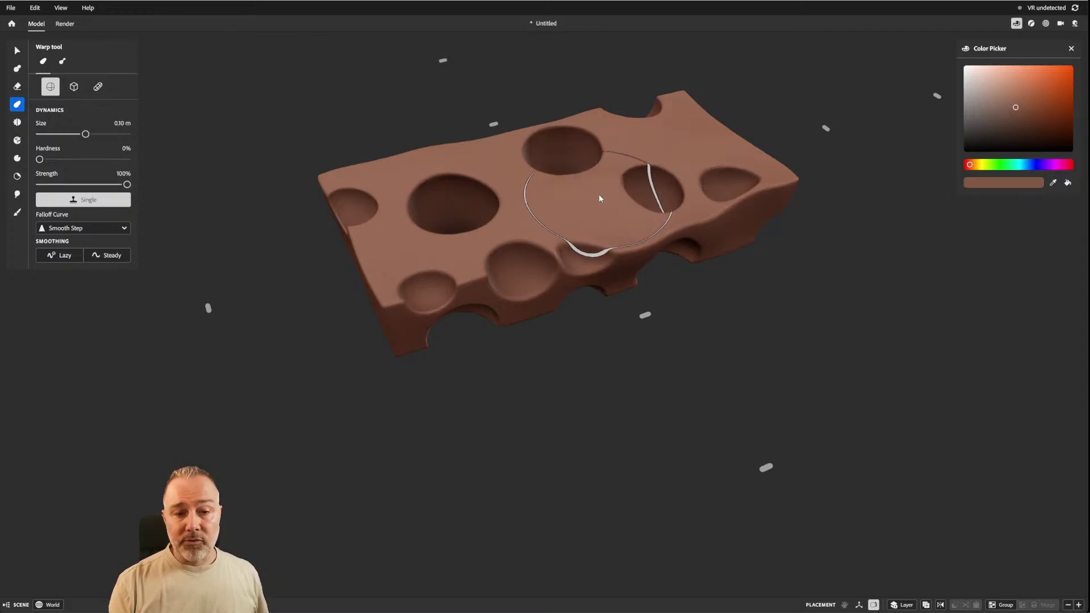
pyautogui.press('w')
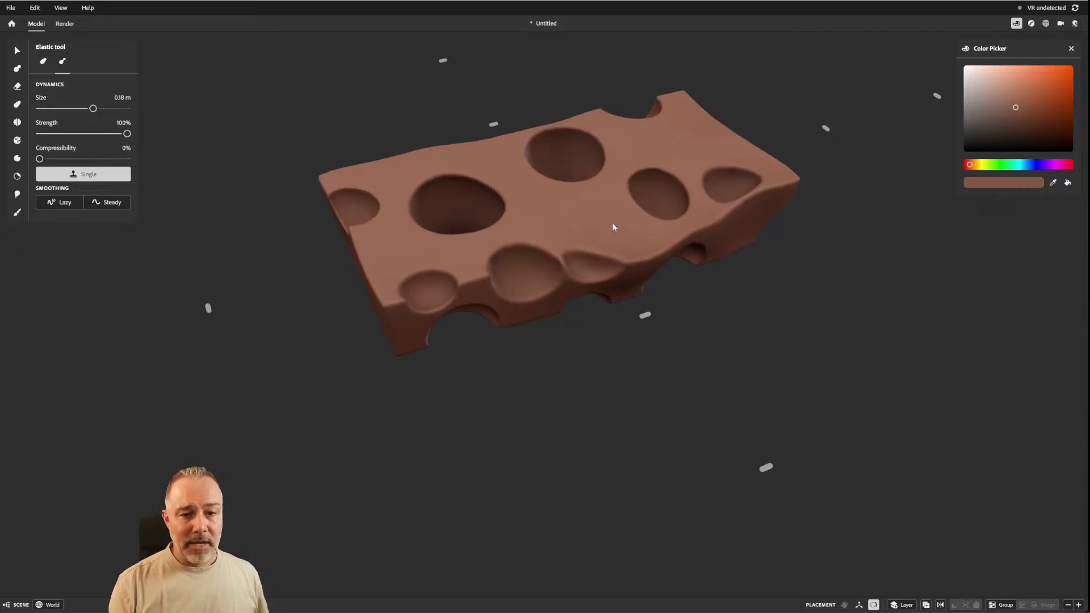
# Bend the slab's narrow end and reshape the surface around the pierced hole with the 0.18 m Elastic brush.
pyautogui.moveTo(704, 212); pyautogui.dragTo(739, 227, button='middle')
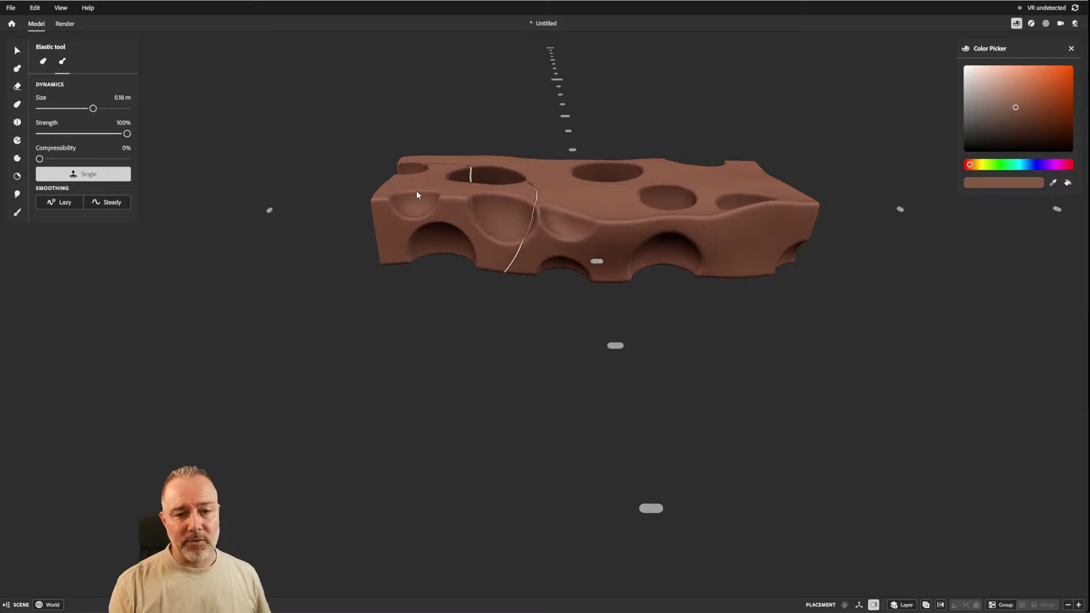
pyautogui.moveTo(433, 192); pyautogui.dragTo(496, 188, button='middle')
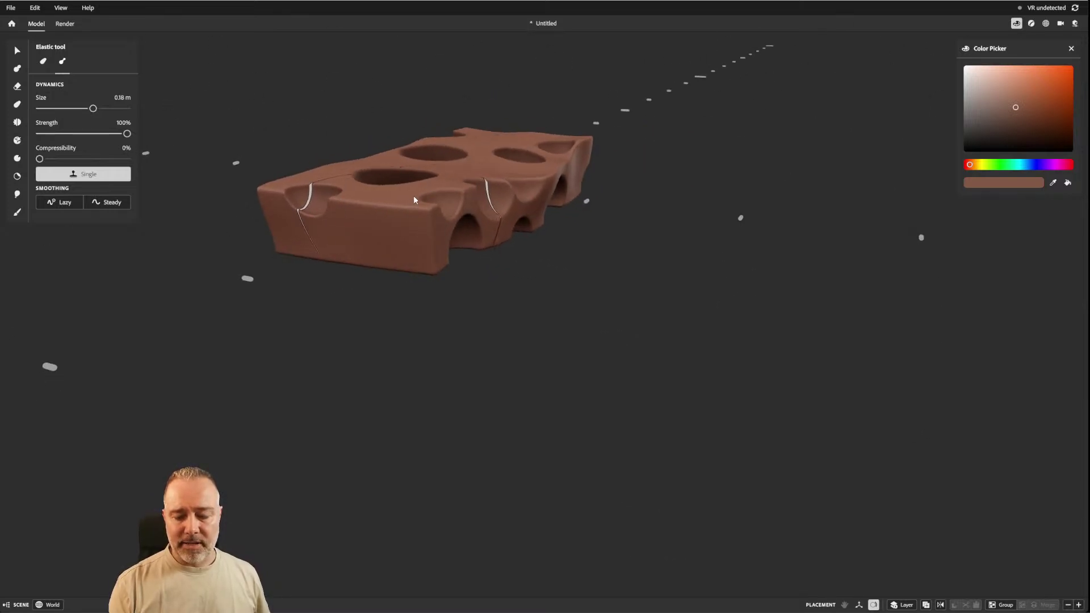
pyautogui.moveTo(422, 203); pyautogui.dragTo(575, 226, button='middle')
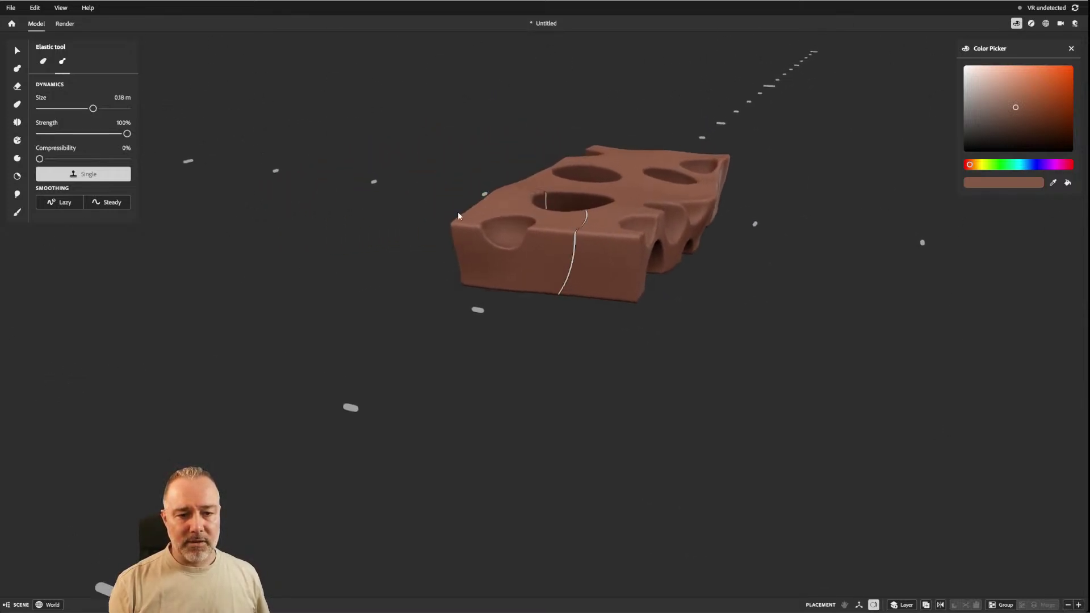
pyautogui.moveTo(458, 211); pyautogui.dragTo(513, 211, button='middle')
pyautogui.moveTo(497, 251)
pyautogui.mouseDown()
pyautogui.moveTo(426, 275)
pyautogui.moveTo(544, 265)
pyautogui.moveTo(586, 248)
pyautogui.moveTo(530, 239)
pyautogui.moveTo(467, 281)
pyautogui.mouseUp()
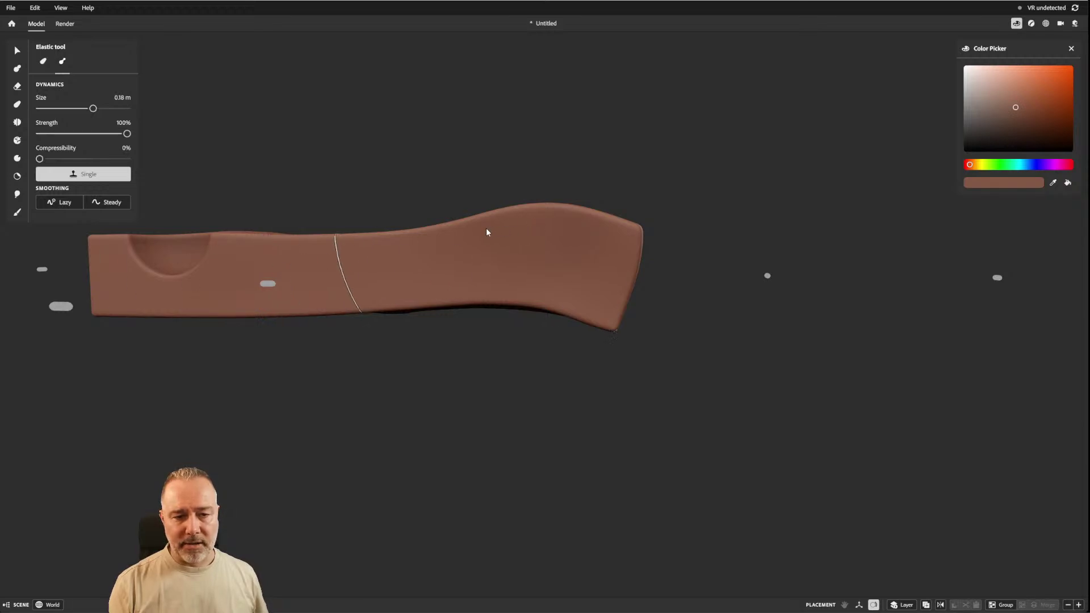
pyautogui.moveTo(487, 232)
pyautogui.mouseDown()
pyautogui.moveTo(474, 309)
pyautogui.moveTo(498, 282)
pyautogui.mouseUp()
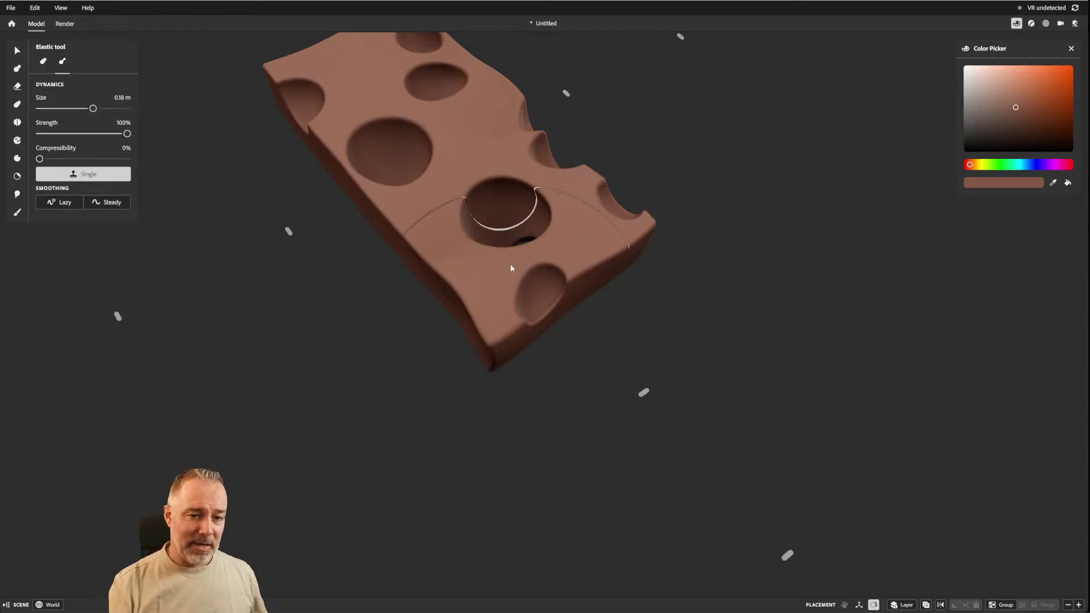
pyautogui.moveTo(511, 268); pyautogui.dragTo(515, 289)
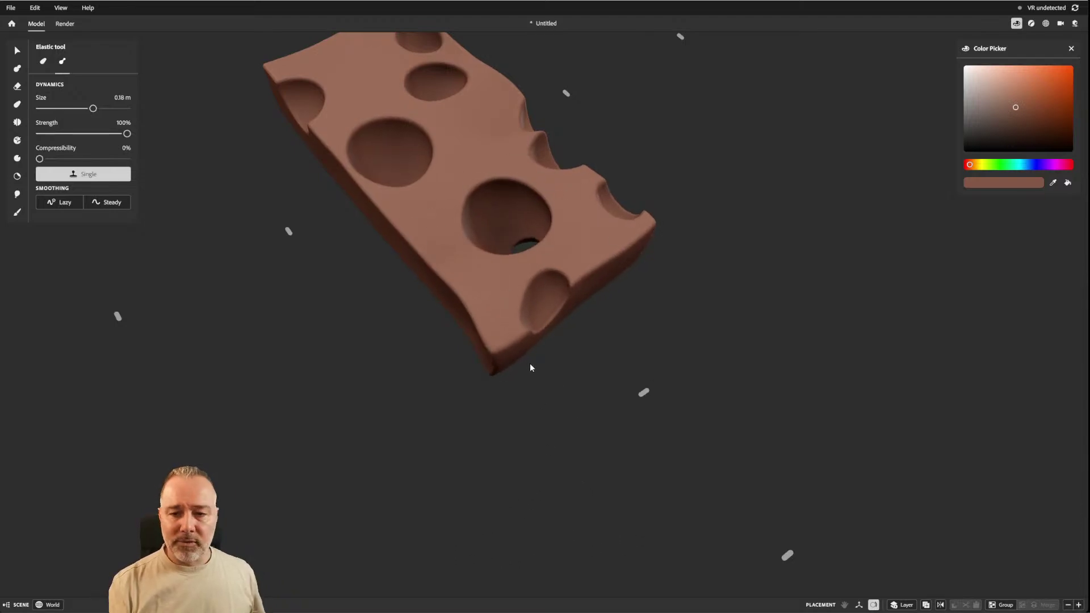
pyautogui.moveTo(419, 226); pyautogui.dragTo(408, 226)
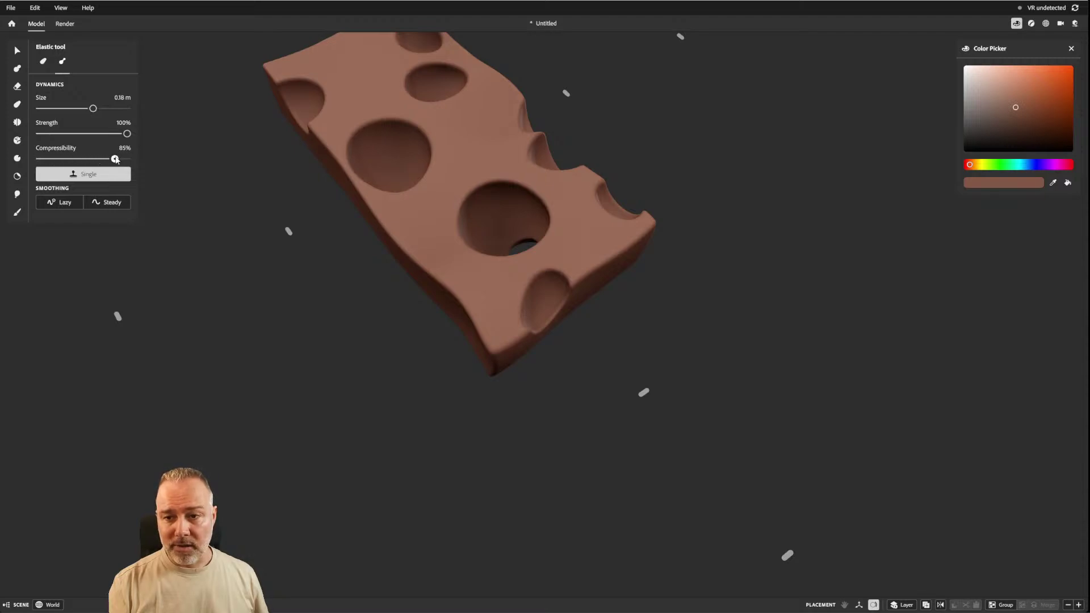
# Pull the slab's long side with the Elastic tool, testing 85% compressibility, undoing excess strokes and restoring compressibility to 0%.
pyautogui.moveTo(414, 217)
pyautogui.mouseDown()
pyautogui.moveTo(399, 246)
pyautogui.moveTo(436, 195)
pyautogui.moveTo(382, 267)
pyautogui.moveTo(409, 214)
pyautogui.moveTo(400, 222)
pyautogui.mouseUp()
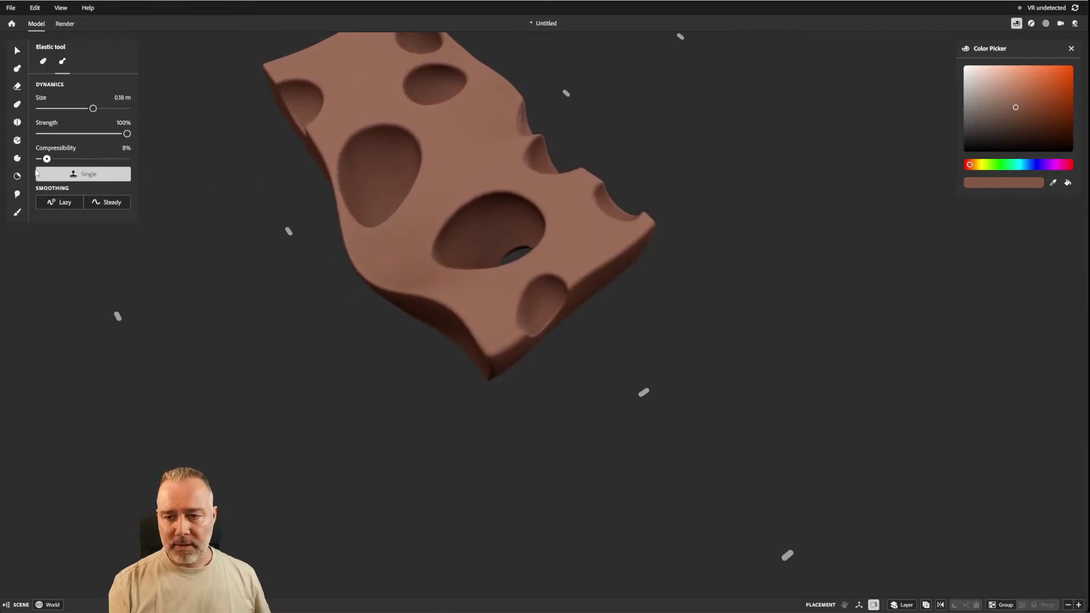
pyautogui.hotkey('ctrl', 'z')
pyautogui.hotkey('ctrl', 'z')
pyautogui.hotkey('ctrl', 'z')
pyautogui.hotkey('ctrl', 'z')
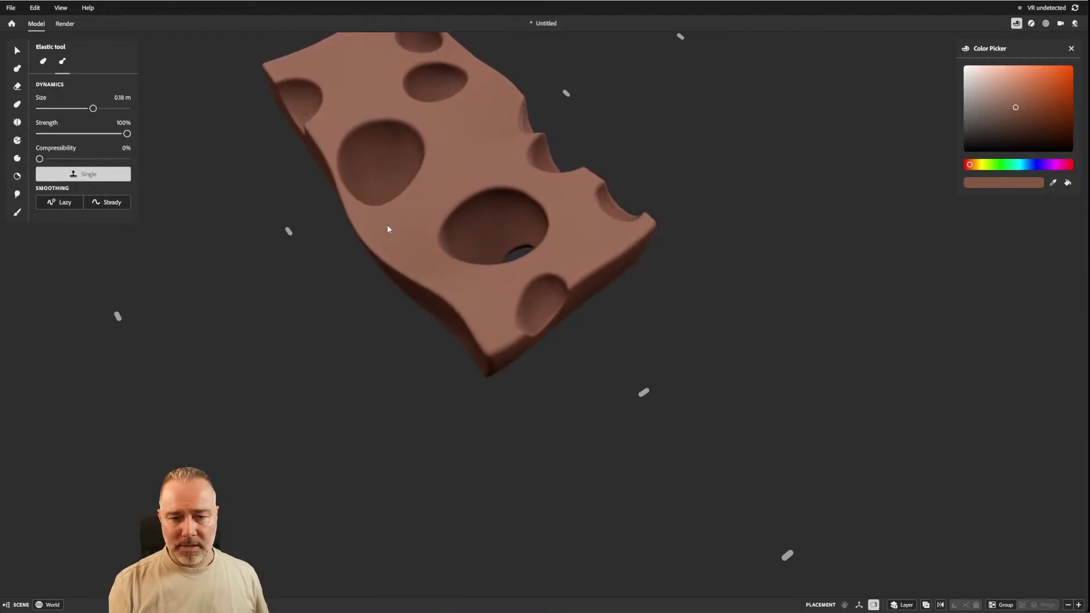
pyautogui.moveTo(406, 261); pyautogui.dragTo(329, 109, button='right')
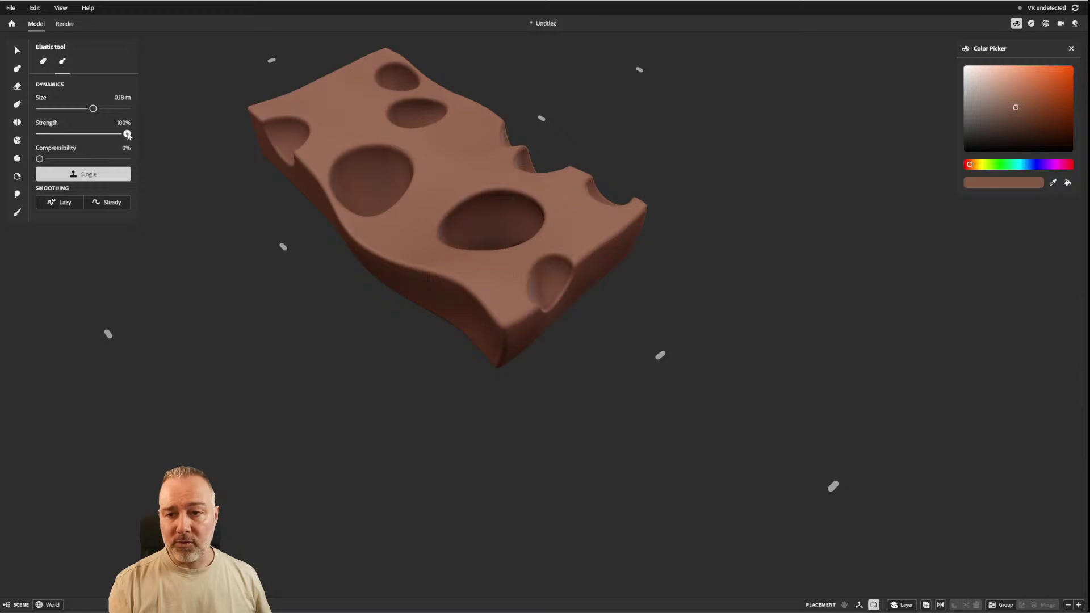
pyautogui.moveTo(350, 213)
pyautogui.mouseDown()
pyautogui.moveTo(344, 228)
pyautogui.moveTo(309, 243)
pyautogui.moveTo(318, 246)
pyautogui.moveTo(296, 286)
pyautogui.moveTo(307, 244)
pyautogui.moveTo(290, 284)
pyautogui.moveTo(310, 220)
pyautogui.moveTo(275, 243)
pyautogui.moveTo(329, 209)
pyautogui.moveTo(401, 241)
pyautogui.mouseUp()
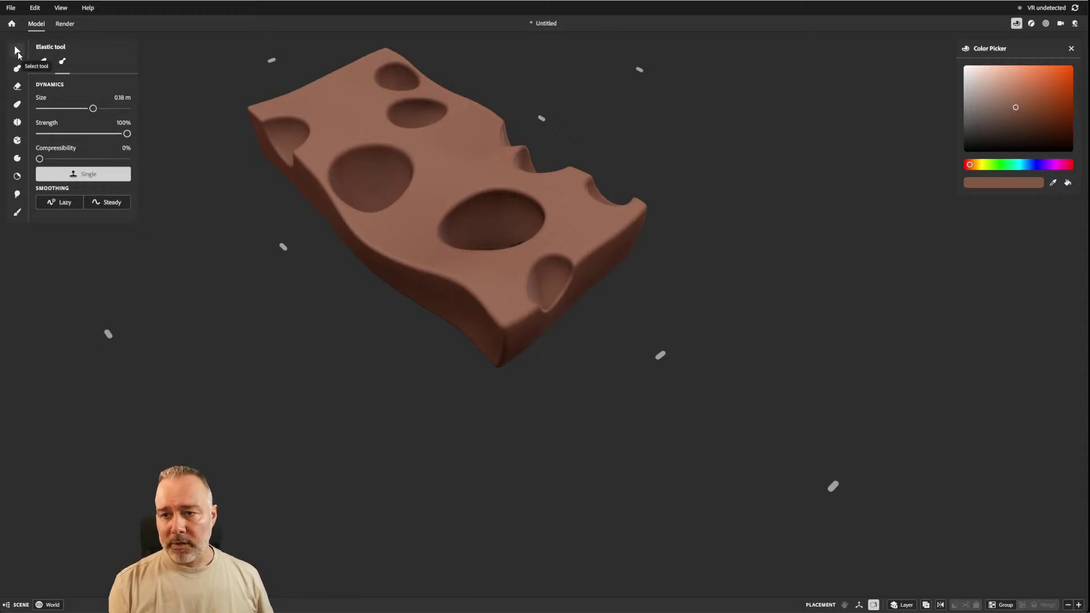
# Switch through the Clay and Erase tools to Warp and deform the slab's middle between the large hollows at 0.10 m.
pyautogui.click(17, 69)
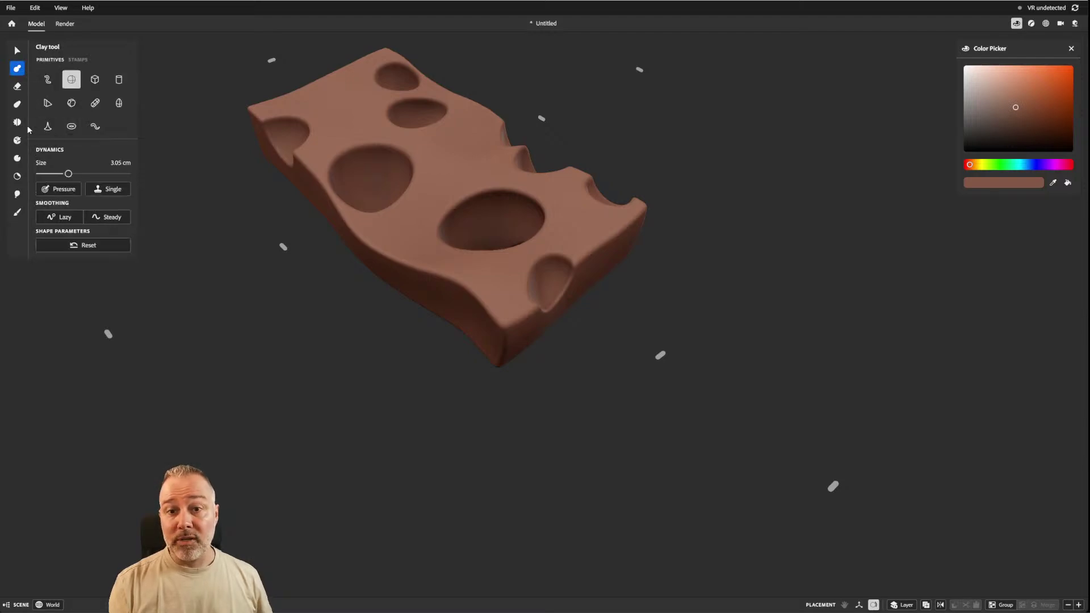
pyautogui.click(17, 87)
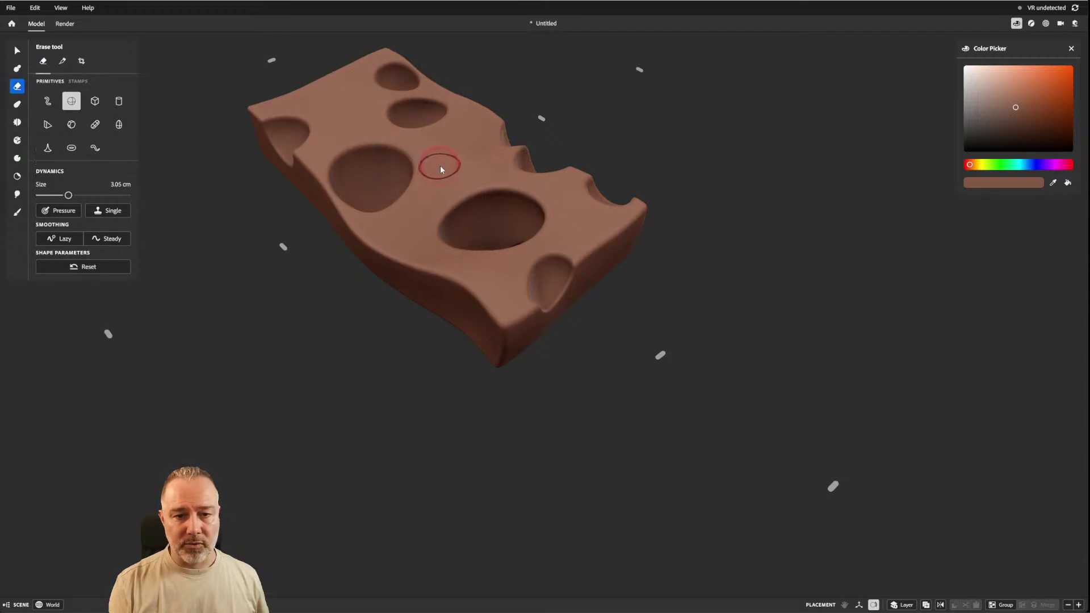
pyautogui.press('c')
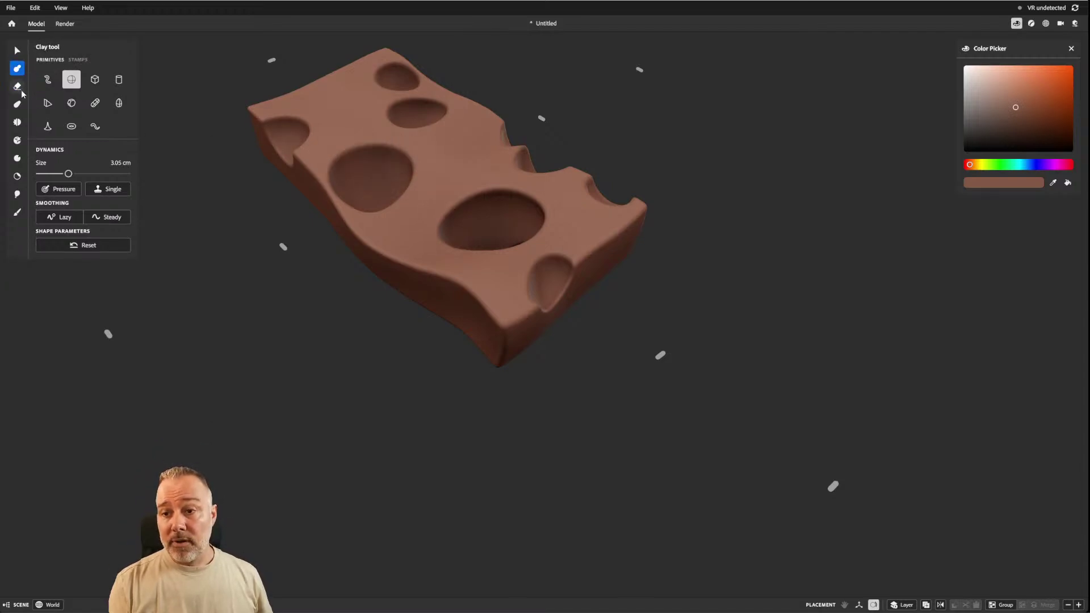
pyautogui.click(17, 105)
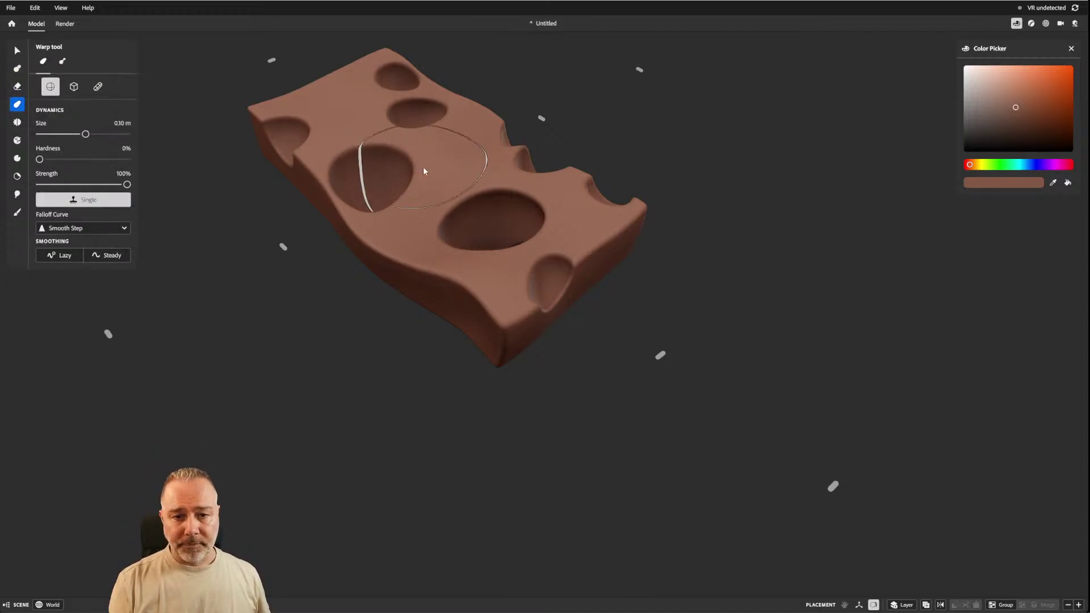
pyautogui.press('w')
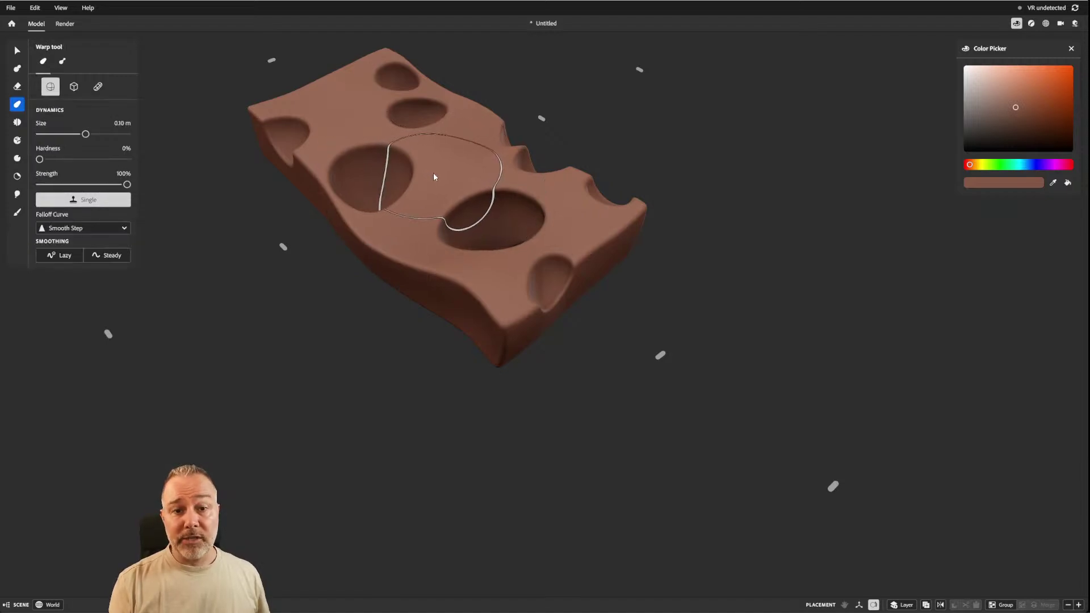
pyautogui.moveTo(437, 174)
pyautogui.mouseDown()
pyautogui.moveTo(453, 175)
pyautogui.moveTo(436, 161)
pyautogui.mouseUp()
pyautogui.press('w')
pyautogui.press('w')
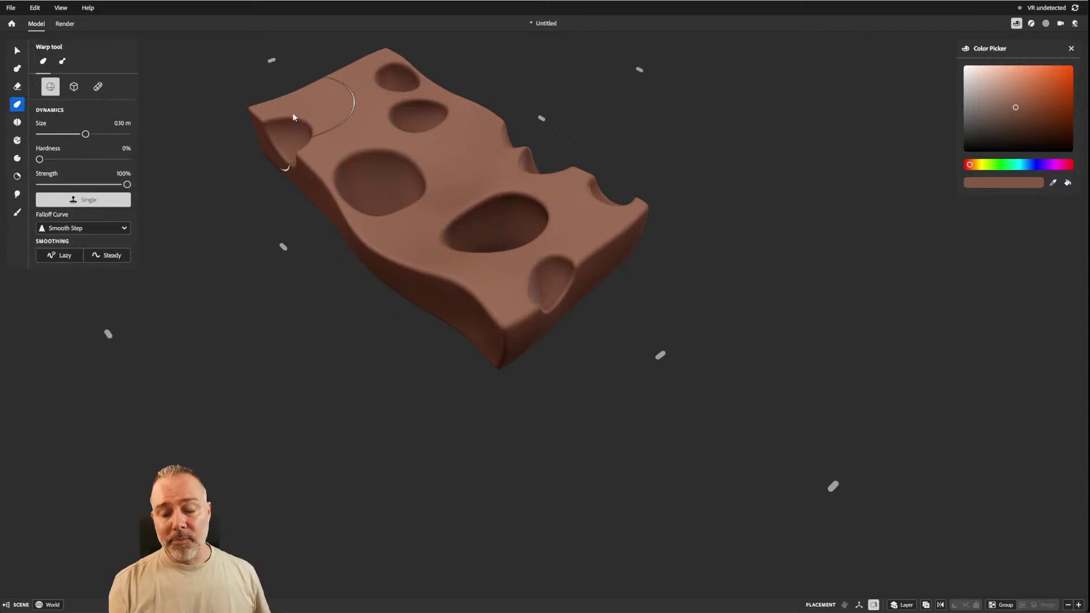
# Draw creases on the slab around the central hollow and beside the pierced hole with the Crease tool at 10% strength.
pyautogui.moveTo(326, 139); pyautogui.dragTo(475, 147, button='middle')
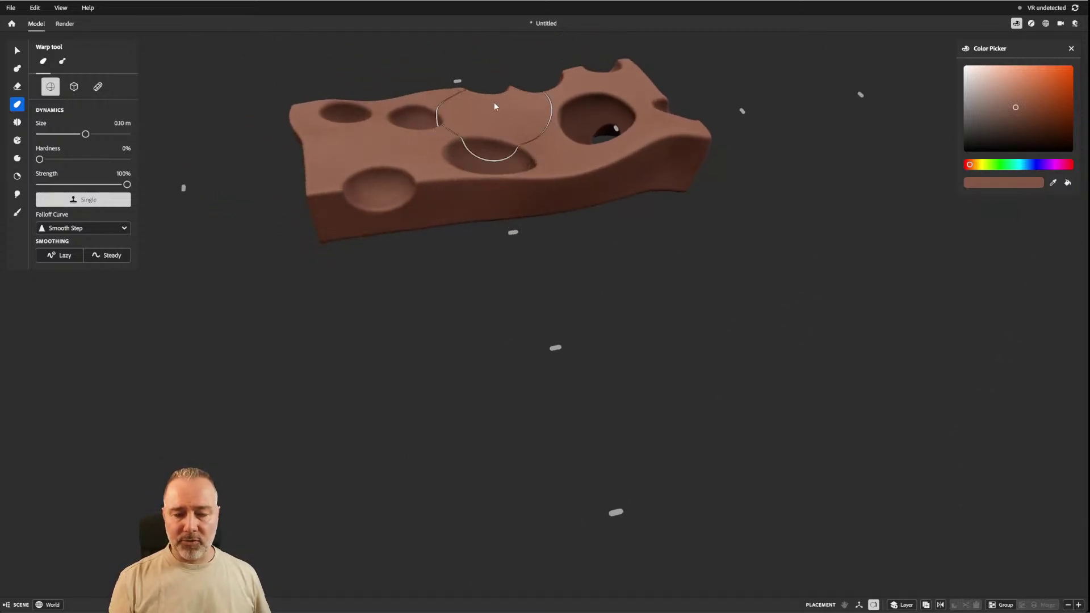
pyautogui.moveTo(495, 106); pyautogui.dragTo(529, 127, button='middle')
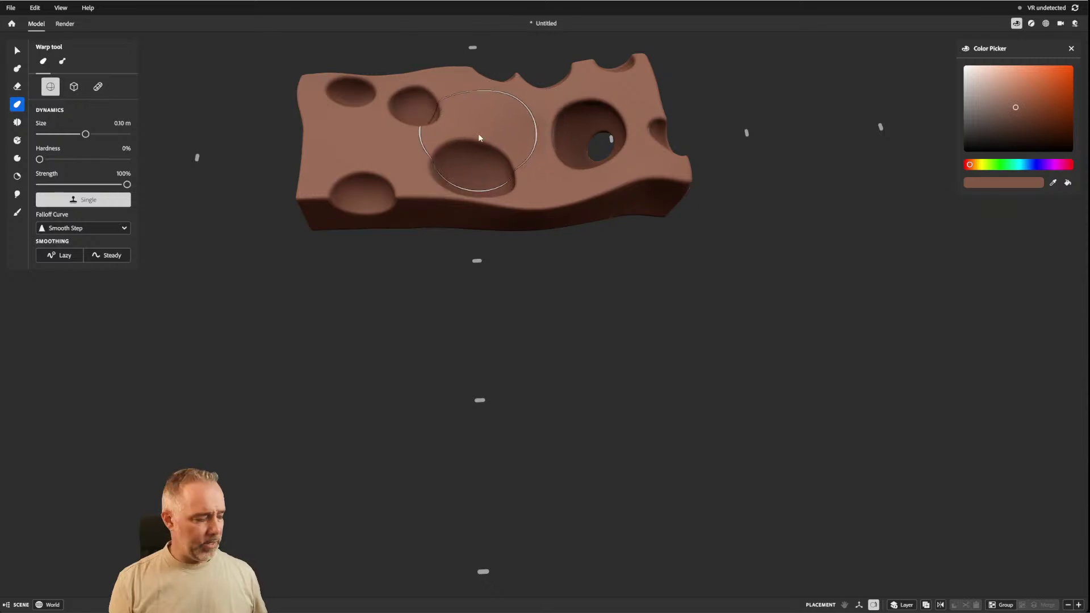
pyautogui.moveTo(445, 165)
pyautogui.keyDown('alt'); pyautogui.mouseDown(button='right')
pyautogui.moveTo(445, 237)
pyautogui.moveTo(476, 200)
pyautogui.mouseUp(button='right'); pyautogui.keyUp('alt')
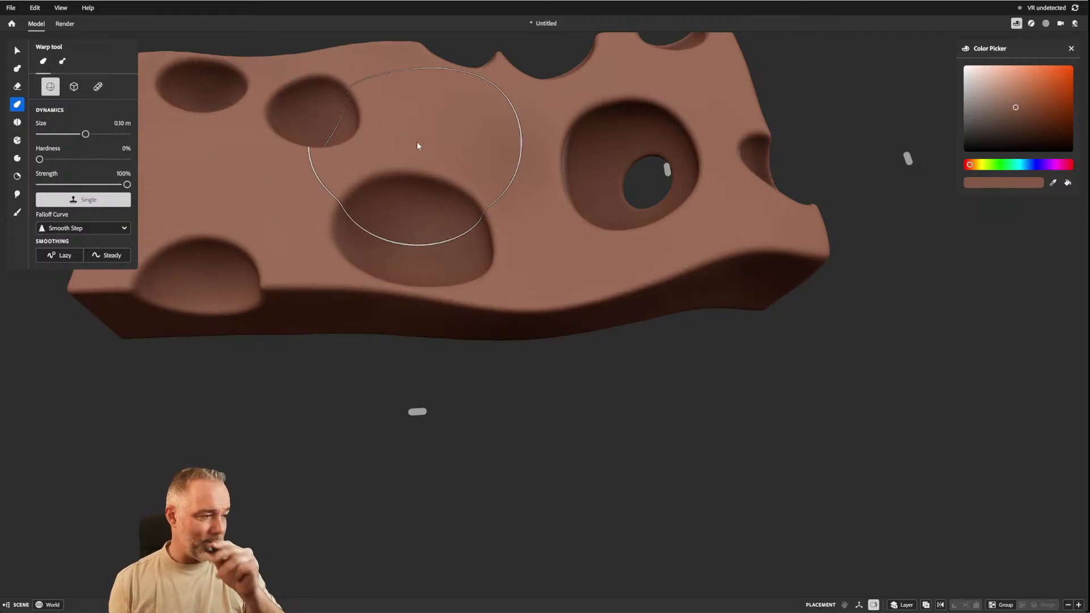
pyautogui.click(18, 123)
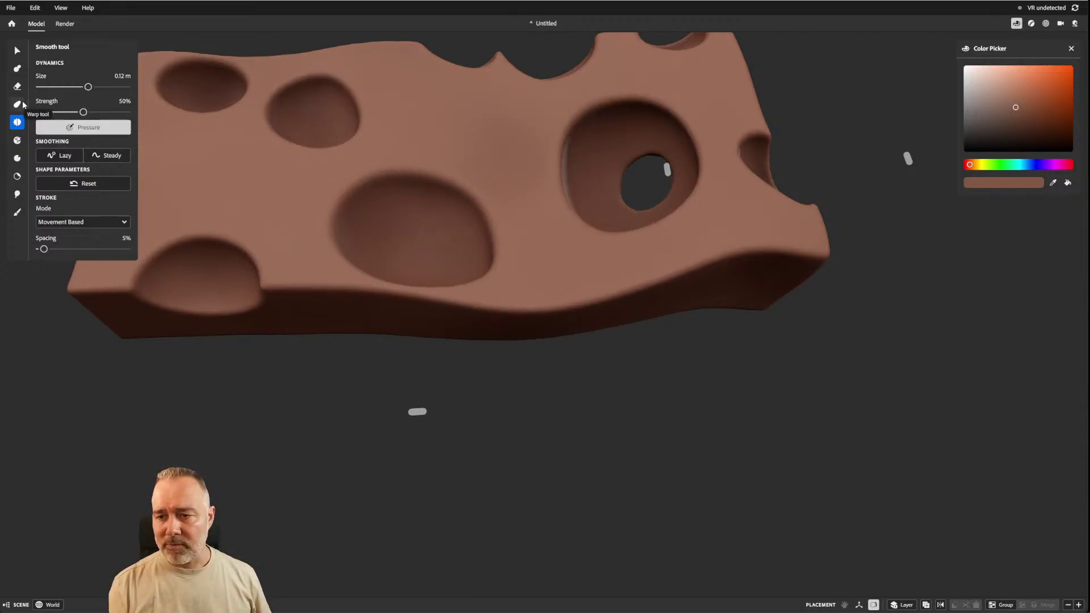
pyautogui.click(17, 140)
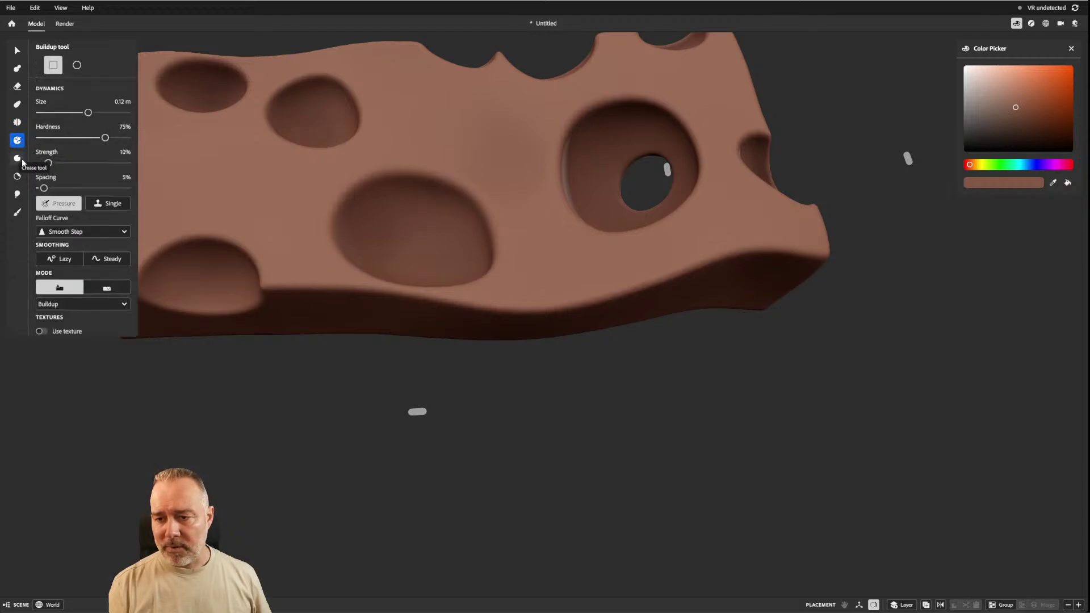
pyautogui.click(17, 158)
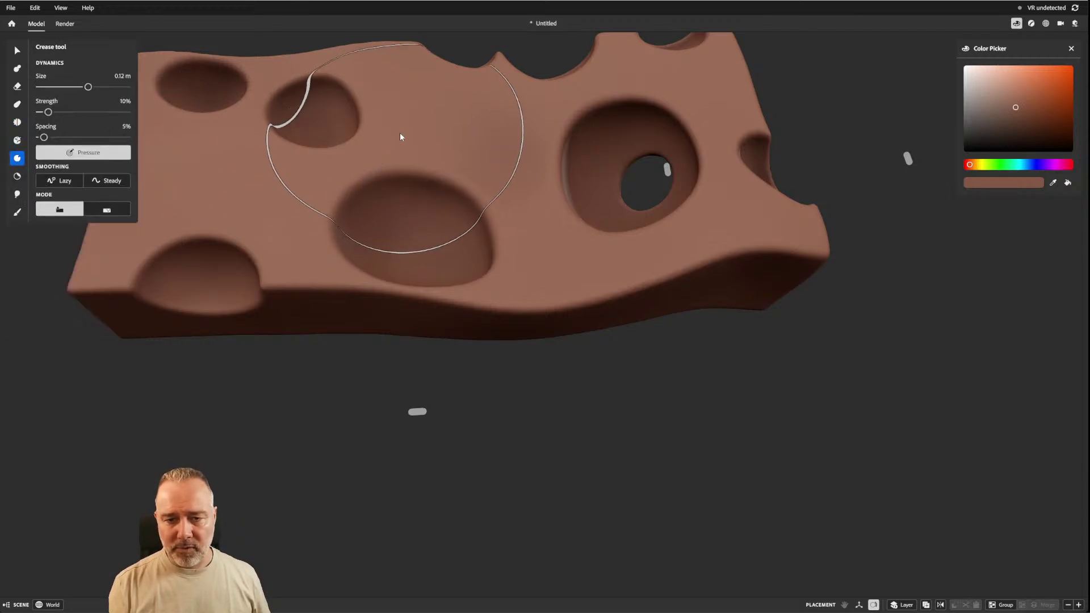
pyautogui.moveTo(352, 175); pyautogui.dragTo(479, 100)
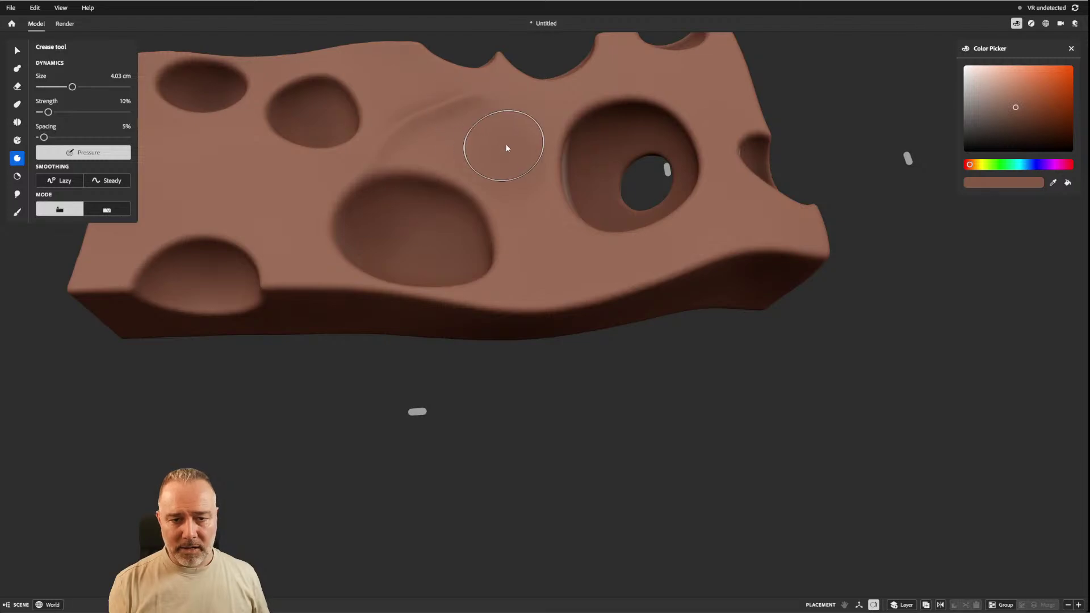
pyautogui.moveTo(582, 282); pyautogui.dragTo(470, 143)
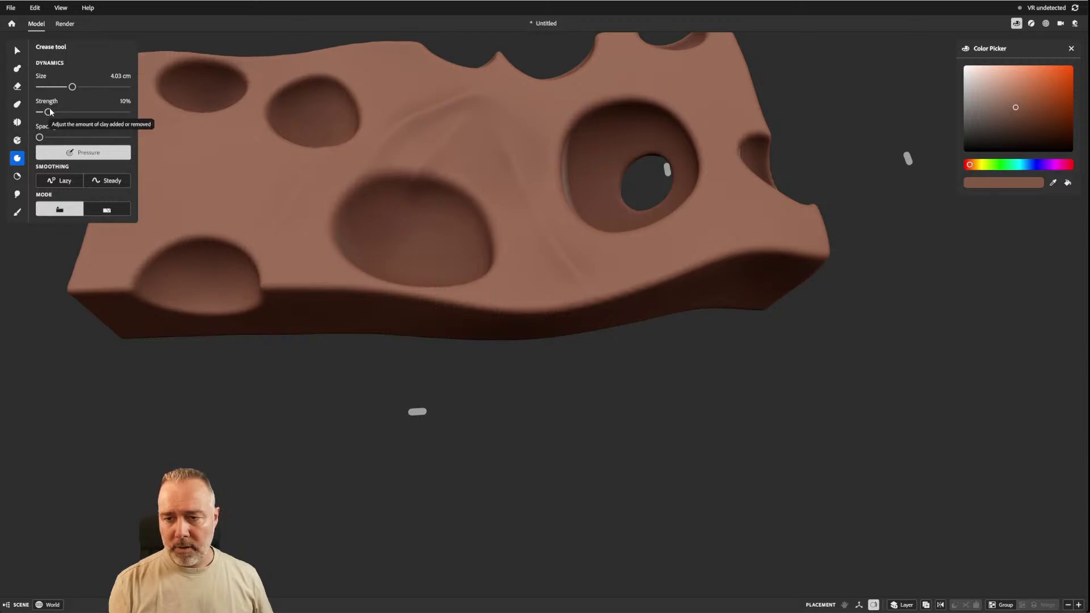
# Set the Crease tool to 52% strength and 0% spacing and draw strong ridges around the edge hollow near the slab's end.
pyautogui.moveTo(279, 139)
pyautogui.mouseDown()
pyautogui.moveTo(252, 160)
pyautogui.moveTo(224, 236)
pyautogui.mouseUp()
pyautogui.moveTo(302, 180)
pyautogui.keyDown('alt'); pyautogui.mouseDown()
pyautogui.moveTo(364, 149)
pyautogui.moveTo(258, 277)
pyautogui.mouseUp(); pyautogui.keyUp('alt')
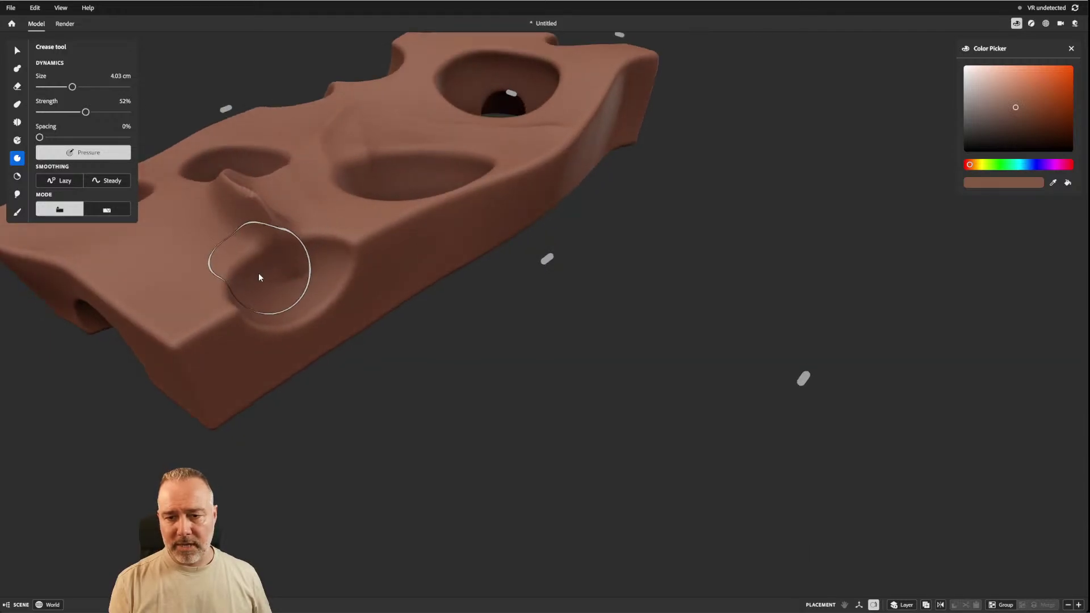
pyautogui.keyDown('alt'); pyautogui.moveTo(288, 177); pyautogui.dragTo(313, 104); pyautogui.keyUp('alt')
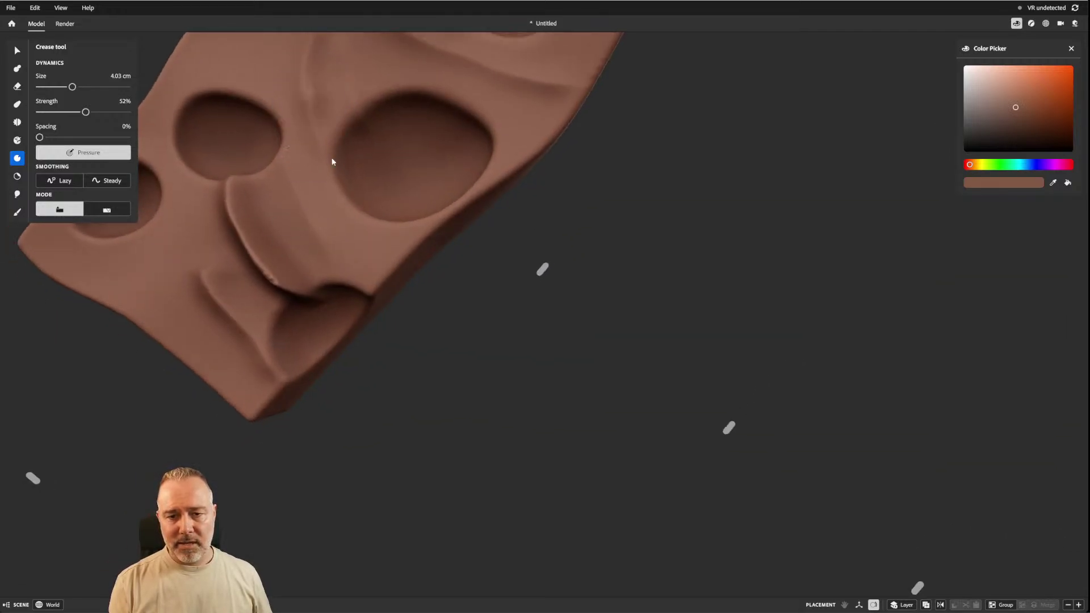
pyautogui.moveTo(387, 188)
pyautogui.keyDown('alt'); pyautogui.mouseDown()
pyautogui.moveTo(311, 142)
pyautogui.moveTo(338, 172)
pyautogui.moveTo(315, 132)
pyautogui.mouseUp(); pyautogui.keyUp('alt')
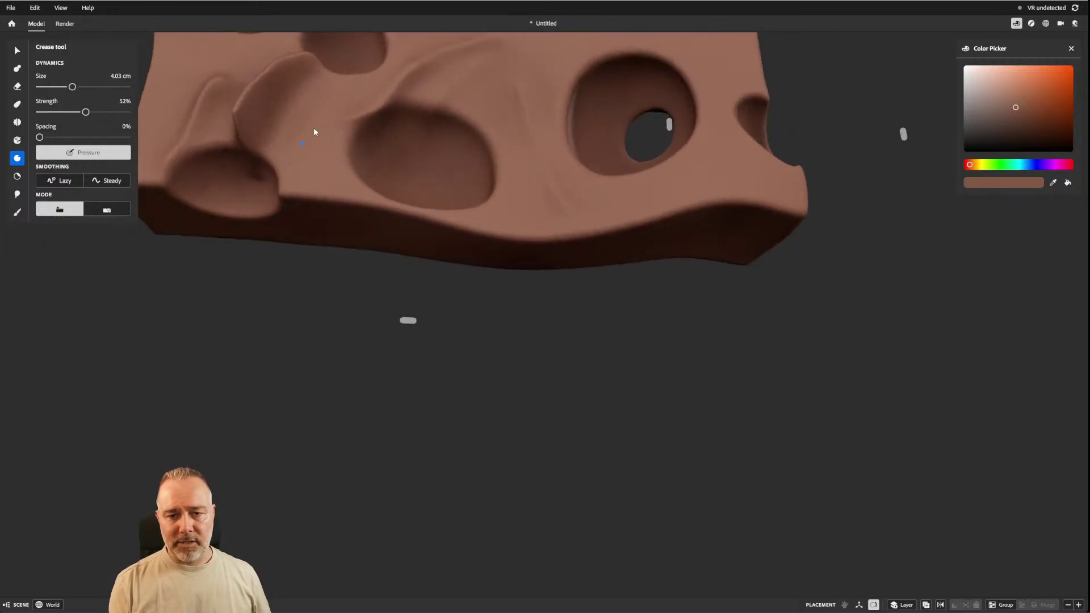
# Soften the ridges above the edge hollow with the Smooth tool at 0.12 m and 50% strength.
pyautogui.press('shift')
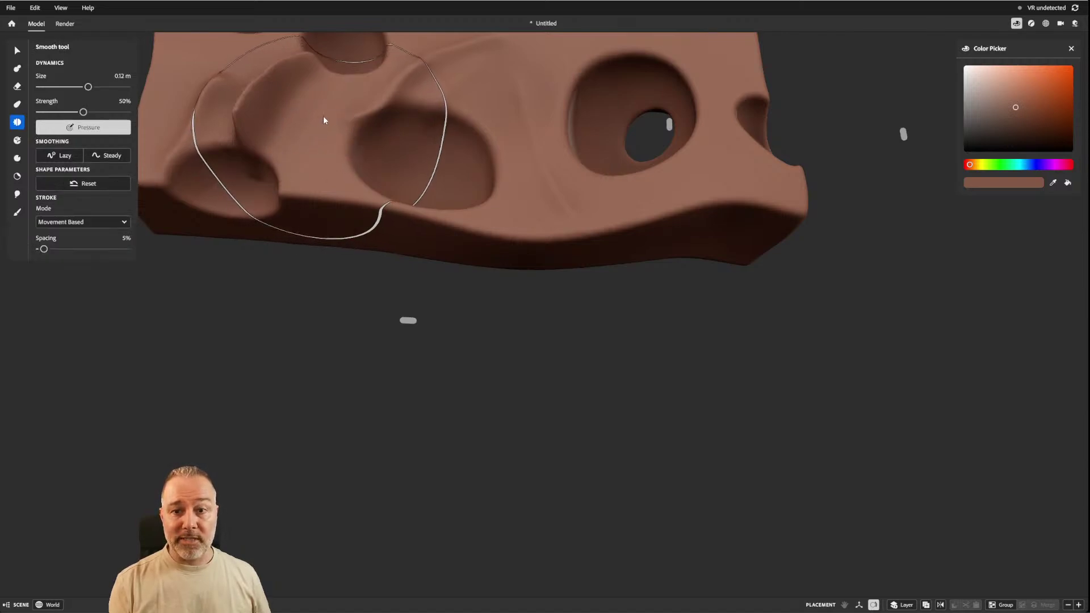
pyautogui.keyDown('alt'); pyautogui.moveTo(366, 137); pyautogui.dragTo(547, 245, button='middle'); pyautogui.keyUp('alt')
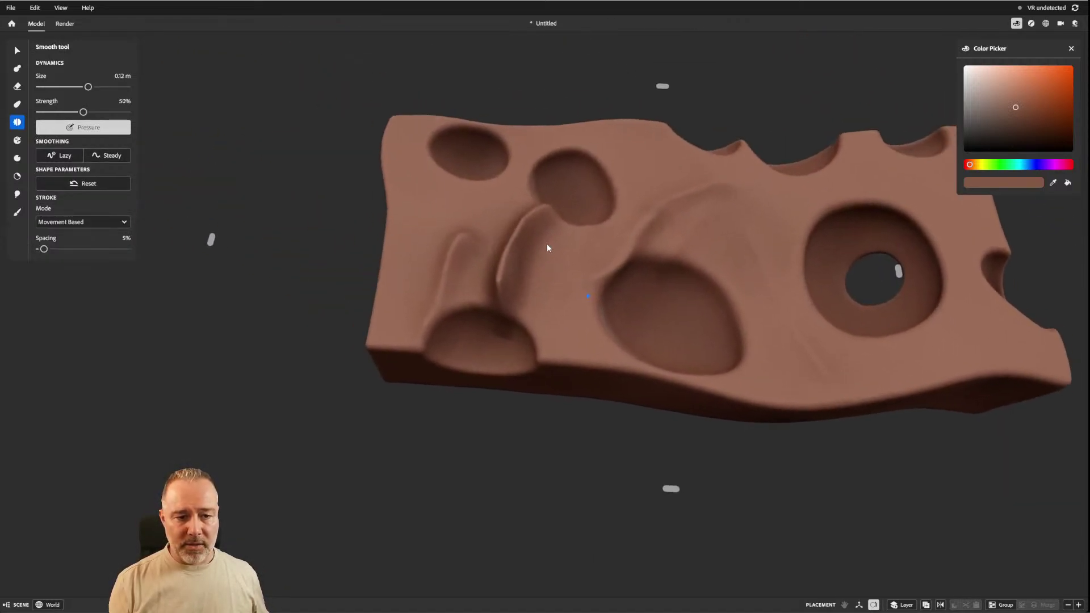
pyautogui.moveTo(548, 248)
pyautogui.mouseDown()
pyautogui.moveTo(518, 207)
pyautogui.moveTo(511, 251)
pyautogui.moveTo(503, 238)
pyautogui.moveTo(527, 238)
pyautogui.moveTo(465, 244)
pyautogui.mouseUp()
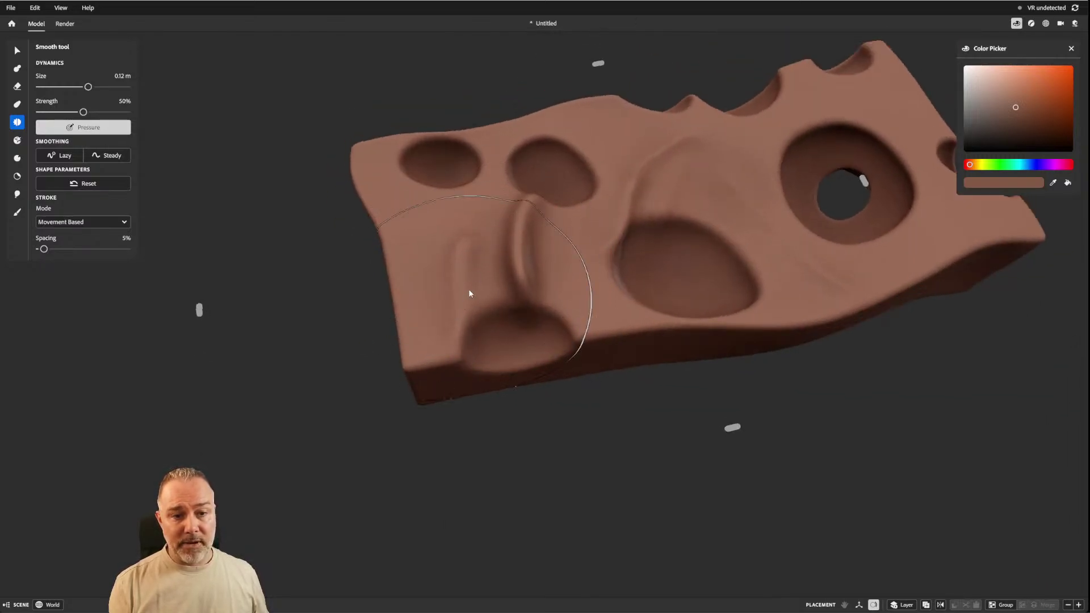
pyautogui.moveTo(469, 290)
pyautogui.mouseDown()
pyautogui.moveTo(533, 278)
pyautogui.moveTo(510, 261)
pyautogui.mouseUp()
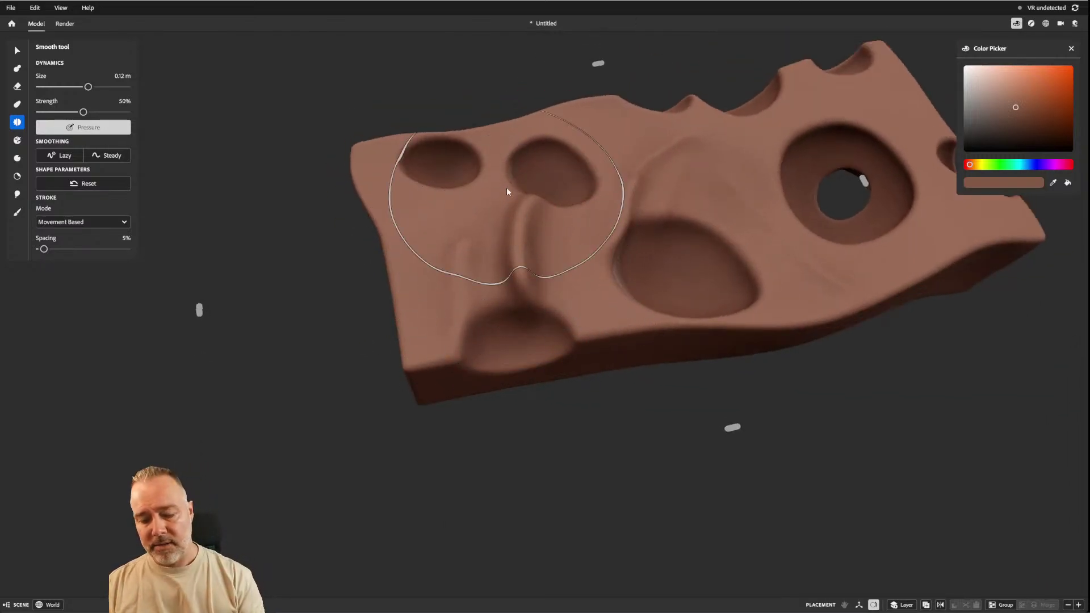
# Start a new project, discarding the slab, and place a sphere primitive of about 0.74 m at the centre.
pyautogui.hotkey('ctrl', 'n')
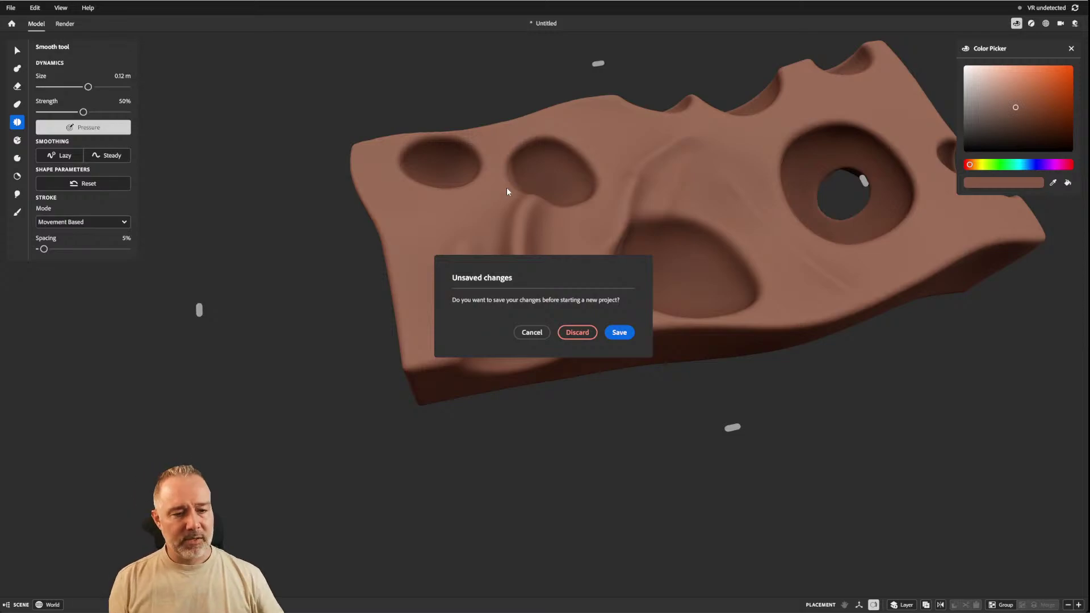
pyautogui.click(575, 334)
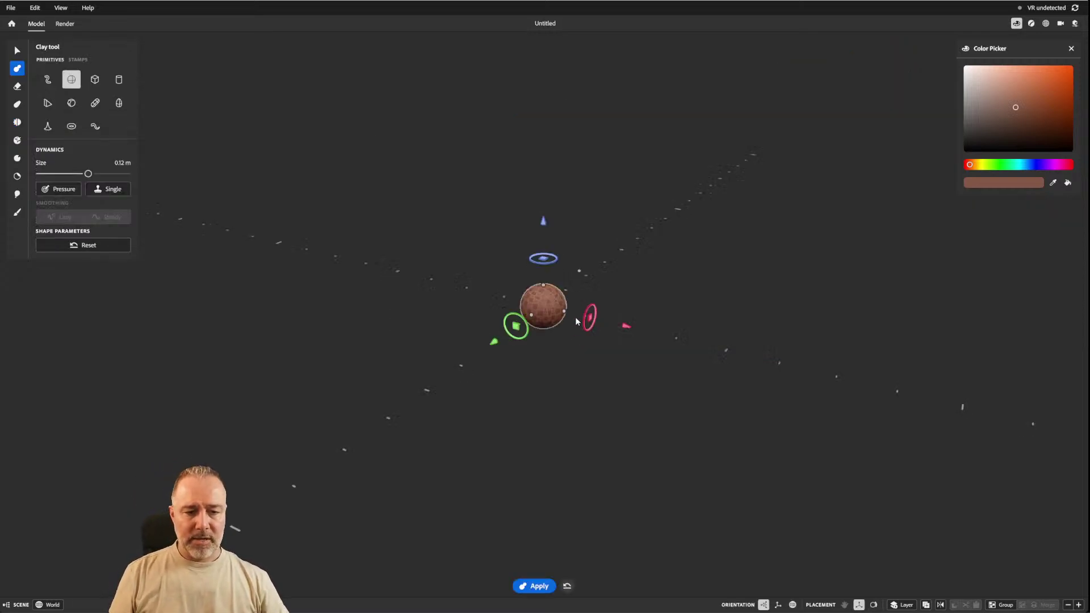
pyautogui.click(95, 80)
pyautogui.moveTo(564, 264); pyautogui.dragTo(564, 322, button='middle')
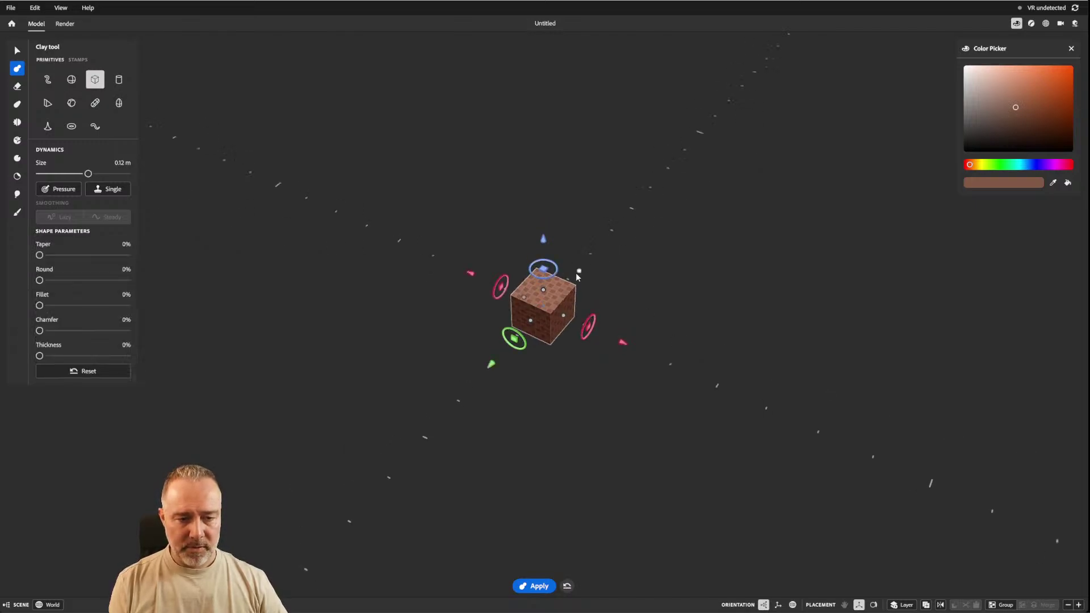
pyautogui.moveTo(577, 272); pyautogui.dragTo(778, 169)
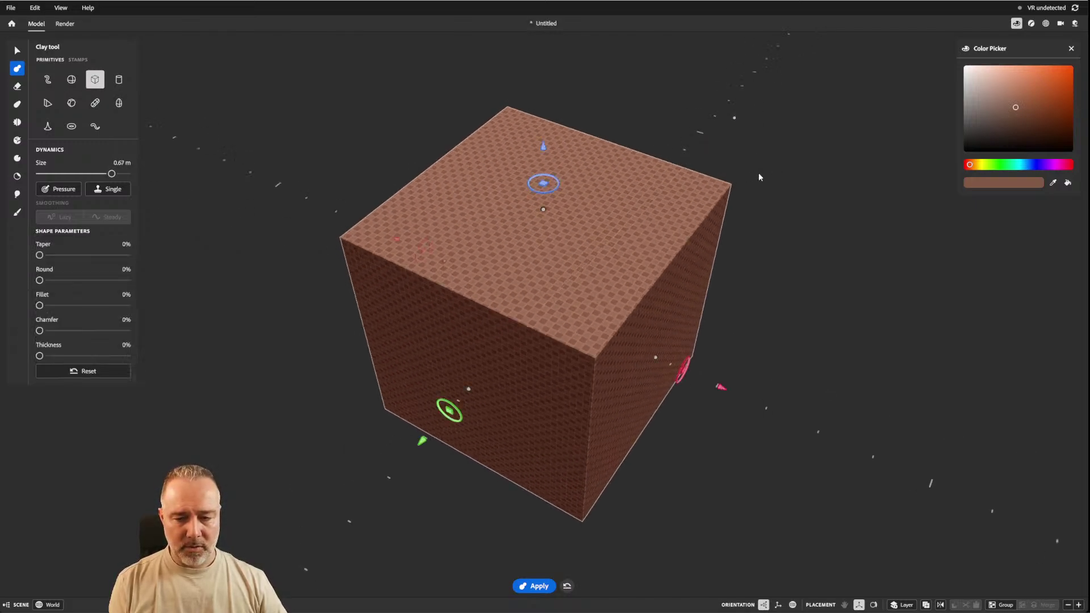
pyautogui.click(71, 79)
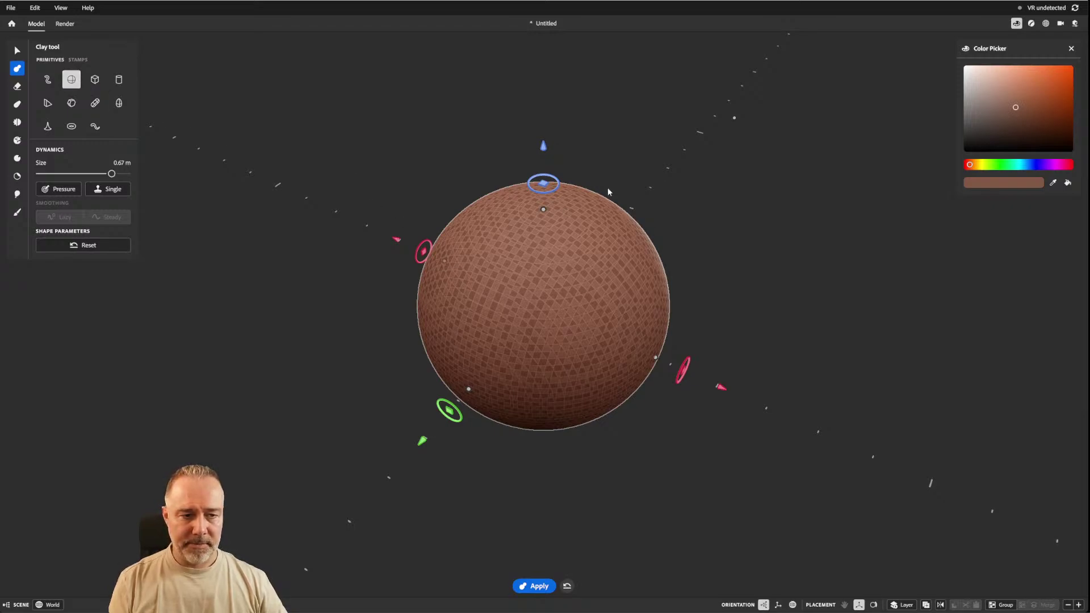
pyautogui.moveTo(733, 120); pyautogui.dragTo(755, 97)
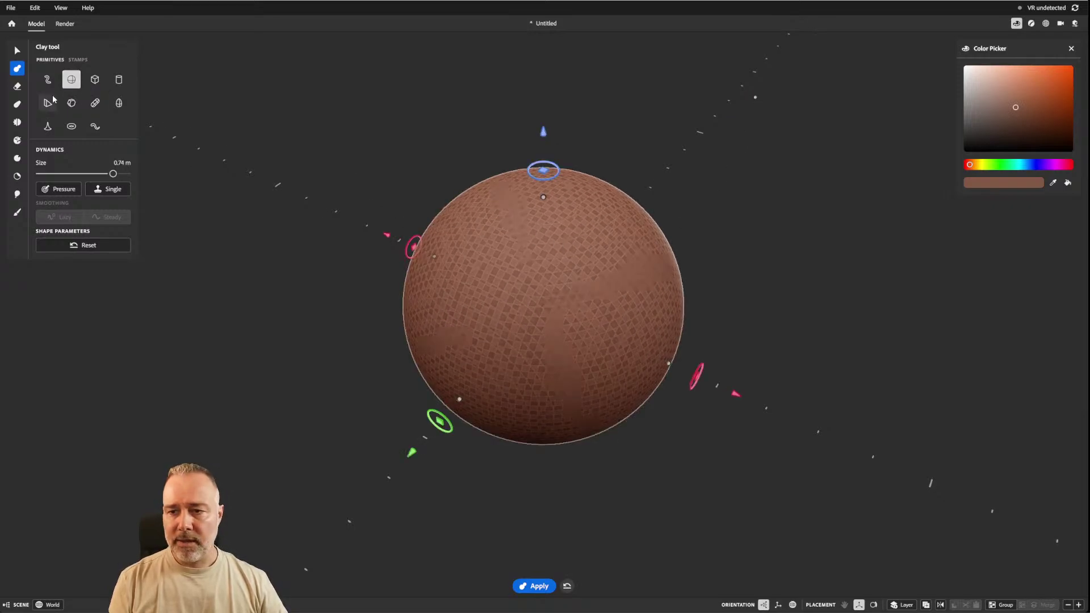
pyautogui.click(17, 122)
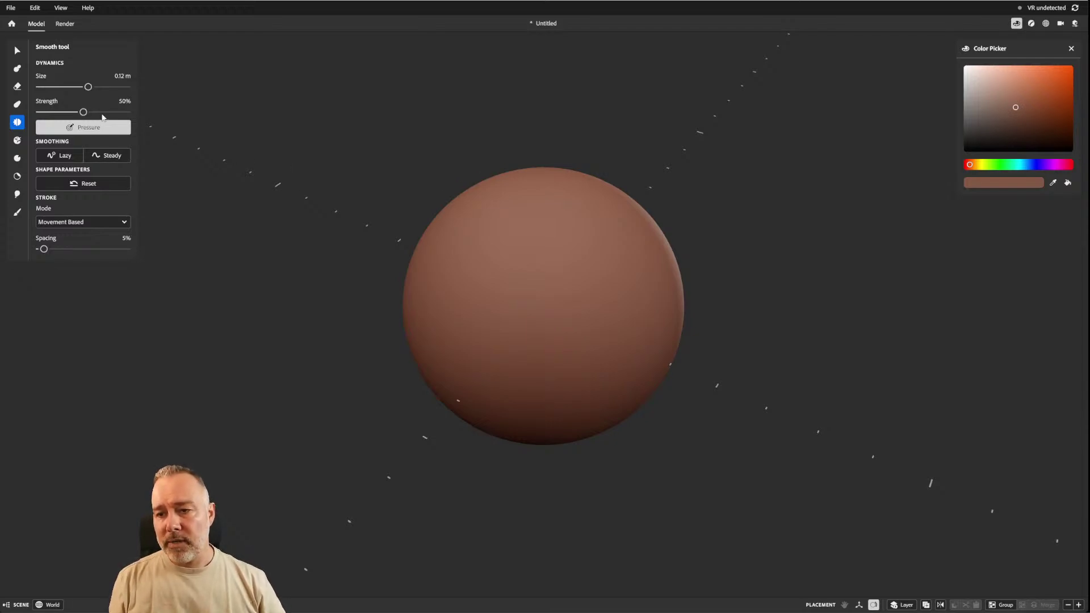
# Draw several curved ridges on one side of the sphere with the Crease tool at 0.12 m and 52% strength, undoing the last stroke.
pyautogui.click(18, 160)
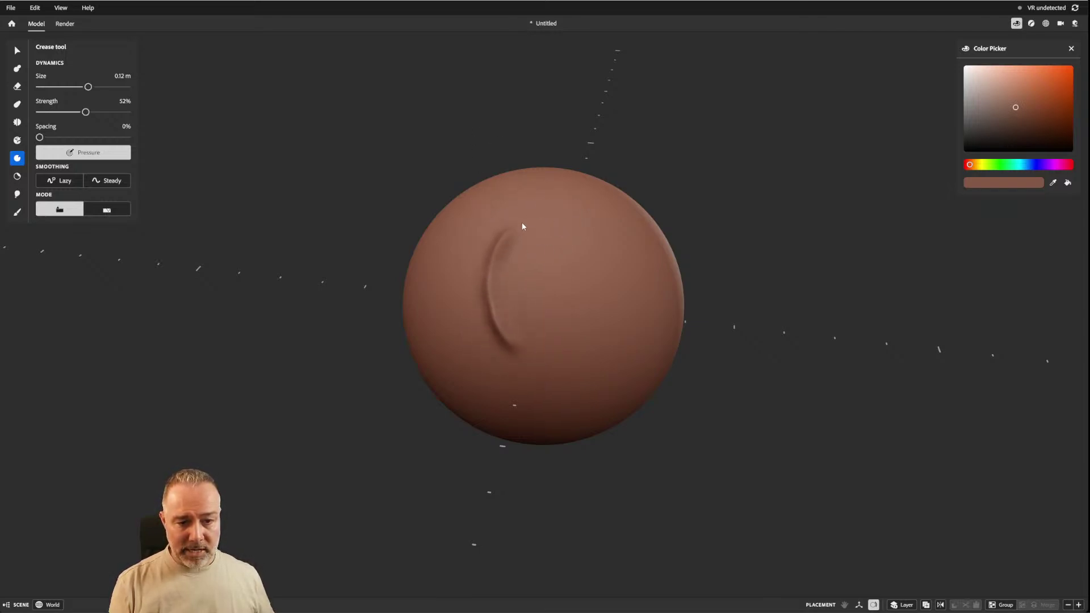
pyautogui.moveTo(475, 260); pyautogui.dragTo(505, 195, button='middle')
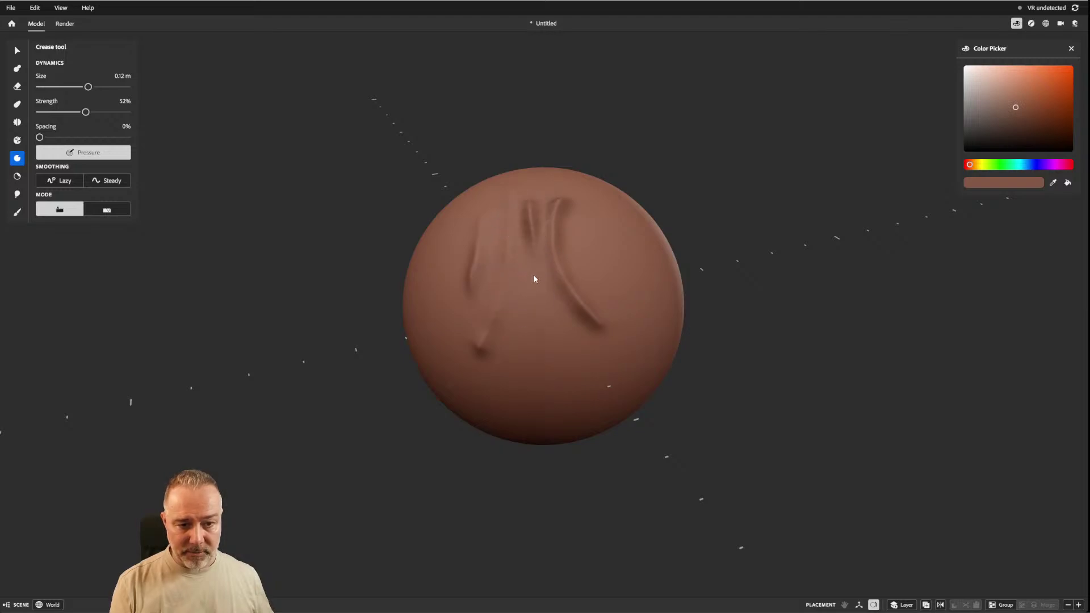
pyautogui.moveTo(523, 240); pyautogui.dragTo(571, 226, button='middle')
pyautogui.moveTo(612, 214); pyautogui.dragTo(587, 211, button='middle')
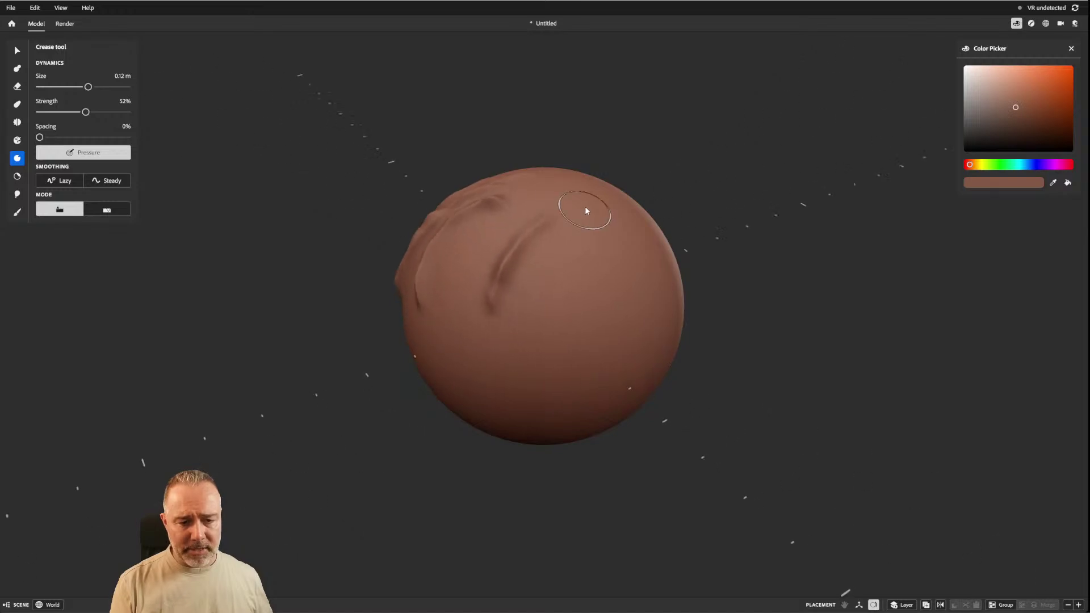
pyautogui.hotkey('ctrl', 'z')
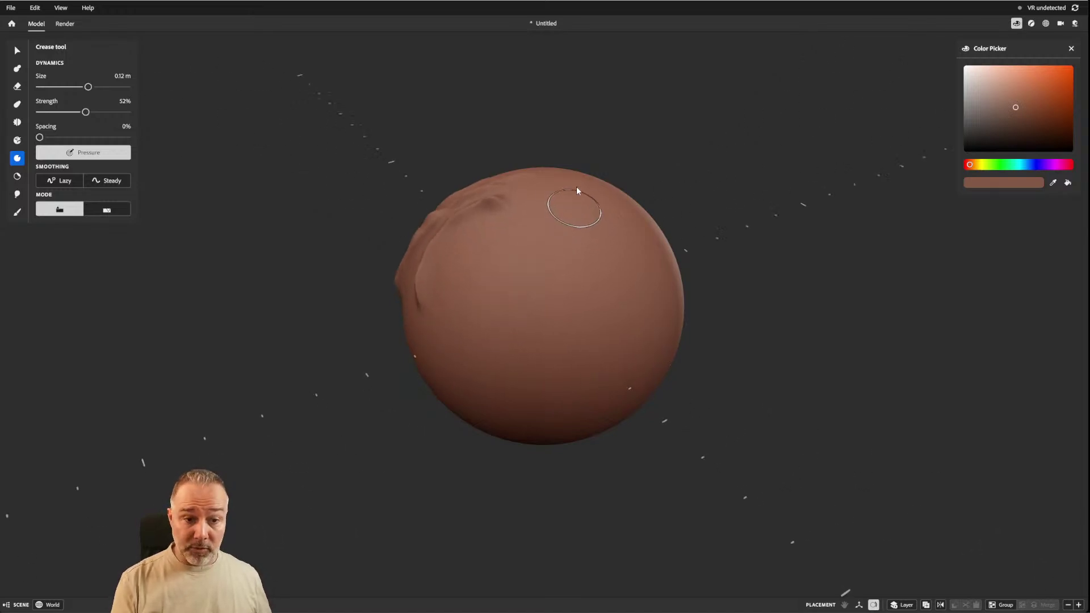
# Check how the brush scales with zoom and add a short curved crease on the sphere beside the existing ridges.
pyautogui.scroll(5, 591, 307)
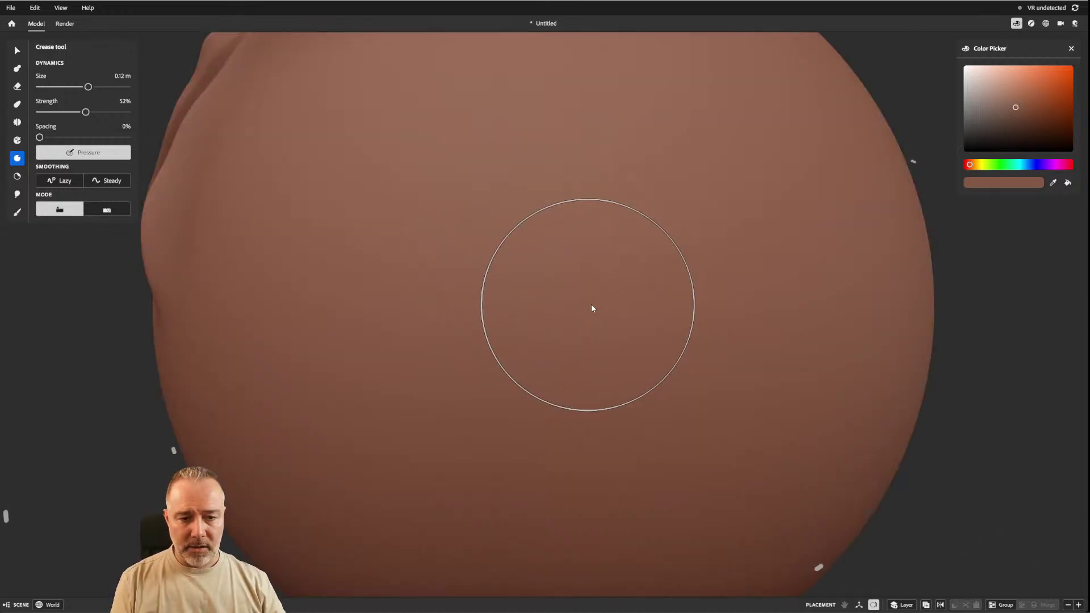
pyautogui.scroll(-8, 591, 307)
pyautogui.scroll(3, 592, 306)
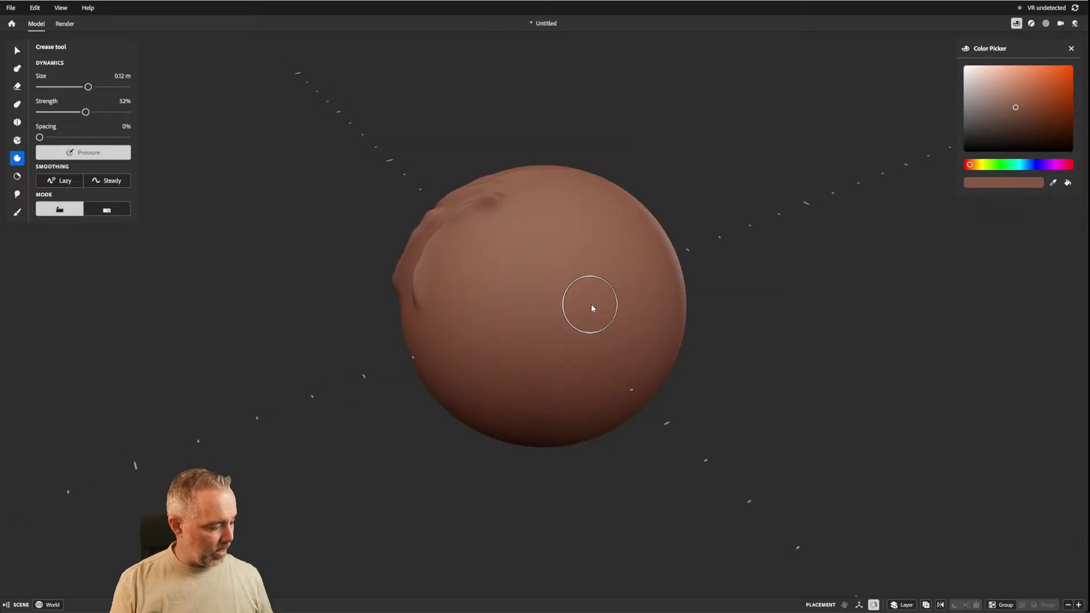
pyautogui.keyDown('alt'); pyautogui.moveTo(480, 250); pyautogui.dragTo(504, 261); pyautogui.keyUp('alt')
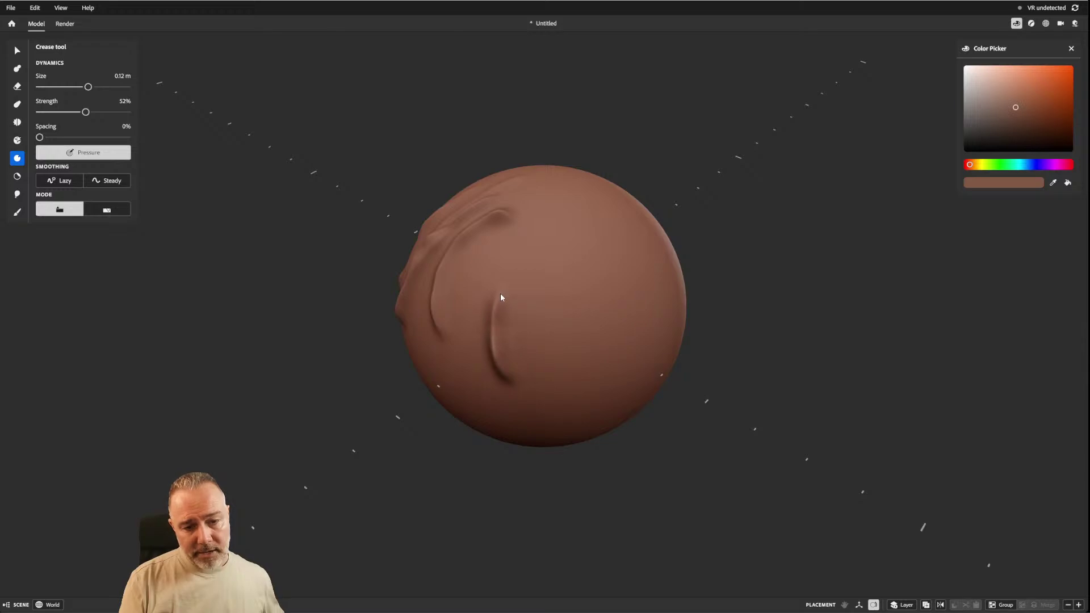
# Enable Lazy smoothing for the Crease tool and try long curved creases on the blank side of the sphere, undoing each one.
pyautogui.keyDown('alt'); pyautogui.moveTo(556, 245); pyautogui.dragTo(545, 250); pyautogui.keyUp('alt')
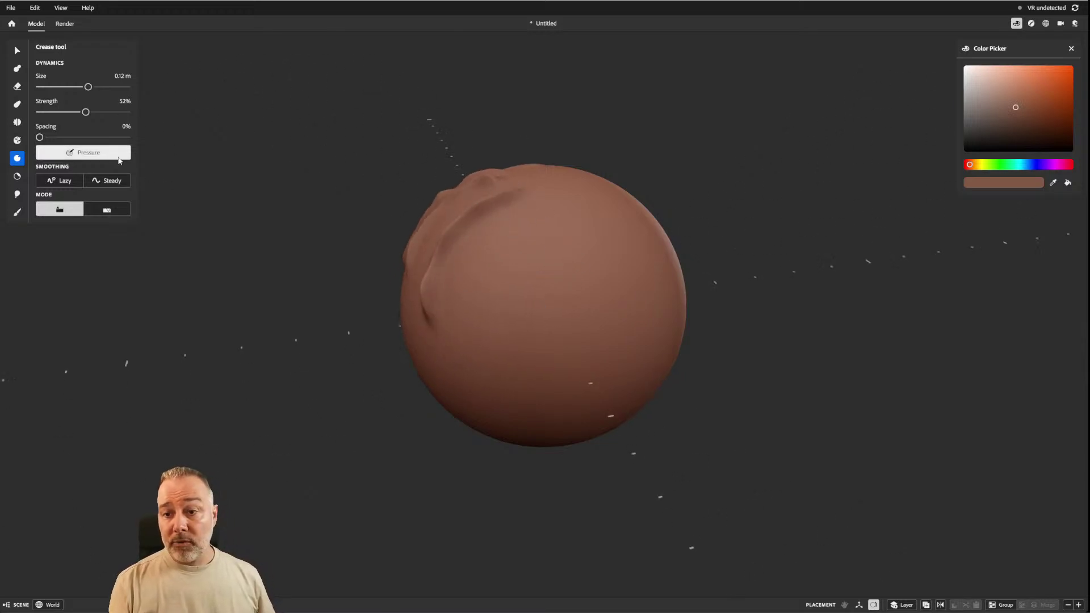
pyautogui.click(63, 180)
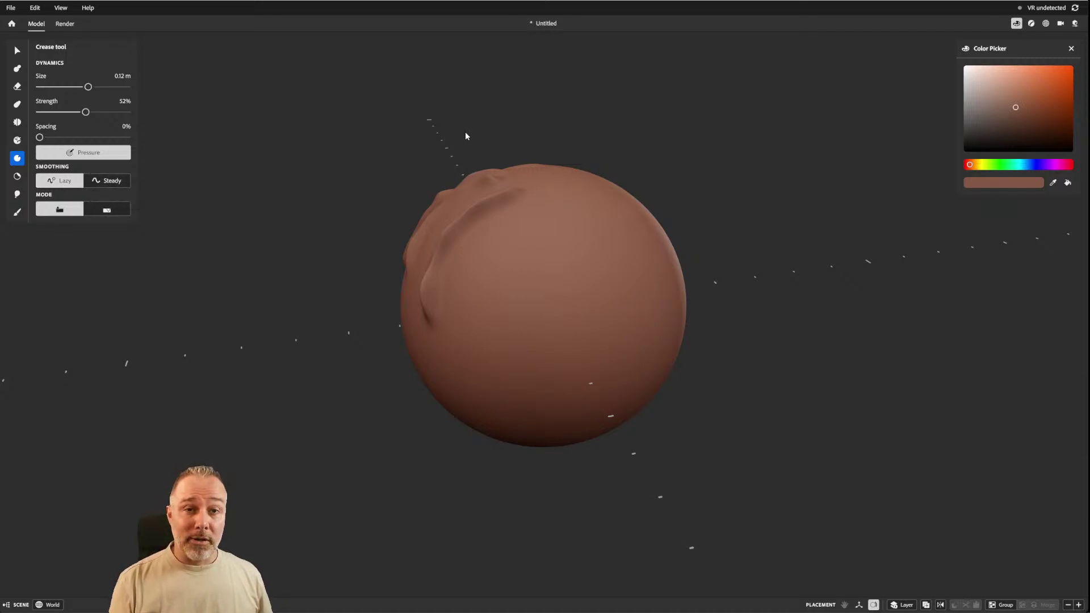
pyautogui.moveTo(510, 180); pyautogui.dragTo(485, 182, button='middle')
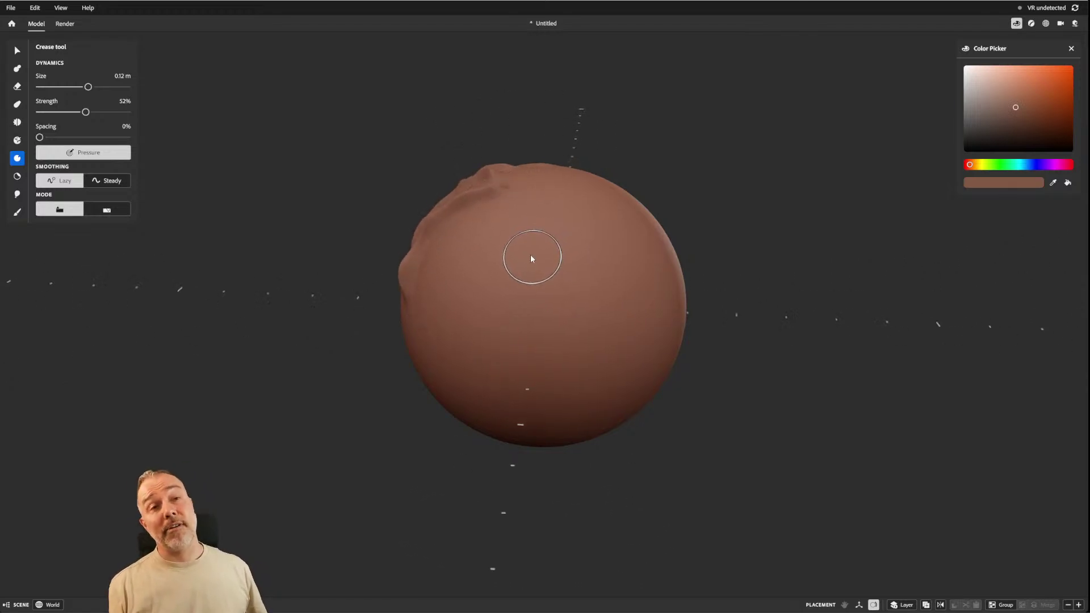
pyautogui.moveTo(519, 239); pyautogui.dragTo(539, 226, button='middle')
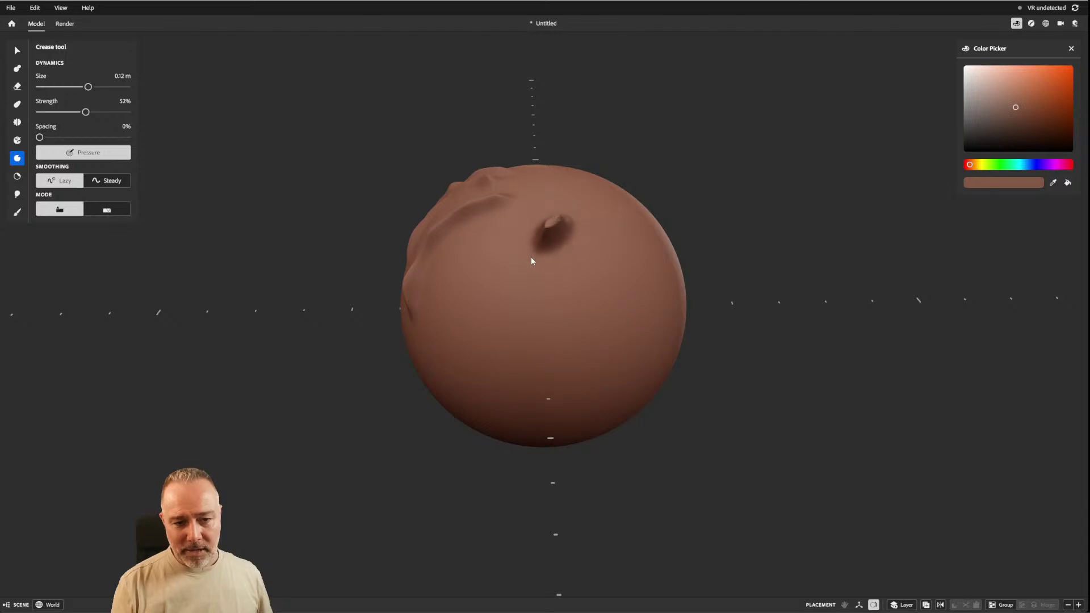
pyautogui.moveTo(500, 340); pyautogui.dragTo(503, 399)
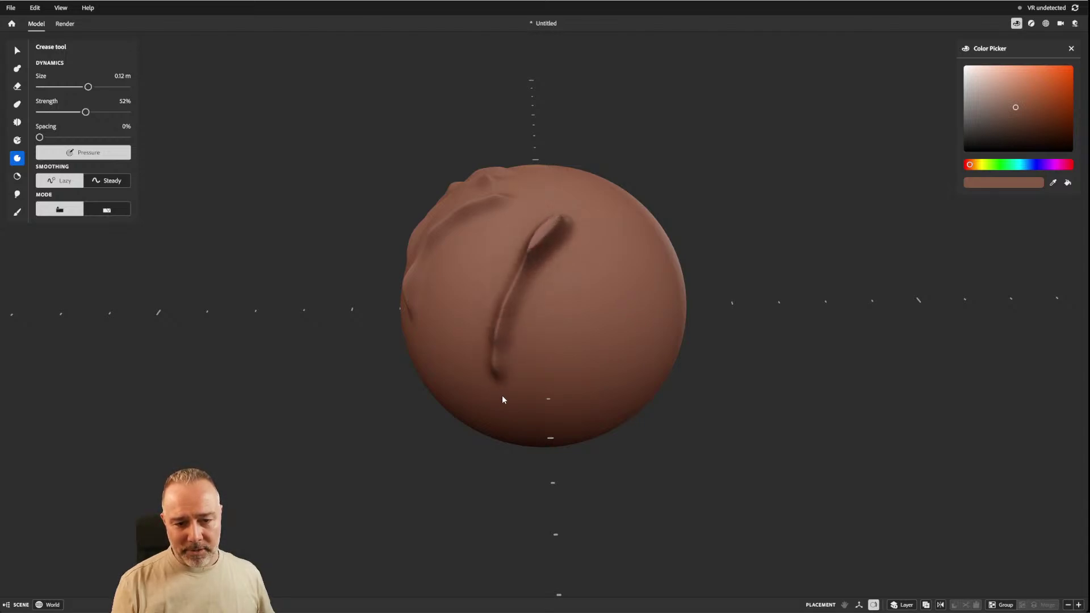
pyautogui.hotkey('ctrl', 'z')
pyautogui.moveTo(487, 355)
pyautogui.mouseDown()
pyautogui.moveTo(493, 258)
pyautogui.moveTo(565, 222)
pyautogui.mouseUp()
pyautogui.hotkey('ctrl', 'z')
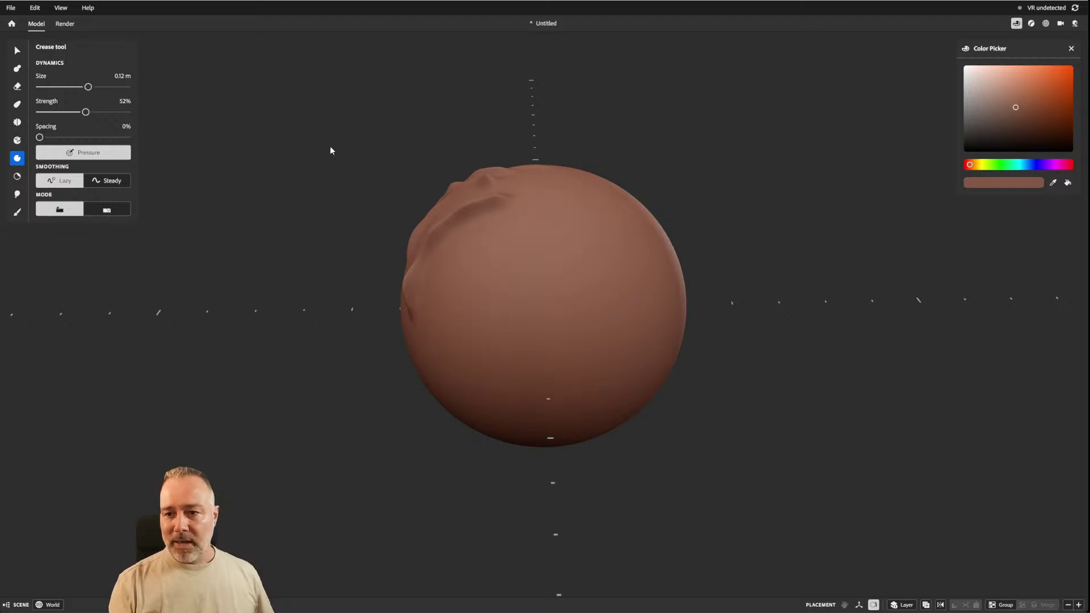
# Turn off pressure sensitivity, set the Crease strength to 30% and try a long stroke up the sphere, undoing it.
pyautogui.click(124, 154)
pyautogui.moveTo(85, 112); pyautogui.dragTo(66, 112)
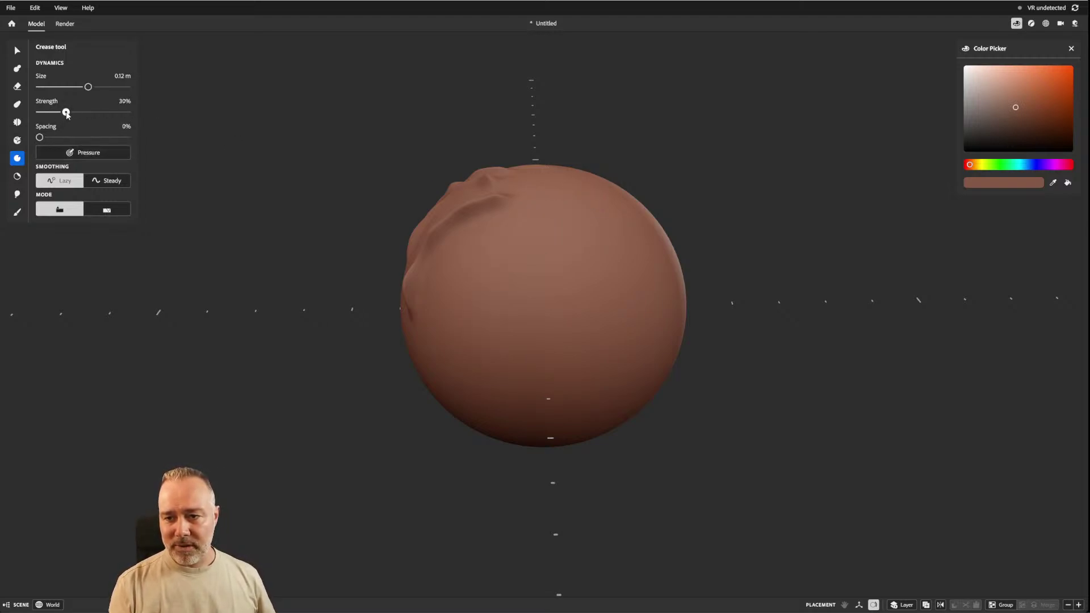
pyautogui.moveTo(507, 356)
pyautogui.mouseDown()
pyautogui.moveTo(487, 322)
pyautogui.moveTo(499, 250)
pyautogui.moveTo(534, 215)
pyautogui.mouseUp()
pyautogui.hotkey('ctrl', 'z')
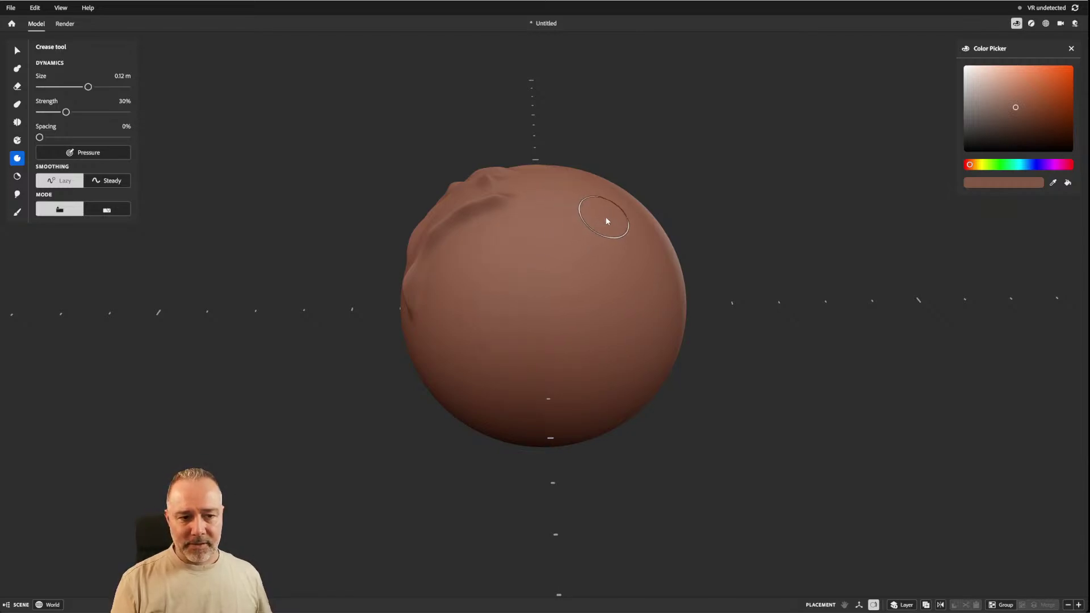
pyautogui.hotkey('ctrl', 'z')
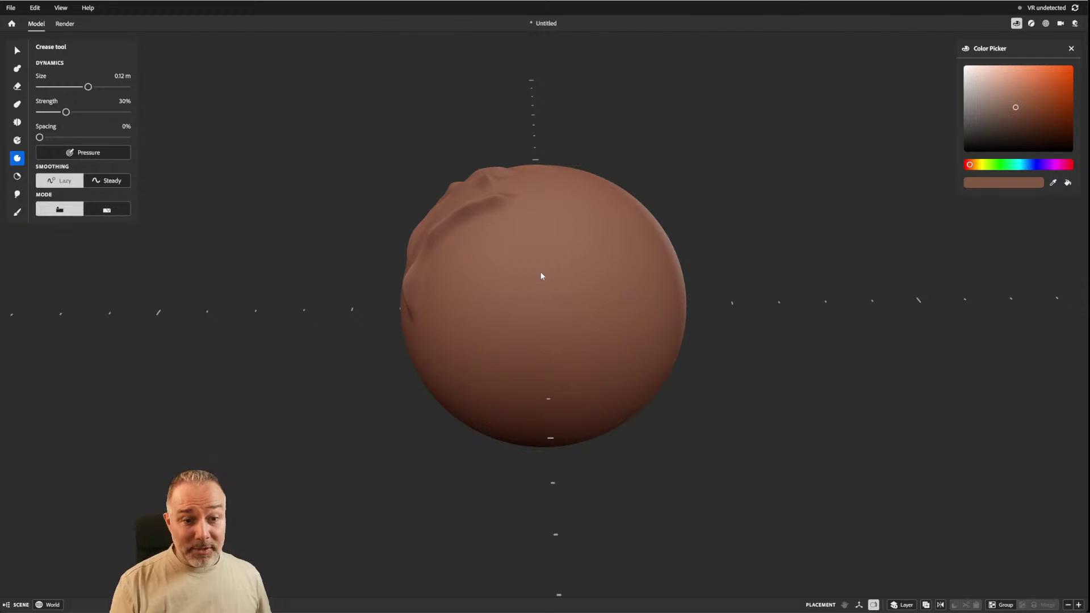
# Try a curl and more curved creases with Lazy smoothing at 30% strength, undoing each stroke.
pyautogui.moveTo(545, 257); pyautogui.dragTo(552, 250)
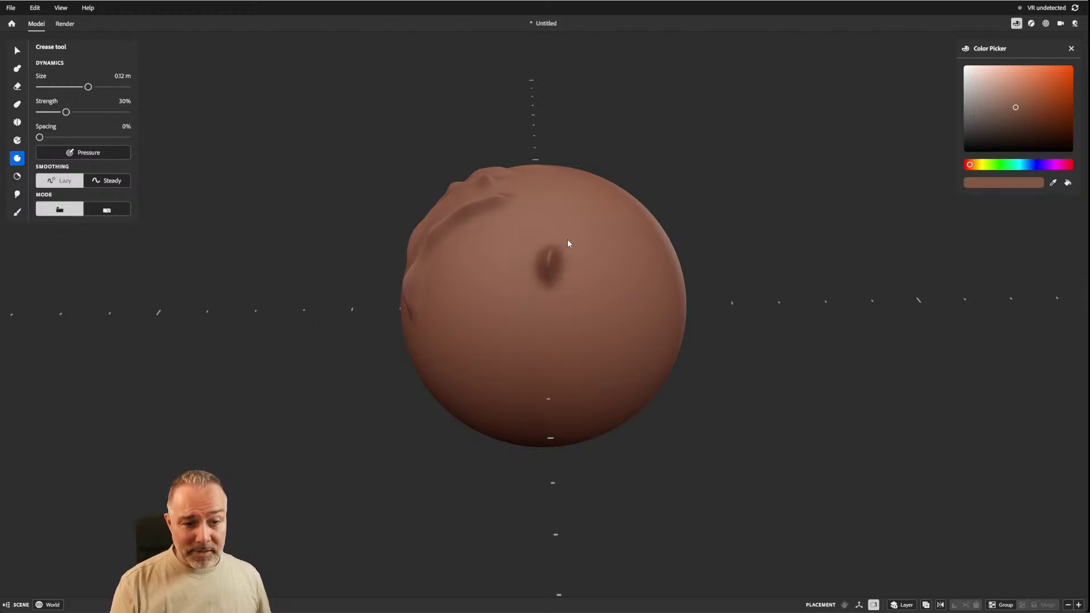
pyautogui.moveTo(512, 338); pyautogui.dragTo(523, 238)
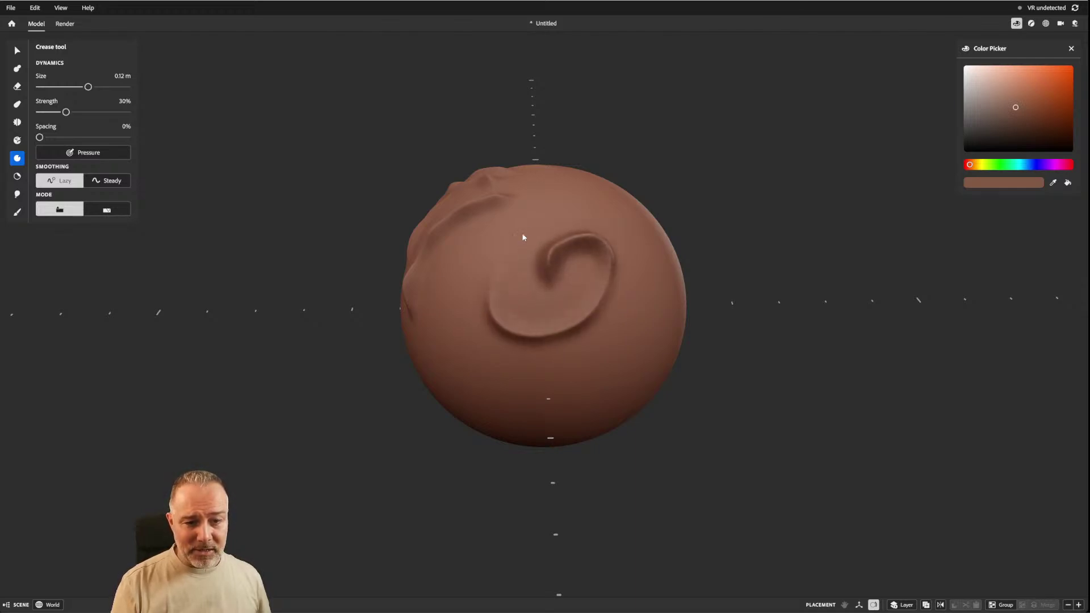
pyautogui.hotkey('ctrl', 'z')
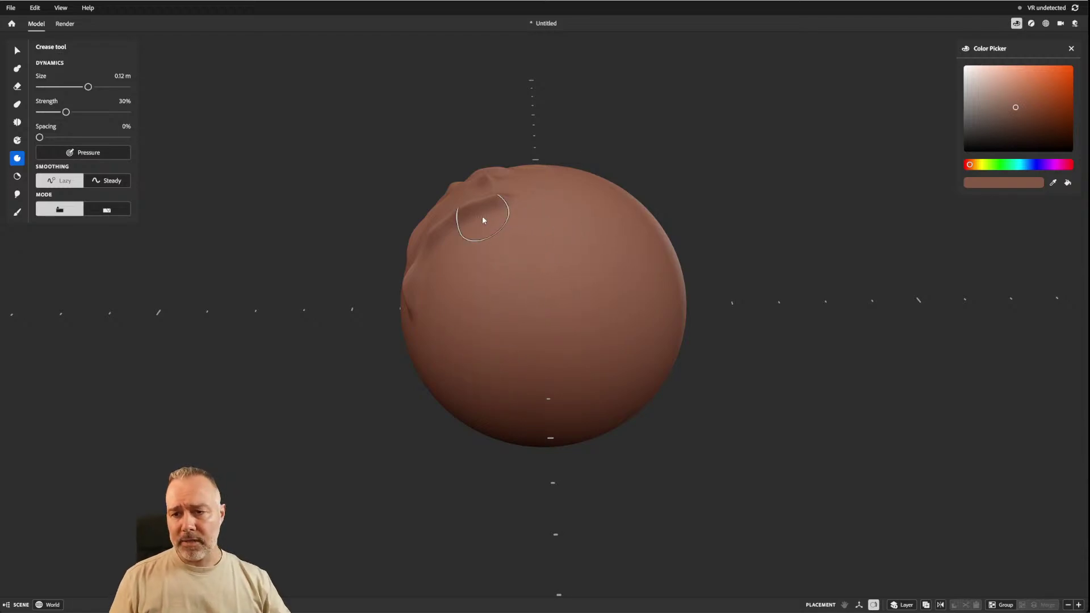
pyautogui.moveTo(472, 356); pyautogui.dragTo(628, 241)
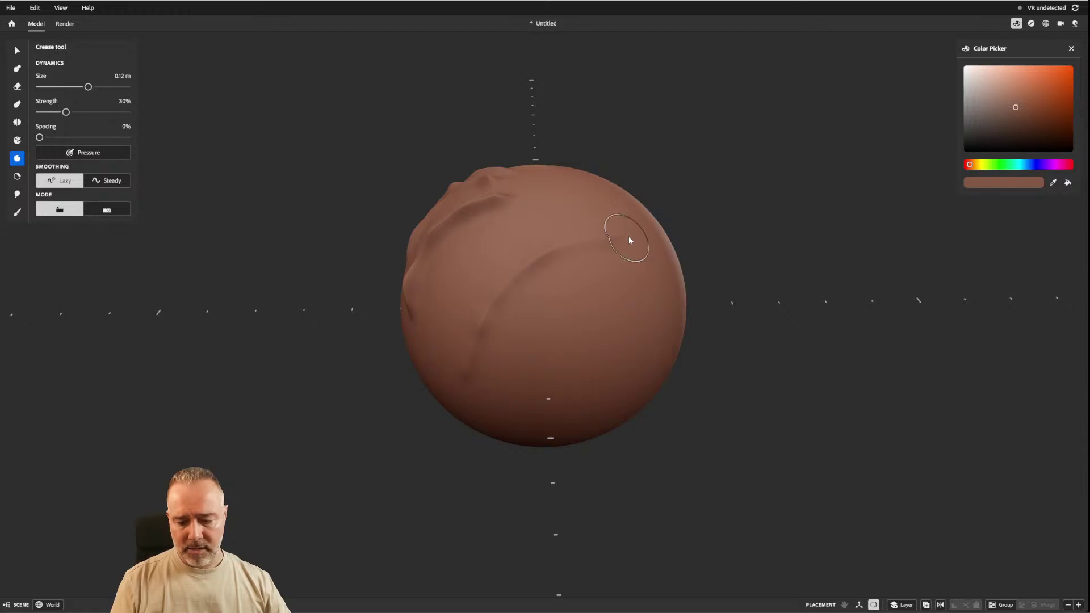
pyautogui.hotkey('ctrl', 'z')
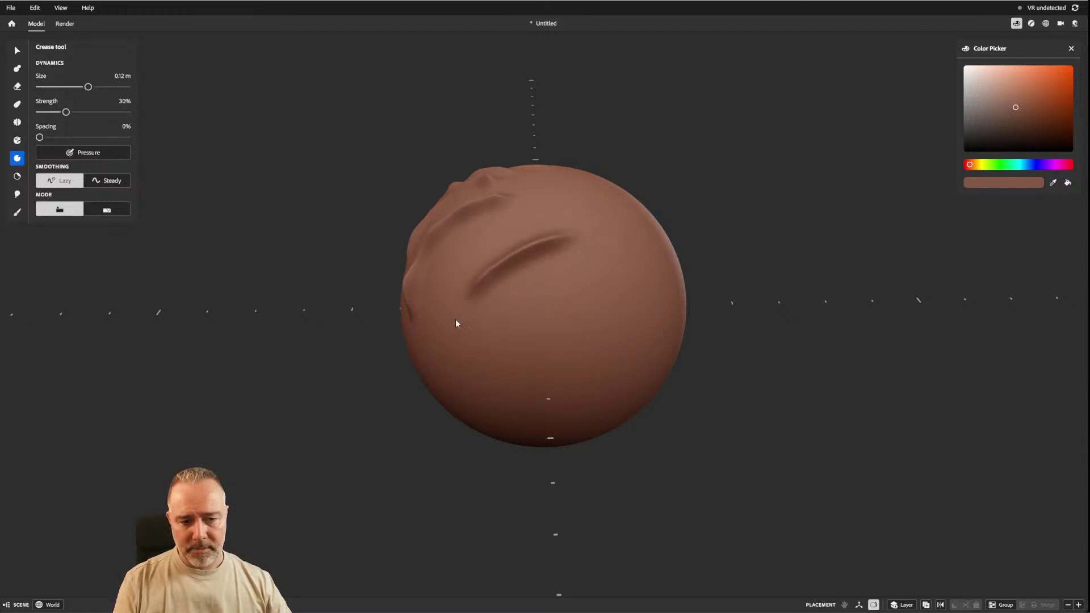
pyautogui.hotkey('ctrl', 'z')
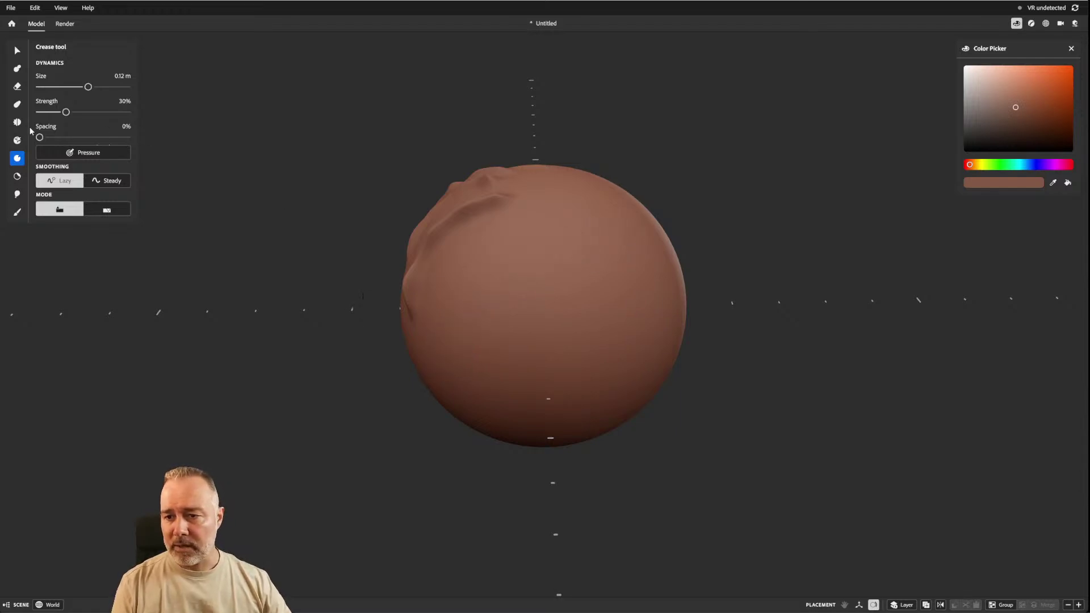
# Raise the Crease strength to 35% and test it with a short curved crease, undoing the stroke.
pyautogui.moveTo(67, 112); pyautogui.dragTo(71, 112)
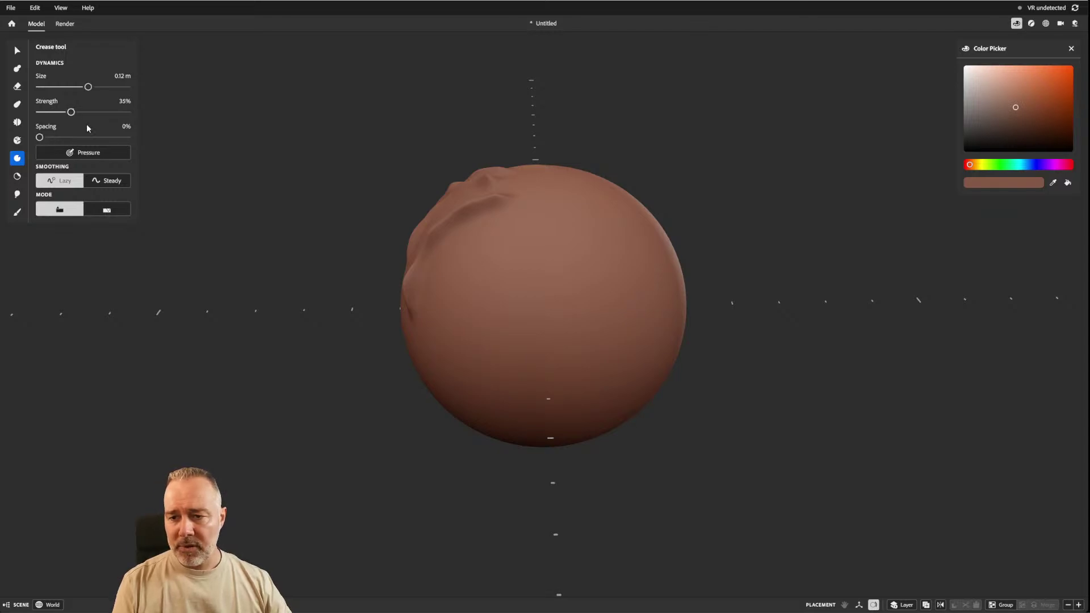
pyautogui.moveTo(489, 349); pyautogui.dragTo(481, 312)
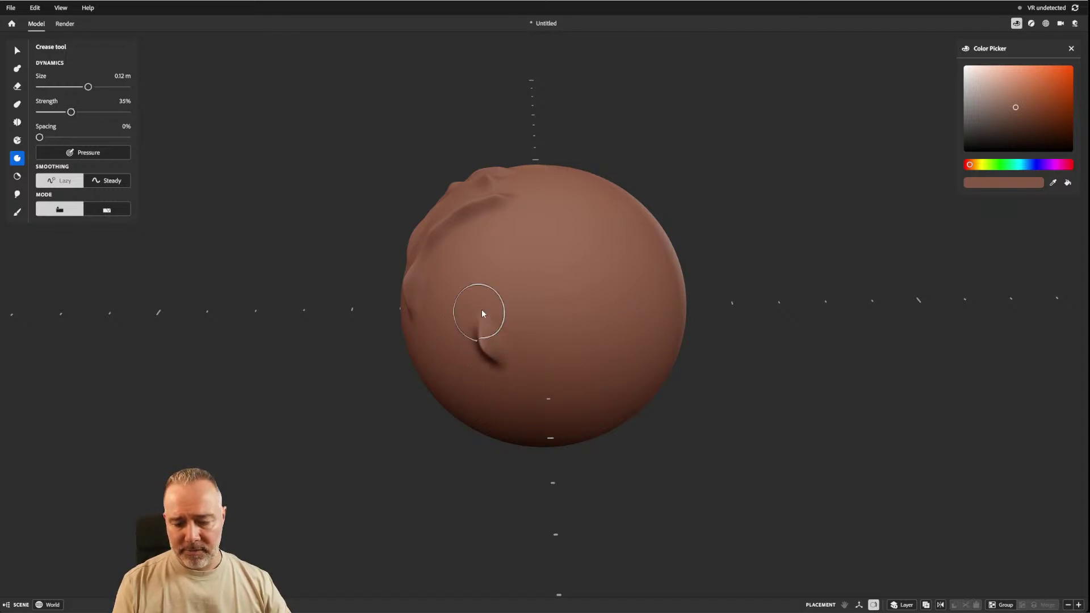
pyautogui.hotkey('ctrl', 'z')
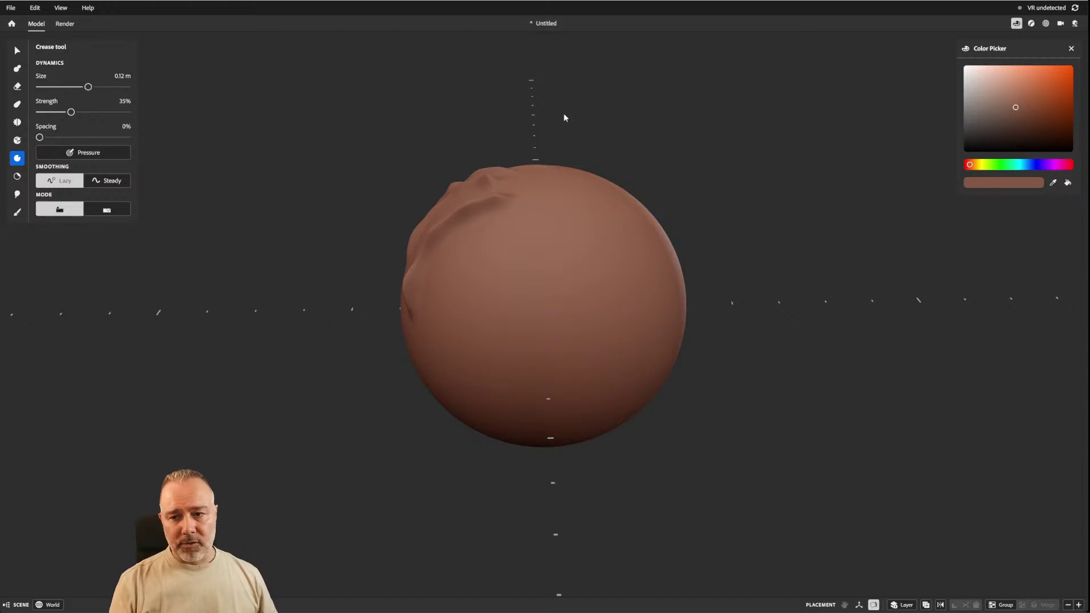
# Switch the Crease smoothing to Steady, turn pressure sensitivity back on and undo the test crease.
pyautogui.click(107, 181)
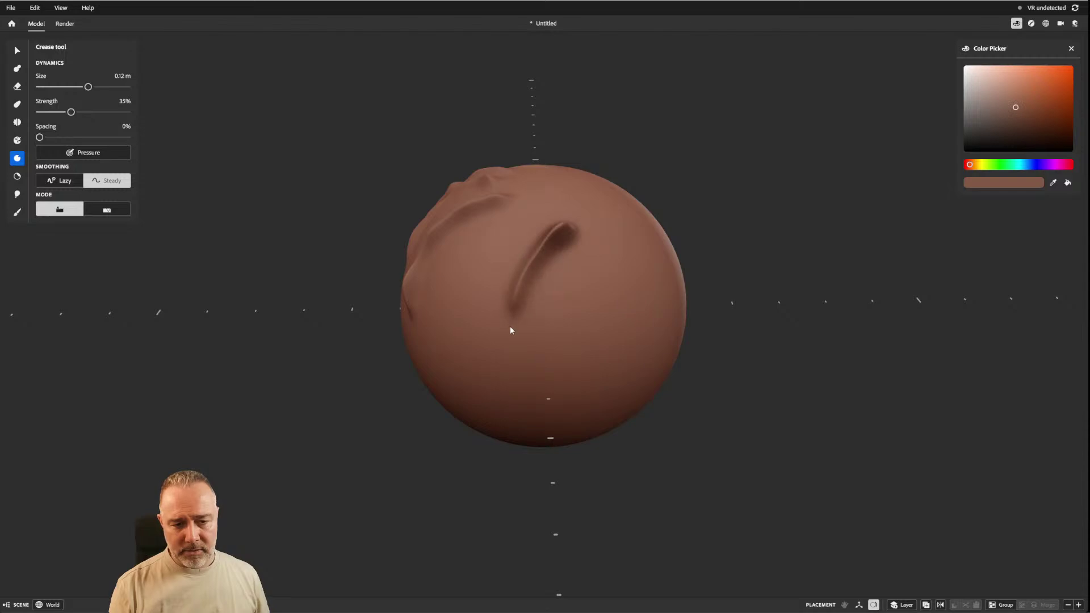
pyautogui.click(108, 156)
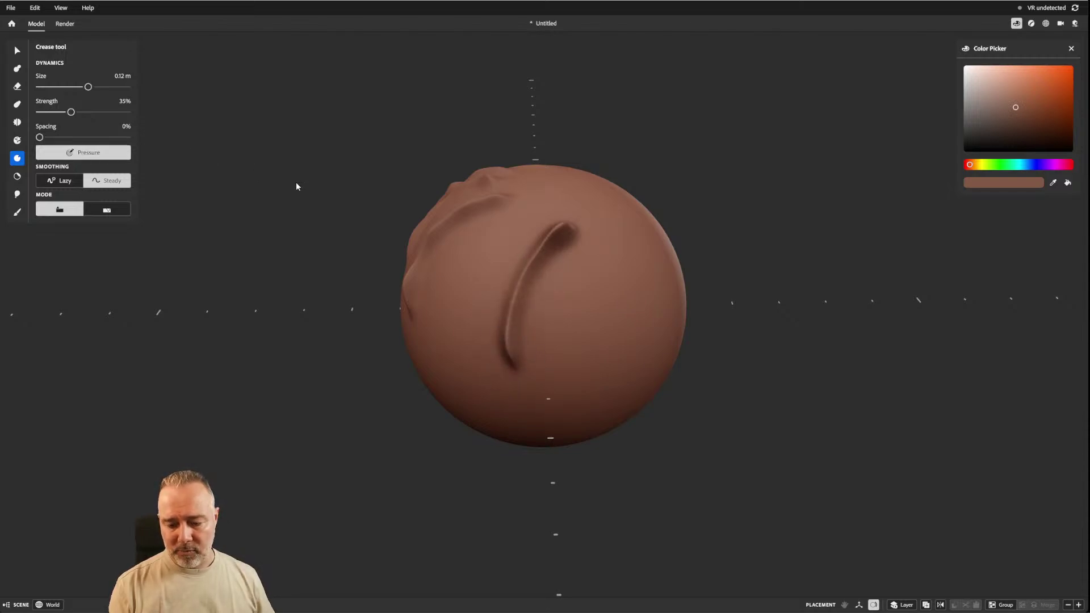
pyautogui.hotkey('ctrl', 'z')
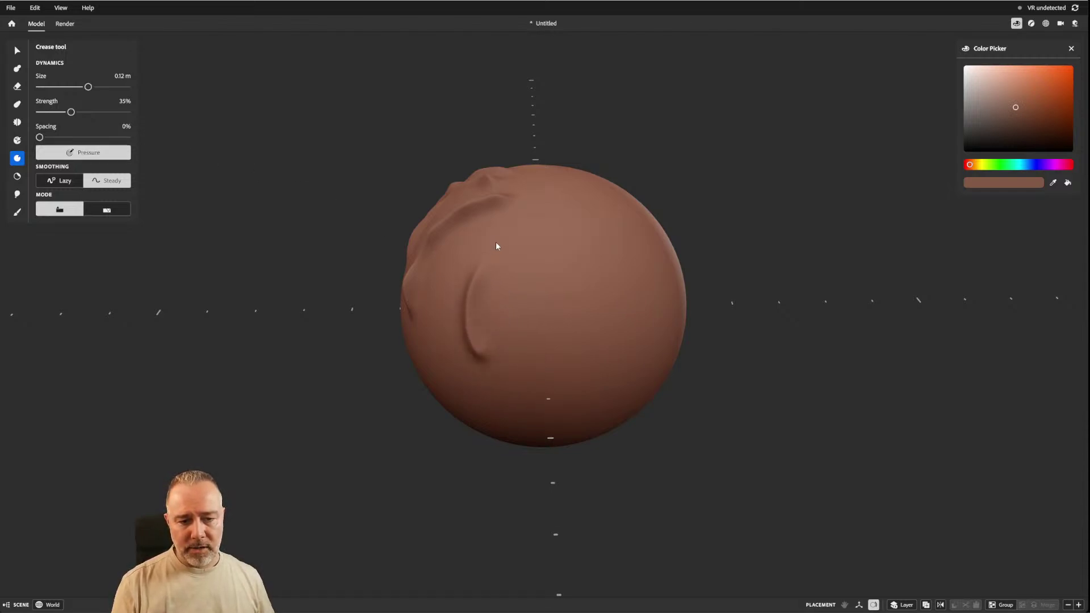
# Draw curved ridges on the sphere and carve grooves between them in the inverted Crease mode at 35% strength.
pyautogui.moveTo(559, 249)
pyautogui.keyDown('alt'); pyautogui.mouseDown()
pyautogui.moveTo(570, 265)
pyautogui.moveTo(566, 244)
pyautogui.moveTo(525, 236)
pyautogui.moveTo(534, 316)
pyautogui.moveTo(520, 311)
pyautogui.mouseUp(); pyautogui.keyUp('alt')
pyautogui.press('ctrl')
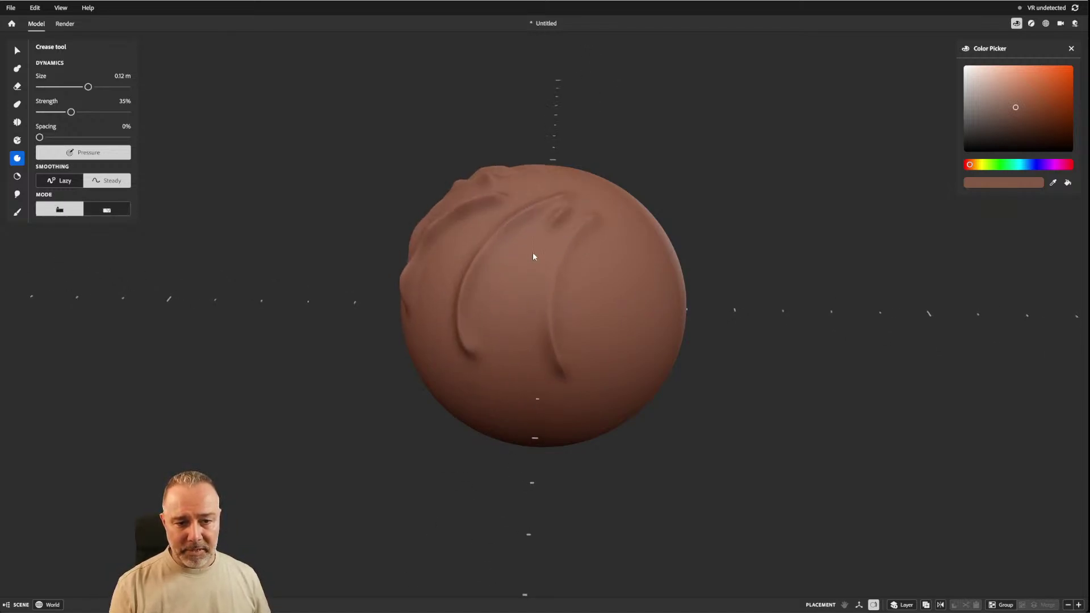
pyautogui.press('ctrl')
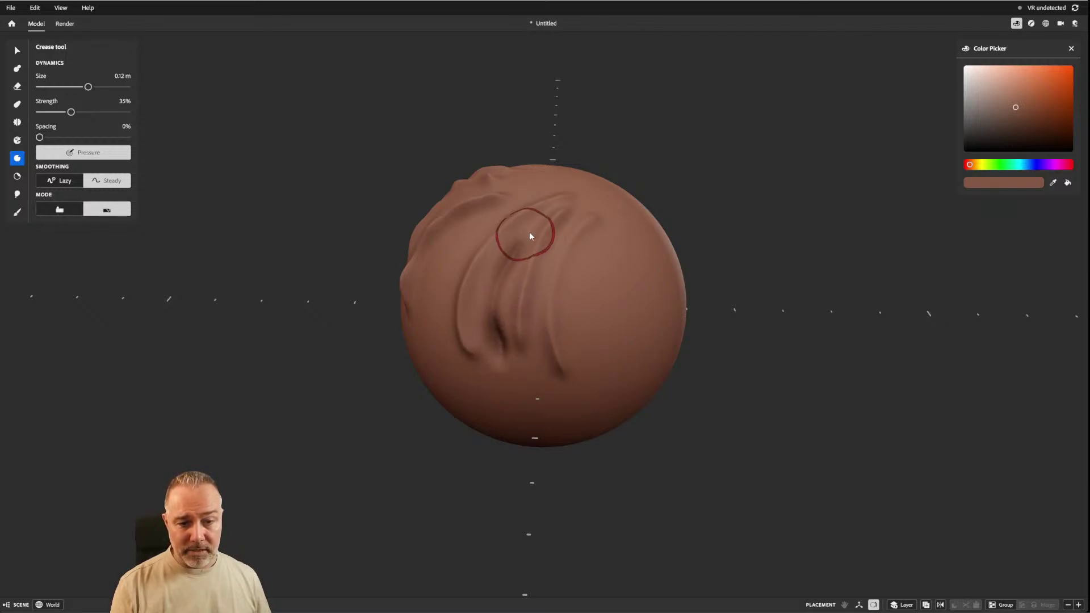
pyautogui.moveTo(541, 221)
pyautogui.keyDown('alt'); pyautogui.mouseDown()
pyautogui.moveTo(543, 233)
pyautogui.moveTo(547, 221)
pyautogui.mouseUp(); pyautogui.keyUp('alt')
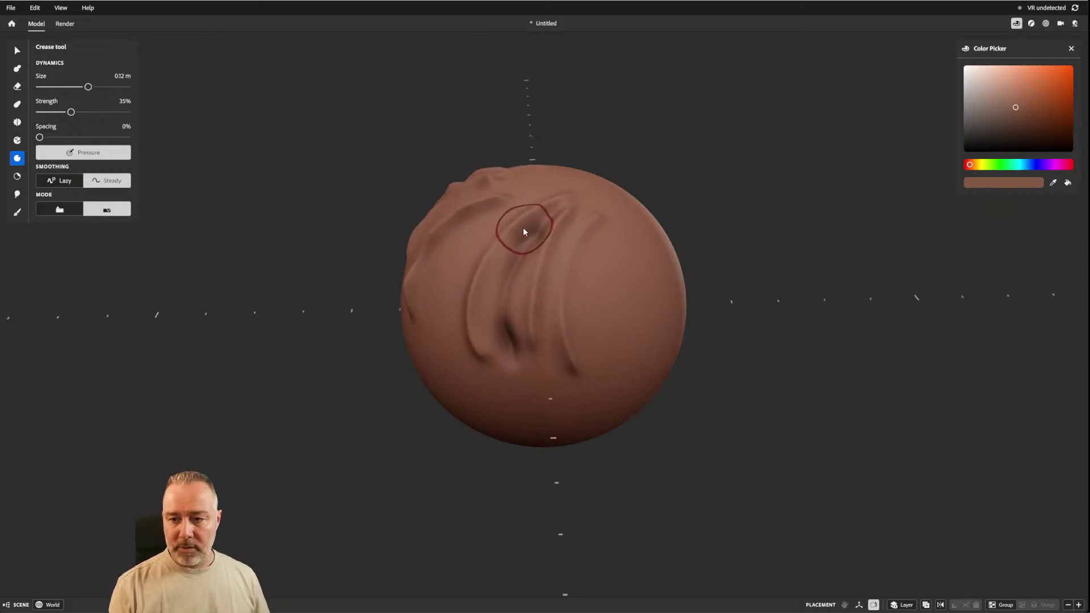
# Soften the outermost curved ridge with the Smooth tool at 0.12 m and 50% strength, and return to the Crease tool.
pyautogui.press('shift')
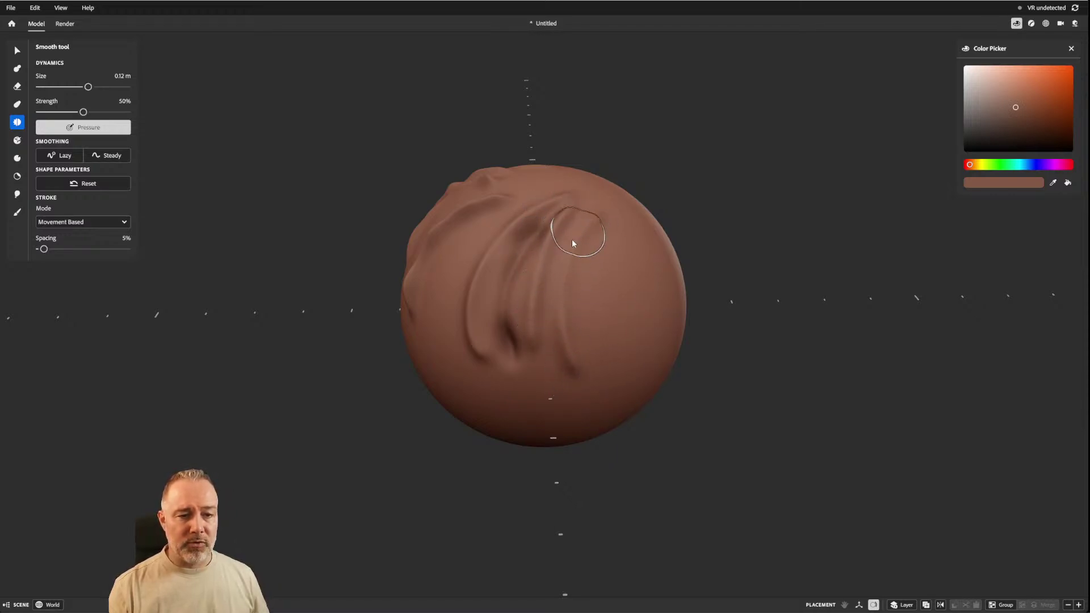
pyautogui.moveTo(593, 318)
pyautogui.mouseDown(button='right')
pyautogui.moveTo(546, 268)
pyautogui.moveTo(565, 251)
pyautogui.mouseUp(button='right')
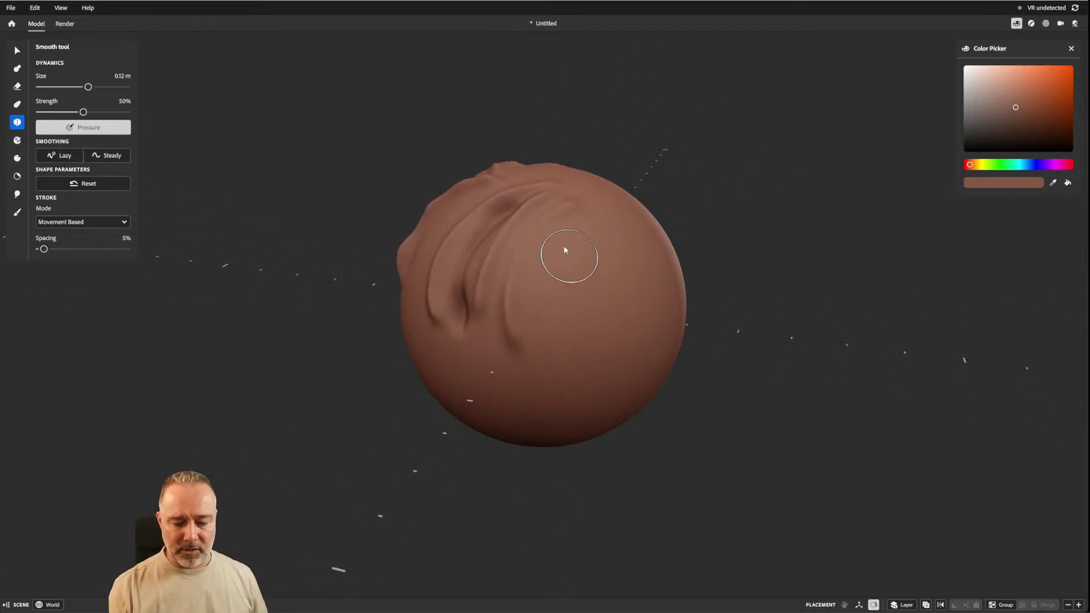
pyautogui.click(18, 159)
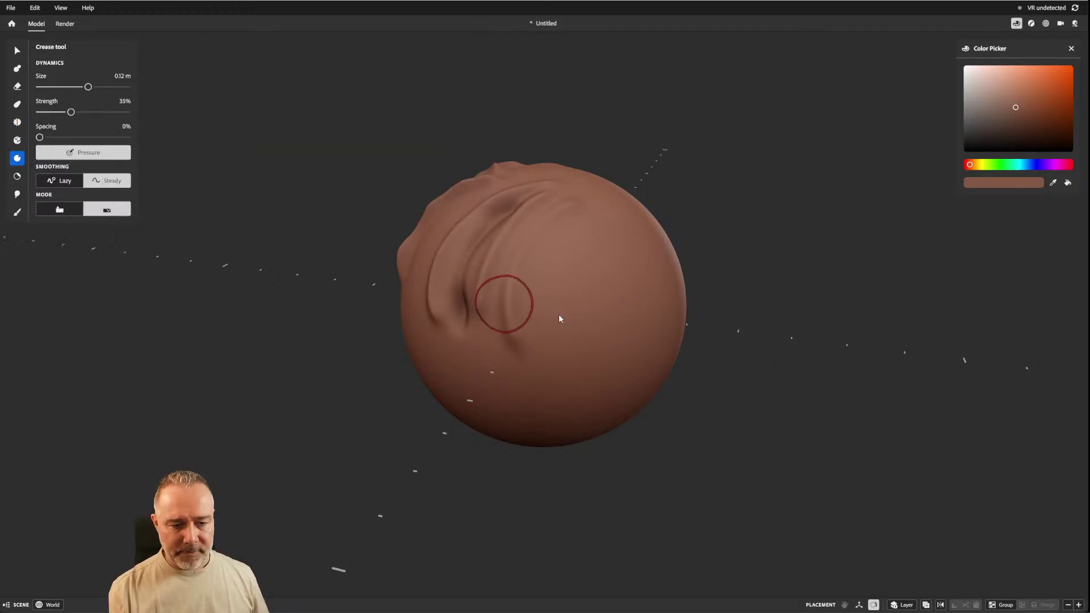
# Undo all the crease and smooth strokes back to the plain sphere.
pyautogui.moveTo(564, 299); pyautogui.dragTo(559, 278, button='right')
pyautogui.hotkey('ctrl', 'z')
pyautogui.hotkey('ctrl', 'z')
pyautogui.hotkey('ctrl', 'z')
pyautogui.hotkey('ctrl', 'z')
pyautogui.hotkey('ctrl', 'z')
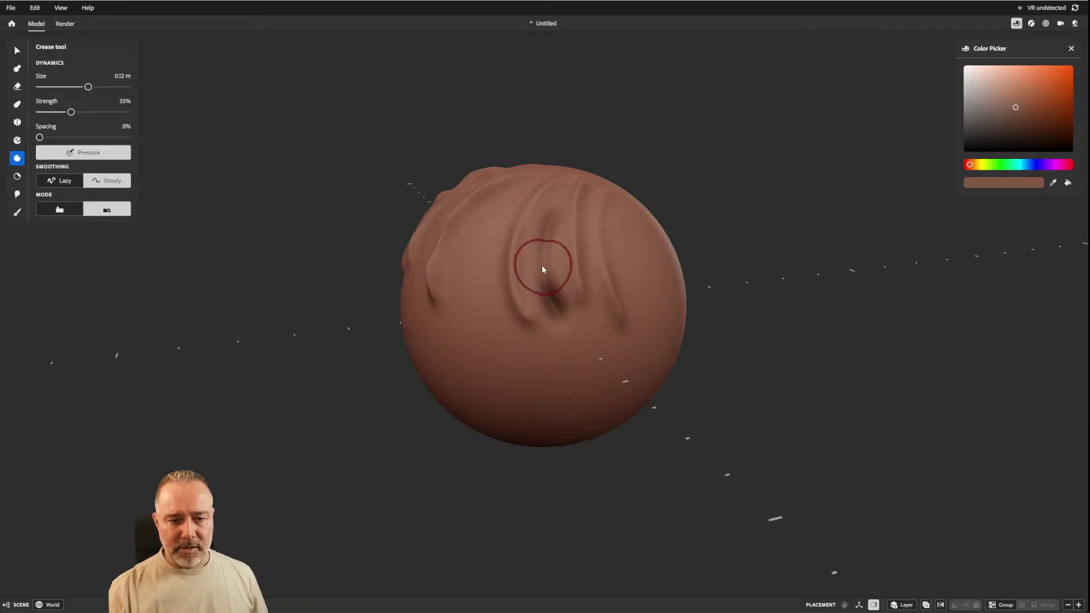
pyautogui.hotkey('ctrl', 'z')
pyautogui.hotkey('ctrl', 'z')
pyautogui.hotkey('ctrl', 'z')
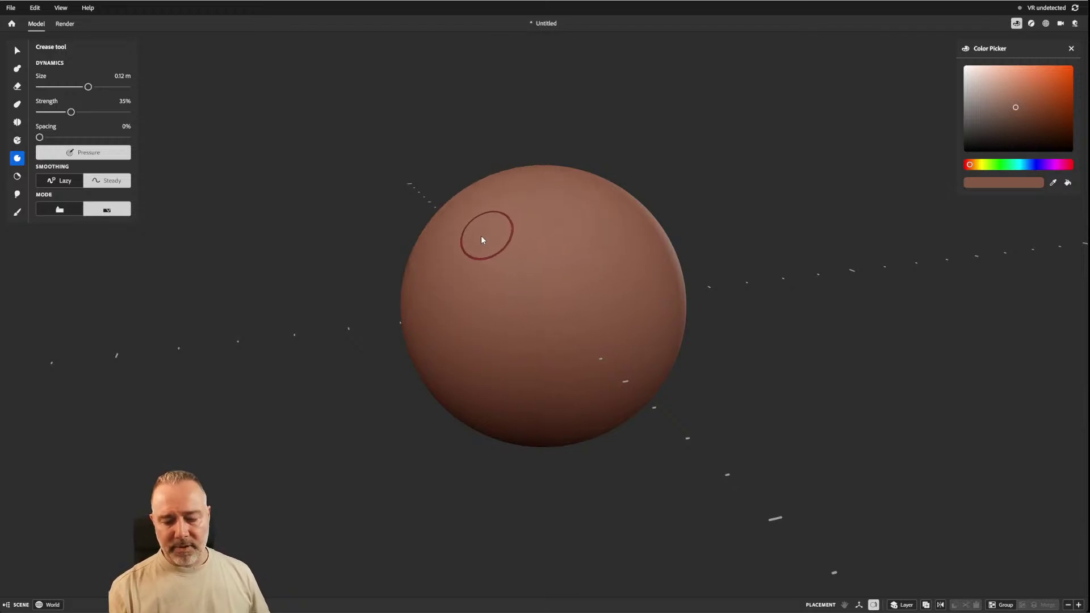
# Draw two slanted ridges on the sphere with the Crease tool and carve two grooves beside them in inverted mode.
pyautogui.press('ctrl')
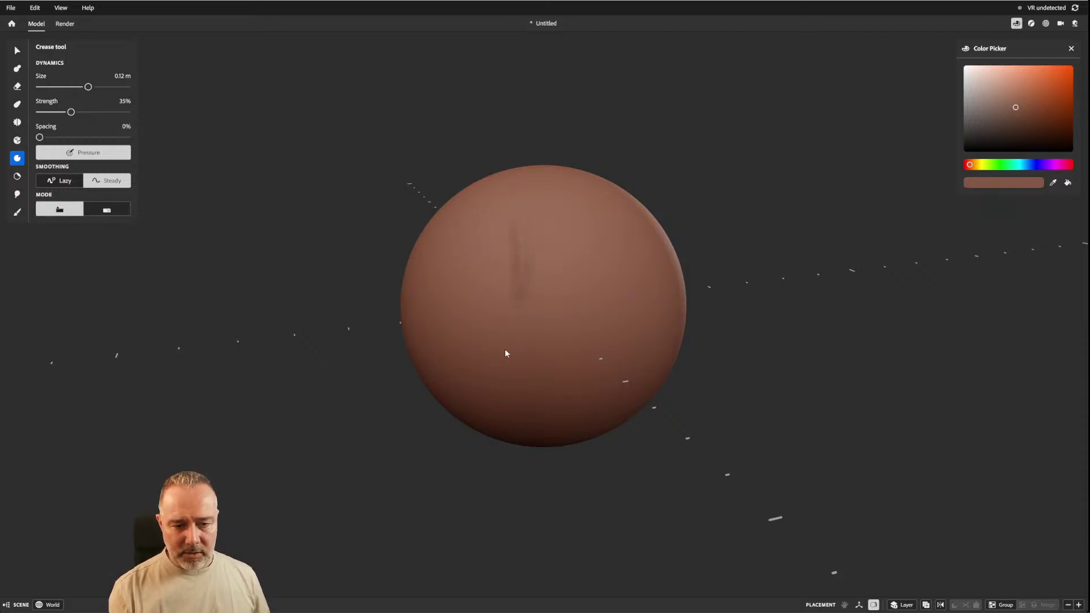
pyautogui.moveTo(499, 364)
pyautogui.mouseDown()
pyautogui.moveTo(533, 302)
pyautogui.moveTo(527, 249)
pyautogui.mouseUp()
pyautogui.moveTo(587, 380); pyautogui.dragTo(545, 254)
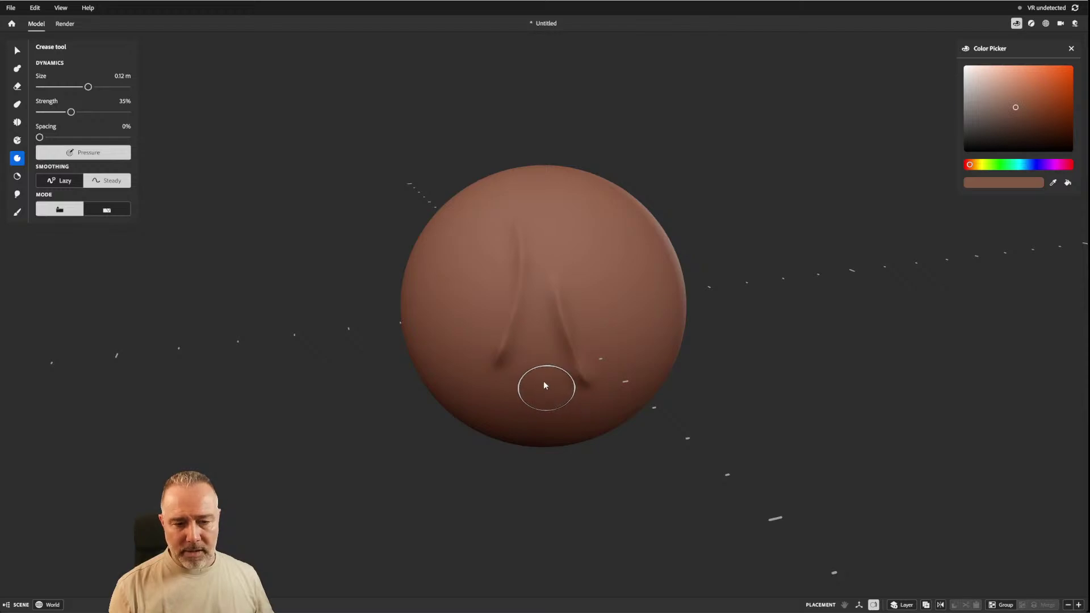
pyautogui.press('ctrl')
pyautogui.keyDown('ctrl'); pyautogui.moveTo(547, 380); pyautogui.dragTo(528, 279); pyautogui.keyUp('ctrl')
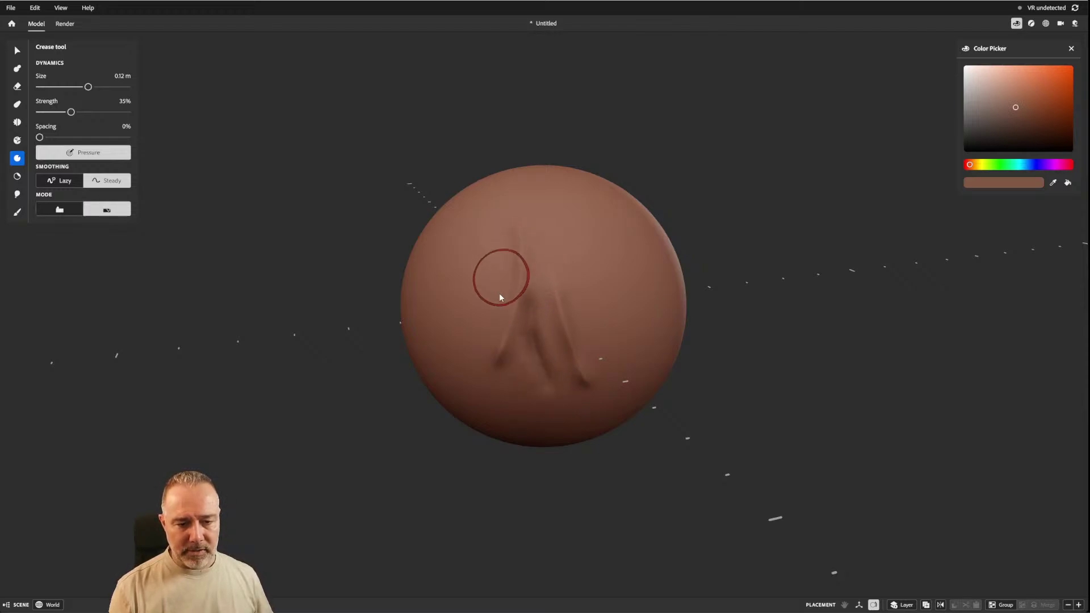
pyautogui.keyDown('ctrl'); pyautogui.moveTo(472, 367); pyautogui.dragTo(495, 277); pyautogui.keyUp('ctrl')
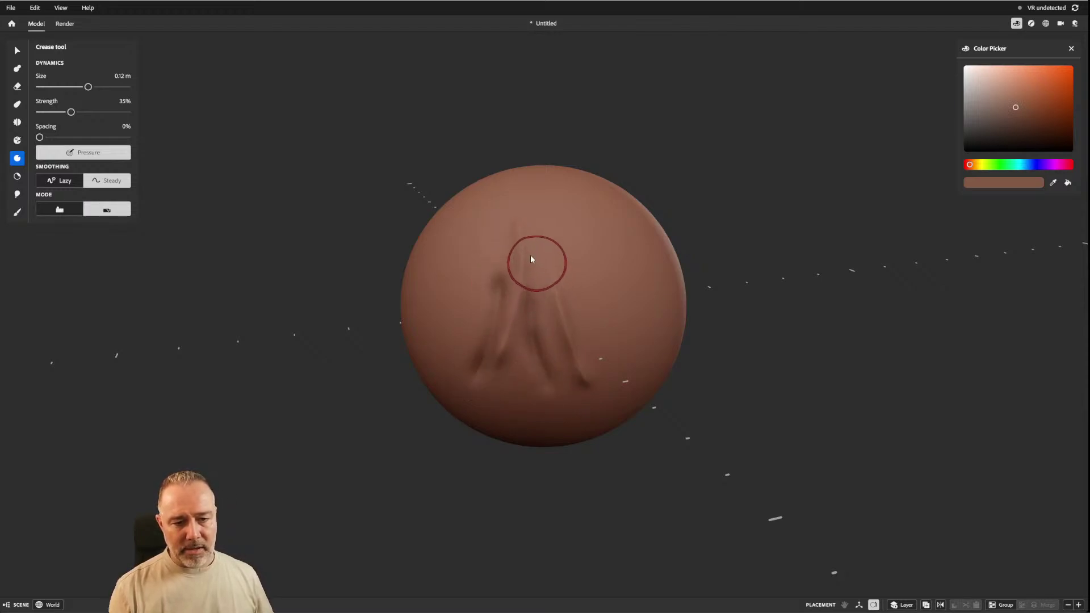
# Switch to the Smooth tool, enlarge its brush to 0.27 m and undo the last smoothing stroke.
pyautogui.press('shift')
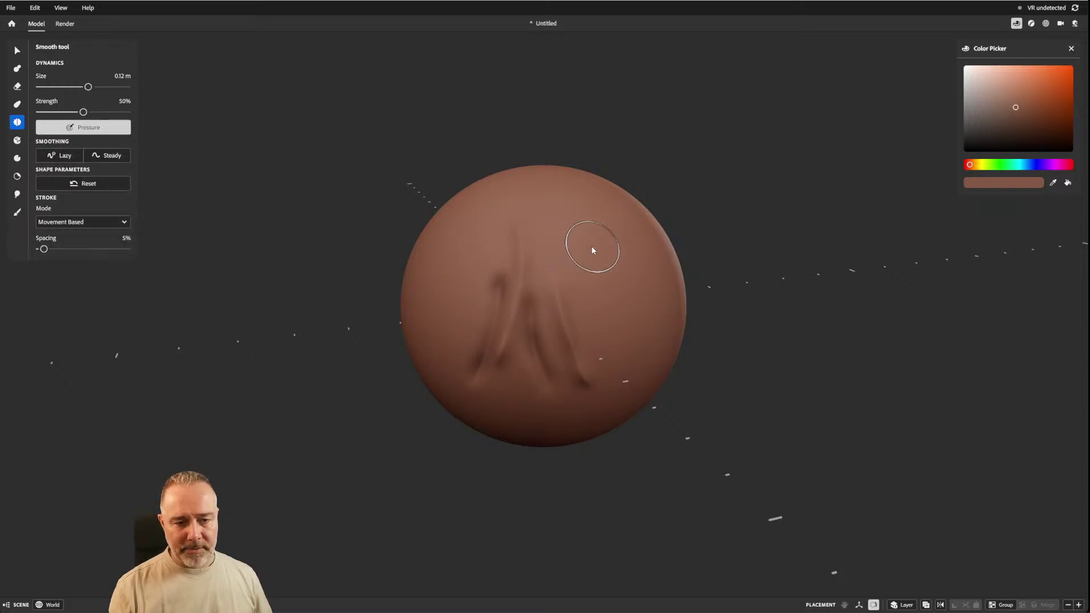
pyautogui.scroll(4, 534, 265)
pyautogui.hotkey('ctrl', 'z')
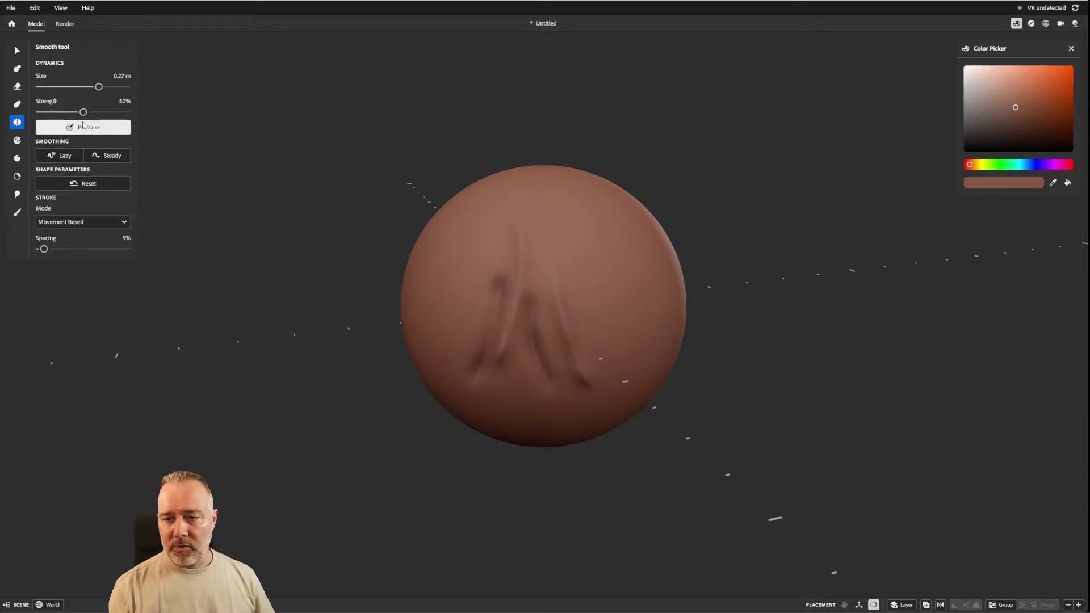
# Set the Smooth tool's strength to 75% and soften the ridges and grooves on the sphere.
pyautogui.moveTo(84, 112); pyautogui.dragTo(105, 112)
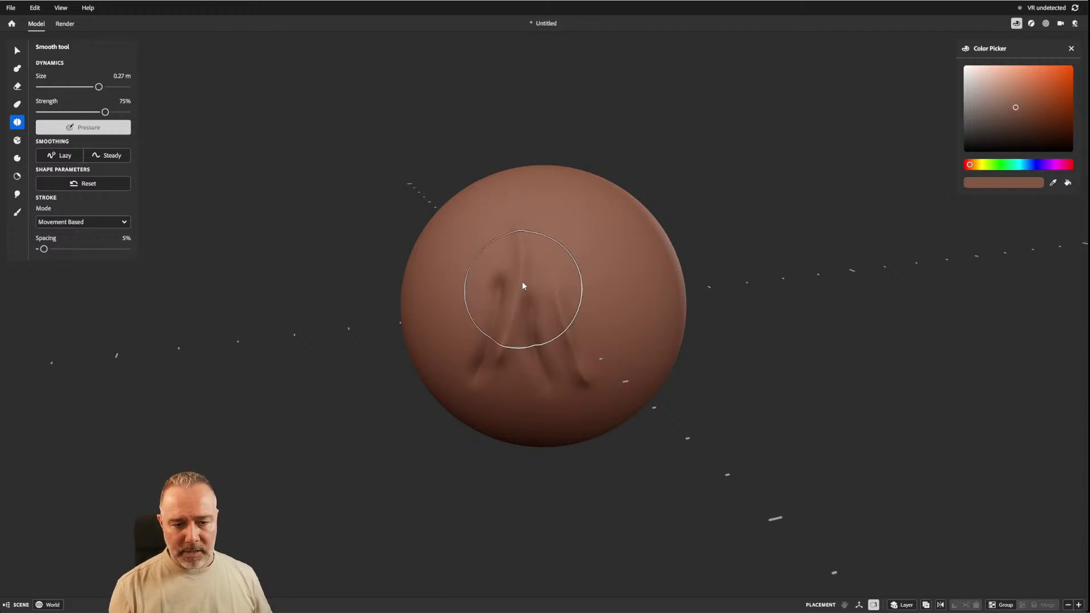
pyautogui.moveTo(493, 342)
pyautogui.mouseDown()
pyautogui.moveTo(482, 336)
pyautogui.moveTo(491, 263)
pyautogui.moveTo(533, 326)
pyautogui.moveTo(559, 294)
pyautogui.moveTo(570, 325)
pyautogui.moveTo(554, 373)
pyautogui.moveTo(529, 310)
pyautogui.moveTo(517, 340)
pyautogui.moveTo(478, 332)
pyautogui.moveTo(519, 301)
pyautogui.moveTo(424, 216)
pyautogui.mouseUp()
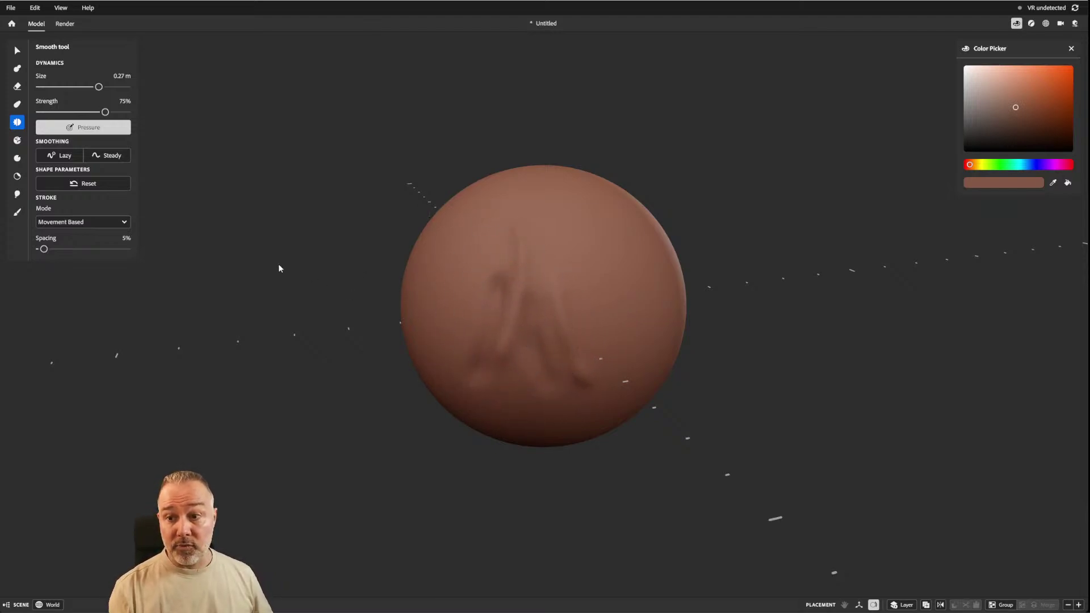
# Deepen the groove between the two ridges with the inverted Crease tool at 35% strength and sharpen the ridge beside it.
pyautogui.click(17, 158)
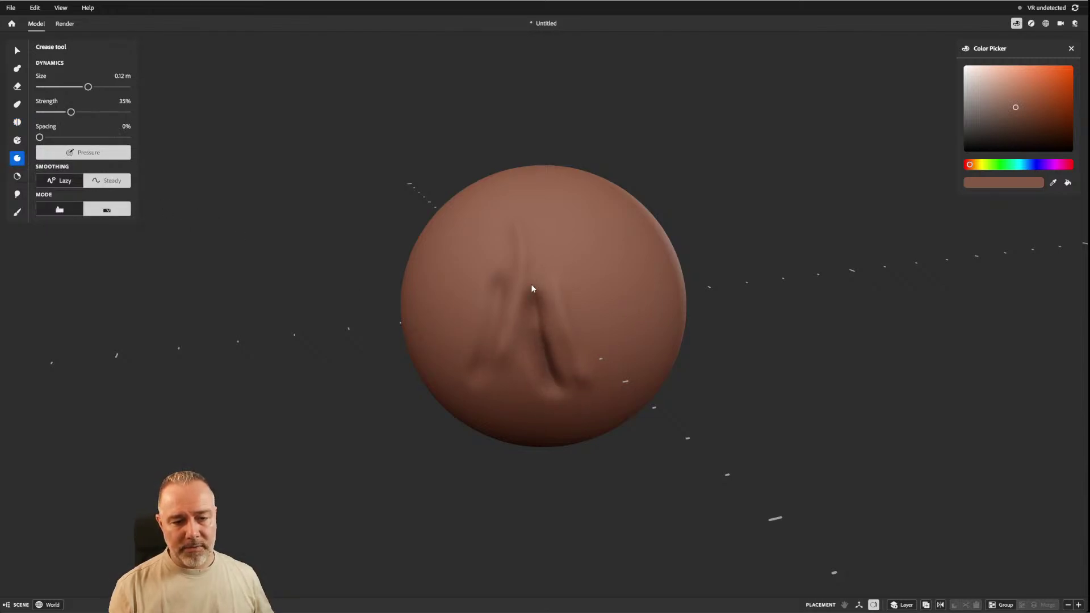
pyautogui.keyDown('ctrl'); pyautogui.moveTo(533, 288); pyautogui.dragTo(536, 280); pyautogui.keyUp('ctrl')
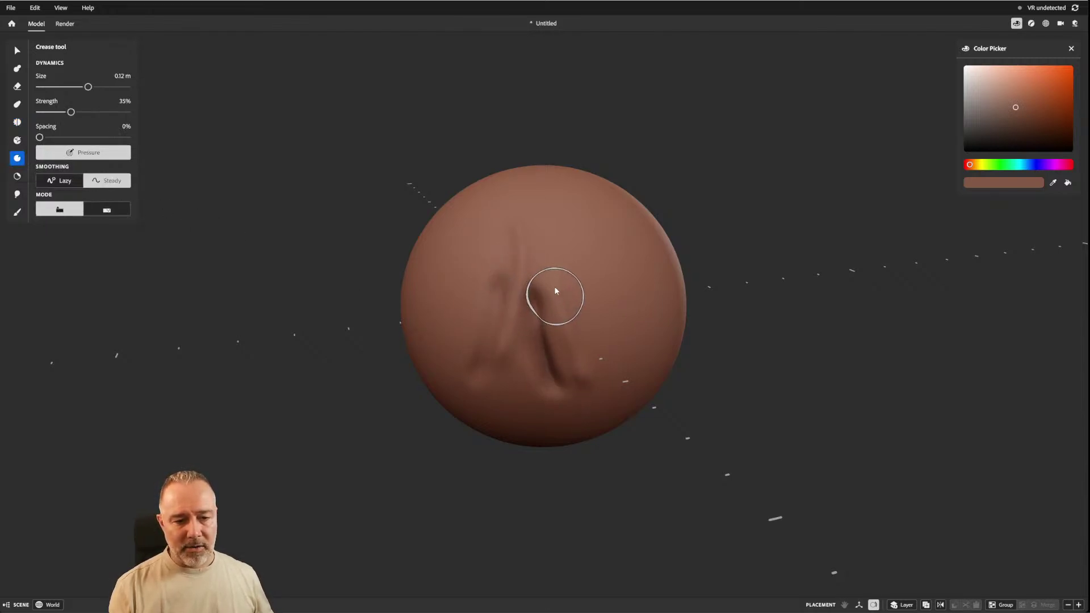
pyautogui.press('ctrl')
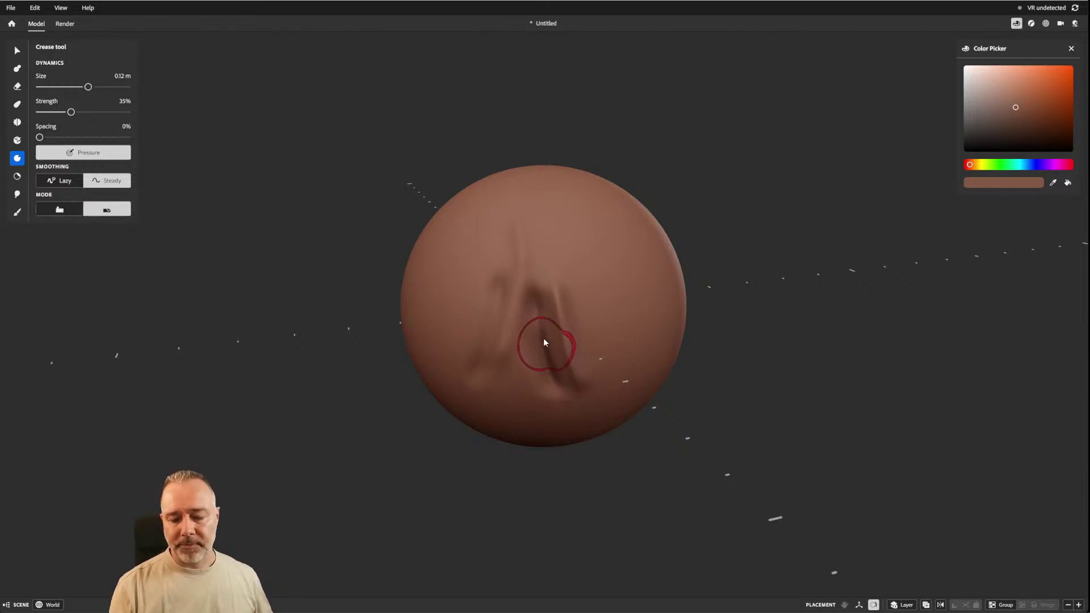
# Return to the Smooth tool and enlarge its brush to 0.34 m over the creased area.
pyautogui.press('shift')
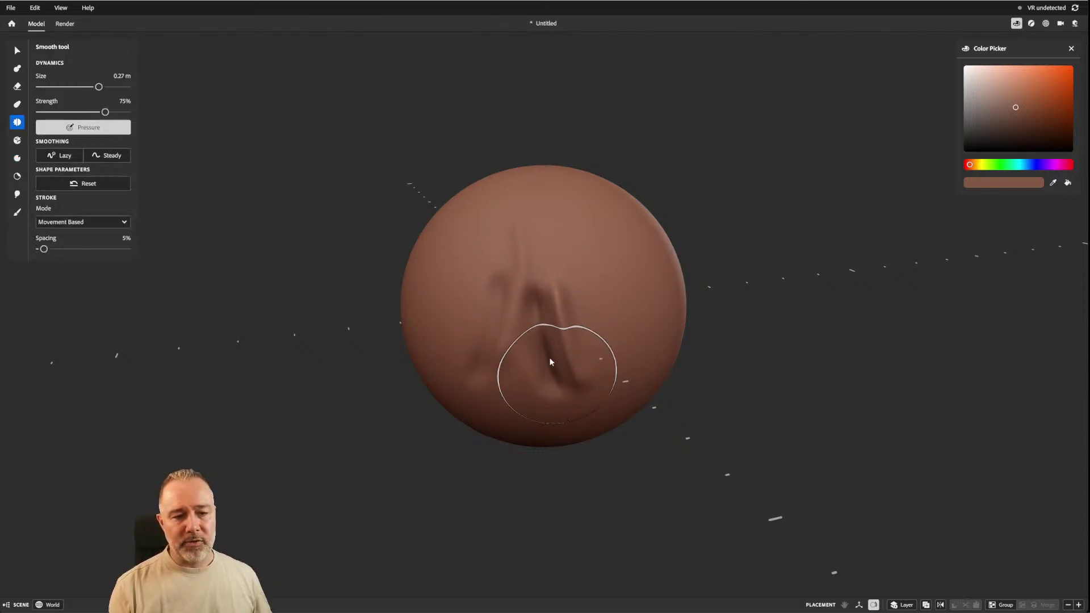
pyautogui.moveTo(497, 245)
pyautogui.keyDown('alt'); pyautogui.mouseDown()
pyautogui.moveTo(499, 281)
pyautogui.moveTo(513, 253)
pyautogui.moveTo(560, 267)
pyautogui.moveTo(516, 143)
pyautogui.mouseUp(); pyautogui.keyUp('alt')
pyautogui.moveTo(528, 256)
pyautogui.keyDown('alt'); pyautogui.mouseDown()
pyautogui.moveTo(520, 263)
pyautogui.moveTo(532, 253)
pyautogui.mouseUp(); pyautogui.keyUp('alt')
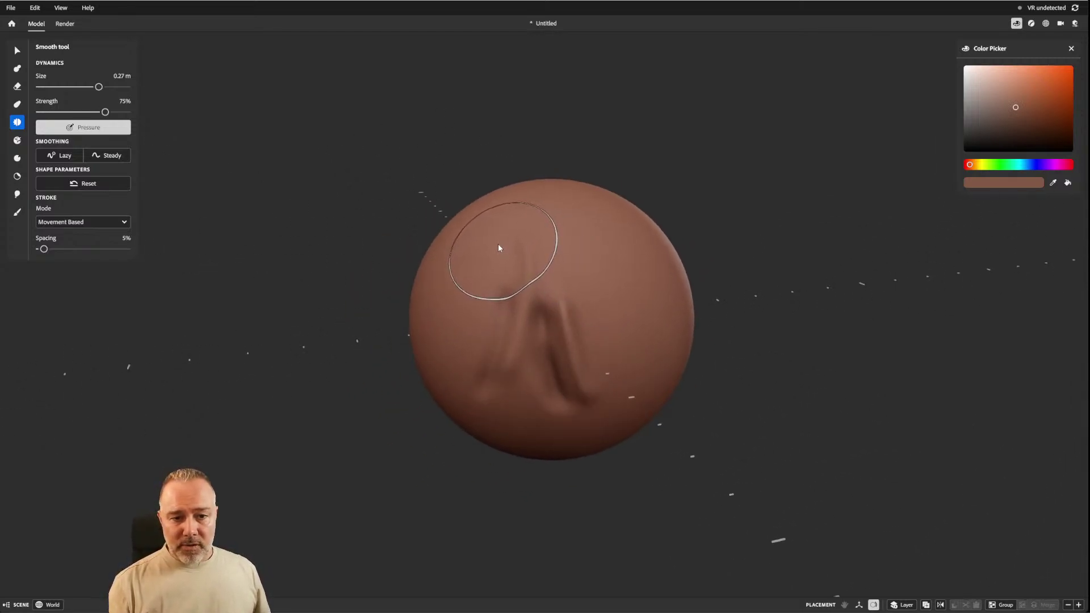
pyautogui.press(']')
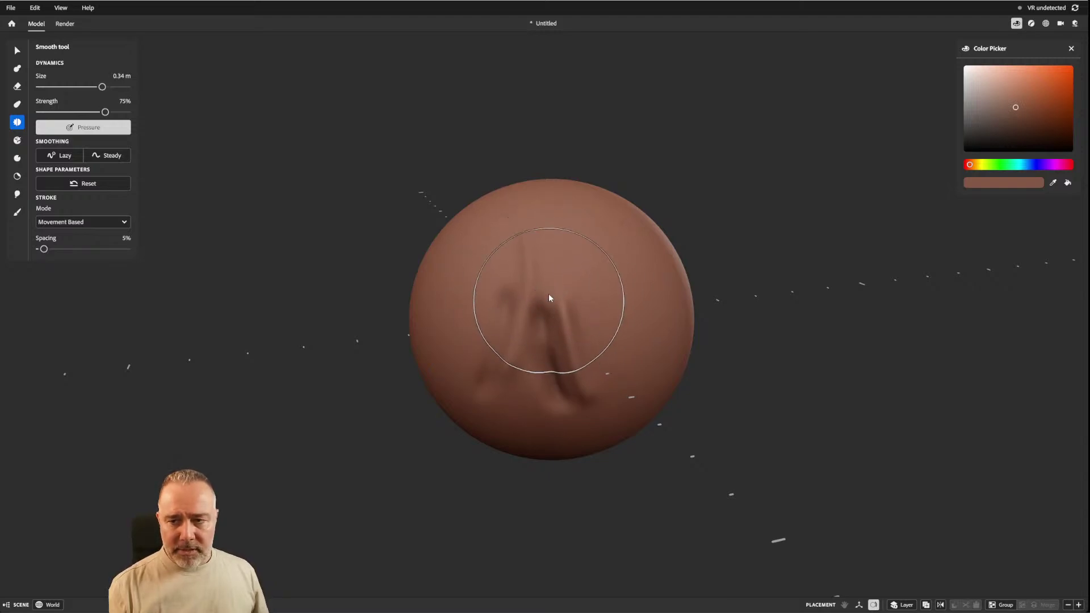
pyautogui.press(']')
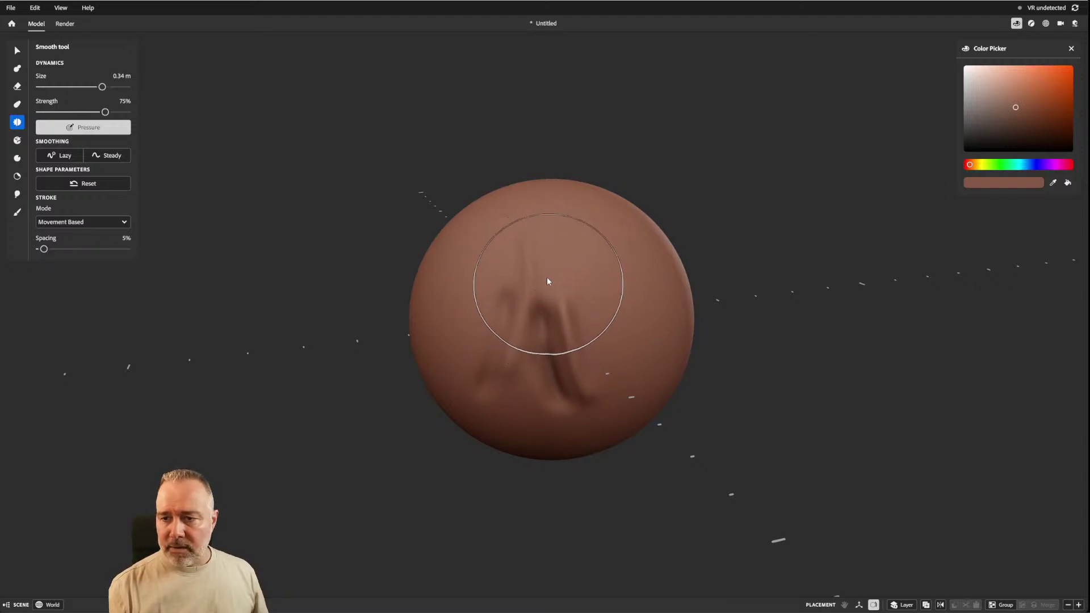
# Toggle repeatedly between the Crease tool and the Smooth tool over the ridges, ending on the Smooth tool.
pyautogui.click(17, 158)
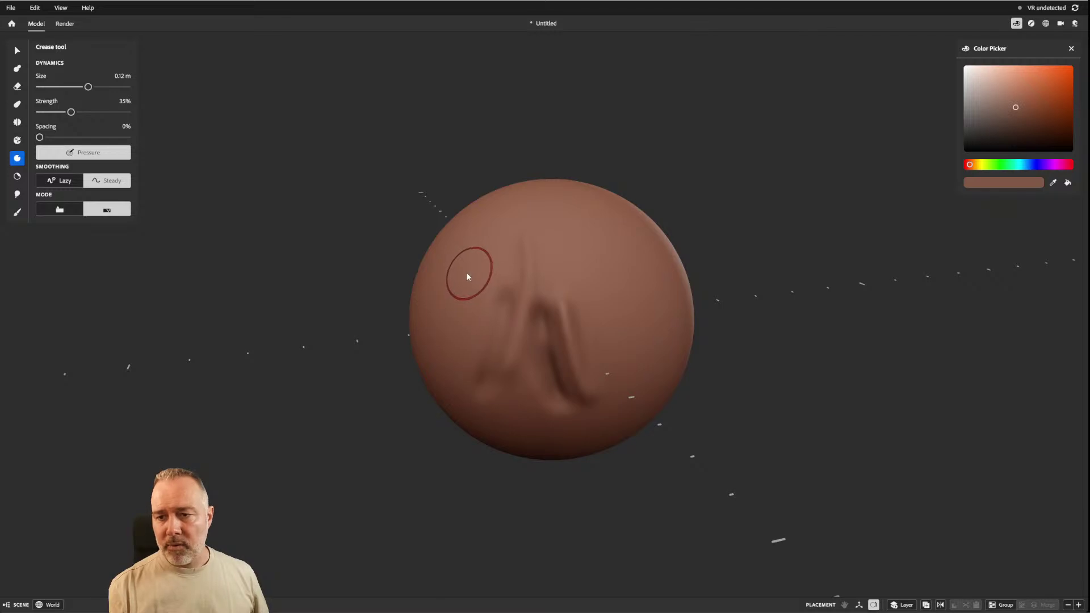
pyautogui.press('shift')
pyautogui.press('shift')
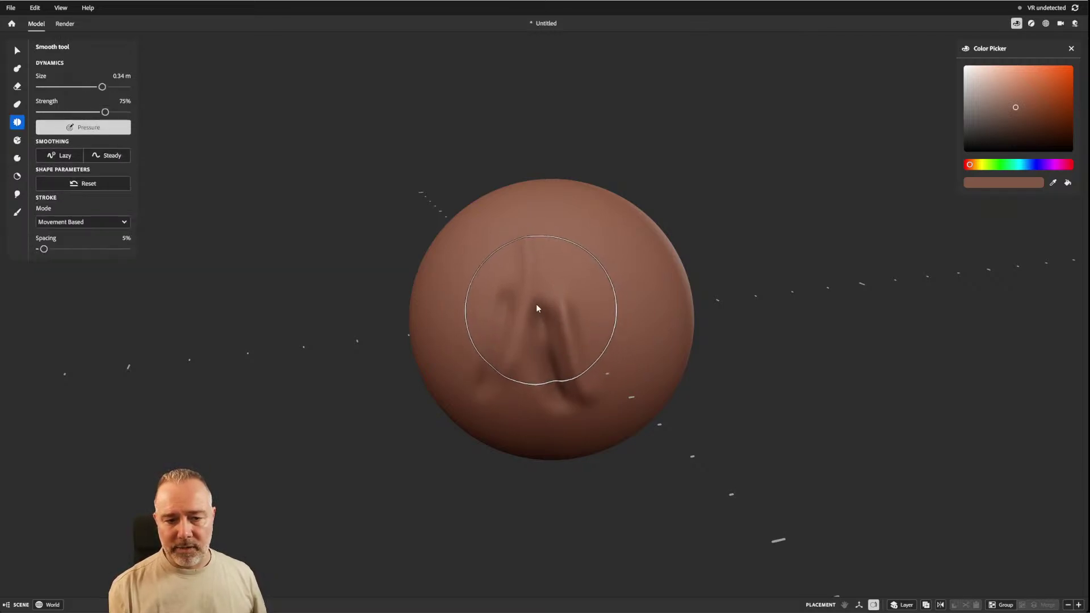
pyautogui.click(18, 159)
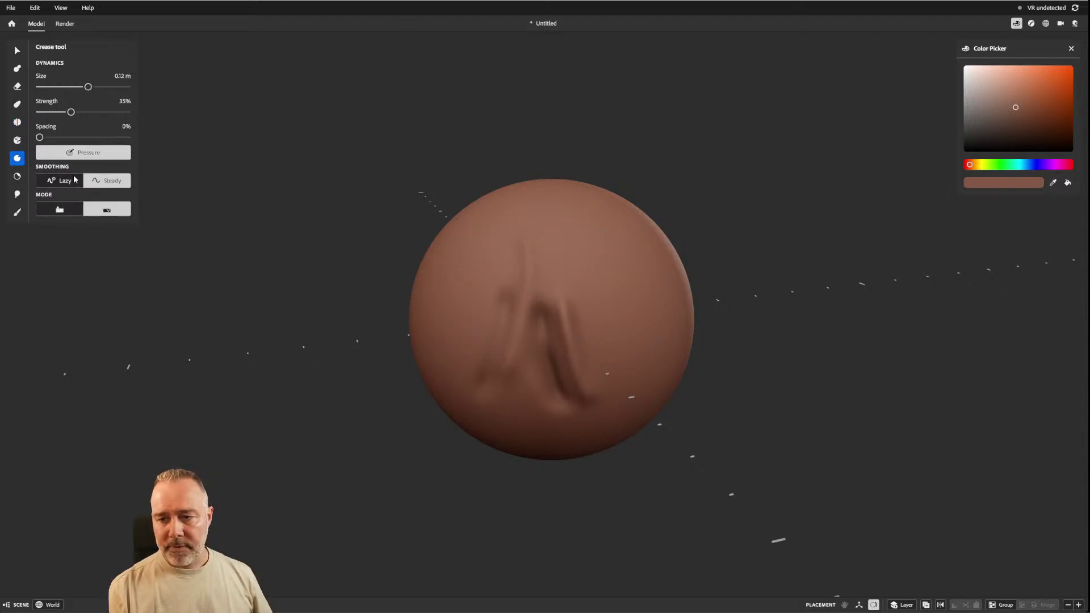
pyautogui.press('shift')
pyautogui.press('shift')
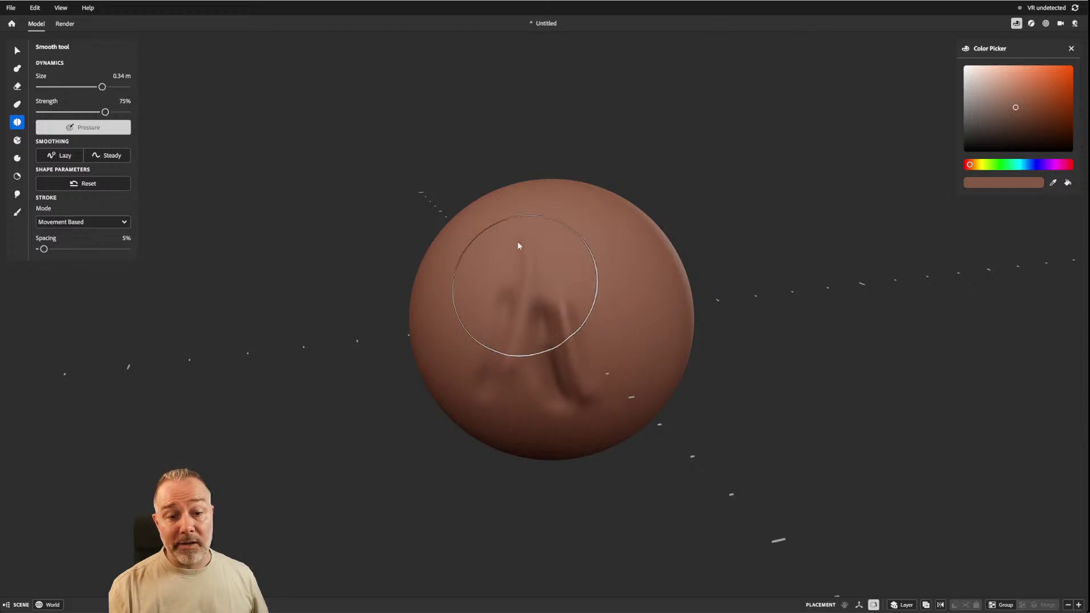
pyautogui.press('shift')
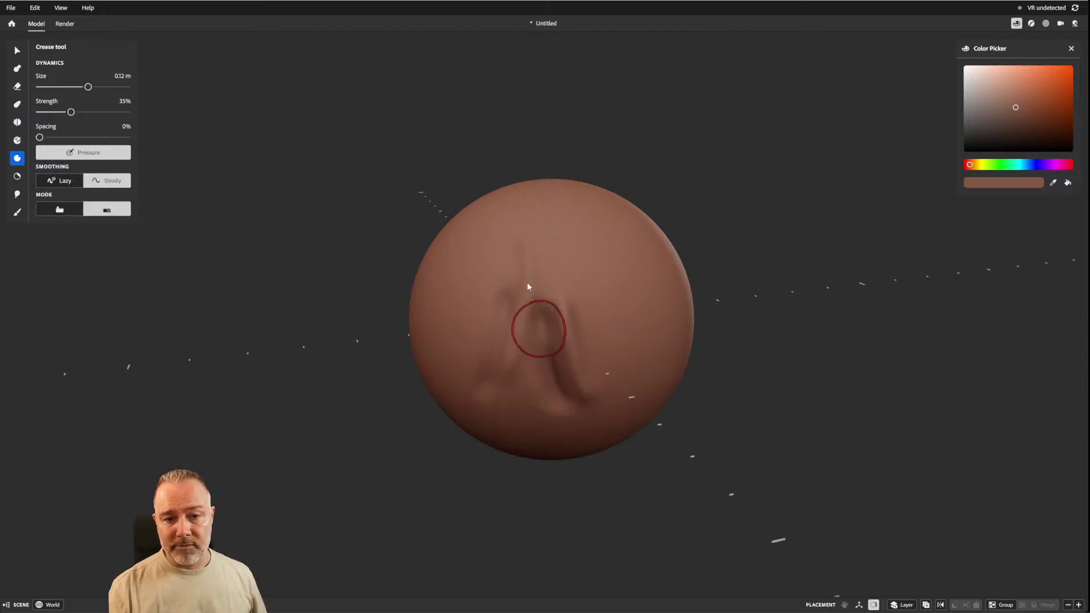
pyautogui.press('shift')
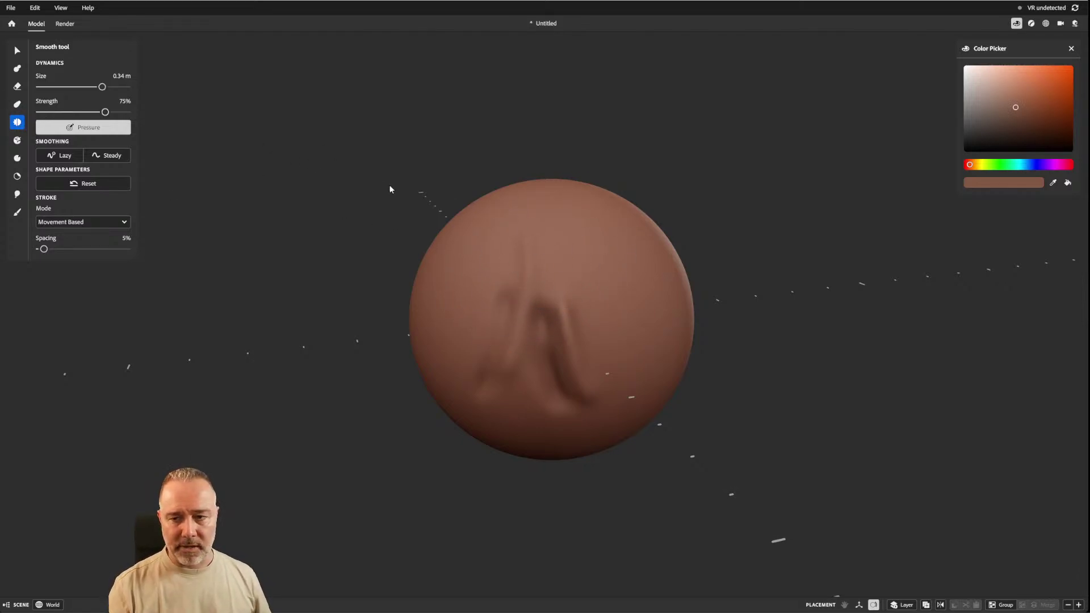
pyautogui.moveTo(388, 198); pyautogui.dragTo(494, 227, button='middle')
pyautogui.keyDown('alt'); pyautogui.moveTo(408, 229); pyautogui.dragTo(522, 228); pyautogui.keyUp('alt')
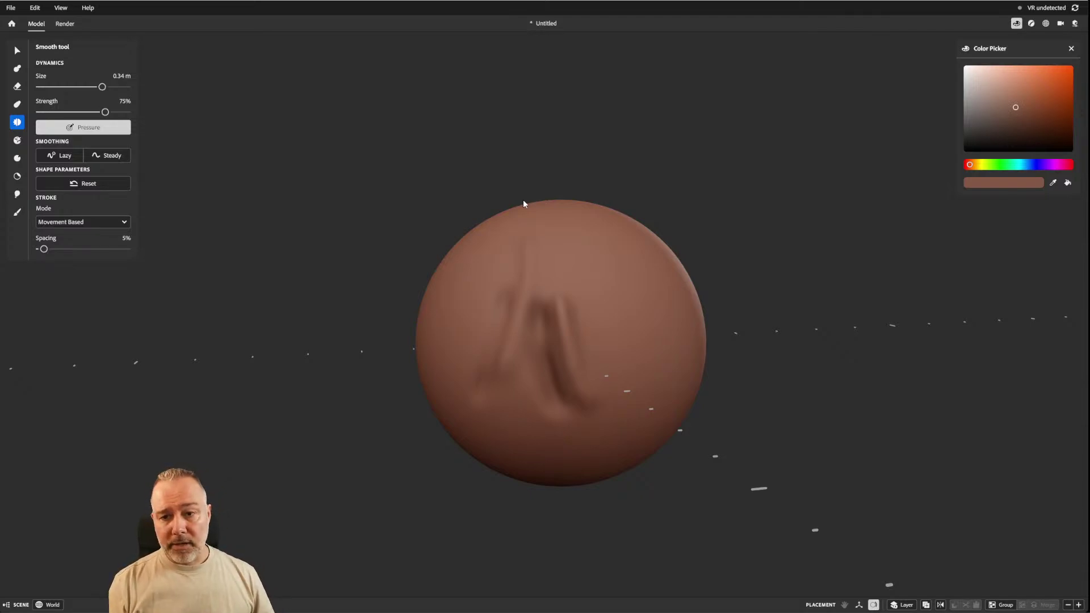
# Add material with the square Buildup brush, first at 10% strength, then heavily over the left-hand ridge at 57%.
pyautogui.click(16, 143)
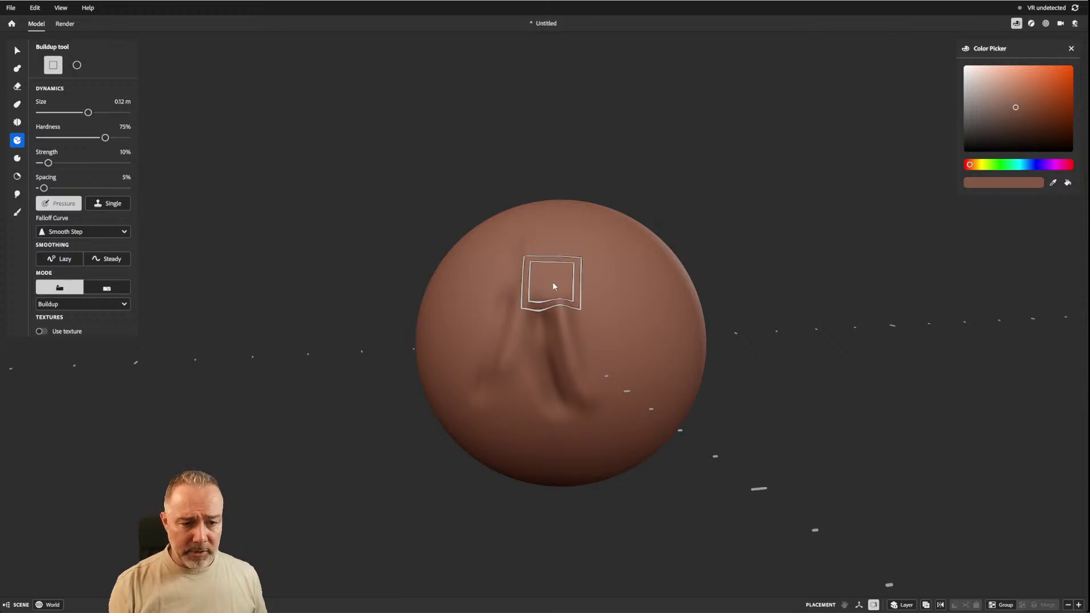
pyautogui.moveTo(589, 354); pyautogui.dragTo(607, 366)
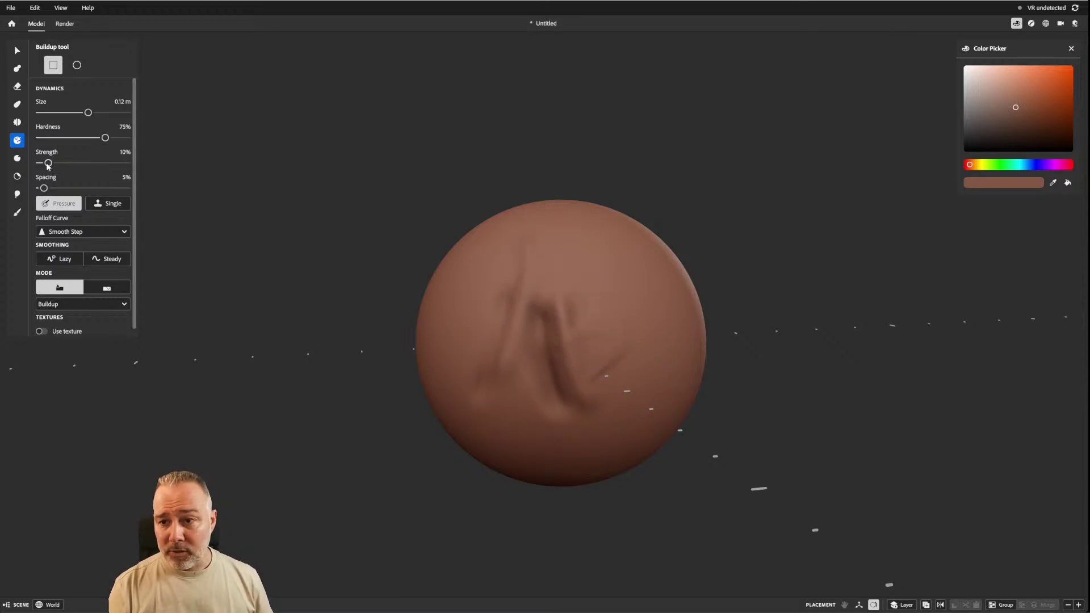
pyautogui.moveTo(47, 165); pyautogui.dragTo(90, 166)
pyautogui.moveTo(533, 291)
pyautogui.mouseDown()
pyautogui.moveTo(493, 356)
pyautogui.moveTo(500, 367)
pyautogui.mouseUp()
# Switch the Buildup brush to the round shape, add mounds around the central groove and carve a hollow above them in inverted mode.
pyautogui.click(76, 65)
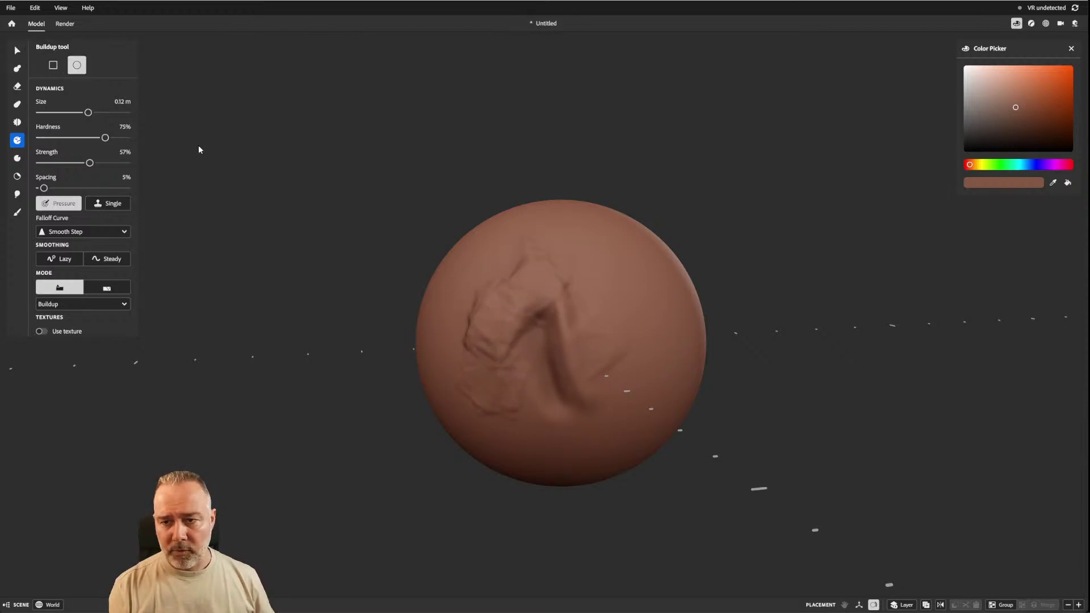
pyautogui.moveTo(577, 288); pyautogui.dragTo(588, 288)
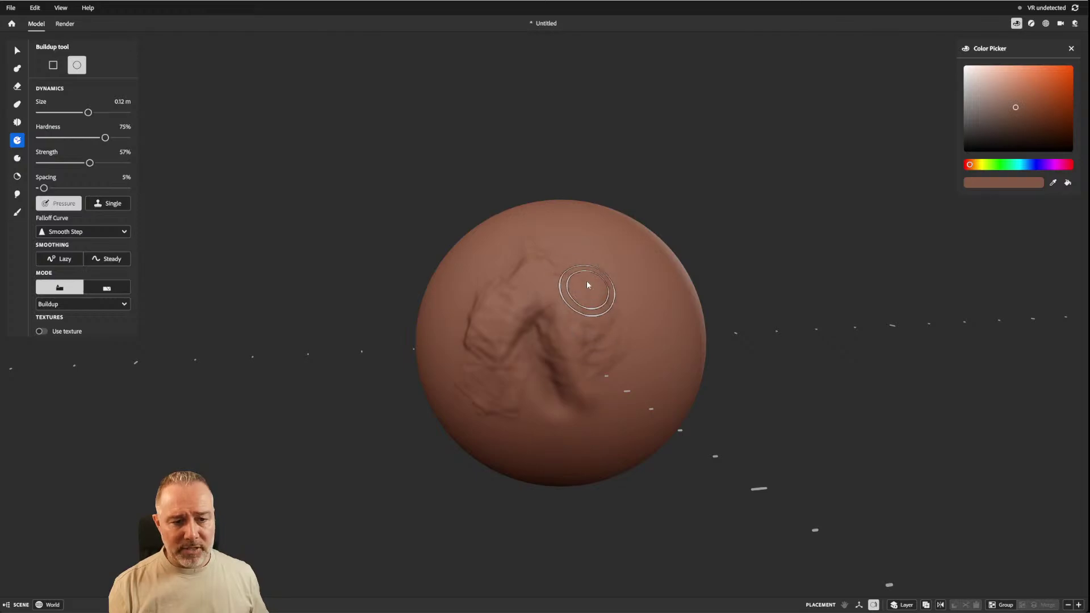
pyautogui.moveTo(503, 243); pyautogui.dragTo(525, 264, button='right')
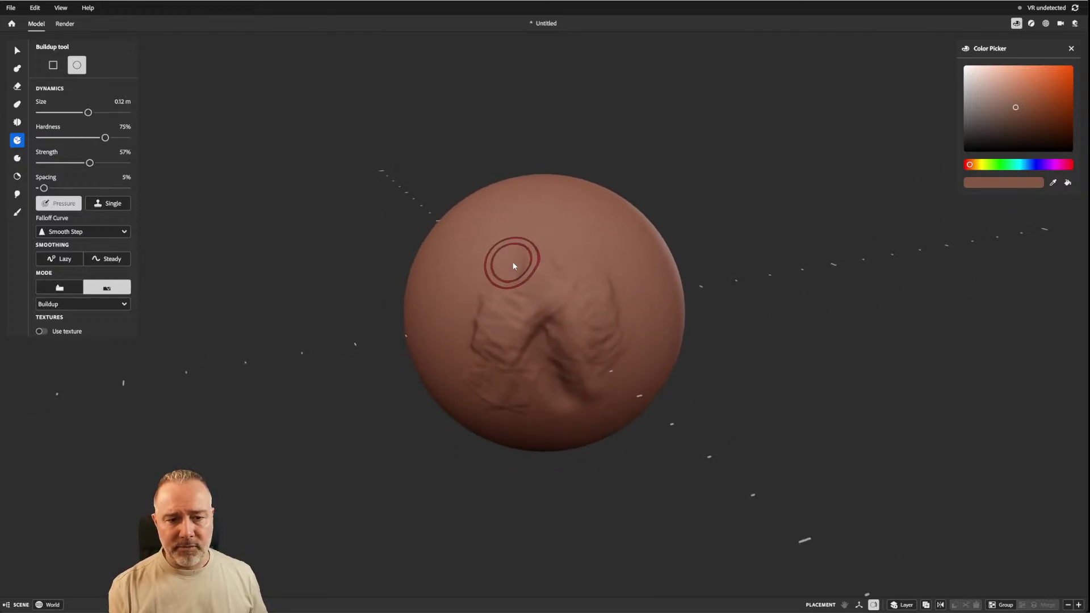
pyautogui.keyDown('ctrl'); pyautogui.moveTo(515, 257); pyautogui.dragTo(481, 316); pyautogui.keyUp('ctrl')
pyautogui.moveTo(465, 355)
pyautogui.mouseDown()
pyautogui.moveTo(496, 260)
pyautogui.moveTo(506, 296)
pyautogui.moveTo(464, 312)
pyautogui.moveTo(513, 400)
pyautogui.moveTo(557, 306)
pyautogui.moveTo(573, 325)
pyautogui.mouseUp()
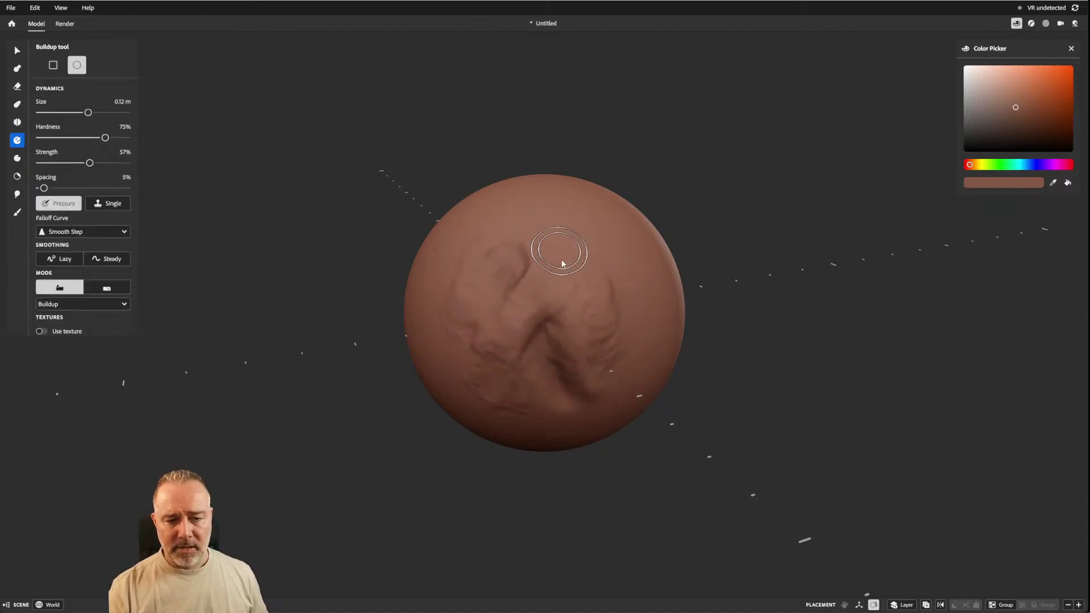
pyautogui.moveTo(527, 239); pyautogui.dragTo(613, 244)
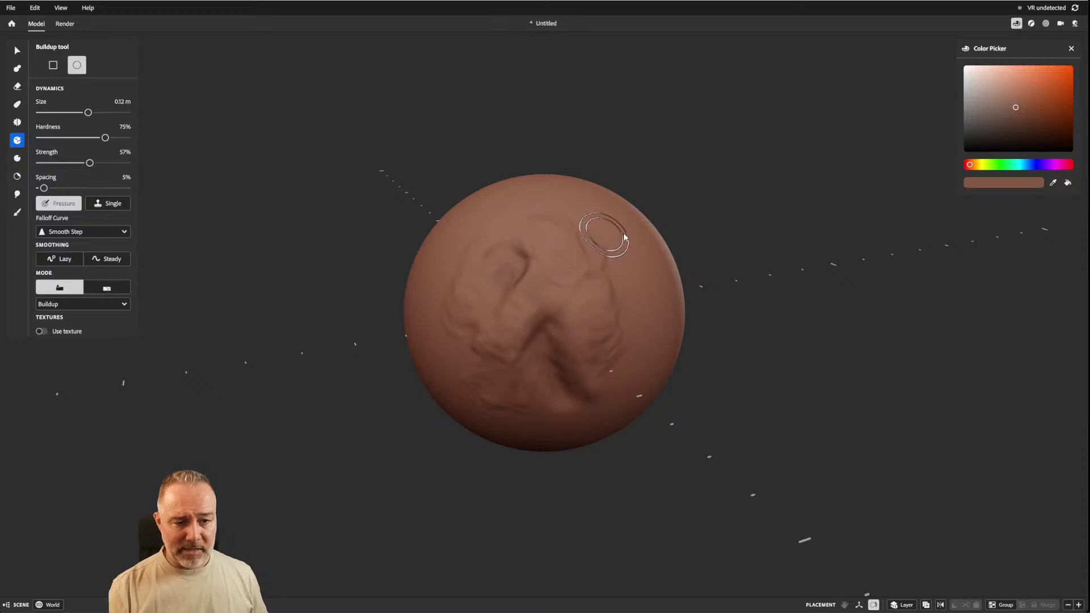
# Build up a raised patch to the right of the mounds with the round Buildup brush and smooth it.
pyautogui.moveTo(613, 244); pyautogui.dragTo(587, 243, button='middle')
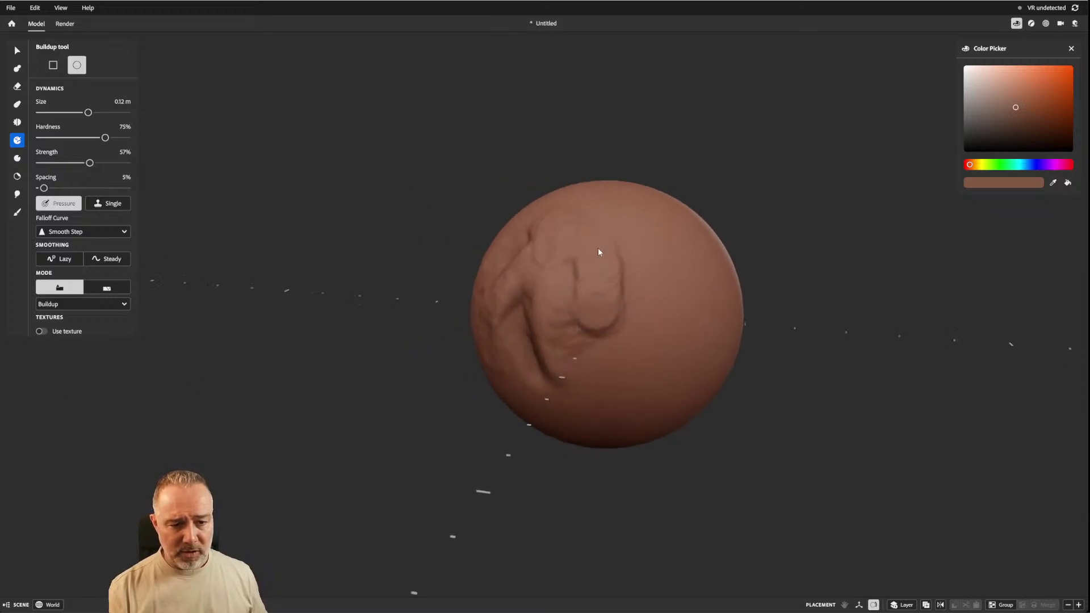
pyautogui.moveTo(596, 248)
pyautogui.mouseDown()
pyautogui.moveTo(606, 318)
pyautogui.moveTo(628, 304)
pyautogui.mouseUp()
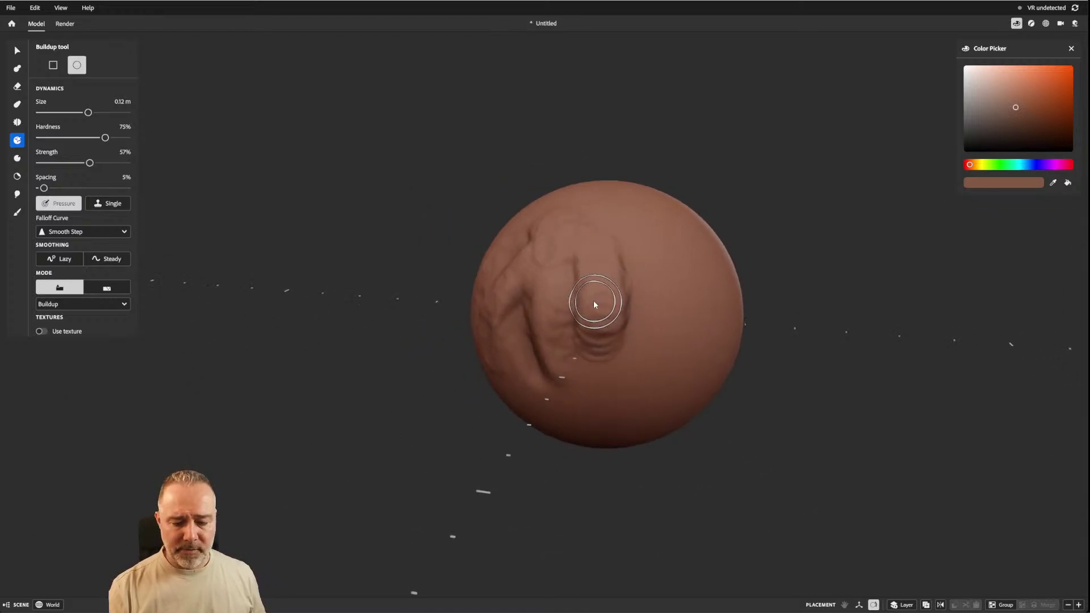
pyautogui.press('shift')
pyautogui.moveTo(604, 276)
pyautogui.keyDown('shift'); pyautogui.mouseDown()
pyautogui.moveTo(618, 300)
pyautogui.moveTo(628, 272)
pyautogui.moveTo(625, 302)
pyautogui.moveTo(619, 285)
pyautogui.mouseUp(); pyautogui.keyUp('shift')
# Carve a long vertical channel beside the raised patch with the inverted Buildup brush and soften its upper part.
pyautogui.press('ctrl')
pyautogui.keyDown('ctrl'); pyautogui.moveTo(621, 353); pyautogui.dragTo(615, 243); pyautogui.keyUp('ctrl')
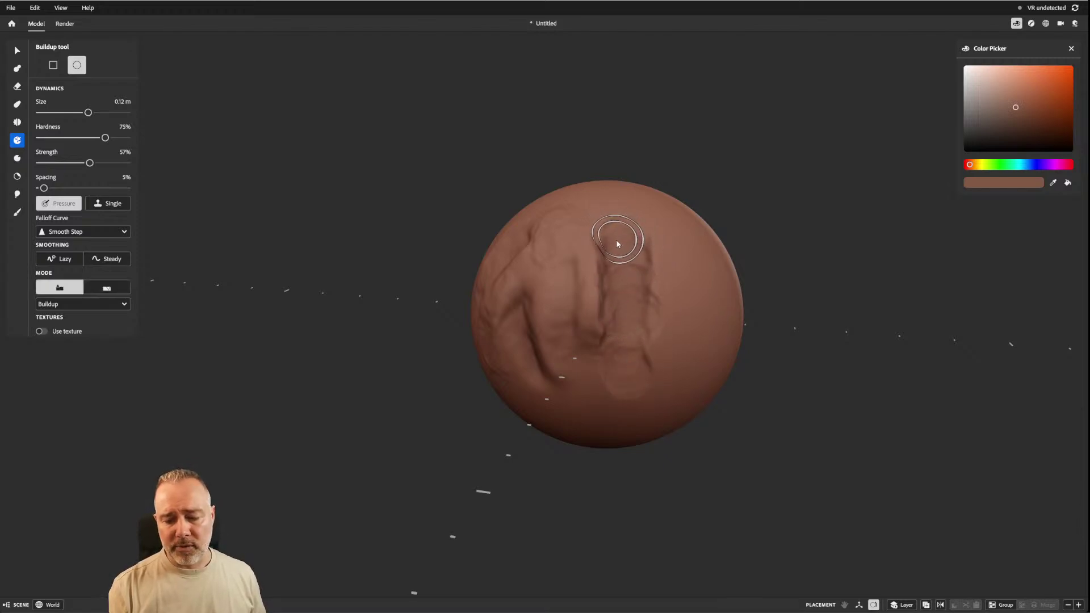
pyautogui.press('ctrl')
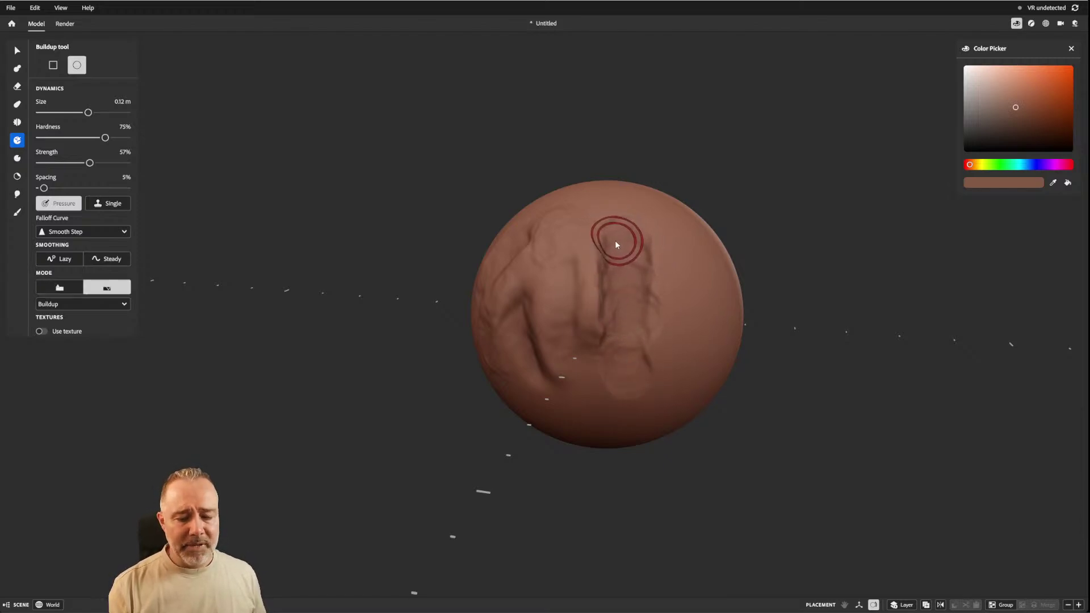
pyautogui.press('shift')
pyautogui.moveTo(616, 233)
pyautogui.keyDown('shift'); pyautogui.mouseDown()
pyautogui.moveTo(649, 331)
pyautogui.moveTo(637, 289)
pyautogui.mouseUp(); pyautogui.keyUp('shift')
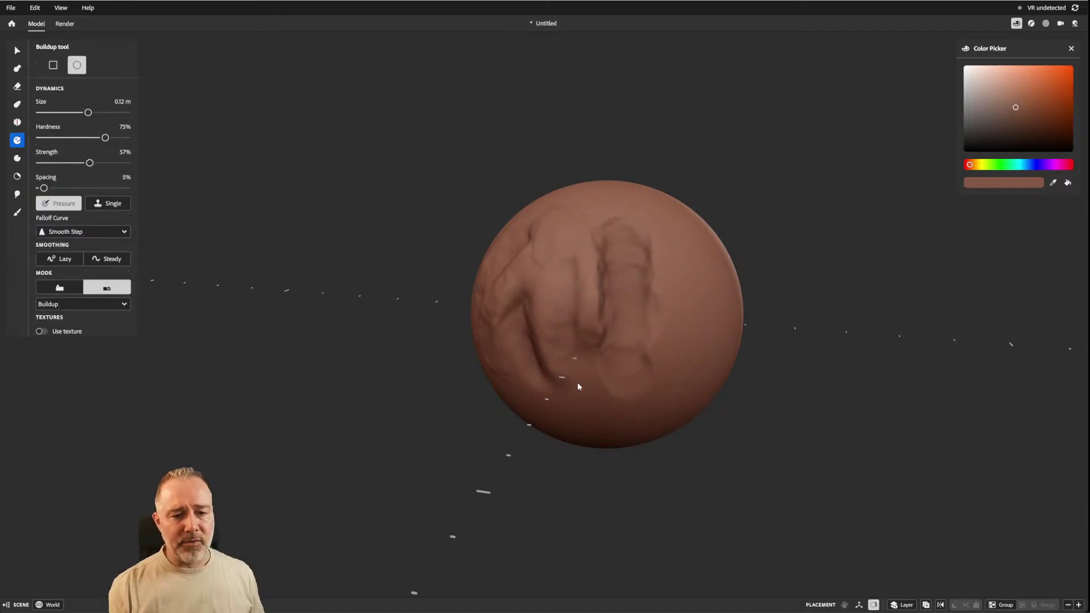
# Set the Buildup spacing to 35% and strength to 100%, try an inverted stroke on the sphere's clean side and undo it.
pyautogui.keyDown('alt'); pyautogui.moveTo(578, 383); pyautogui.dragTo(577, 320); pyautogui.keyUp('alt')
pyautogui.keyDown('alt'); pyautogui.moveTo(502, 252); pyautogui.dragTo(574, 284); pyautogui.keyUp('alt')
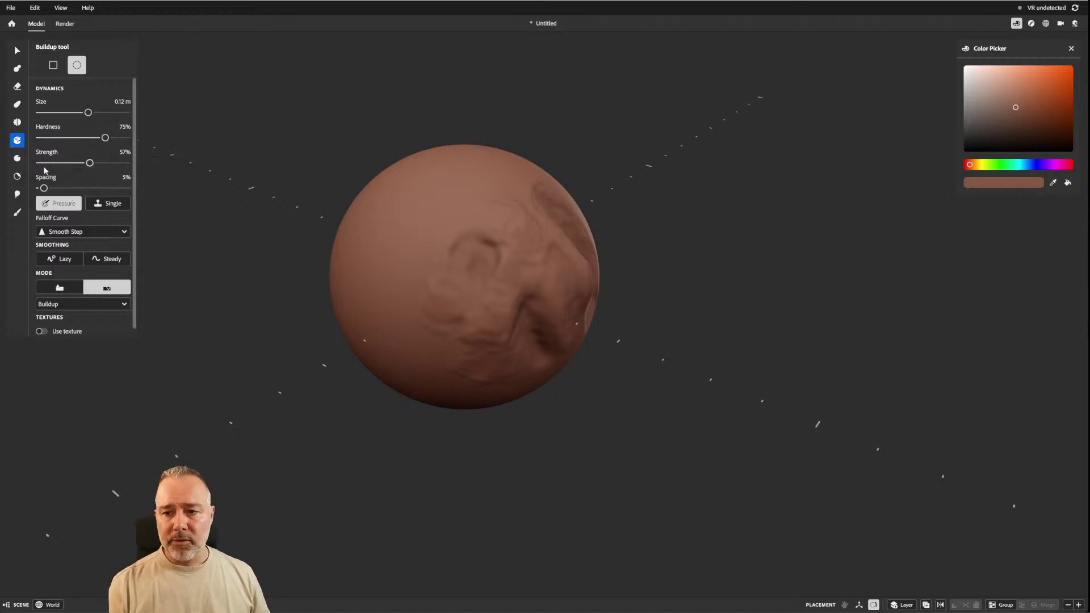
pyautogui.moveTo(45, 189); pyautogui.dragTo(72, 189)
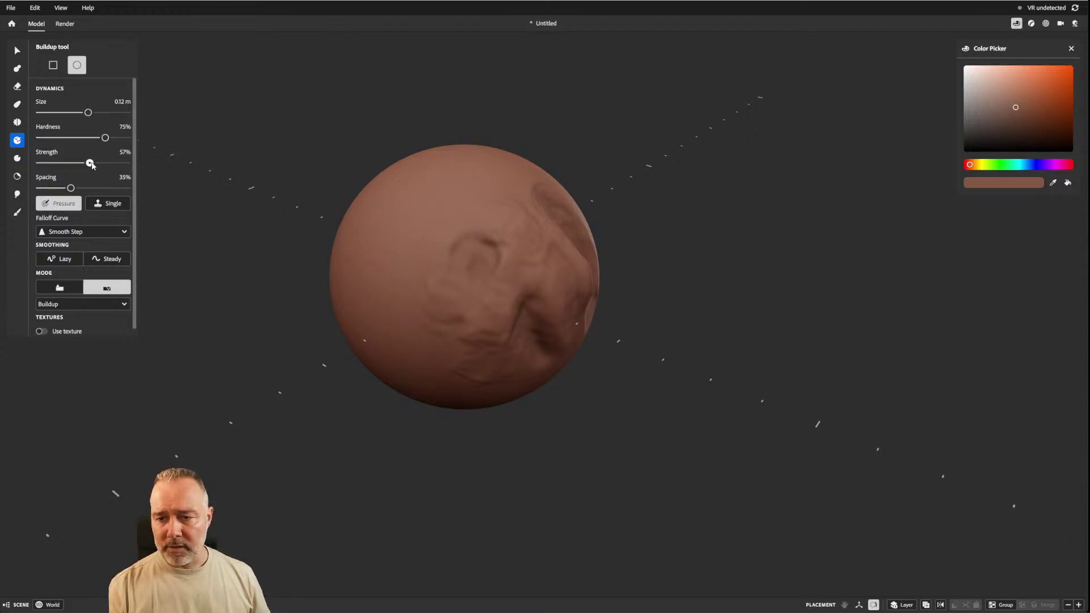
pyautogui.moveTo(89, 163); pyautogui.dragTo(129, 163)
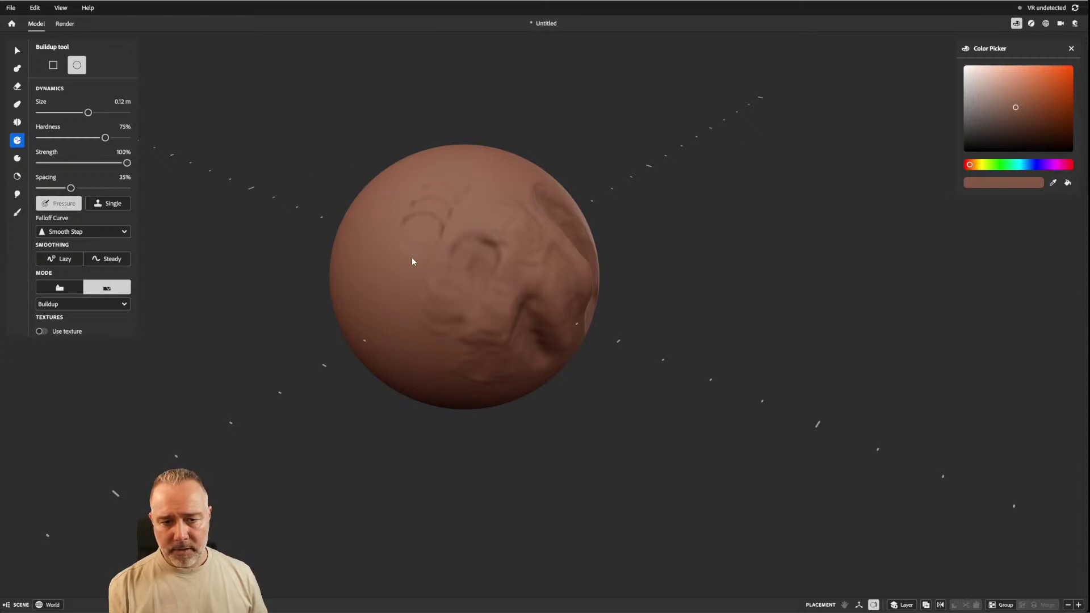
pyautogui.moveTo(408, 347); pyautogui.dragTo(413, 346)
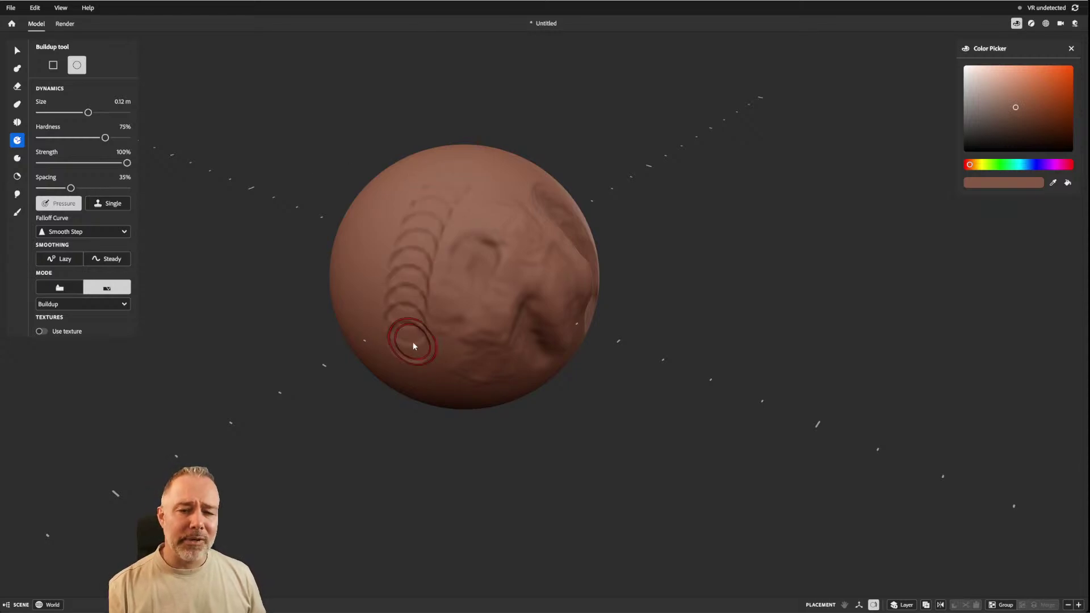
pyautogui.hotkey('ctrl', 'z')
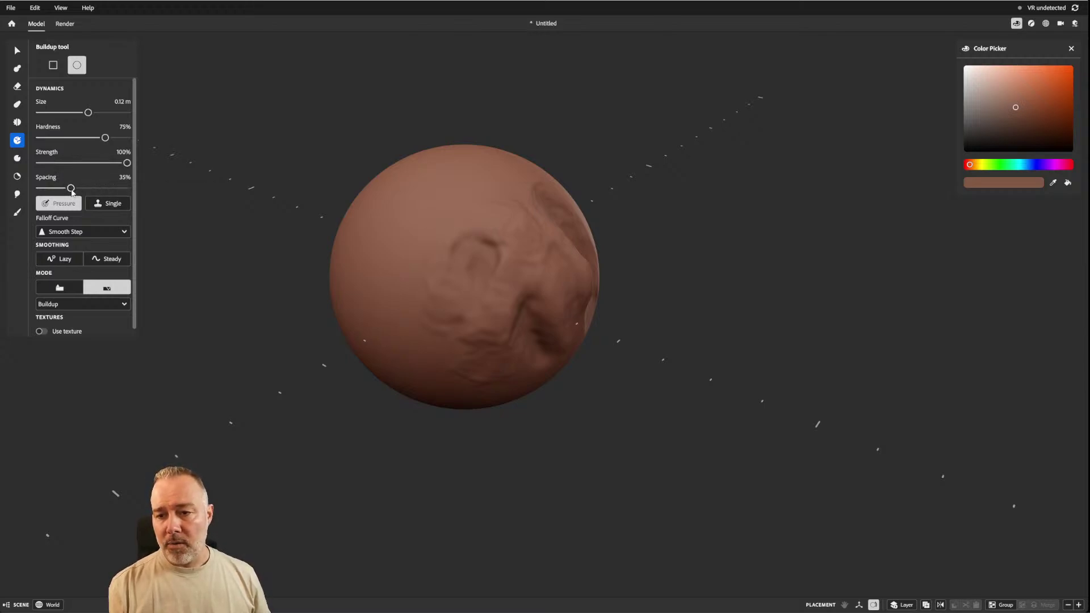
# Lower the Buildup brush's spacing to 4%.
pyautogui.moveTo(71, 191); pyautogui.dragTo(39, 193)
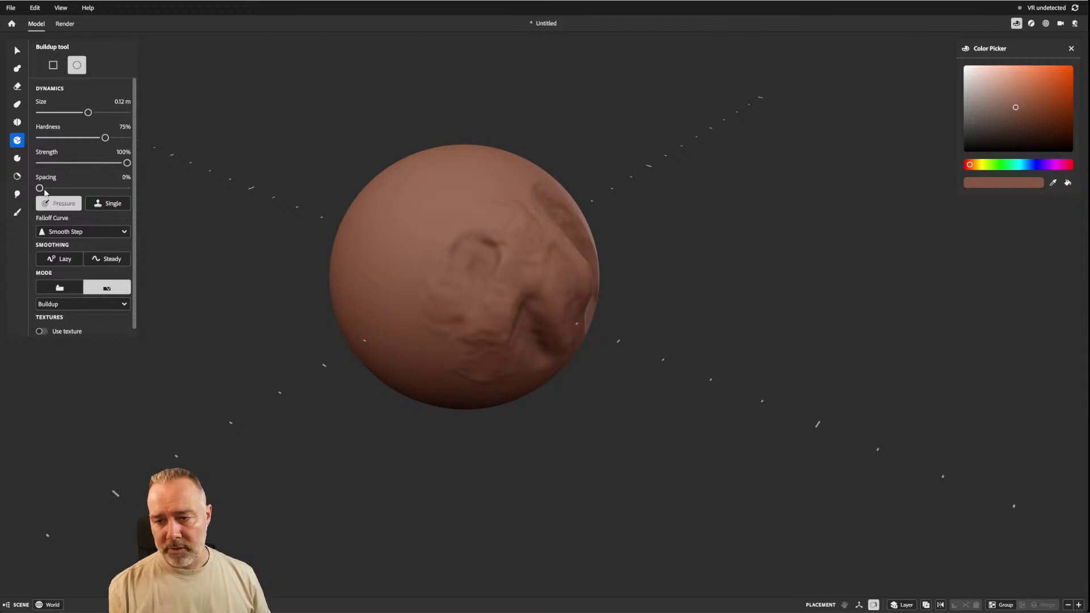
pyautogui.moveTo(40, 188); pyautogui.dragTo(43, 189)
pyautogui.moveTo(436, 213)
pyautogui.keyDown('alt'); pyautogui.mouseDown()
pyautogui.moveTo(378, 180)
pyautogui.moveTo(549, 197)
pyautogui.mouseUp(); pyautogui.keyUp('alt')
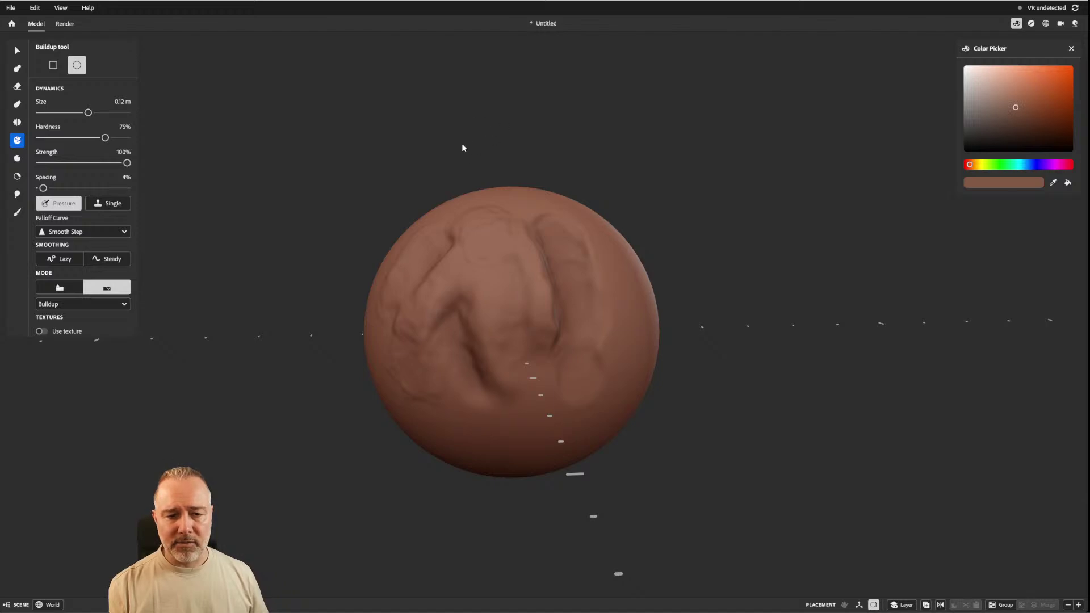
# Push and pull the sphere's clean side into an uneven, dented form with the Warp tool at a size of 0.50 m.
pyautogui.keyDown('alt'); pyautogui.moveTo(462, 148); pyautogui.dragTo(480, 103); pyautogui.keyUp('alt')
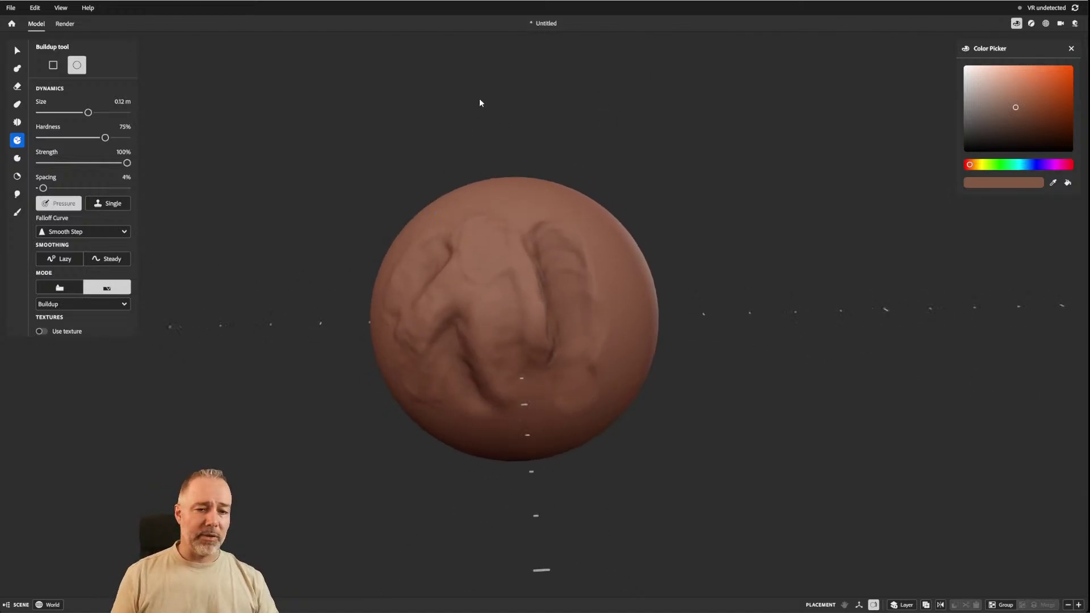
pyautogui.moveTo(592, 354)
pyautogui.keyDown('alt'); pyautogui.mouseDown(button='middle')
pyautogui.moveTo(610, 285)
pyautogui.moveTo(602, 326)
pyautogui.mouseUp(button='middle'); pyautogui.keyUp('alt')
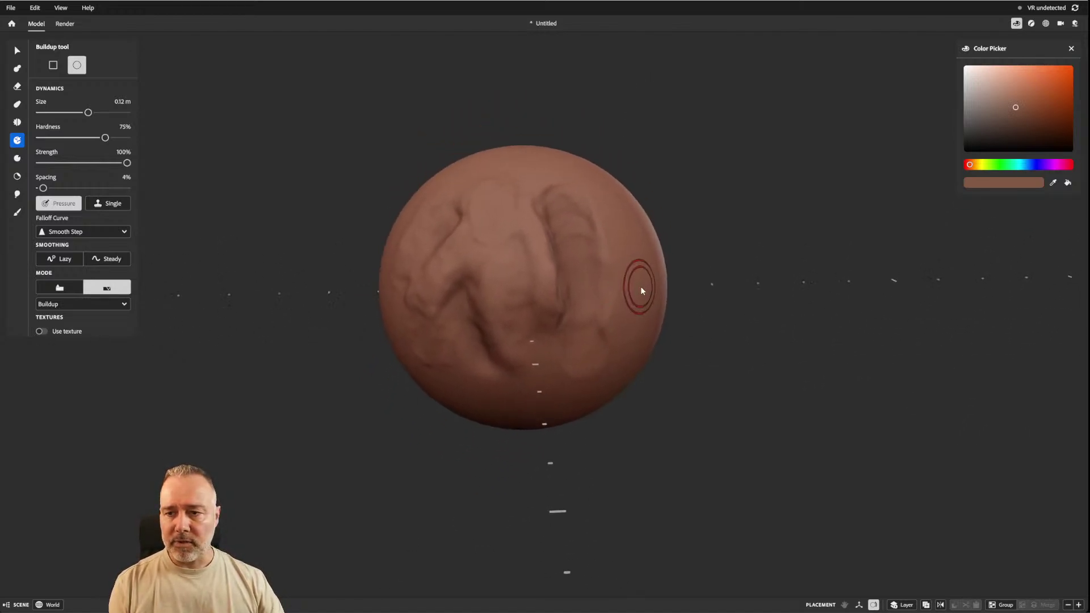
pyautogui.keyDown('alt'); pyautogui.moveTo(642, 290); pyautogui.dragTo(536, 258); pyautogui.keyUp('alt')
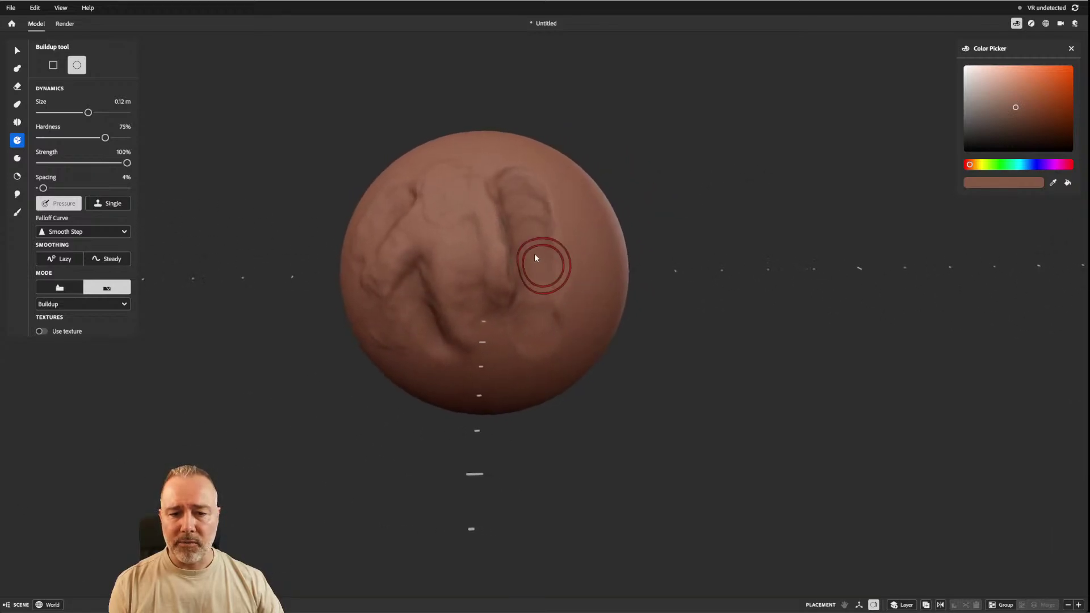
pyautogui.click(17, 104)
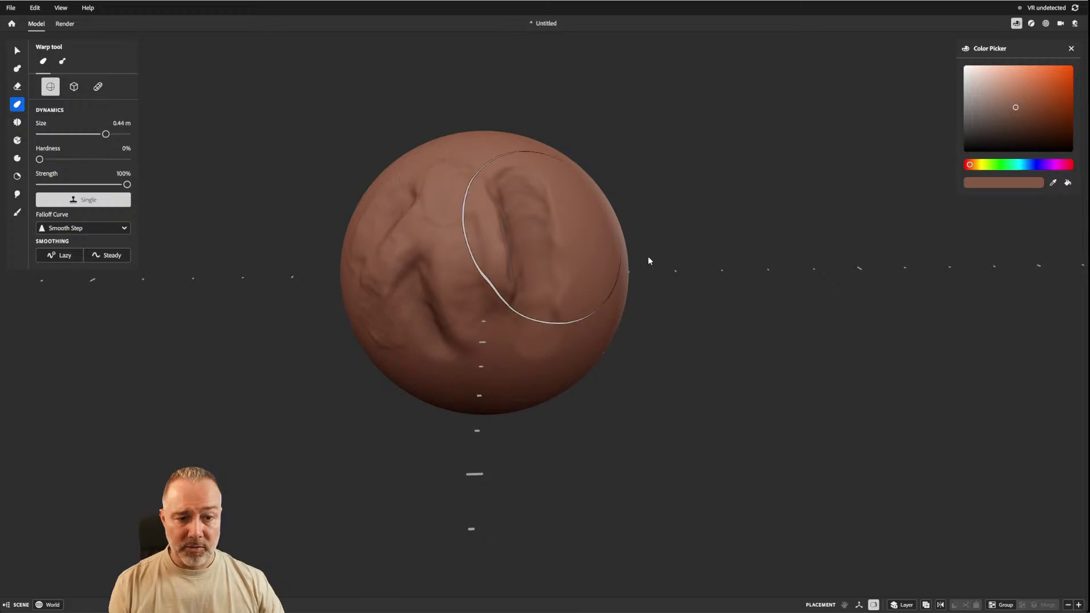
pyautogui.scroll(2, 658, 258)
pyautogui.moveTo(608, 264)
pyautogui.mouseDown()
pyautogui.moveTo(587, 269)
pyautogui.moveTo(632, 300)
pyautogui.mouseUp()
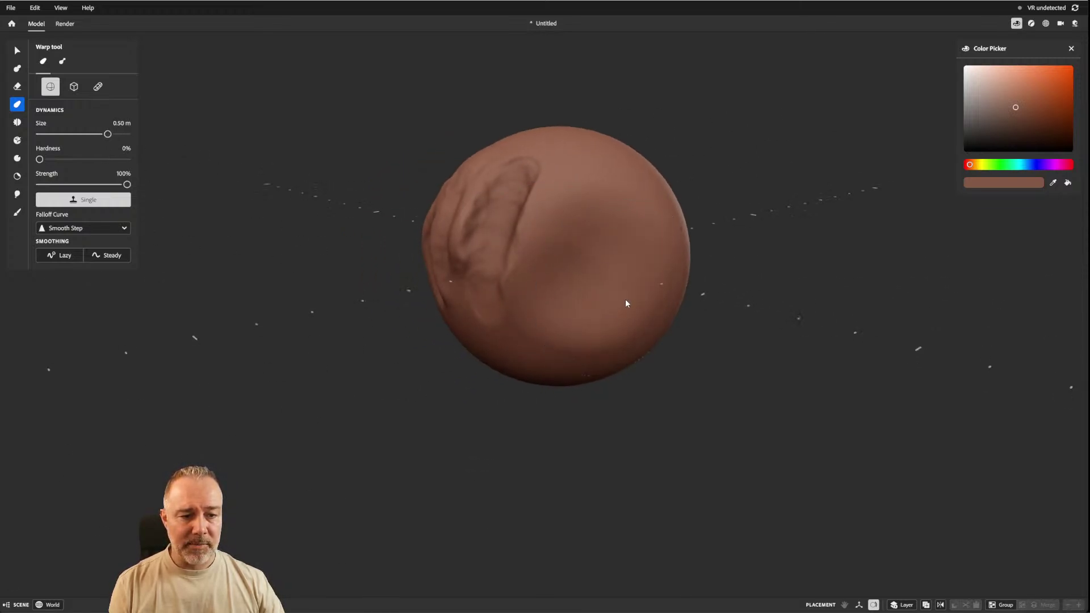
pyautogui.moveTo(681, 267); pyautogui.dragTo(659, 277)
pyautogui.moveTo(627, 336)
pyautogui.keyDown('alt'); pyautogui.mouseDown()
pyautogui.moveTo(534, 363)
pyautogui.moveTo(536, 393)
pyautogui.moveTo(606, 348)
pyautogui.mouseUp(); pyautogui.keyUp('alt')
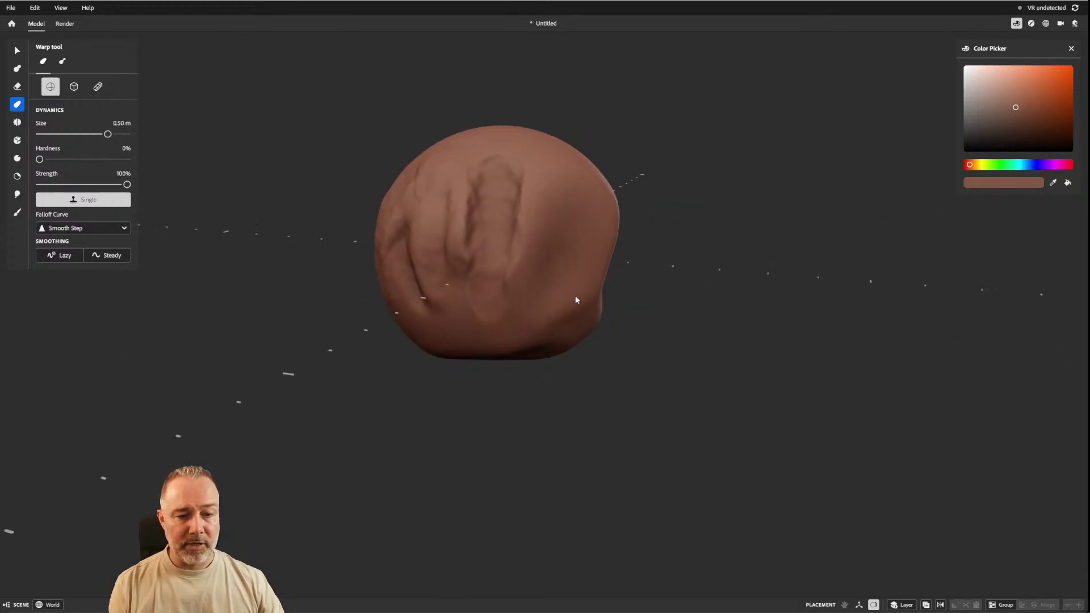
pyautogui.moveTo(574, 300)
pyautogui.keyDown('alt'); pyautogui.mouseDown()
pyautogui.moveTo(555, 270)
pyautogui.moveTo(368, 204)
pyautogui.moveTo(326, 236)
pyautogui.moveTo(299, 223)
pyautogui.mouseUp(); pyautogui.keyUp('alt')
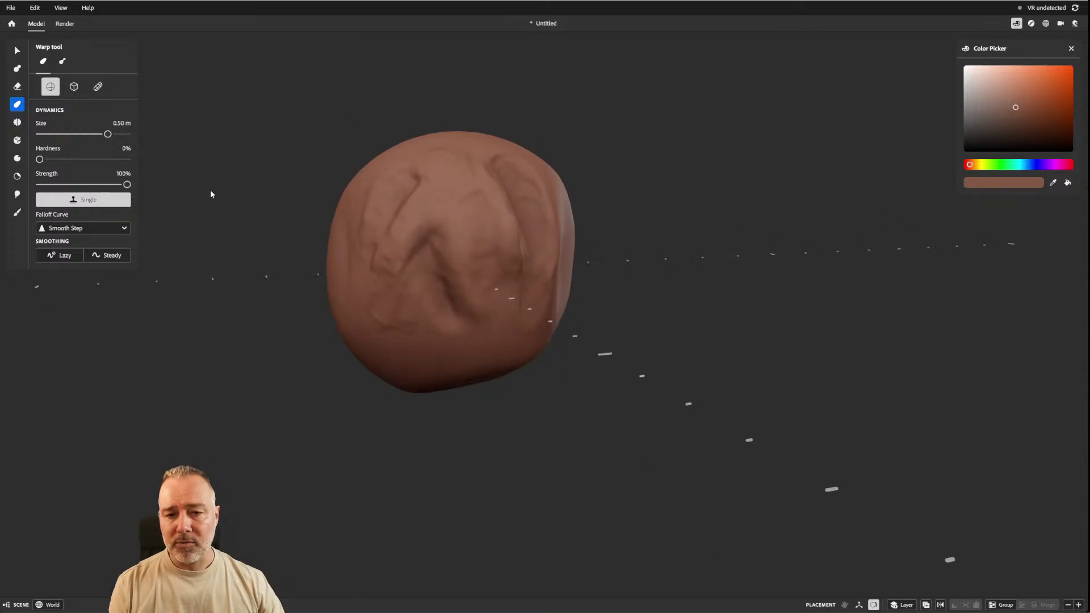
pyautogui.moveTo(501, 189)
pyautogui.mouseDown()
pyautogui.moveTo(577, 188)
pyautogui.moveTo(423, 179)
pyautogui.mouseUp()
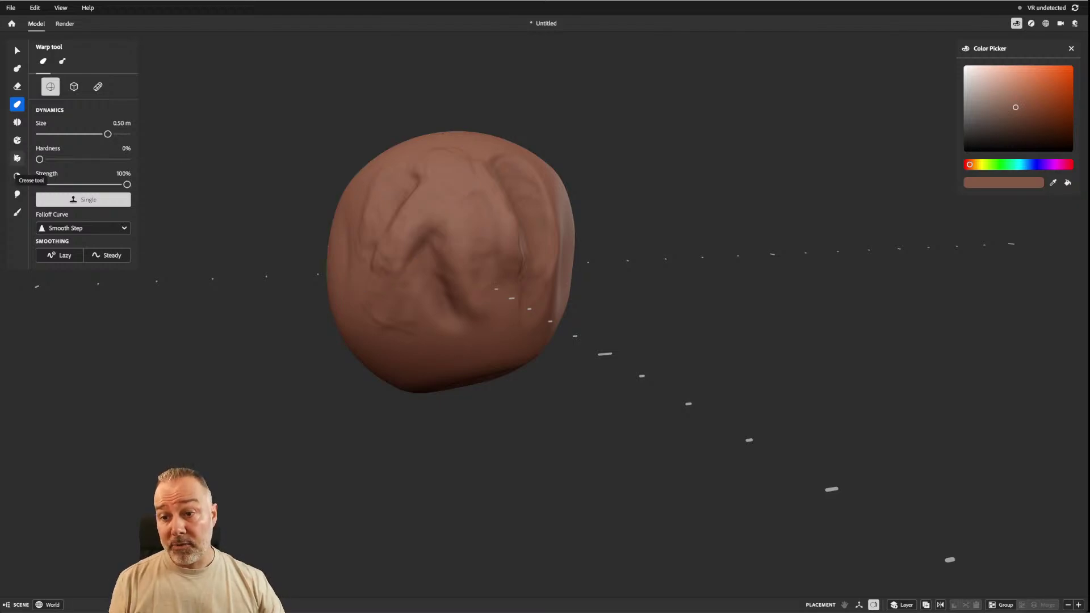
# Enable a texture on the Buildup brush and choose the fine grainy noise texture in place of the soft spot.
pyautogui.click(17, 140)
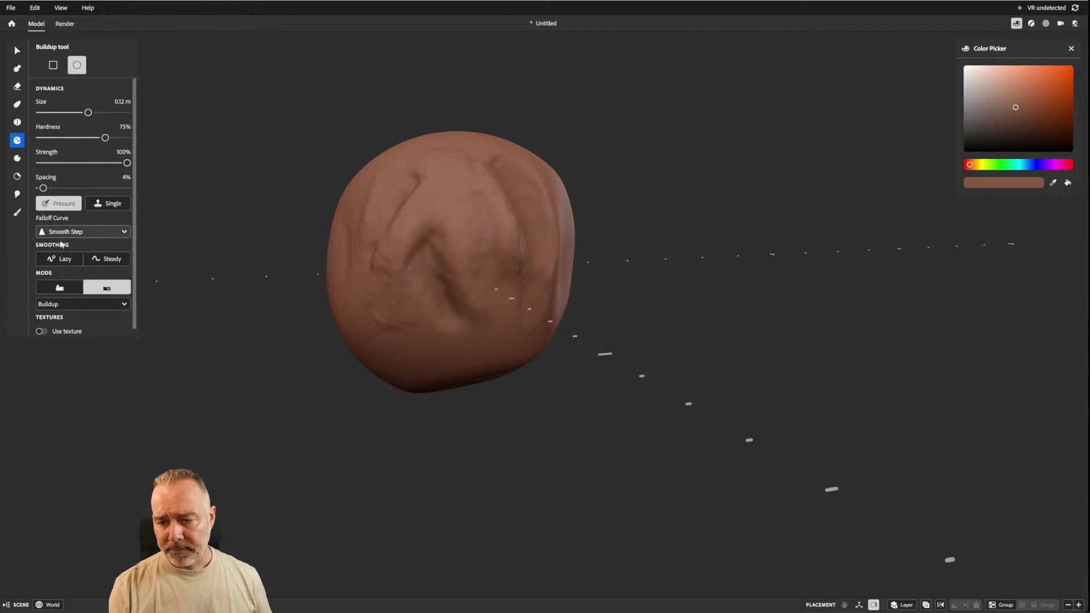
pyautogui.click(41, 332)
pyautogui.scroll(-1, 138, 200)
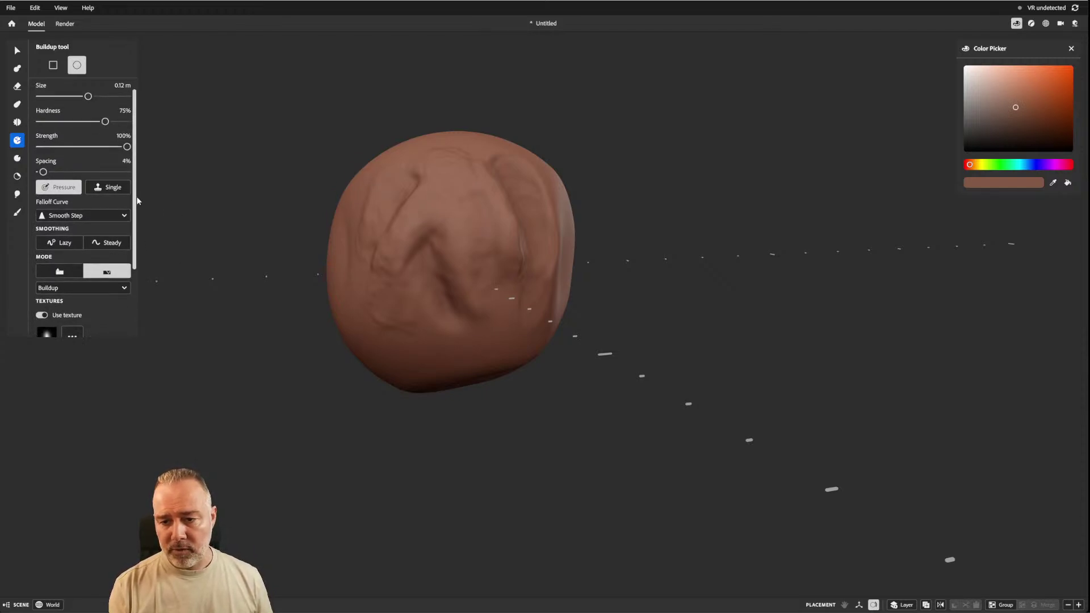
pyautogui.scroll(-3, 138, 200)
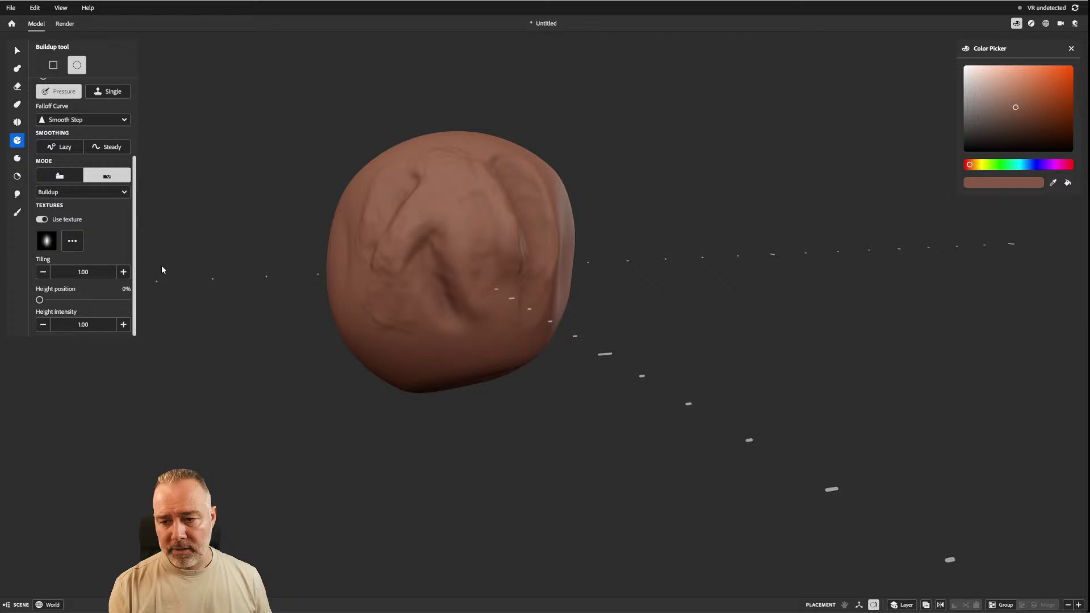
pyautogui.click(70, 240)
pyautogui.click(179, 310)
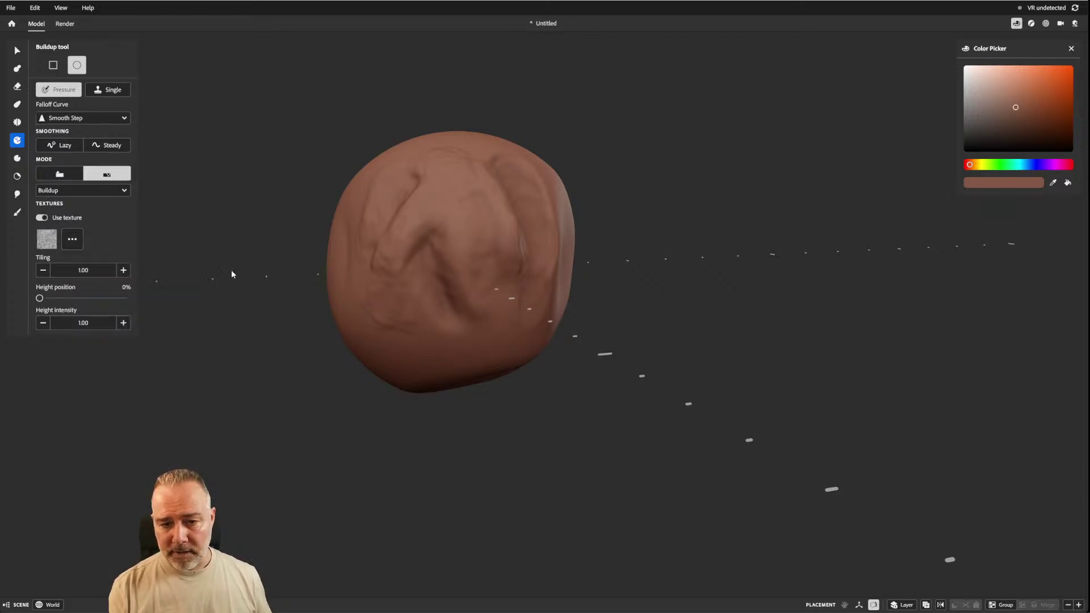
# Sculpt the grainy texture over the mounds and channels on the front of the form with the inverted Buildup brush.
pyautogui.moveTo(399, 206)
pyautogui.mouseDown()
pyautogui.moveTo(443, 219)
pyautogui.moveTo(467, 274)
pyautogui.moveTo(400, 265)
pyautogui.mouseUp()
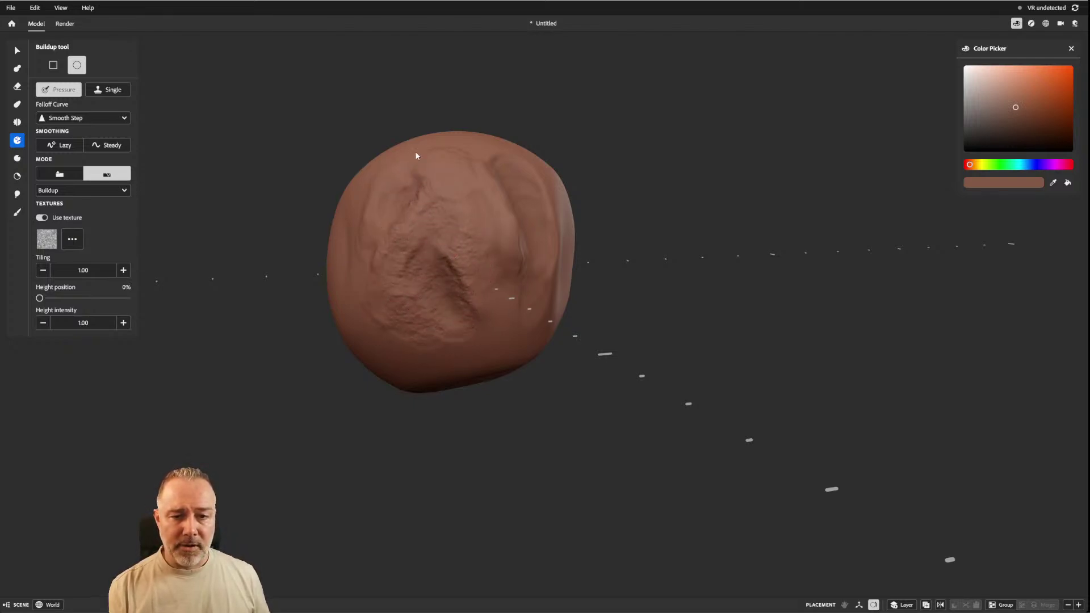
pyautogui.moveTo(369, 292); pyautogui.dragTo(386, 342)
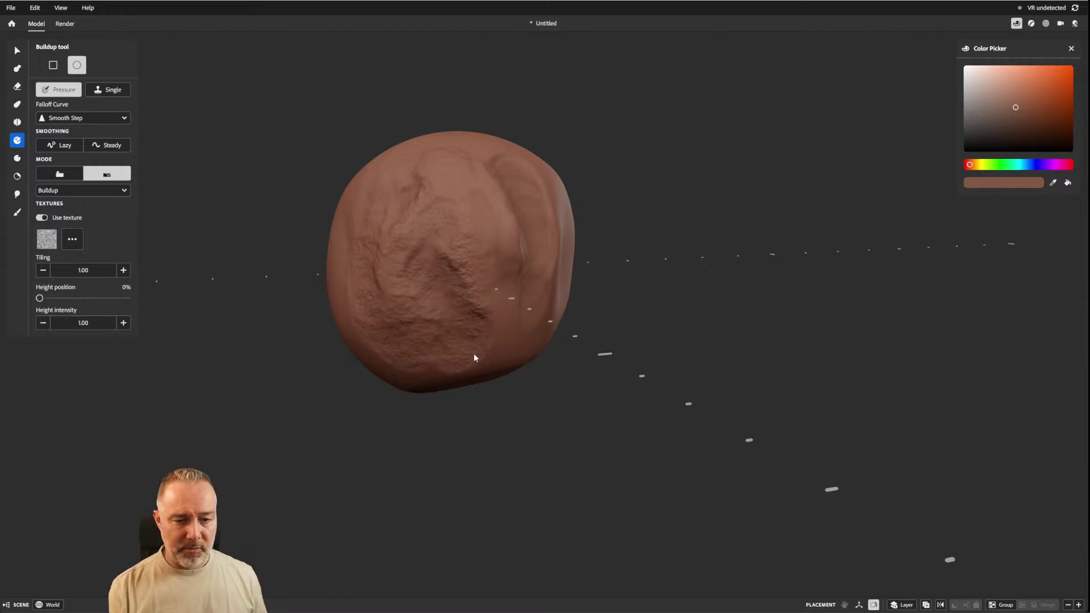
pyautogui.moveTo(511, 313)
pyautogui.mouseDown(button='middle')
pyautogui.moveTo(491, 307)
pyautogui.moveTo(508, 332)
pyautogui.mouseUp(button='middle')
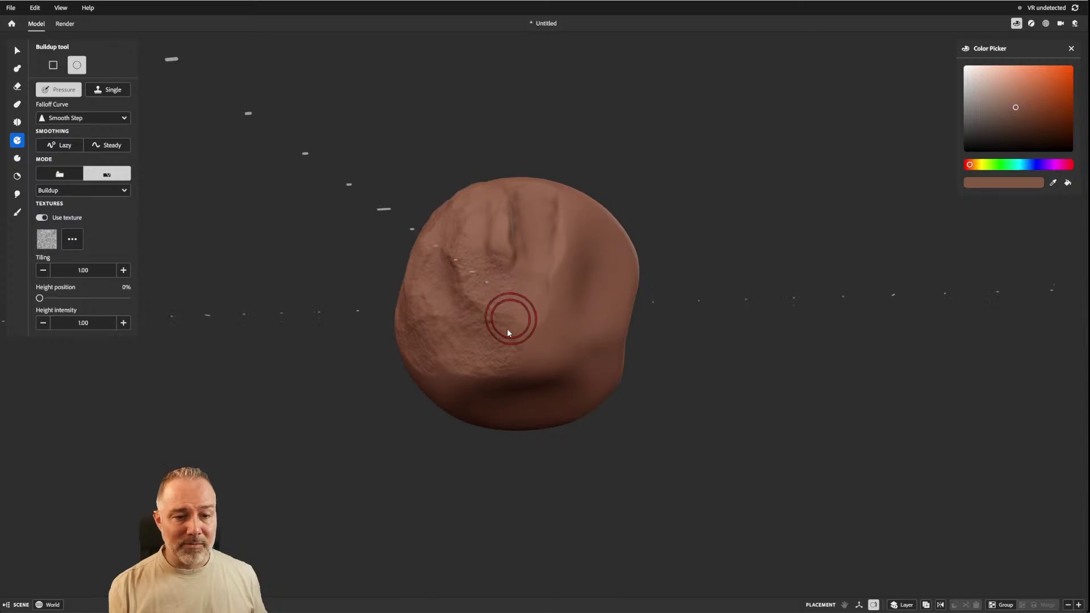
pyautogui.moveTo(553, 279); pyautogui.dragTo(565, 248, button='middle')
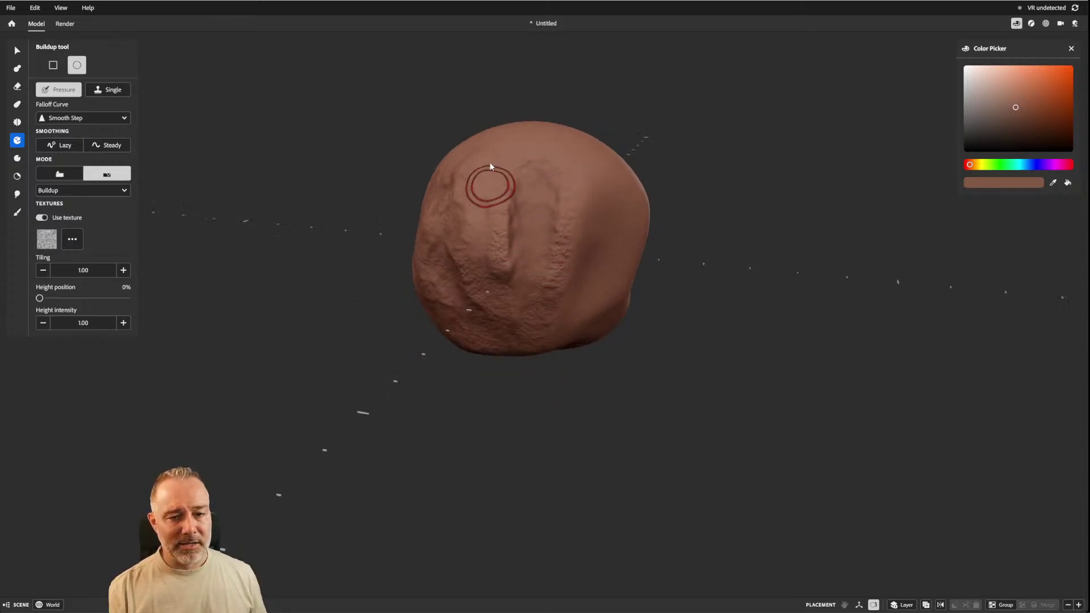
pyautogui.moveTo(497, 148)
pyautogui.mouseDown(button='middle')
pyautogui.moveTo(499, 165)
pyautogui.moveTo(544, 153)
pyautogui.moveTo(552, 131)
pyautogui.mouseUp(button='middle')
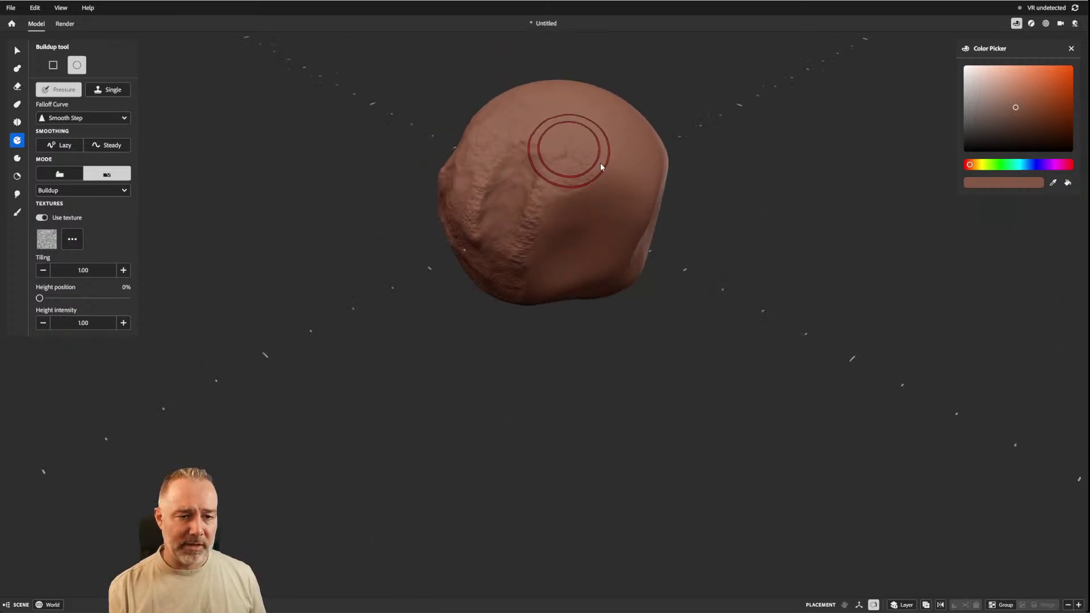
# Cover the smooth dented side next to the channel with the grainy texture using a larger Buildup brush.
pyautogui.moveTo(618, 164); pyautogui.dragTo(584, 209)
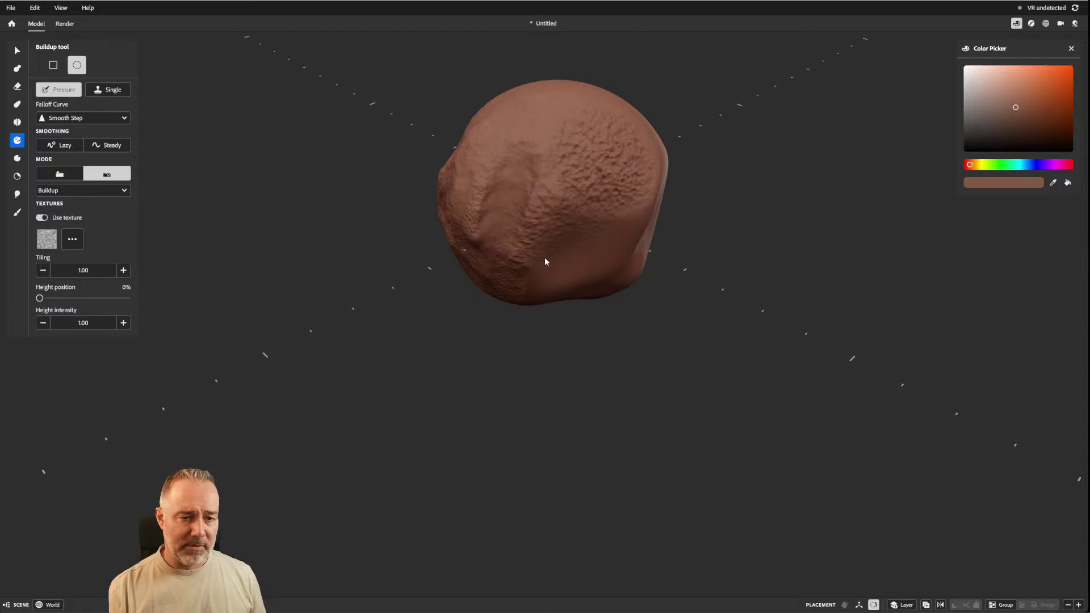
pyautogui.moveTo(565, 282)
pyautogui.mouseDown(button='middle')
pyautogui.moveTo(550, 258)
pyautogui.moveTo(606, 227)
pyautogui.mouseUp(button='middle')
pyautogui.moveTo(606, 228); pyautogui.dragTo(589, 295)
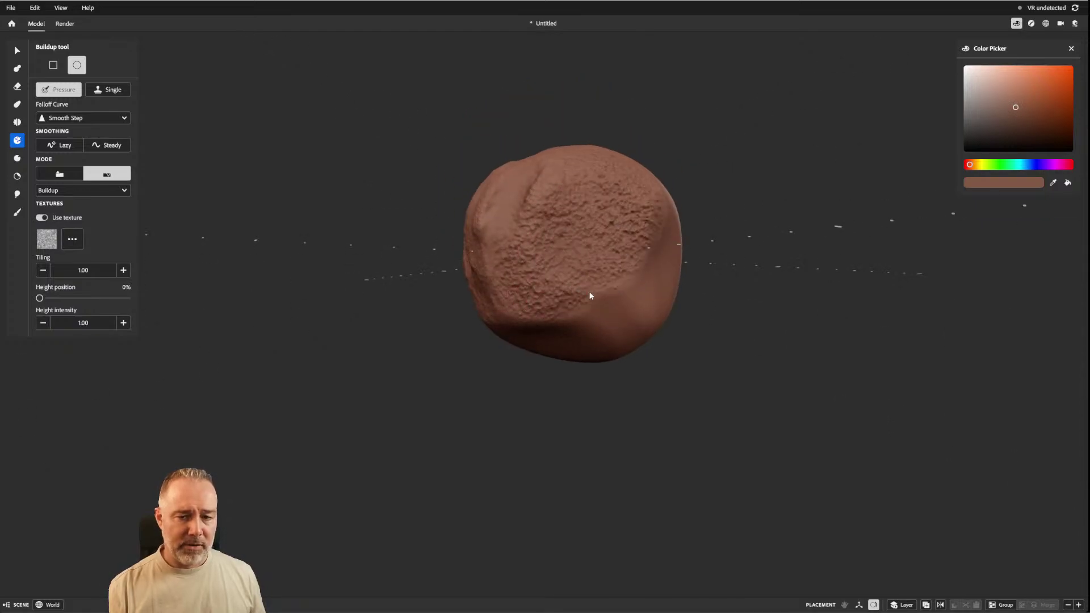
# Switch the Buildup brush to the coarse blotchy texture and roughen the area beyond the dented side.
pyautogui.click(72, 239)
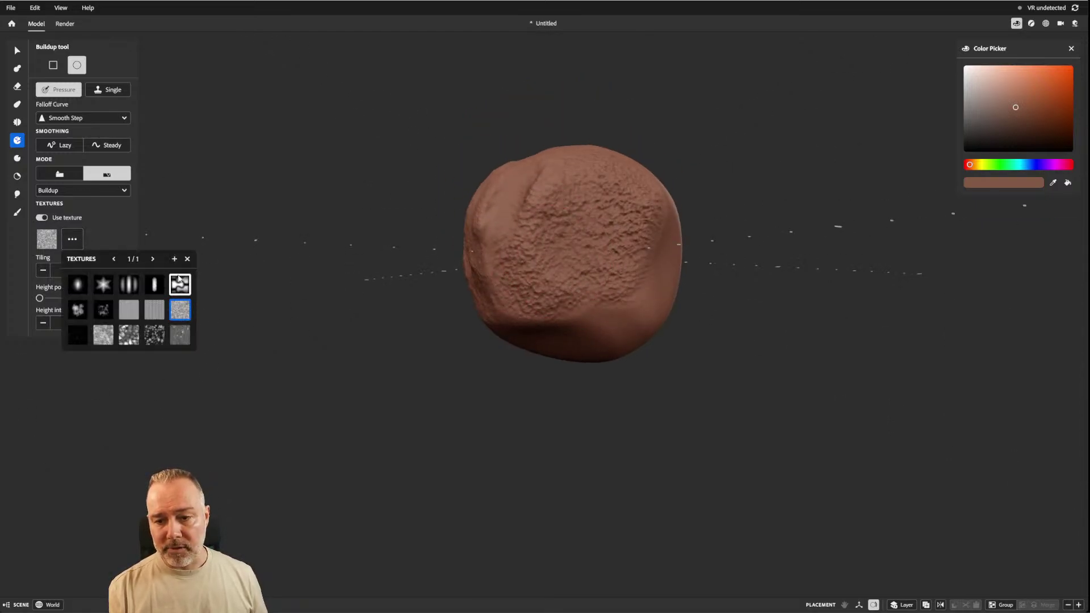
pyautogui.click(129, 335)
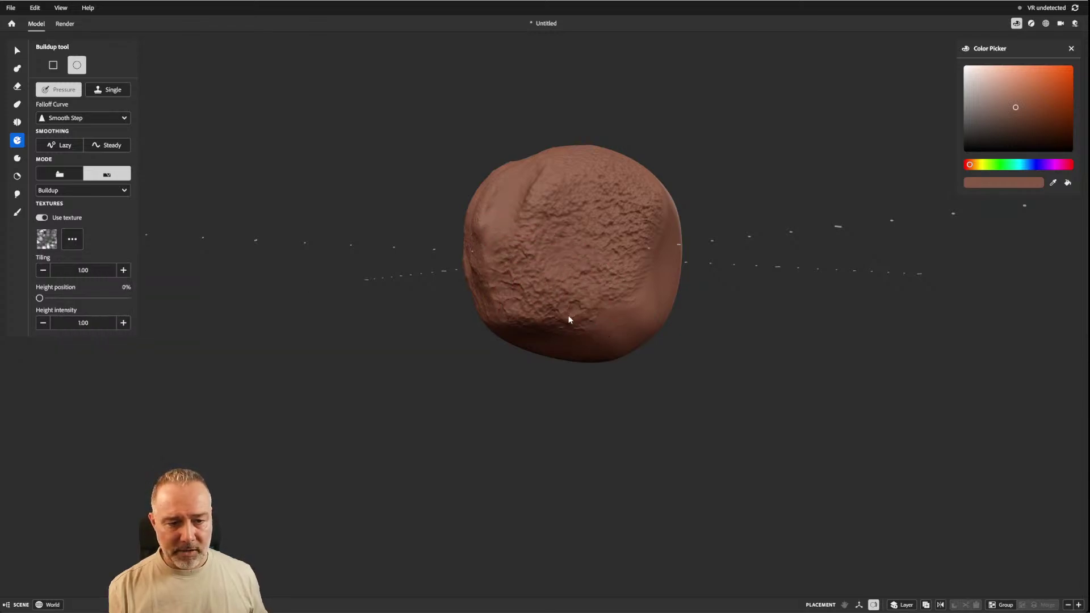
pyautogui.moveTo(567, 316); pyautogui.dragTo(628, 253, button='middle')
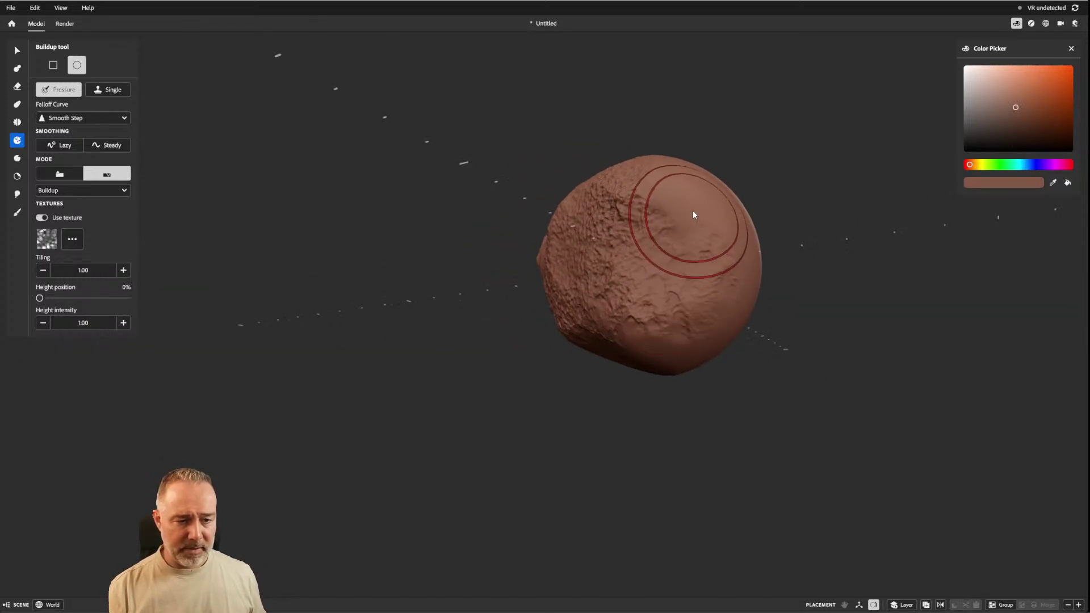
pyautogui.moveTo(692, 210); pyautogui.dragTo(715, 169, button='middle')
pyautogui.moveTo(731, 227); pyautogui.dragTo(729, 253)
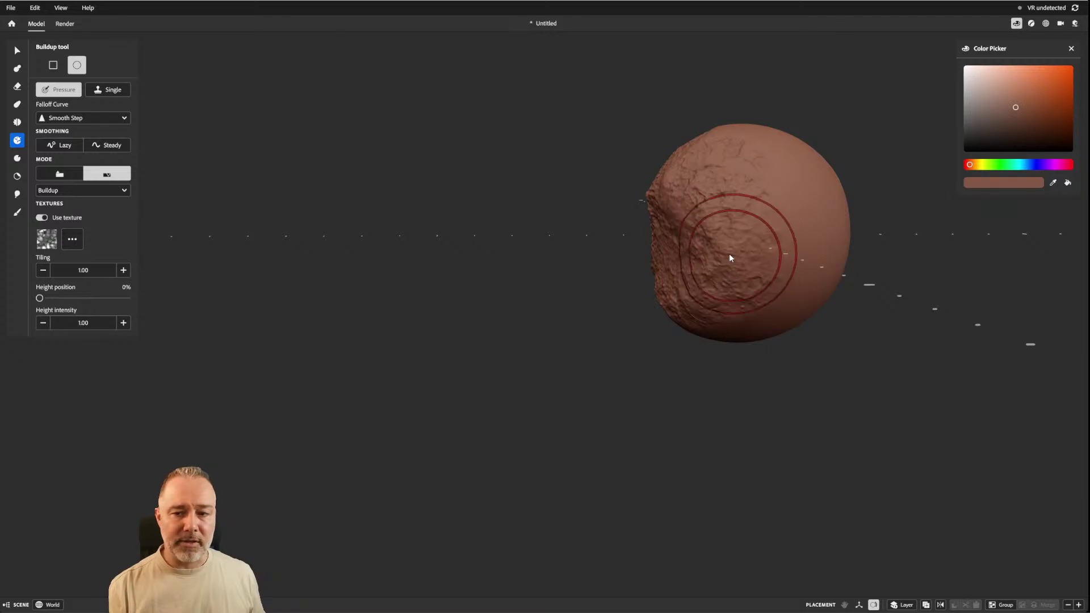
# Extend the coarse blotchy texture across the smooth rounded side of the form, keeping the current brush texture.
pyautogui.click(72, 239)
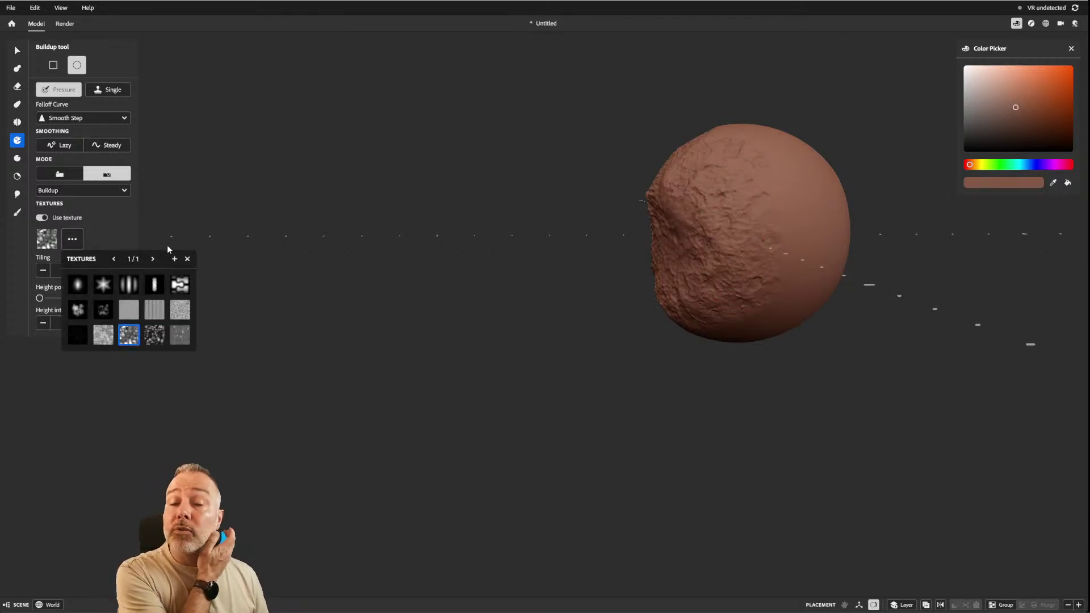
pyautogui.click(766, 206)
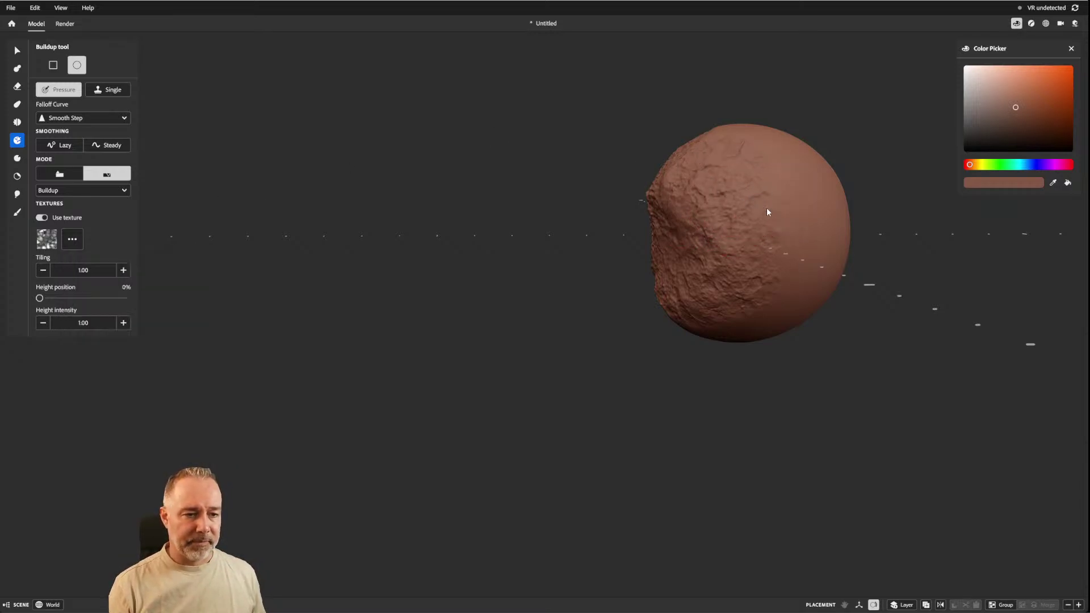
pyautogui.moveTo(807, 196); pyautogui.dragTo(820, 227)
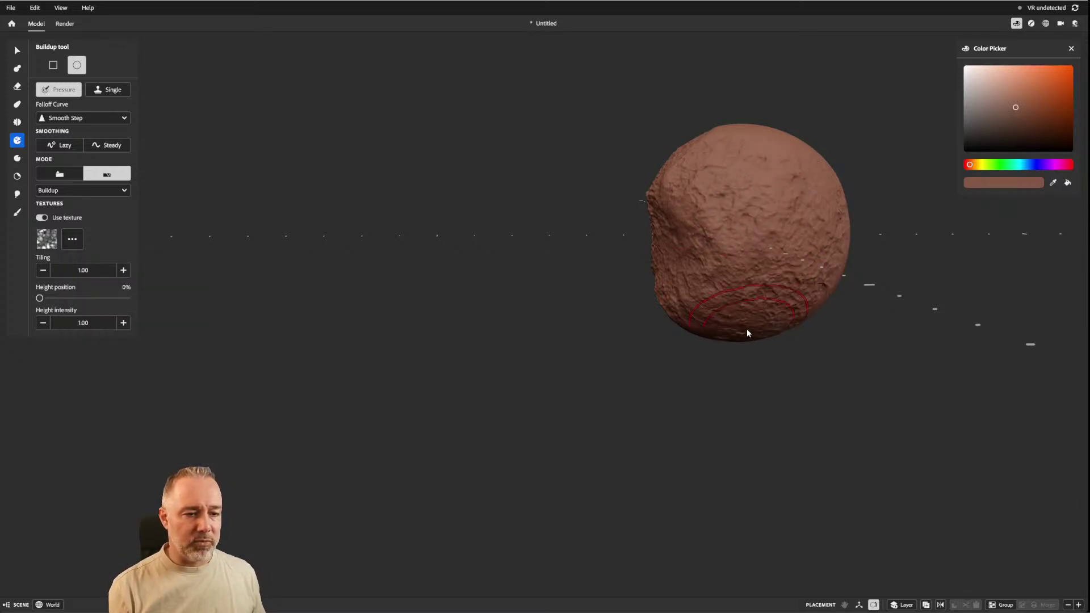
# Roughen the remaining smooth area on the back of the form with the coarse textured Buildup brush.
pyautogui.moveTo(747, 329)
pyautogui.mouseDown(button='right')
pyautogui.moveTo(795, 272)
pyautogui.moveTo(688, 336)
pyautogui.moveTo(749, 271)
pyautogui.moveTo(598, 307)
pyautogui.mouseUp(button='right')
pyautogui.moveTo(519, 316); pyautogui.dragTo(518, 307, button='right')
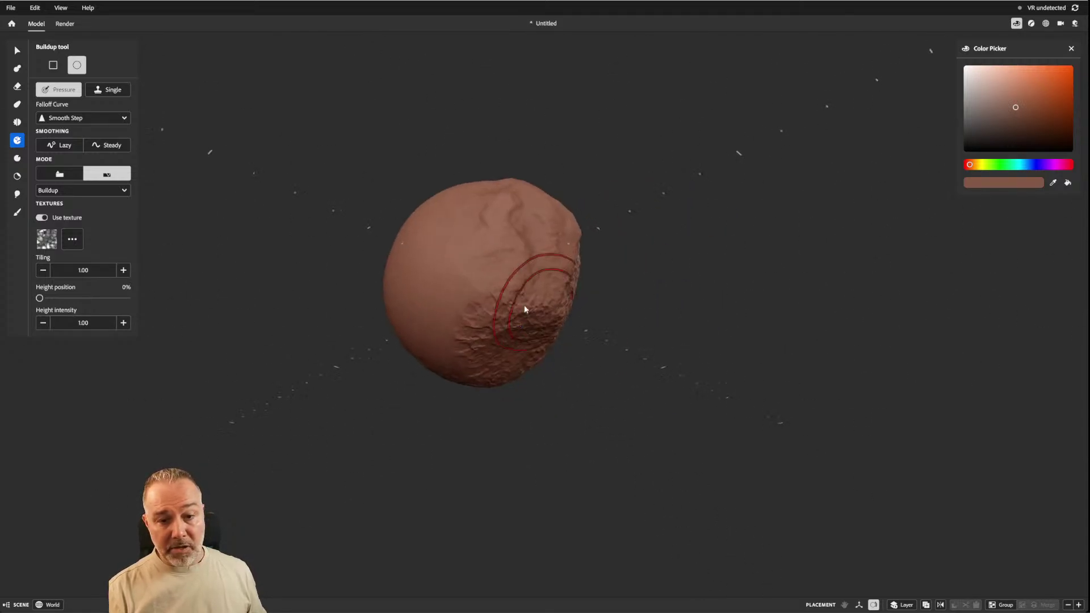
pyautogui.moveTo(434, 290); pyautogui.dragTo(441, 234, button='right')
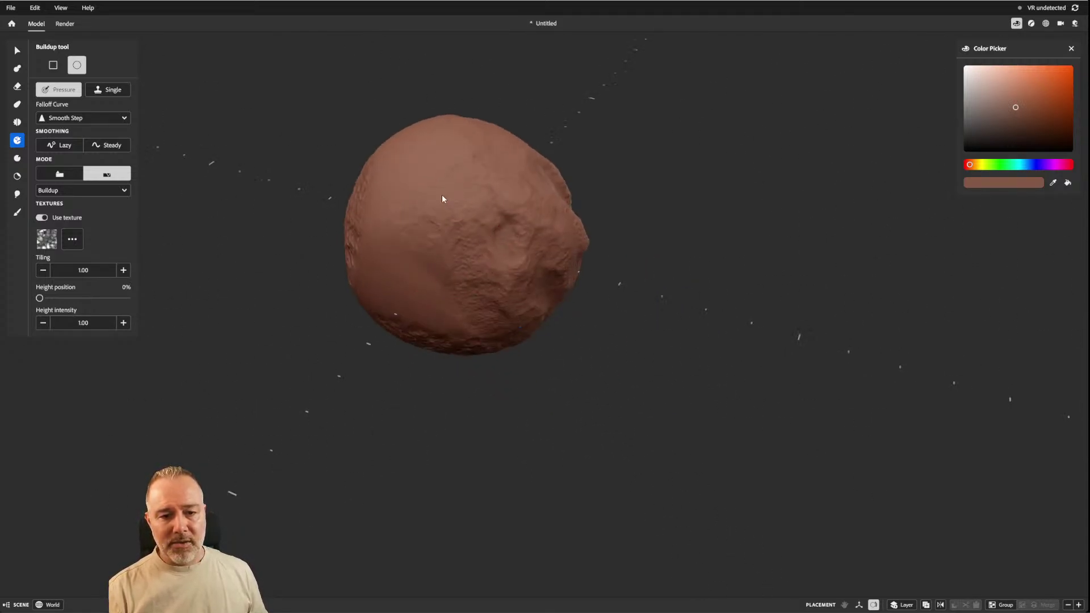
pyautogui.moveTo(441, 194)
pyautogui.mouseDown()
pyautogui.moveTo(417, 281)
pyautogui.moveTo(363, 292)
pyautogui.mouseUp()
pyautogui.moveTo(364, 295); pyautogui.dragTo(366, 263, button='right')
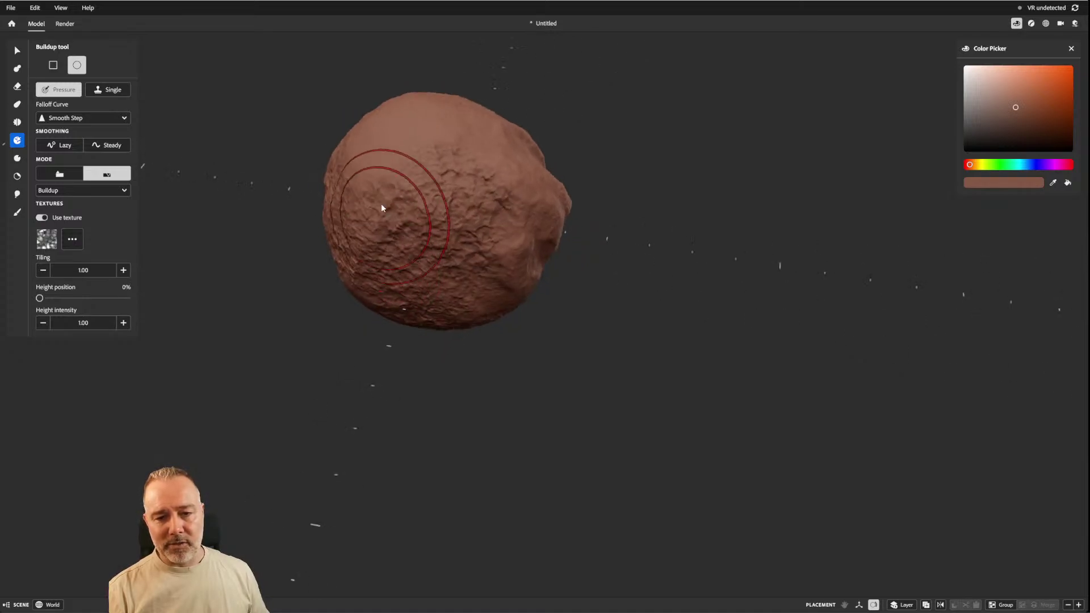
pyautogui.moveTo(486, 153)
pyautogui.mouseDown(button='right')
pyautogui.moveTo(477, 161)
pyautogui.moveTo(511, 178)
pyautogui.moveTo(524, 141)
pyautogui.mouseUp(button='right')
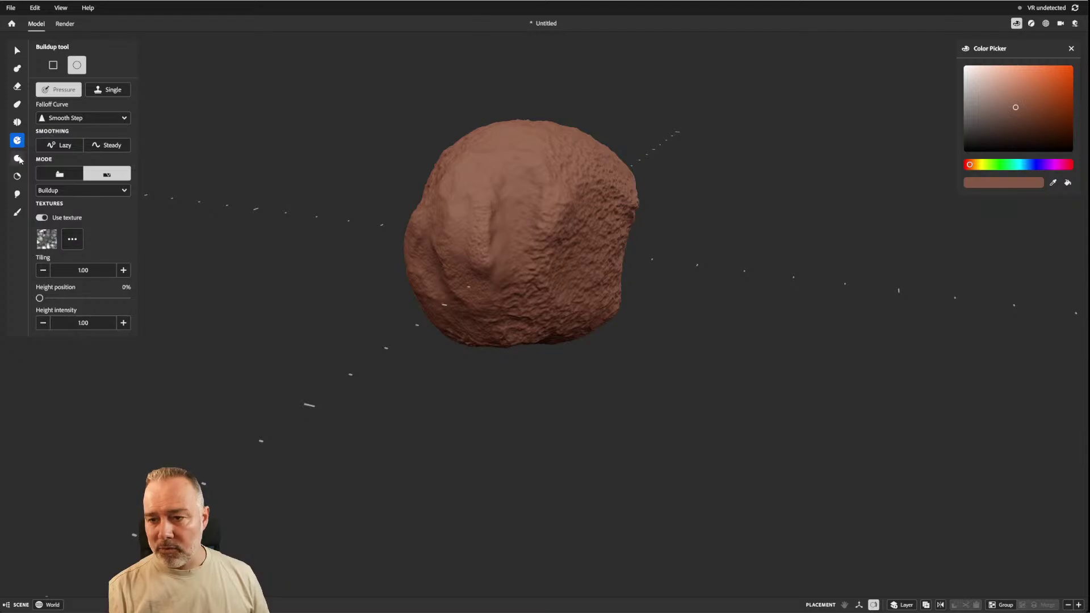
# Flatten the rough surface beside the channel into smooth planes with a round Flatten brush, enlarged to 0.19 m.
pyautogui.click(17, 176)
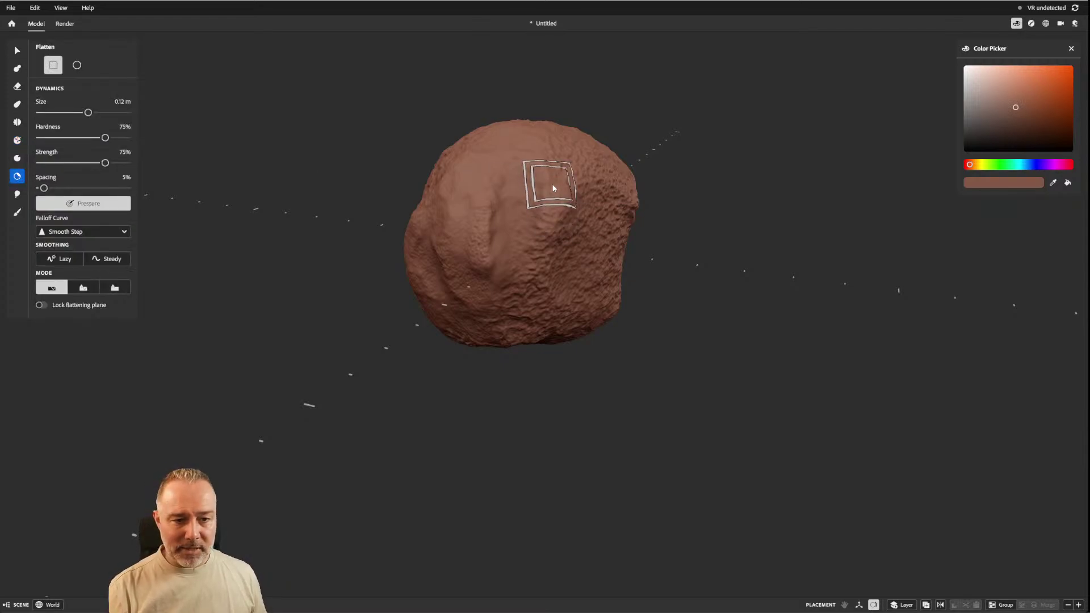
pyautogui.click(76, 65)
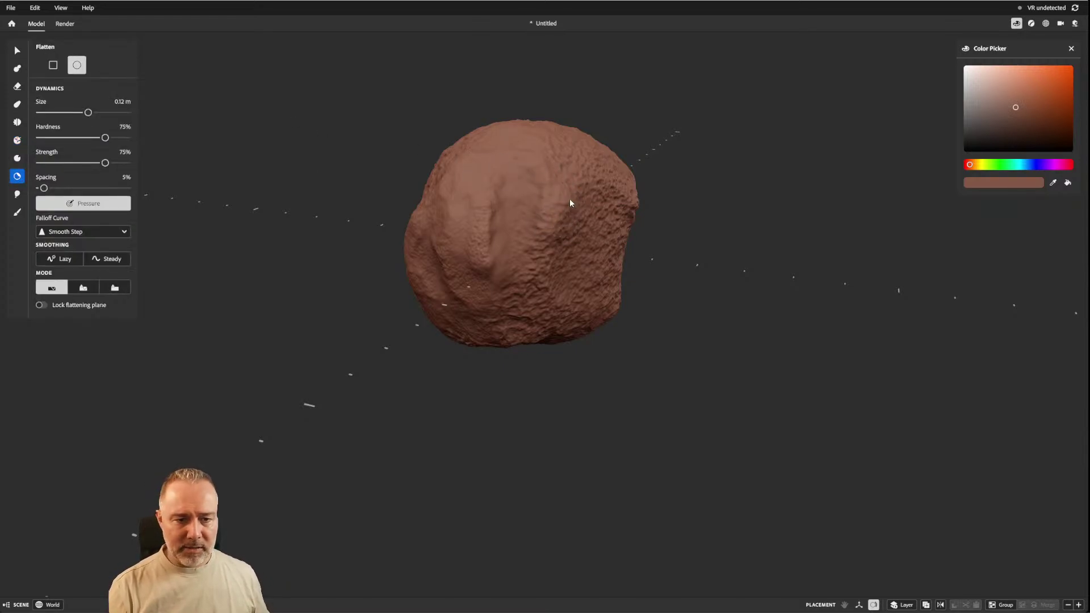
pyautogui.moveTo(548, 202); pyautogui.dragTo(557, 176)
pyautogui.moveTo(558, 176)
pyautogui.keyDown('ctrl'); pyautogui.mouseDown(button='right')
pyautogui.moveTo(528, 177)
pyautogui.moveTo(596, 196)
pyautogui.mouseUp(button='right'); pyautogui.keyUp('ctrl')
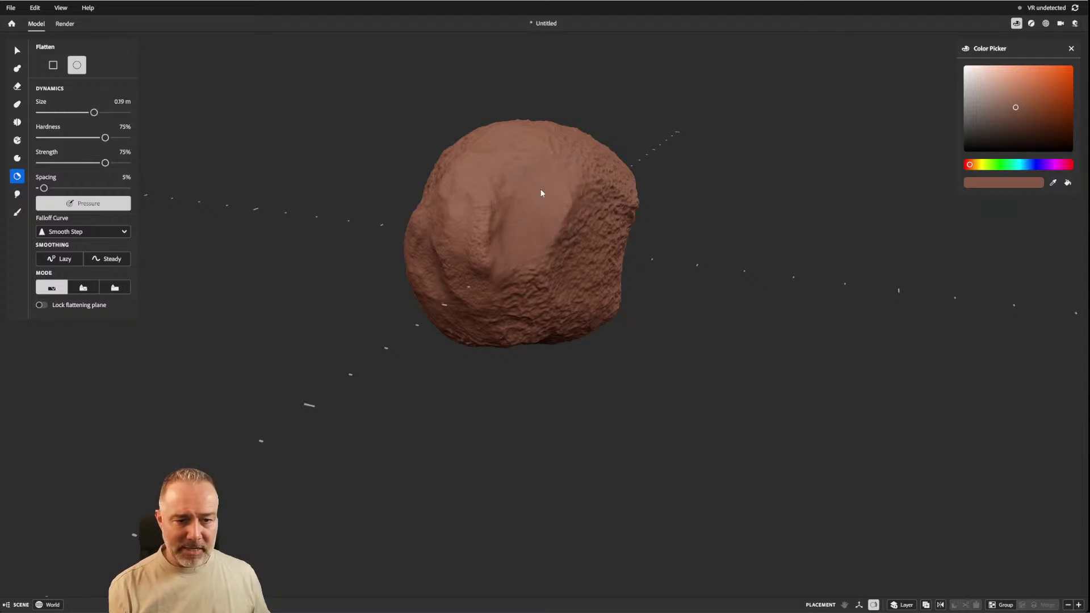
pyautogui.keyDown('alt'); pyautogui.moveTo(601, 183); pyautogui.dragTo(514, 199); pyautogui.keyUp('alt')
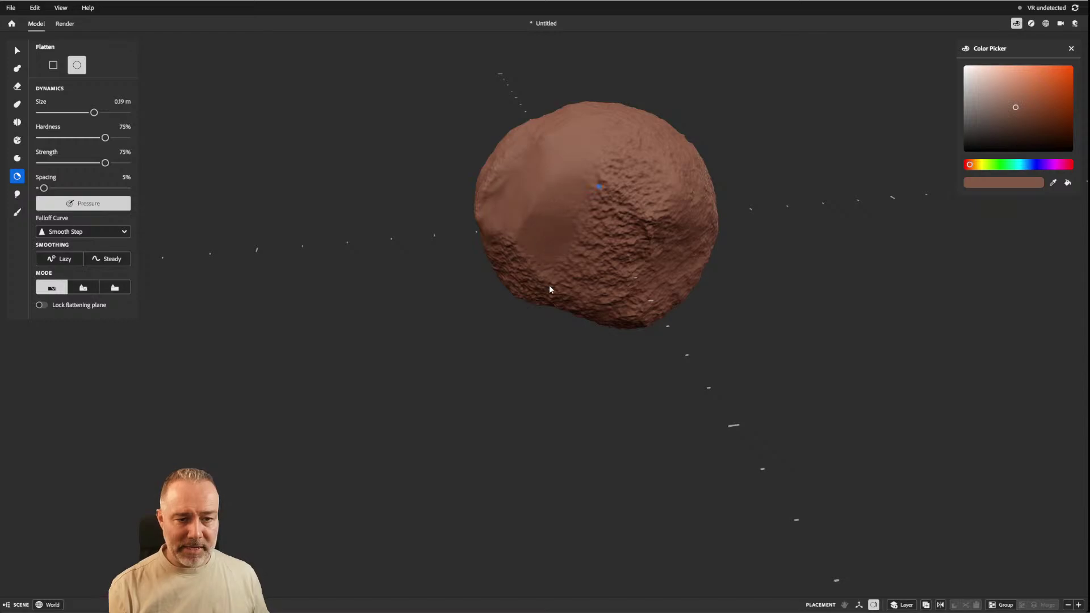
pyautogui.moveTo(550, 287)
pyautogui.keyDown('alt'); pyautogui.mouseDown()
pyautogui.moveTo(526, 281)
pyautogui.moveTo(571, 250)
pyautogui.moveTo(591, 213)
pyautogui.mouseUp(); pyautogui.keyUp('alt')
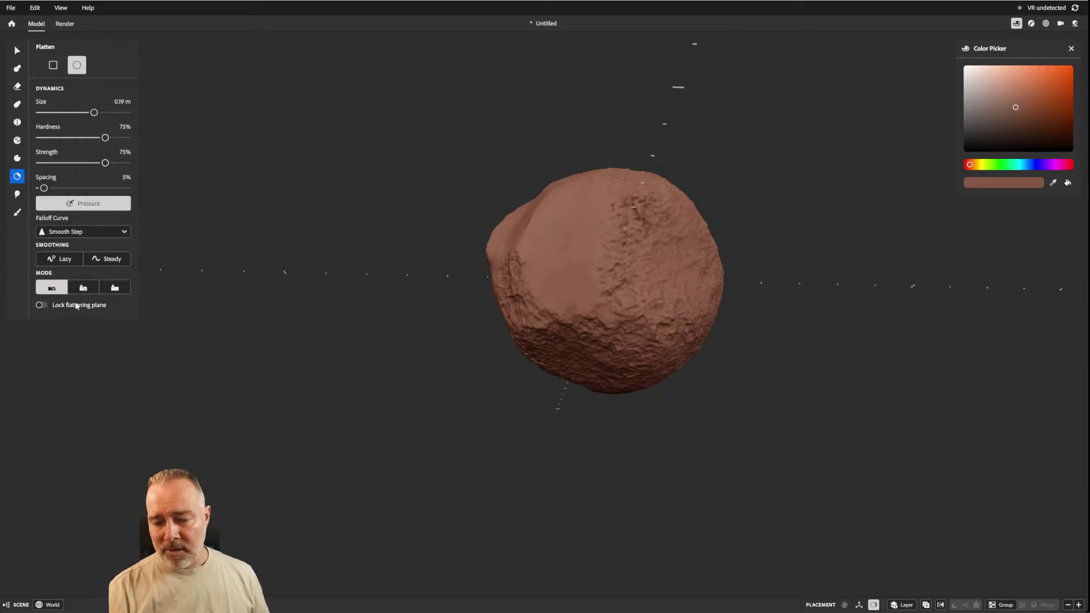
# Flatten the rough upper part of the form into broad smooth planes, working around toward the back.
pyautogui.moveTo(609, 146)
pyautogui.keyDown('alt'); pyautogui.mouseDown()
pyautogui.moveTo(561, 240)
pyautogui.moveTo(612, 228)
pyautogui.mouseUp(); pyautogui.keyUp('alt')
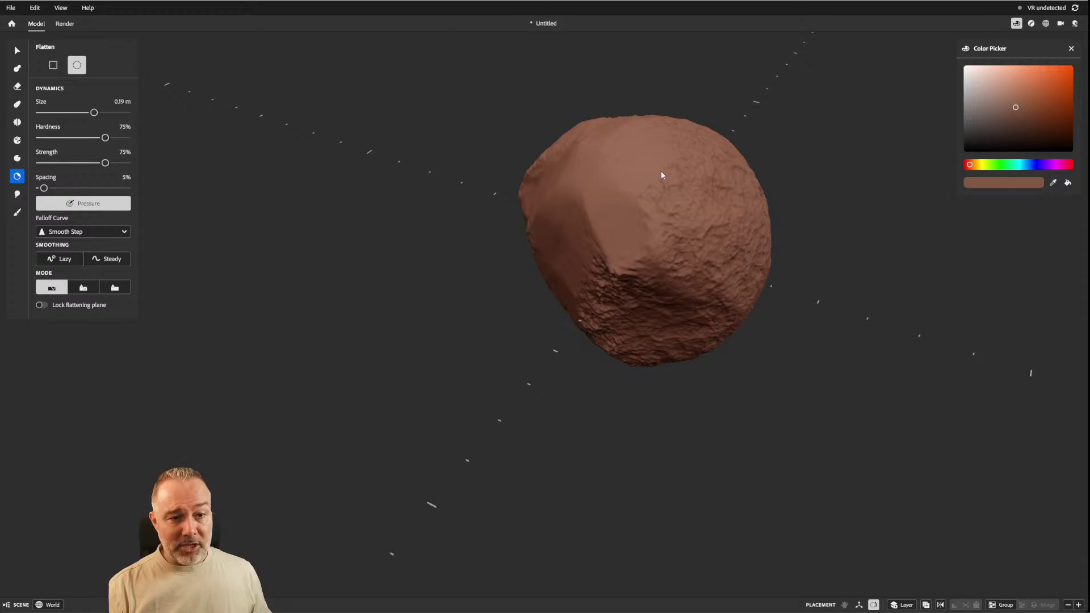
pyautogui.keyDown('alt'); pyautogui.moveTo(660, 171); pyautogui.dragTo(650, 149); pyautogui.keyUp('alt')
pyautogui.keyDown('alt'); pyautogui.moveTo(667, 213); pyautogui.dragTo(651, 219); pyautogui.keyUp('alt')
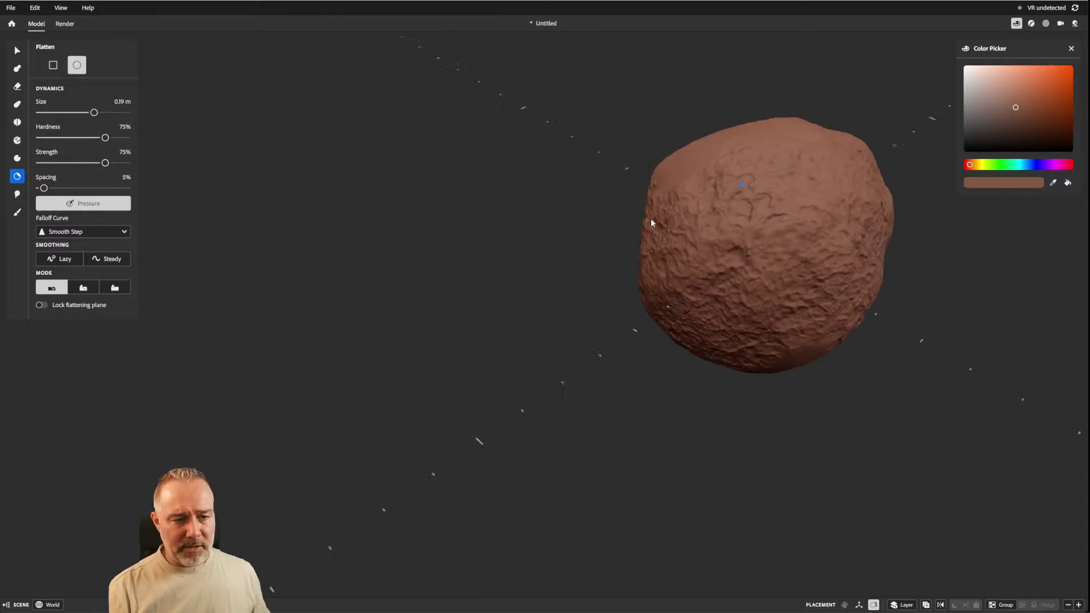
pyautogui.keyDown('alt'); pyautogui.moveTo(810, 193); pyautogui.dragTo(868, 220); pyautogui.keyUp('alt')
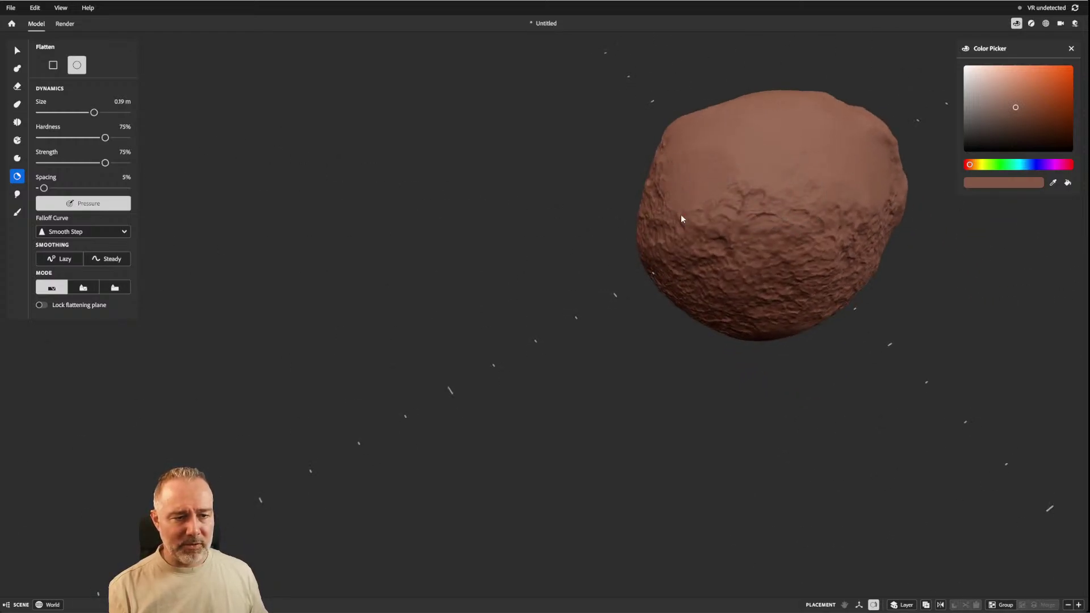
pyautogui.keyDown('alt'); pyautogui.moveTo(681, 219); pyautogui.dragTo(725, 185); pyautogui.keyUp('alt')
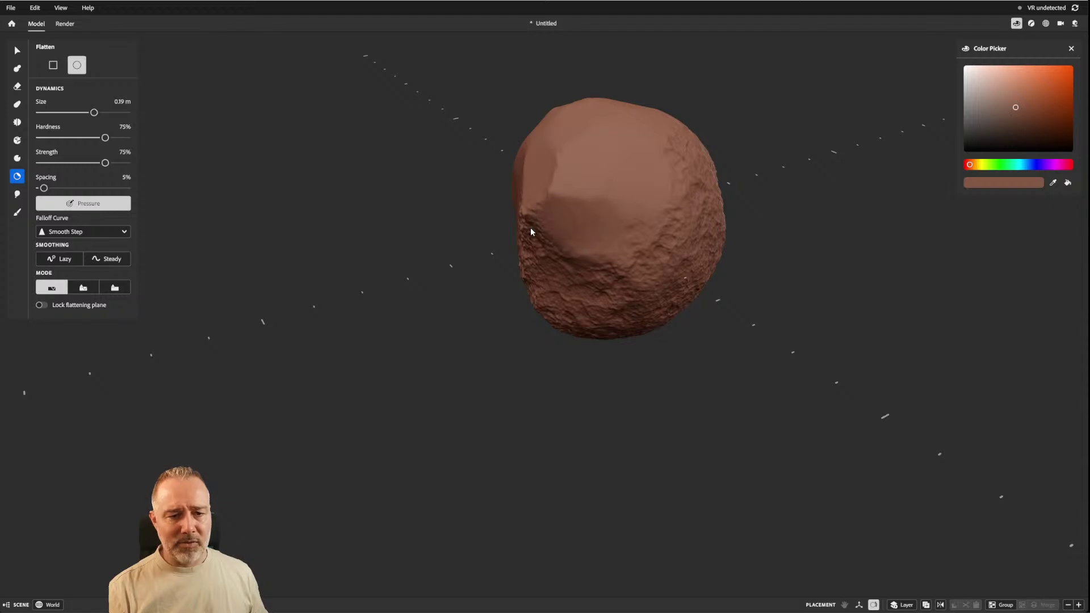
# Carve further flat facets into the rough side walls below the flattened upper planes.
pyautogui.keyDown('alt'); pyautogui.moveTo(532, 232); pyautogui.dragTo(617, 236); pyautogui.keyUp('alt')
pyautogui.moveTo(535, 223)
pyautogui.mouseDown()
pyautogui.moveTo(545, 243)
pyautogui.moveTo(501, 271)
pyautogui.mouseUp()
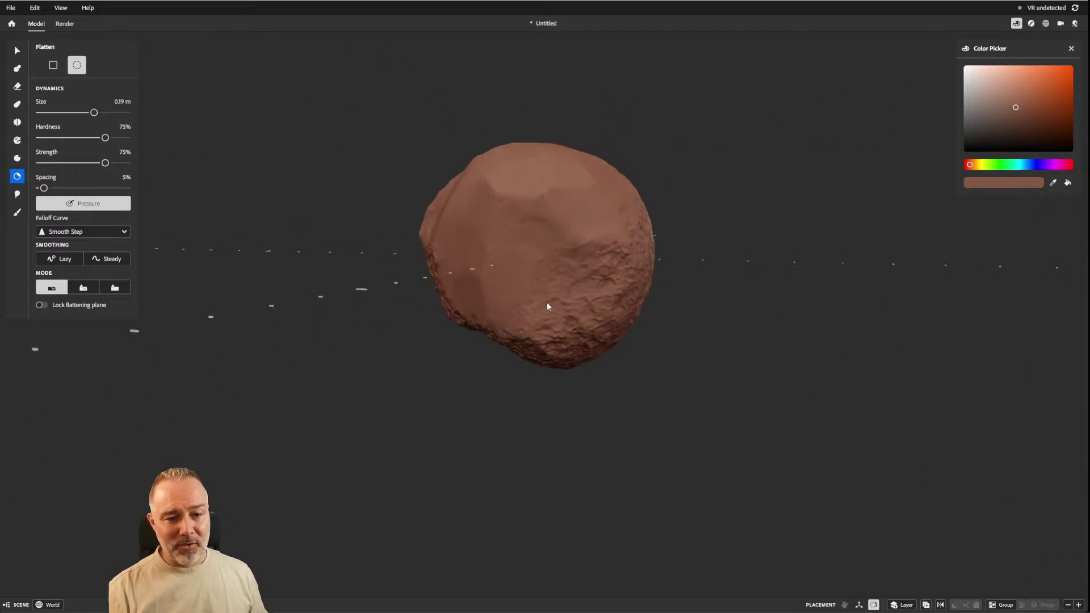
pyautogui.keyDown('alt'); pyautogui.moveTo(551, 301); pyautogui.dragTo(588, 256); pyautogui.keyUp('alt')
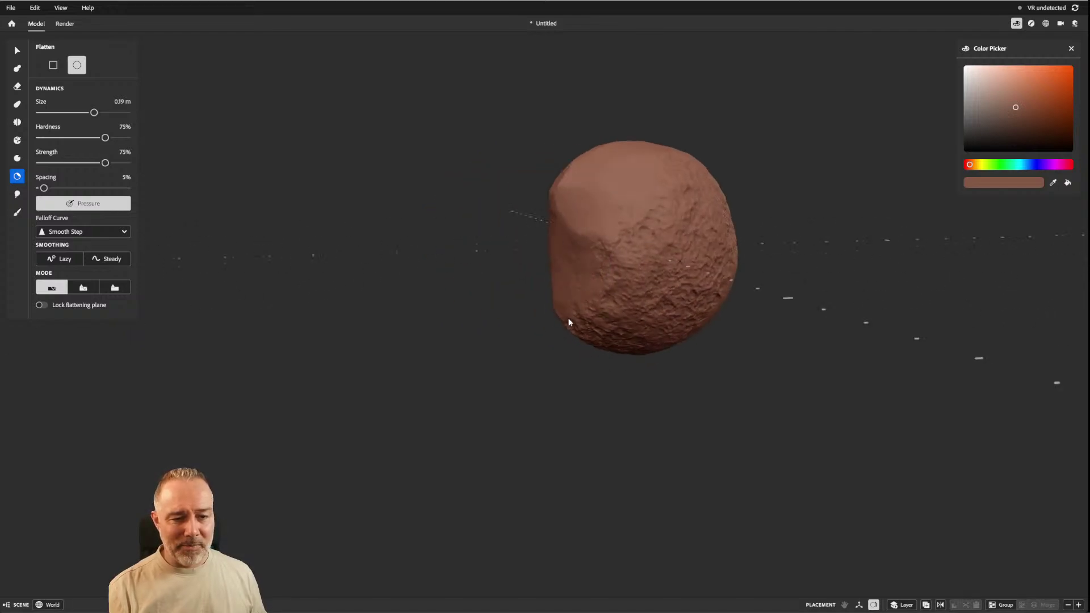
pyautogui.keyDown('alt'); pyautogui.moveTo(662, 248); pyautogui.dragTo(654, 220); pyautogui.keyUp('alt')
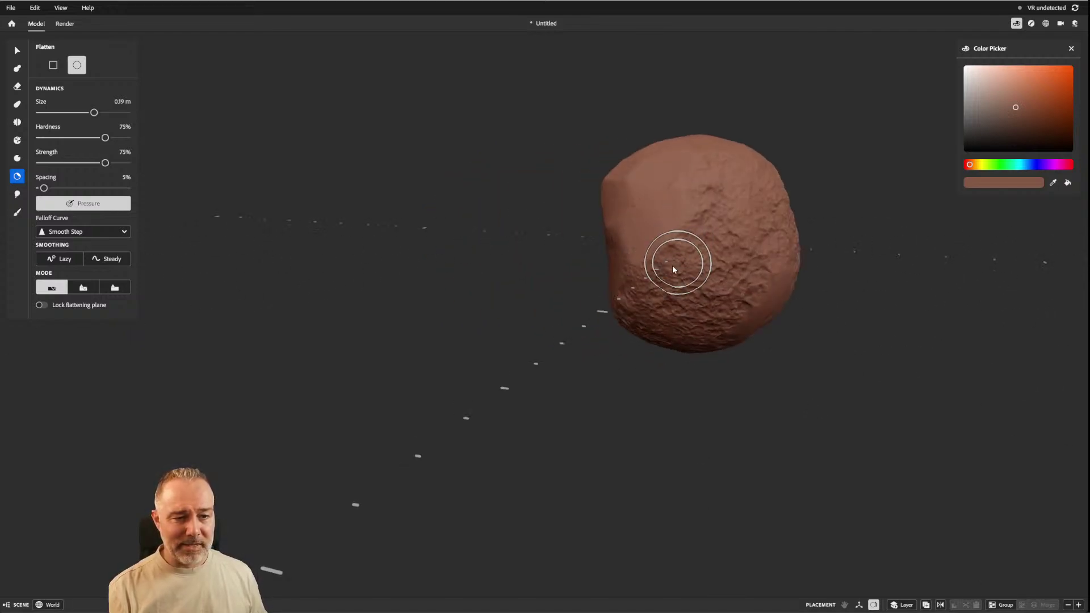
pyautogui.moveTo(644, 264)
pyautogui.mouseDown()
pyautogui.moveTo(735, 153)
pyautogui.moveTo(706, 198)
pyautogui.mouseUp()
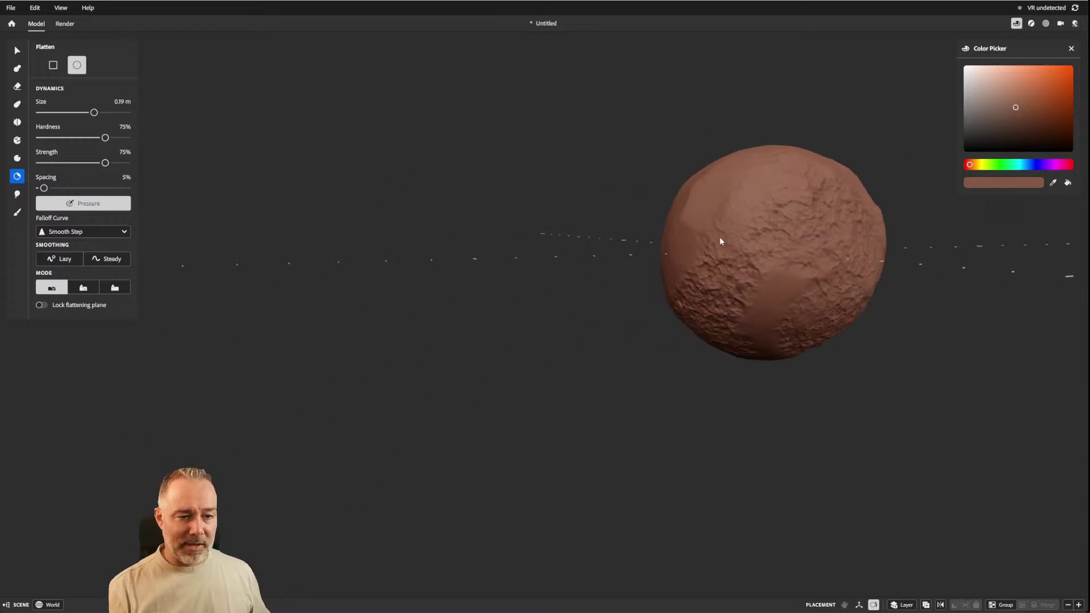
# Flatten the rough patch beside and below the channel into a smooth plane.
pyautogui.moveTo(716, 257)
pyautogui.keyDown('alt'); pyautogui.mouseDown()
pyautogui.moveTo(808, 241)
pyautogui.moveTo(715, 271)
pyautogui.mouseUp(); pyautogui.keyUp('alt')
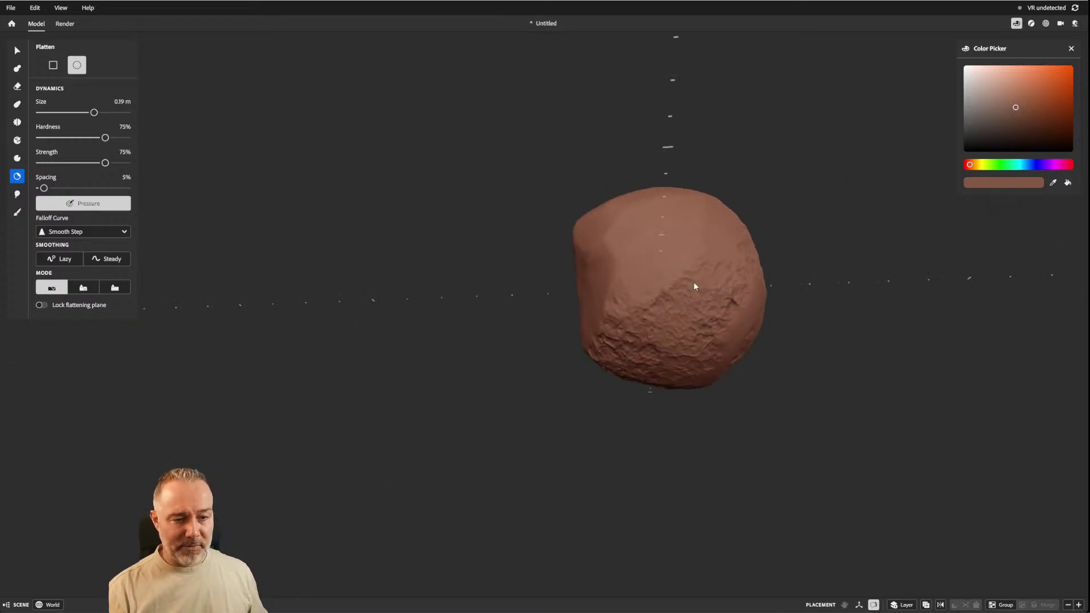
pyautogui.keyDown('alt'); pyautogui.moveTo(703, 318); pyautogui.dragTo(696, 202); pyautogui.keyUp('alt')
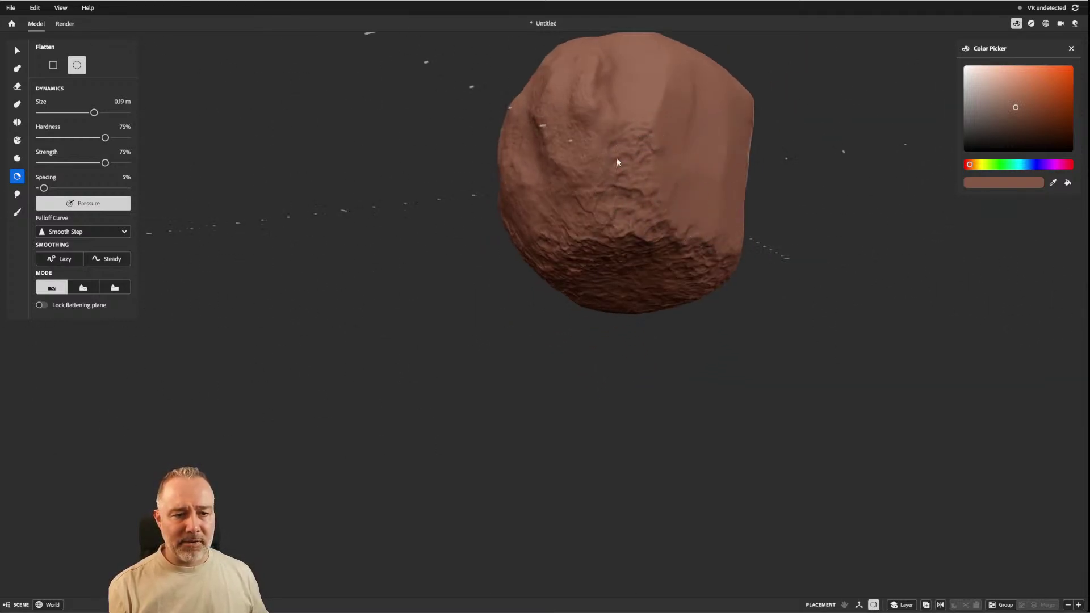
pyautogui.moveTo(623, 148); pyautogui.dragTo(612, 191)
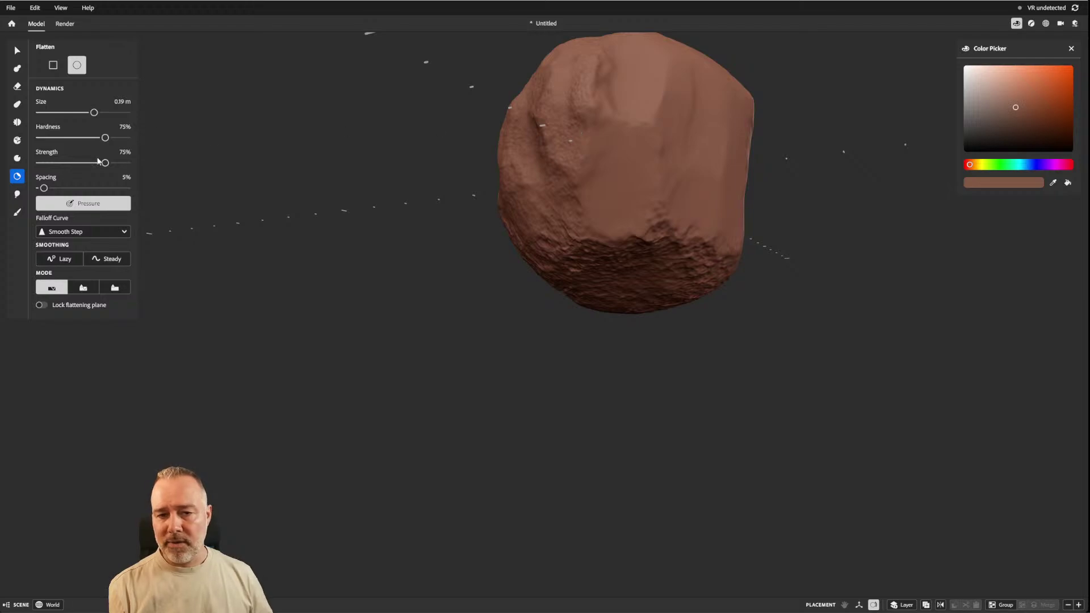
# Examine the flattened facets and the remaining rough areas around the whole form.
pyautogui.keyDown('alt'); pyautogui.moveTo(420, 81); pyautogui.dragTo(489, 116); pyautogui.keyUp('alt')
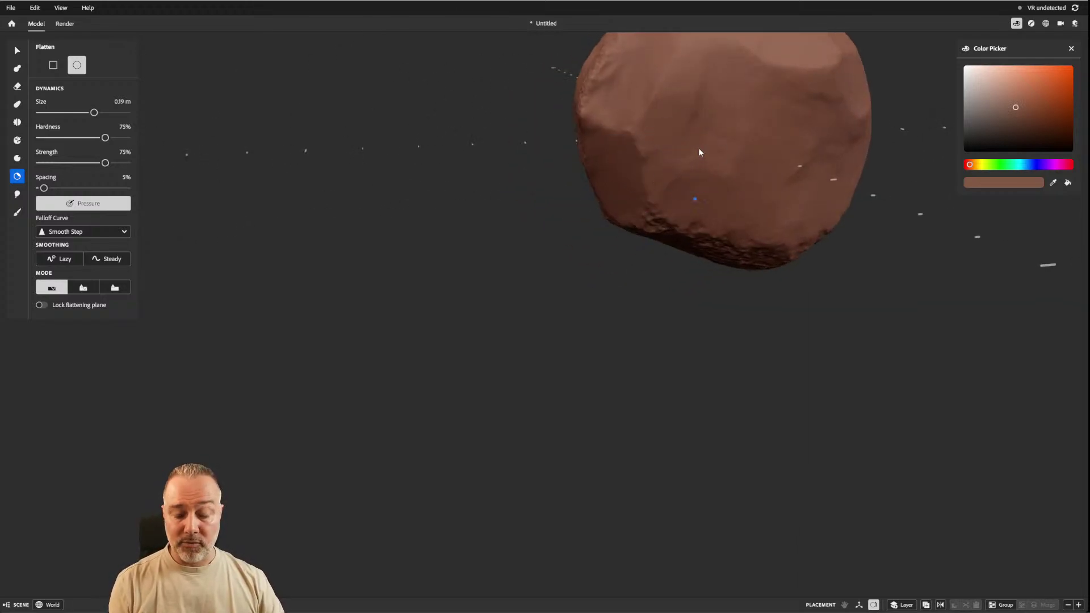
pyautogui.keyDown('alt'); pyautogui.moveTo(698, 149); pyautogui.dragTo(619, 253, button='middle'); pyautogui.keyUp('alt')
pyautogui.scroll(-3, 619, 253)
pyautogui.keyDown('alt'); pyautogui.moveTo(597, 243); pyautogui.dragTo(767, 244); pyautogui.keyUp('alt')
pyautogui.scroll(5, 542, 195)
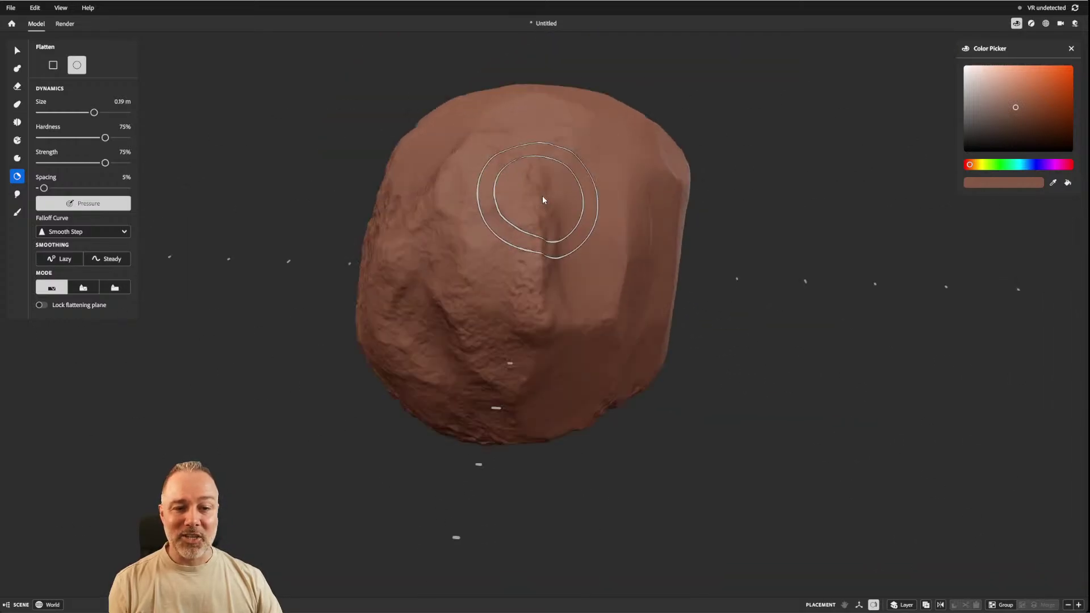
pyautogui.scroll(-3, 543, 195)
pyautogui.moveTo(606, 241)
pyautogui.keyDown('alt'); pyautogui.mouseDown()
pyautogui.moveTo(499, 190)
pyautogui.moveTo(621, 238)
pyautogui.moveTo(583, 205)
pyautogui.mouseUp(); pyautogui.keyUp('alt')
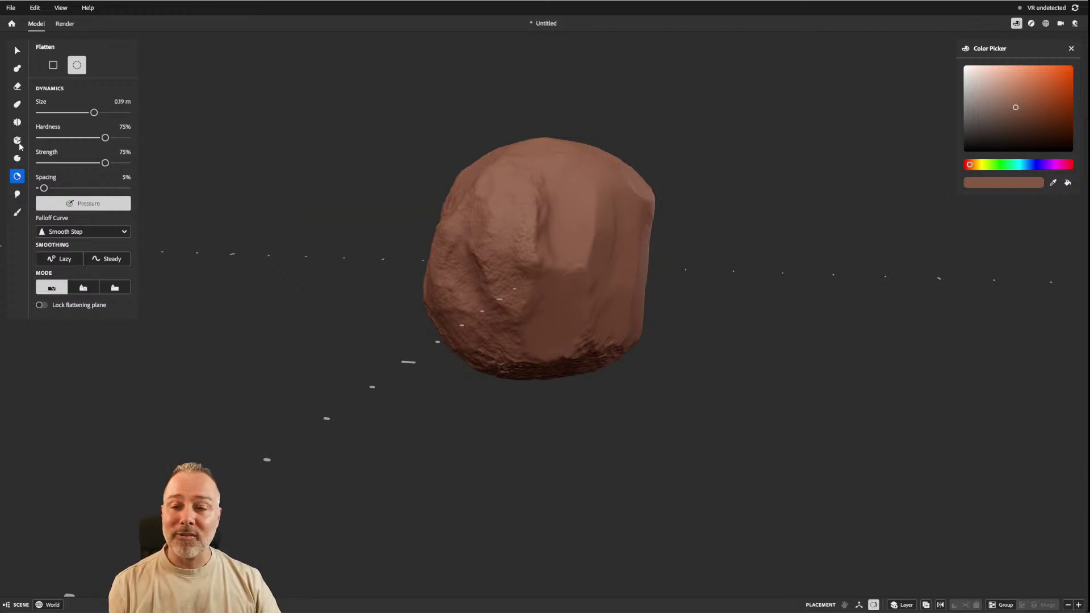
# Swell a rounded bulge on the rough ridge and another on the flattened side with the Inflate tool, enlarged to 0.27 m.
pyautogui.click(17, 194)
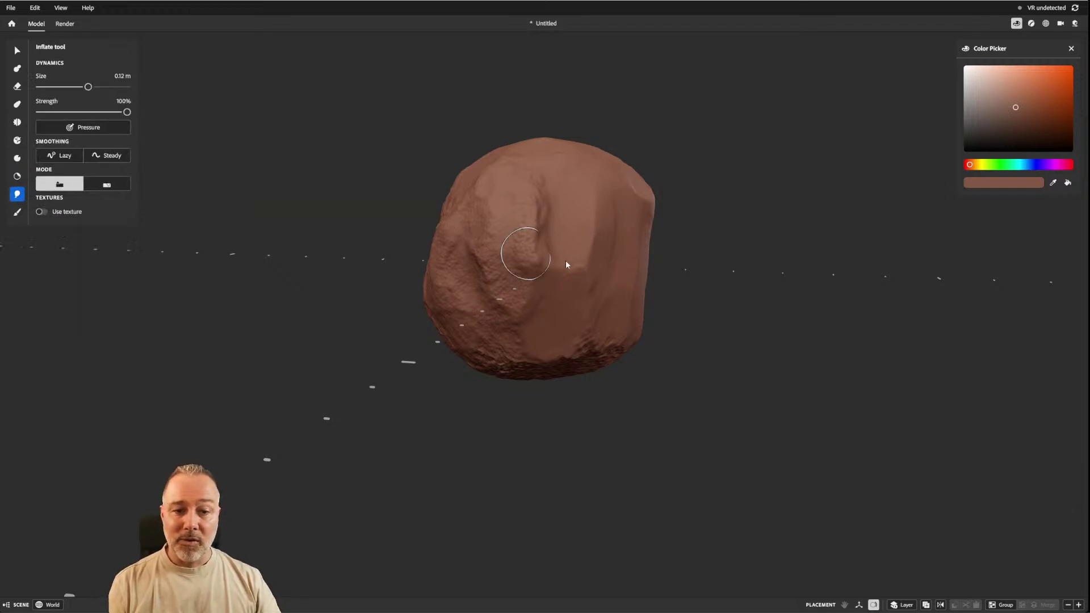
pyautogui.click(513, 241)
pyautogui.moveTo(513, 240)
pyautogui.keyDown('alt'); pyautogui.mouseDown()
pyautogui.moveTo(458, 262)
pyautogui.moveTo(470, 259)
pyautogui.mouseUp(); pyautogui.keyUp('alt')
pyautogui.click(655, 236)
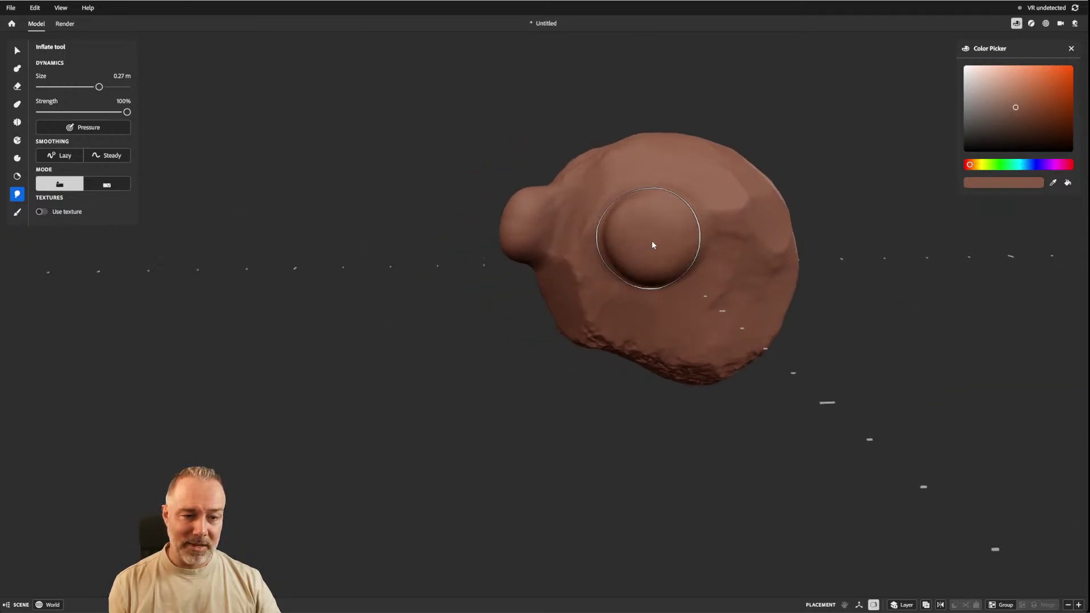
# Inflate two more rounded bulges beside the large one on the flattened side.
pyautogui.keyDown('alt'); pyautogui.moveTo(784, 255); pyautogui.dragTo(654, 240); pyautogui.keyUp('alt')
pyautogui.click(784, 239)
pyautogui.moveTo(815, 253)
pyautogui.keyDown('alt'); pyautogui.mouseDown()
pyautogui.moveTo(807, 292)
pyautogui.moveTo(679, 288)
pyautogui.mouseUp(); pyautogui.keyUp('alt')
pyautogui.click(720, 291)
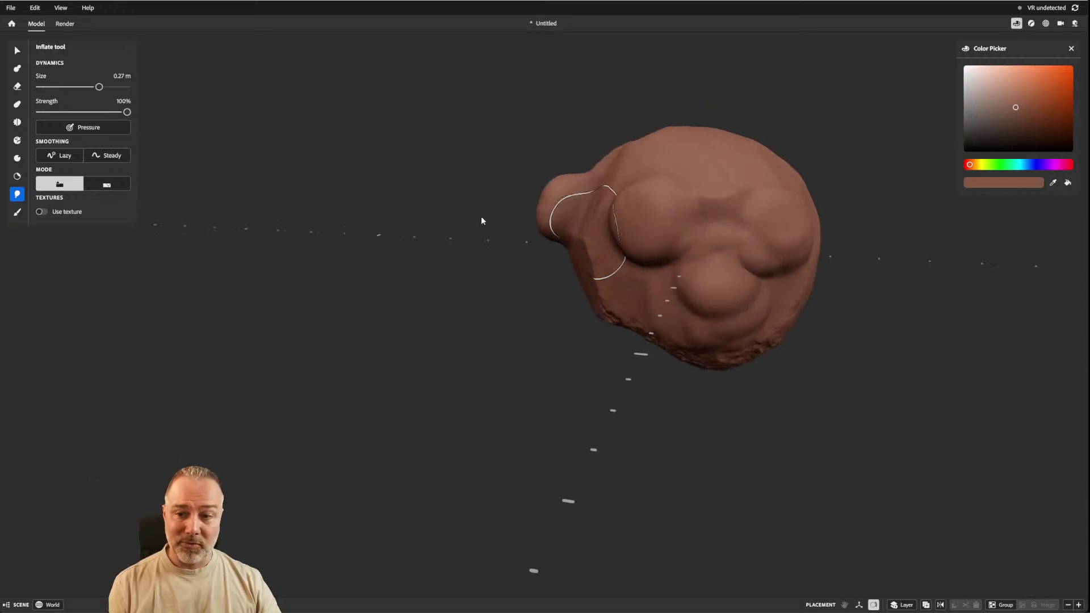
# Enable the Inflate brush texture and swell a rough patch and a blotchy protrusion out of a smooth faceted side.
pyautogui.keyDown('alt'); pyautogui.moveTo(799, 267); pyautogui.dragTo(564, 304); pyautogui.keyUp('alt')
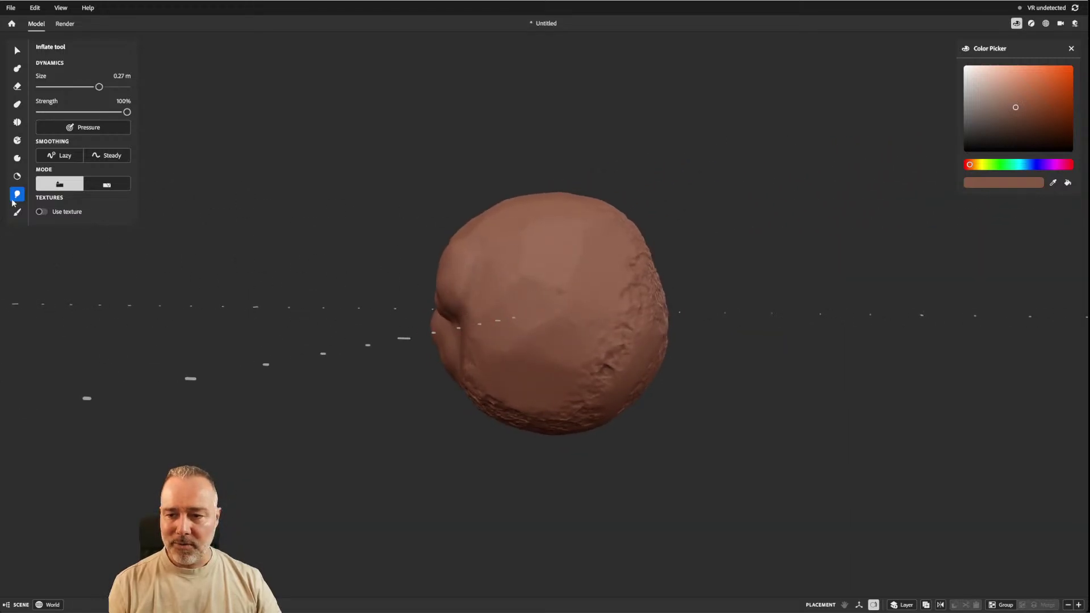
pyautogui.click(41, 212)
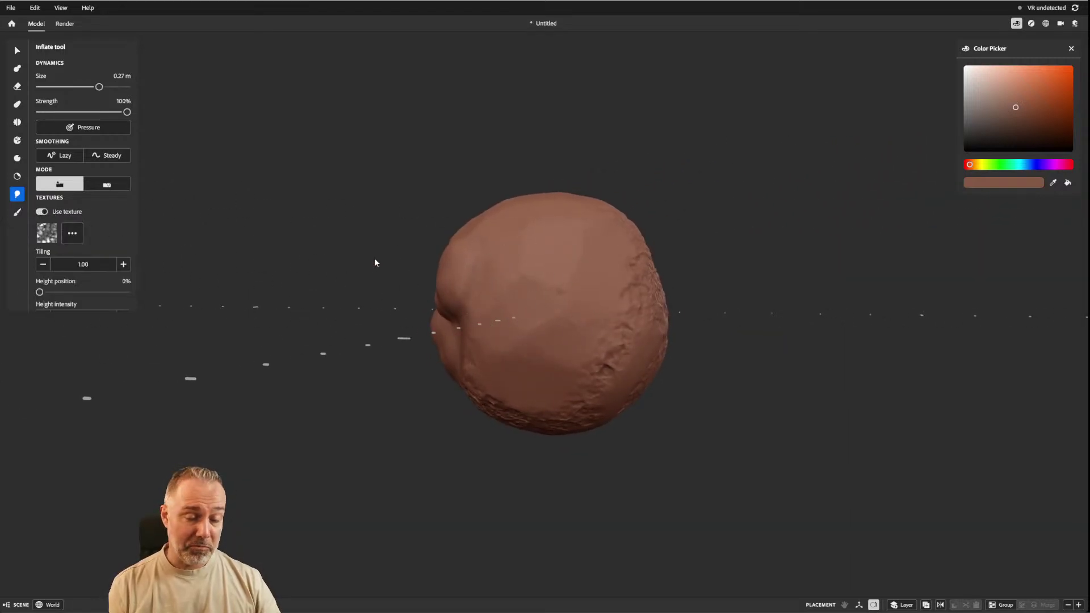
pyautogui.moveTo(373, 257)
pyautogui.keyDown('alt'); pyautogui.mouseDown()
pyautogui.moveTo(356, 251)
pyautogui.moveTo(352, 275)
pyautogui.mouseUp(); pyautogui.keyUp('alt')
pyautogui.rightClick(563, 255)
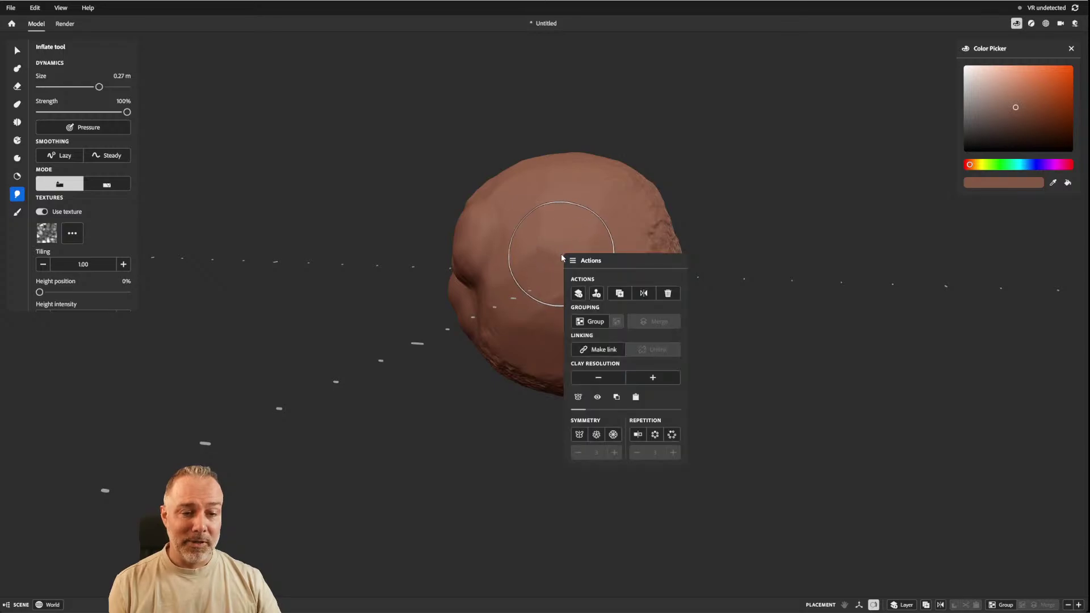
pyautogui.moveTo(571, 227); pyautogui.dragTo(569, 253)
pyautogui.moveTo(565, 292)
pyautogui.mouseDown()
pyautogui.moveTo(577, 307)
pyautogui.moveTo(573, 284)
pyautogui.moveTo(583, 301)
pyautogui.moveTo(546, 312)
pyautogui.mouseUp()
pyautogui.hotkey('ctrl', 'z')
pyautogui.press('super')
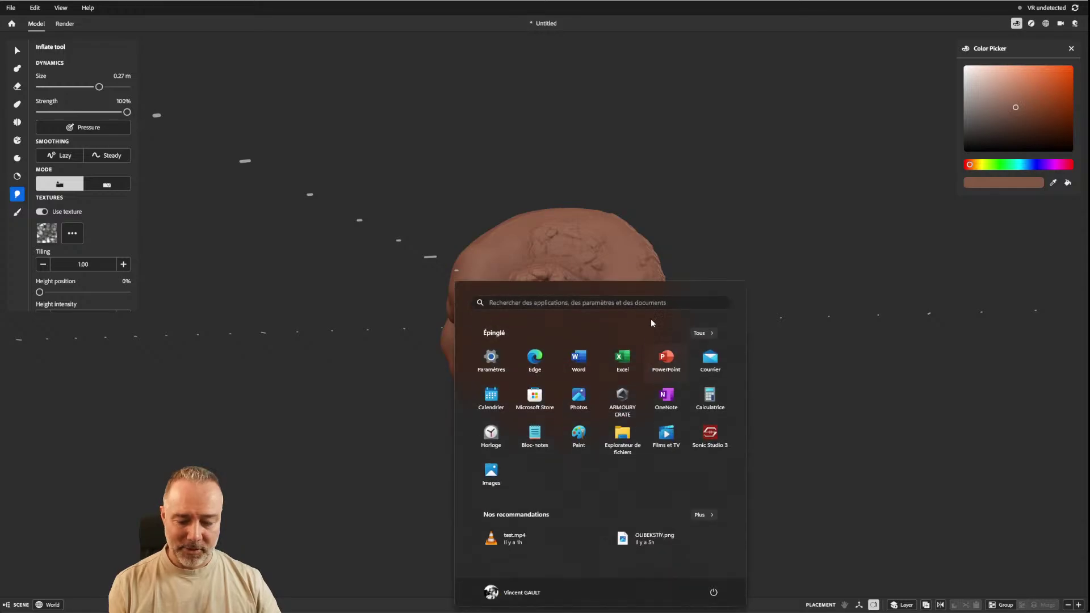
pyautogui.click(546, 188)
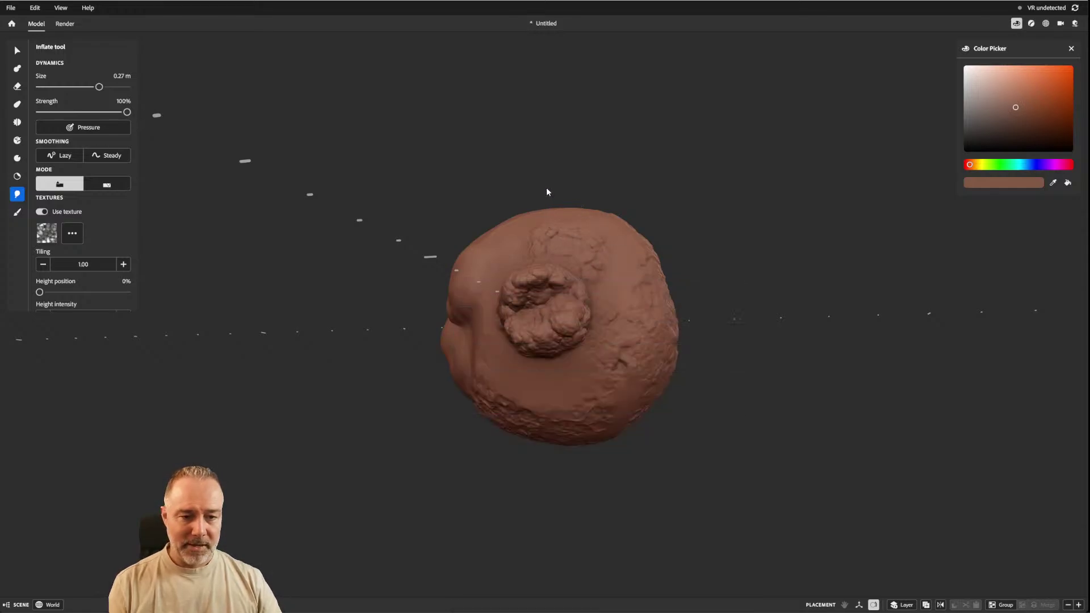
pyautogui.moveTo(546, 187)
pyautogui.mouseDown(button='right')
pyautogui.moveTo(696, 346)
pyautogui.moveTo(558, 210)
pyautogui.moveTo(667, 382)
pyautogui.moveTo(555, 358)
pyautogui.mouseUp(button='right')
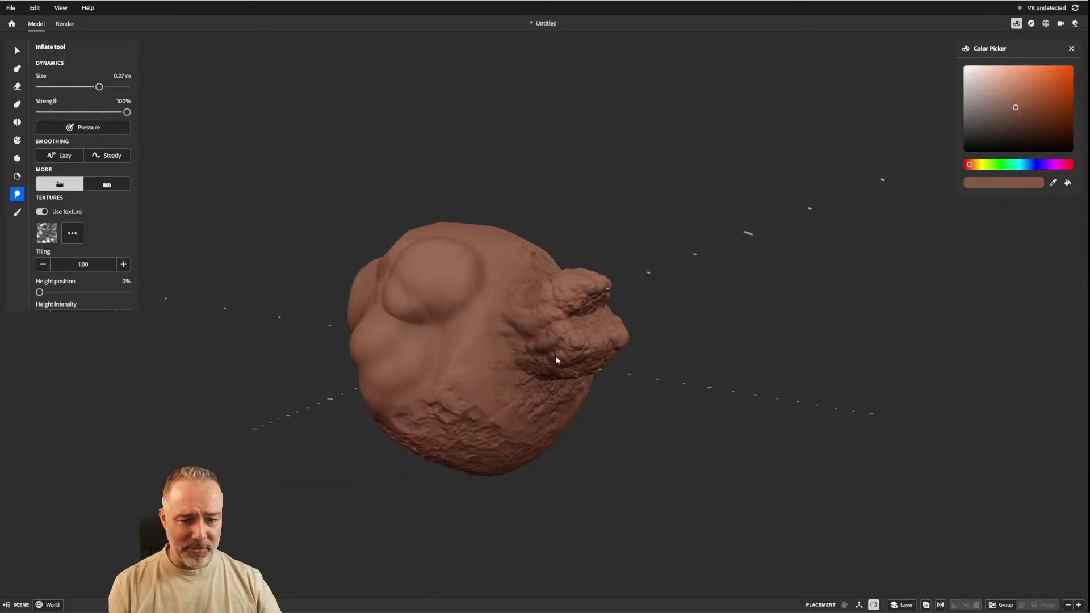
pyautogui.moveTo(550, 303)
pyautogui.mouseDown(button='right')
pyautogui.moveTo(596, 309)
pyautogui.moveTo(621, 377)
pyautogui.moveTo(683, 295)
pyautogui.moveTo(786, 401)
pyautogui.moveTo(505, 250)
pyautogui.moveTo(506, 372)
pyautogui.moveTo(537, 333)
pyautogui.moveTo(524, 330)
pyautogui.moveTo(519, 348)
pyautogui.mouseUp(button='right')
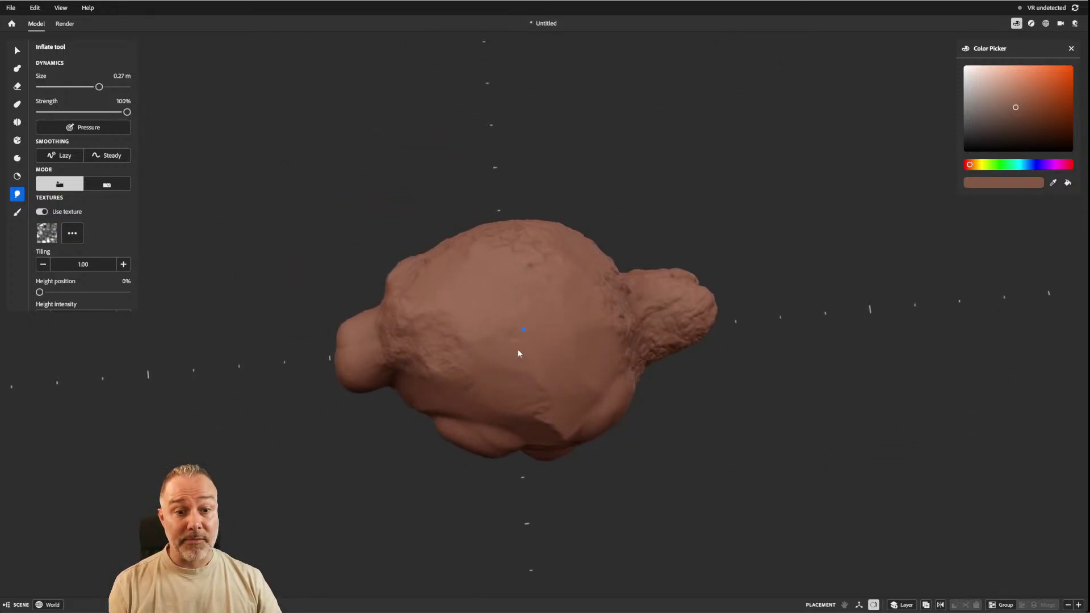
# Switch the Inflate texture to the star shape and grow a star-shaped column from the smooth face.
pyautogui.click(75, 235)
pyautogui.scroll(-1, 130, 301)
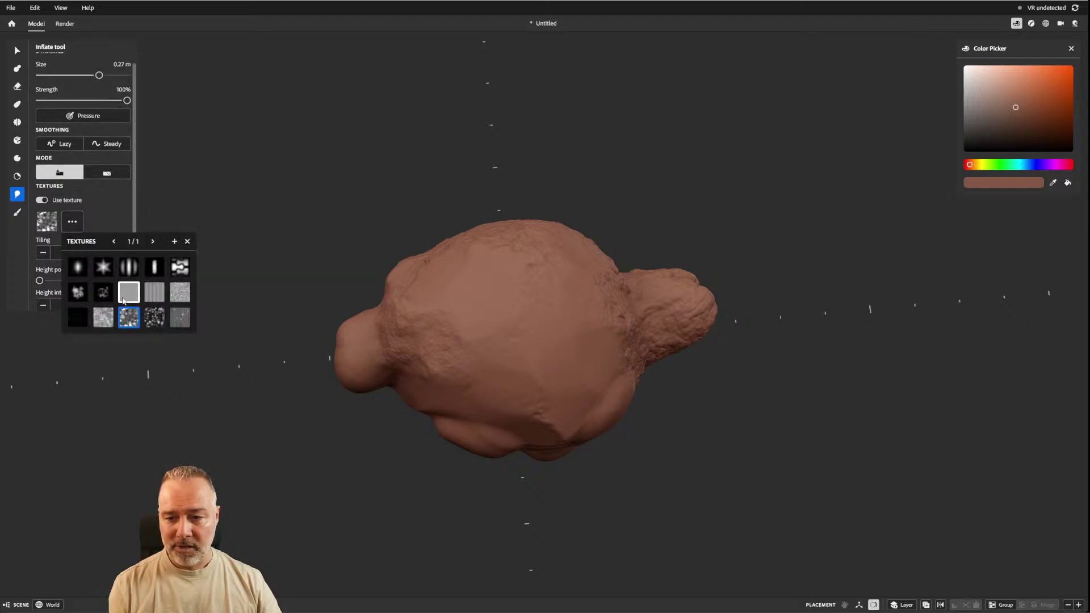
pyautogui.click(102, 266)
pyautogui.click(529, 341)
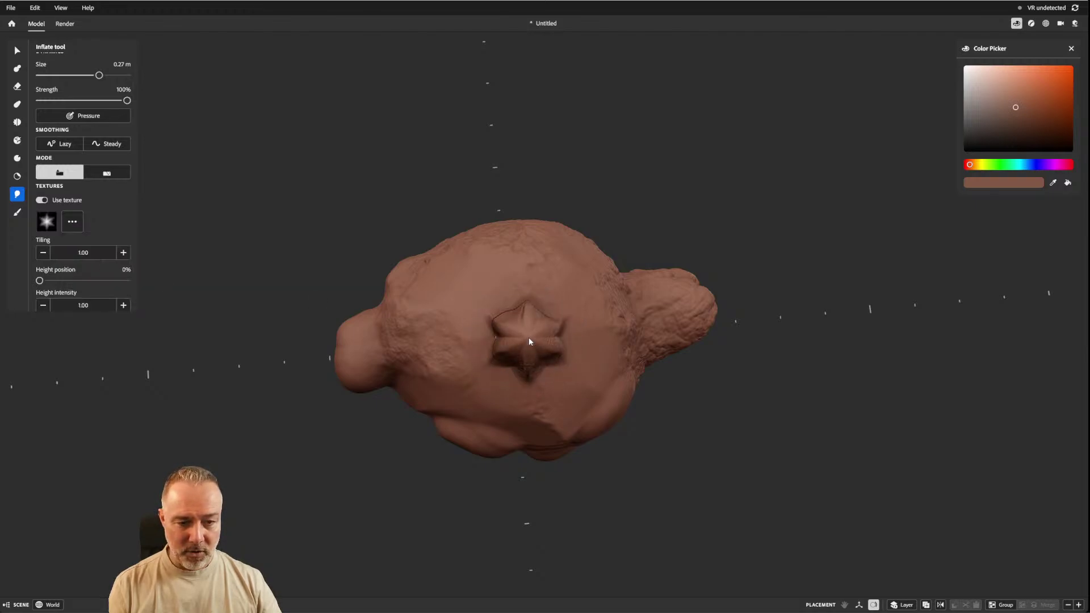
pyautogui.click(530, 340)
pyautogui.moveTo(529, 340); pyautogui.dragTo(529, 339)
# Inflate additional star-textured lumps and a long twisting strand beside the column.
pyautogui.moveTo(422, 333)
pyautogui.keyDown('alt'); pyautogui.mouseDown()
pyautogui.moveTo(527, 371)
pyautogui.moveTo(640, 282)
pyautogui.moveTo(455, 152)
pyautogui.moveTo(124, 144)
pyautogui.moveTo(363, 253)
pyautogui.mouseUp(); pyautogui.keyUp('alt')
pyautogui.keyDown('alt'); pyautogui.moveTo(363, 253); pyautogui.dragTo(425, 362, button='right'); pyautogui.keyUp('alt')
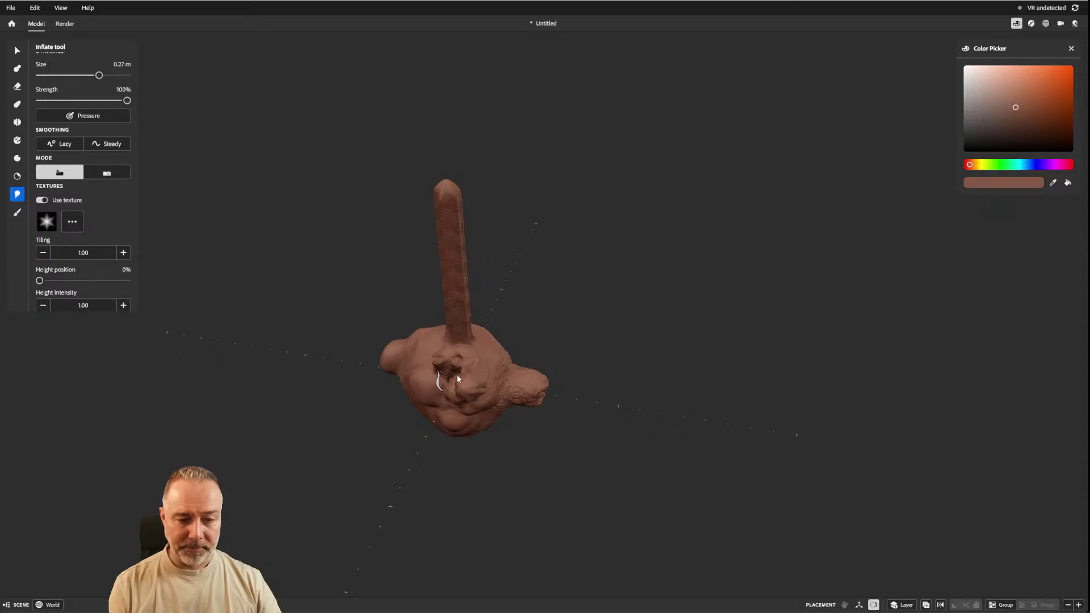
pyautogui.moveTo(456, 374)
pyautogui.keyDown('alt'); pyautogui.mouseDown()
pyautogui.moveTo(515, 367)
pyautogui.moveTo(457, 358)
pyautogui.mouseUp(); pyautogui.keyUp('alt')
pyautogui.scroll(5, 417, 308)
pyautogui.moveTo(371, 343)
pyautogui.keyDown('alt'); pyautogui.mouseDown()
pyautogui.moveTo(456, 380)
pyautogui.moveTo(598, 334)
pyautogui.moveTo(371, 326)
pyautogui.moveTo(565, 483)
pyautogui.moveTo(442, 342)
pyautogui.mouseUp(); pyautogui.keyUp('alt')
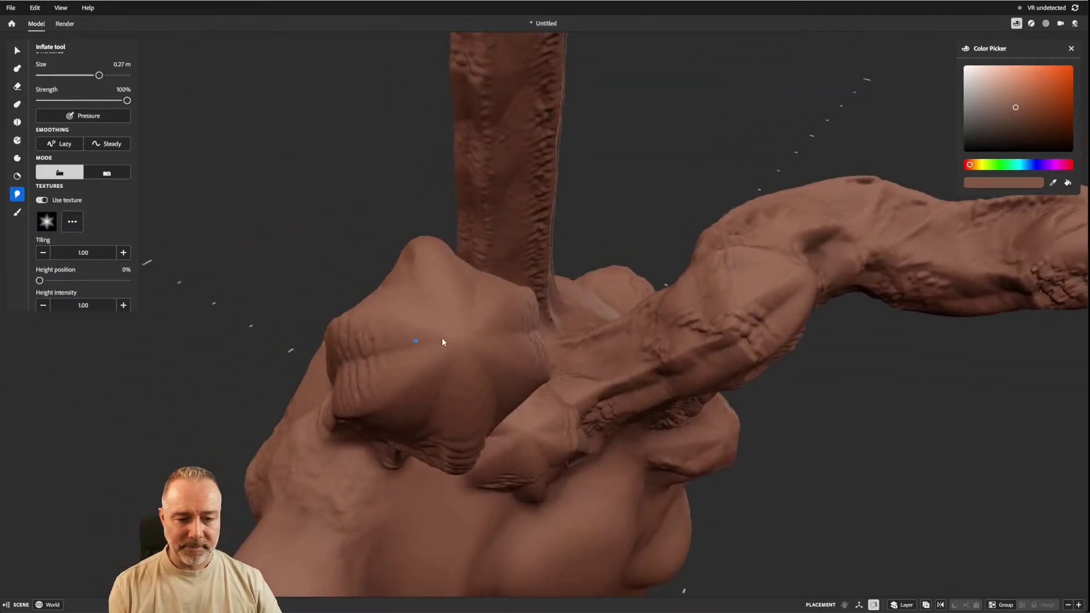
pyautogui.scroll(-5, 441, 341)
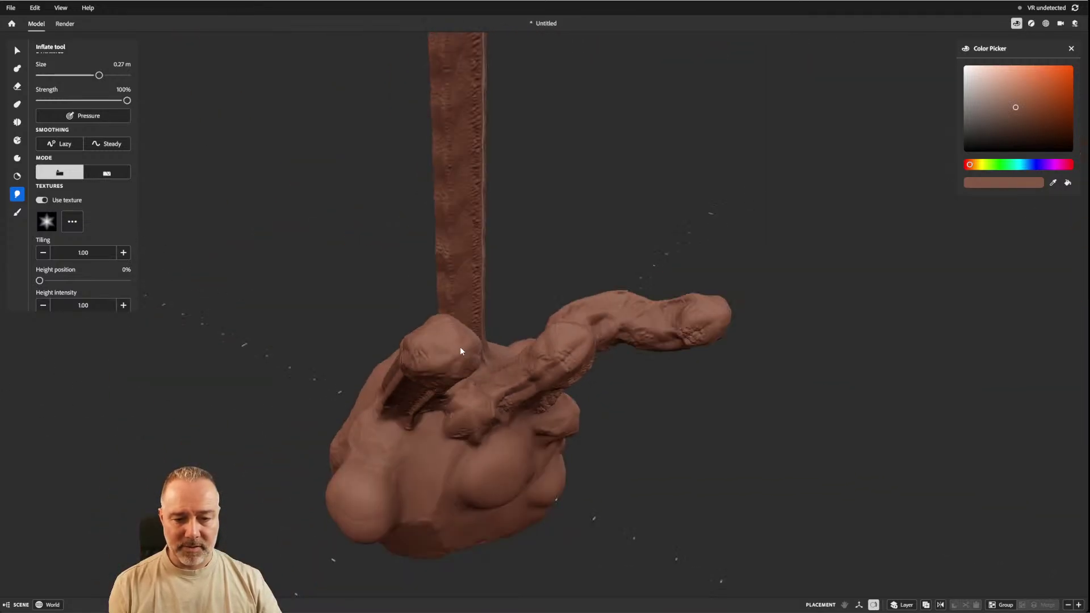
# Undo the star-textured Inflate strokes until the column, the strand and the lumps are removed.
pyautogui.moveTo(463, 349)
pyautogui.keyDown('shift'); pyautogui.mouseDown()
pyautogui.moveTo(438, 360)
pyautogui.moveTo(519, 357)
pyautogui.moveTo(413, 337)
pyautogui.mouseUp(); pyautogui.keyUp('shift')
pyautogui.scroll(-5, 413, 337)
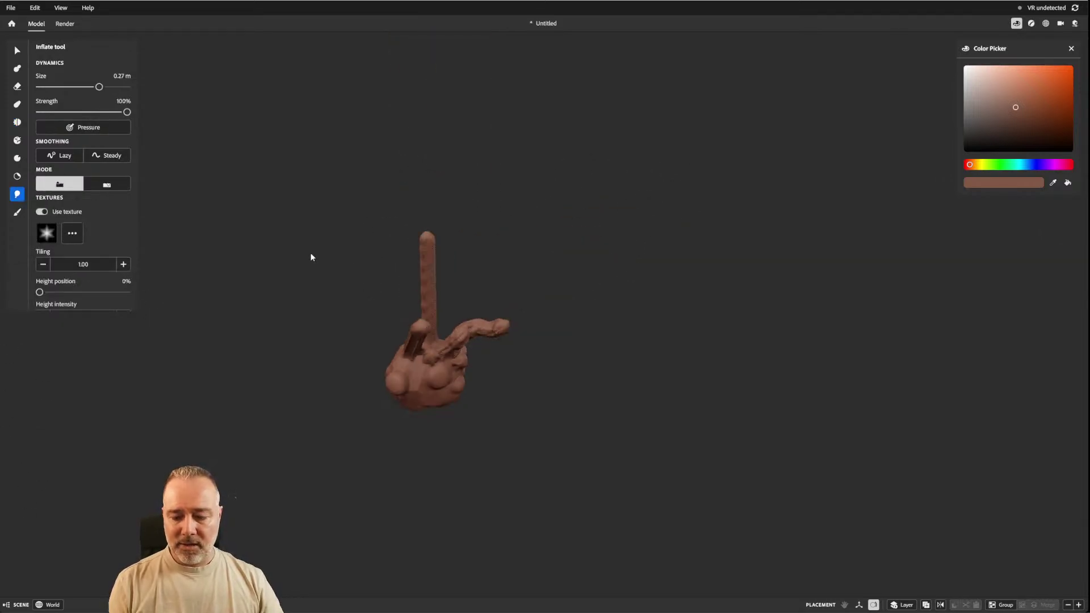
pyautogui.hotkey('ctrl', 'z')
pyautogui.hotkey('ctrl', 'z')
pyautogui.hotkey('ctrl', 'z')
pyautogui.hotkey('ctrl', 'z')
pyautogui.hotkey('ctrl', 'z')
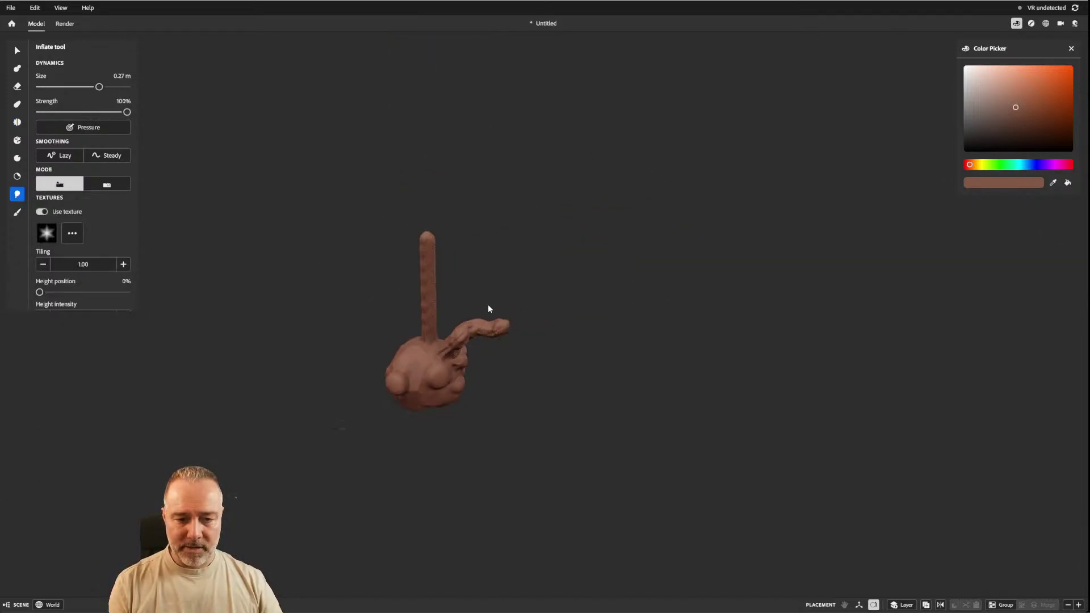
pyautogui.scroll(5, 431, 349)
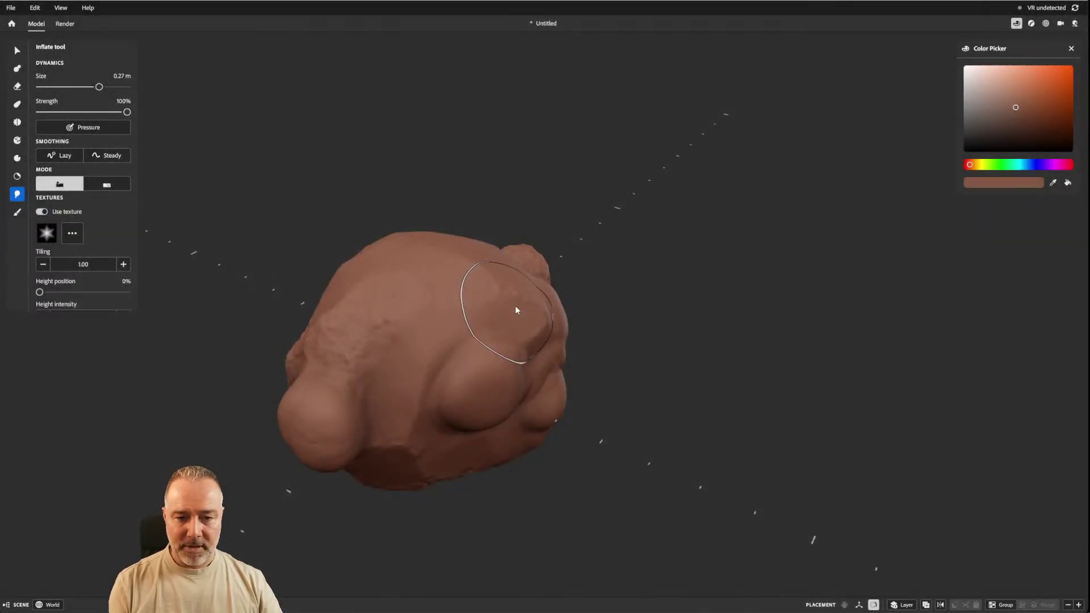
# Paint green strokes across the smooth top of the form with the Paint tool at 0.12 m.
pyautogui.click(18, 212)
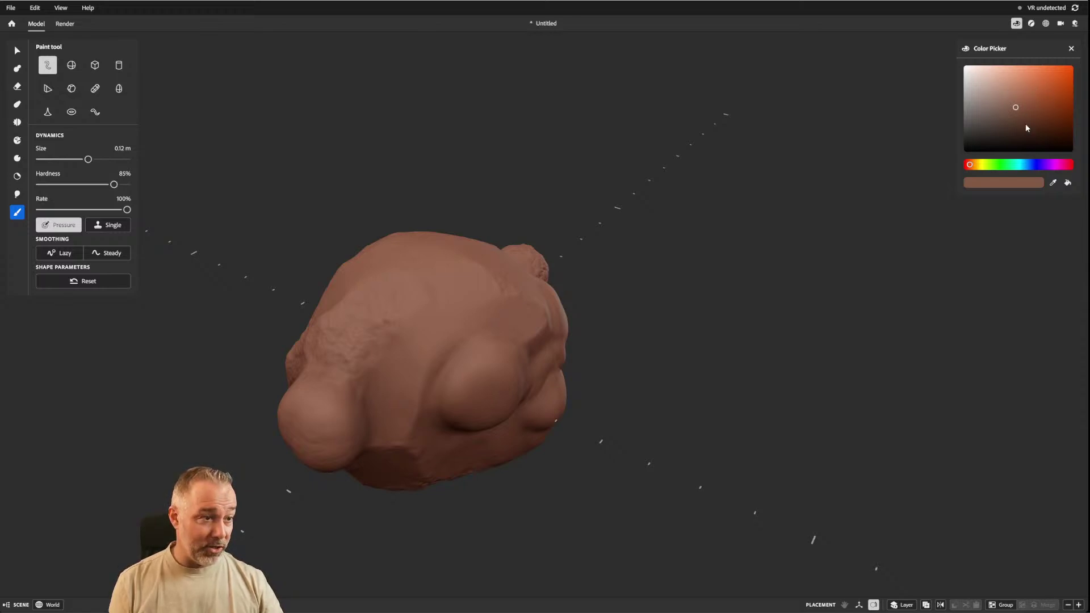
pyautogui.click(1005, 165)
pyautogui.moveTo(450, 307); pyautogui.dragTo(363, 264)
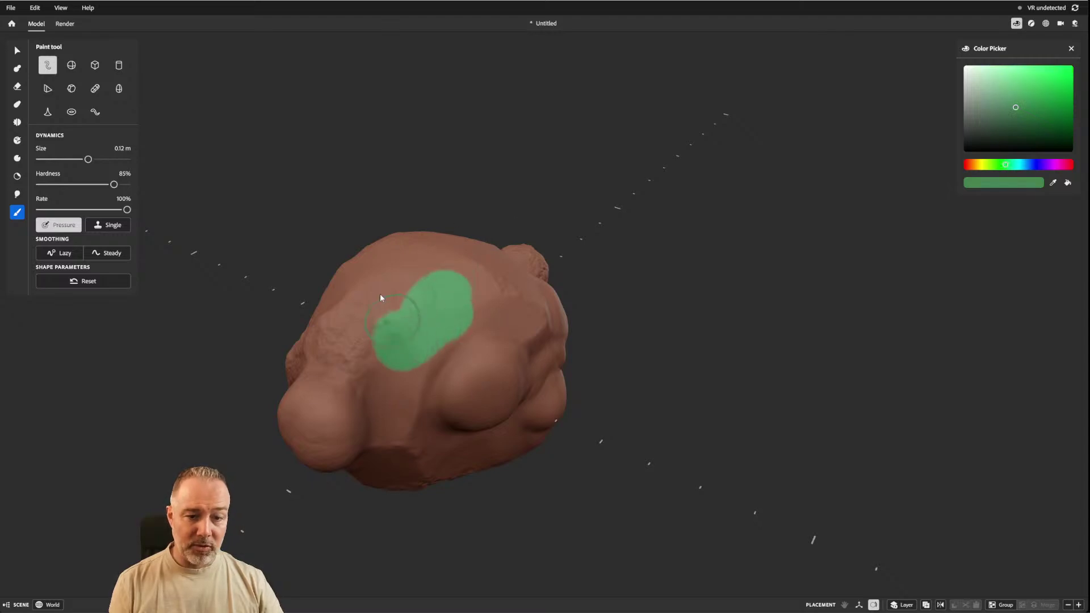
pyautogui.keyDown('alt'); pyautogui.moveTo(513, 216); pyautogui.dragTo(478, 234); pyautogui.keyUp('alt')
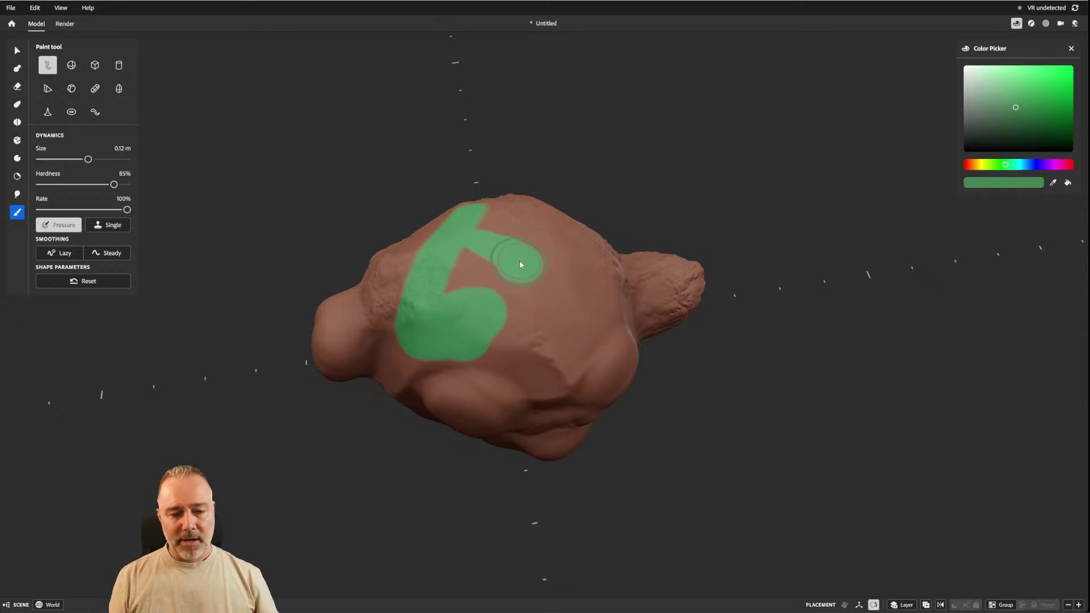
# Undo the wide green strokes and sketch a thin green four-sided outline on the smooth top with the Paint tool at 2.03 cm.
pyautogui.hotkey('ctrl', 'z')
pyautogui.hotkey('ctrl', 'z')
pyautogui.hotkey('ctrl', 'z')
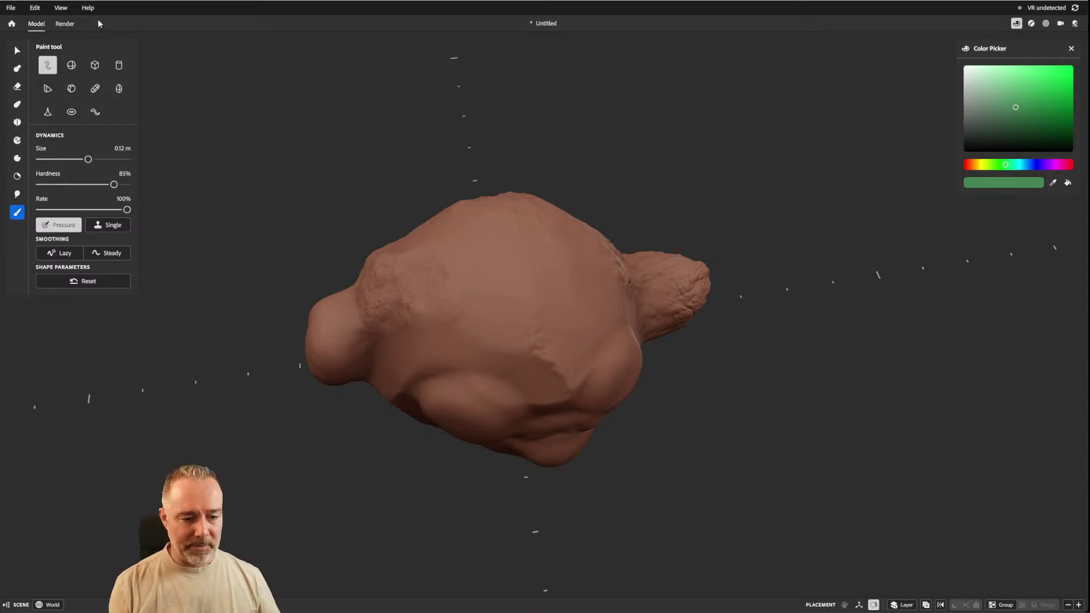
pyautogui.keyDown('ctrl'); pyautogui.moveTo(529, 282); pyautogui.dragTo(458, 287, button='right'); pyautogui.keyUp('ctrl')
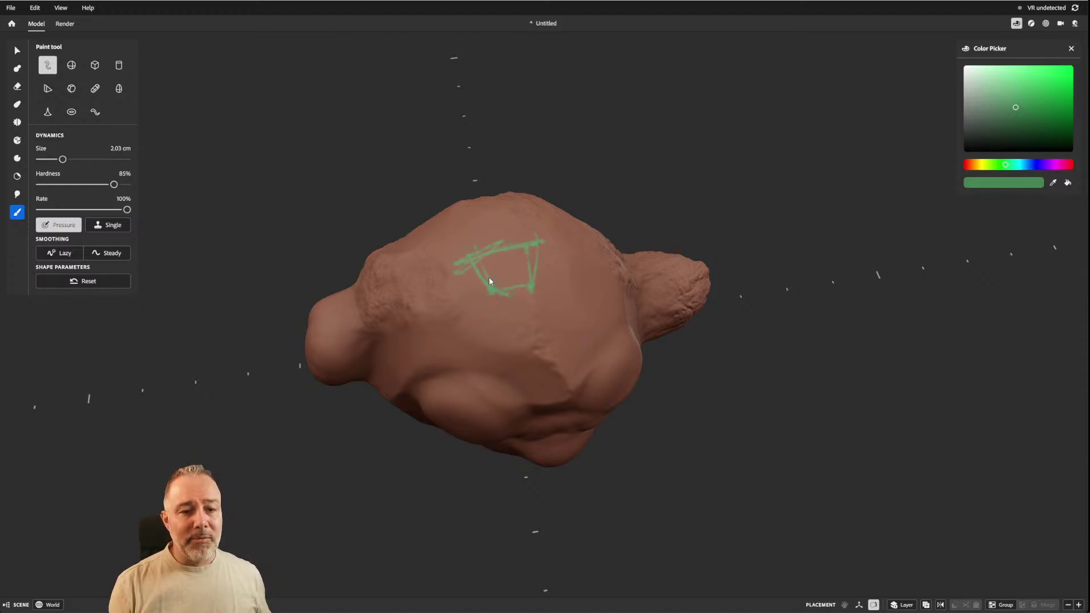
pyautogui.moveTo(550, 266)
pyautogui.mouseDown(button='right')
pyautogui.moveTo(564, 306)
pyautogui.moveTo(528, 250)
pyautogui.moveTo(535, 293)
pyautogui.moveTo(559, 227)
pyautogui.mouseUp(button='right')
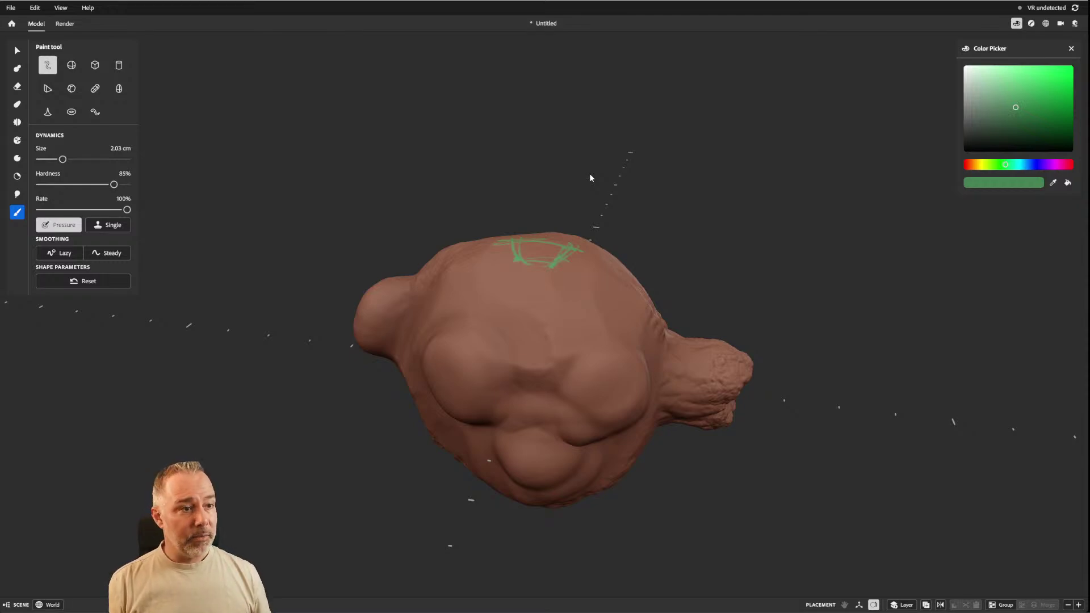
# Try a brighter green as the paint colour, and settle on a neutral light grey.
pyautogui.moveTo(1028, 121); pyautogui.dragTo(1023, 95)
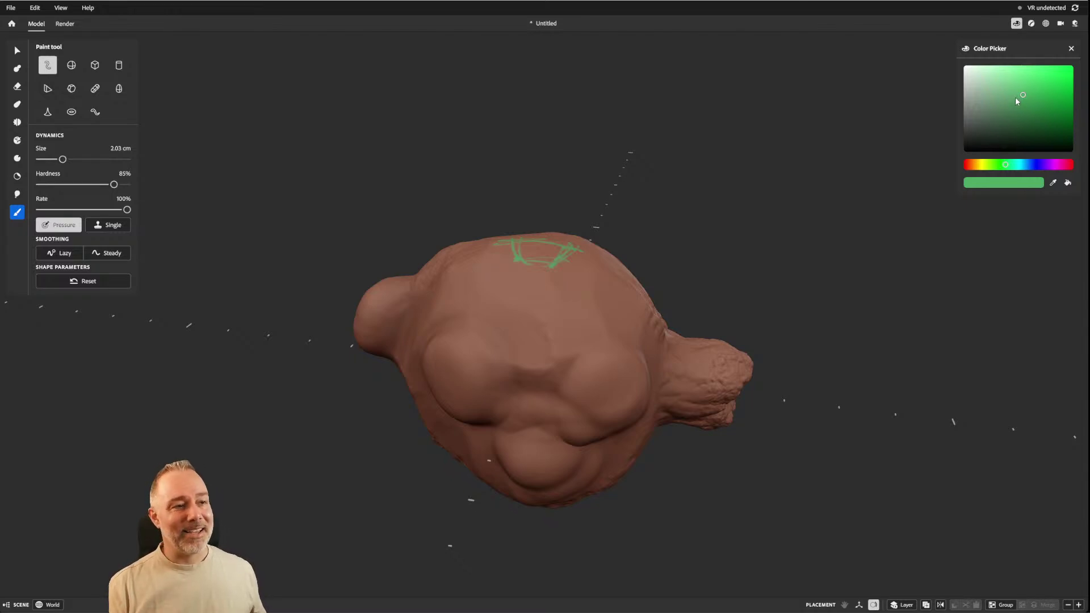
pyautogui.click(973, 96)
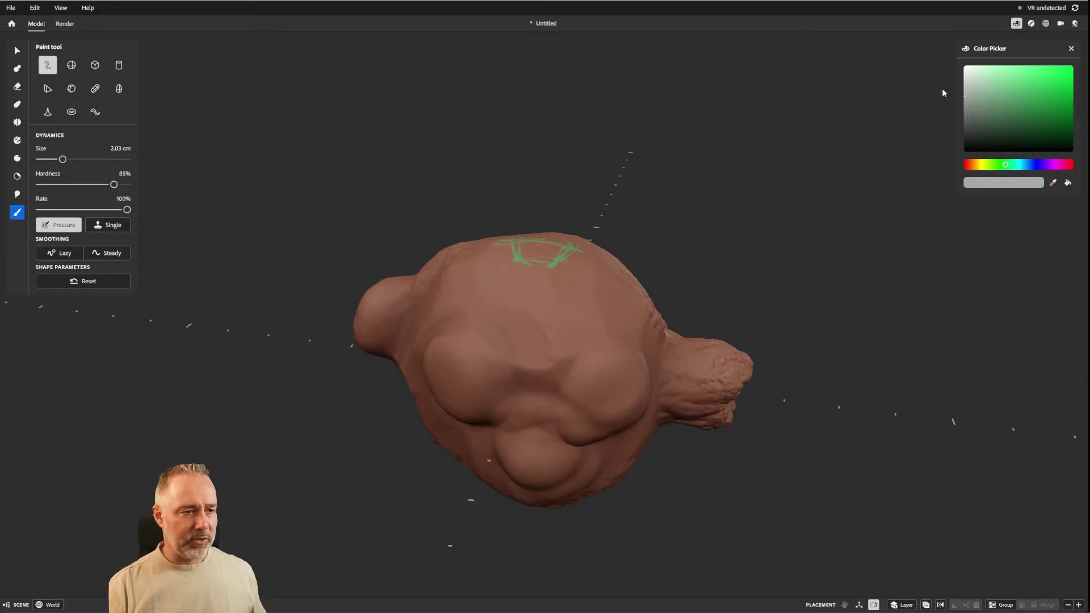
pyautogui.click(962, 97)
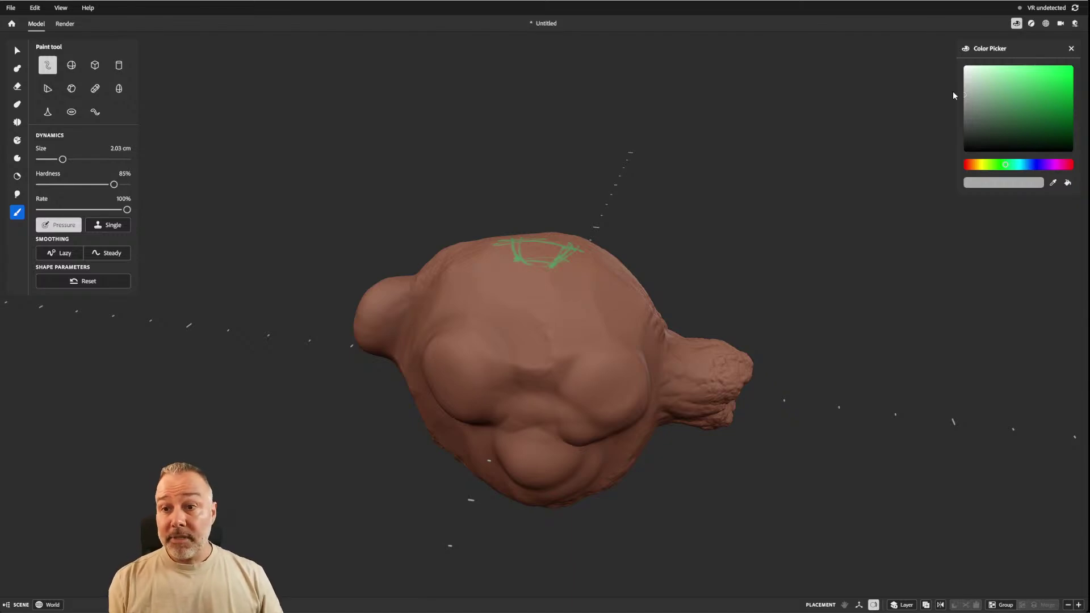
# Start a new project and discard the unsaved changes to the sculpted form.
pyautogui.scroll(2, 634, 107)
pyautogui.scroll(-5, 557, 341)
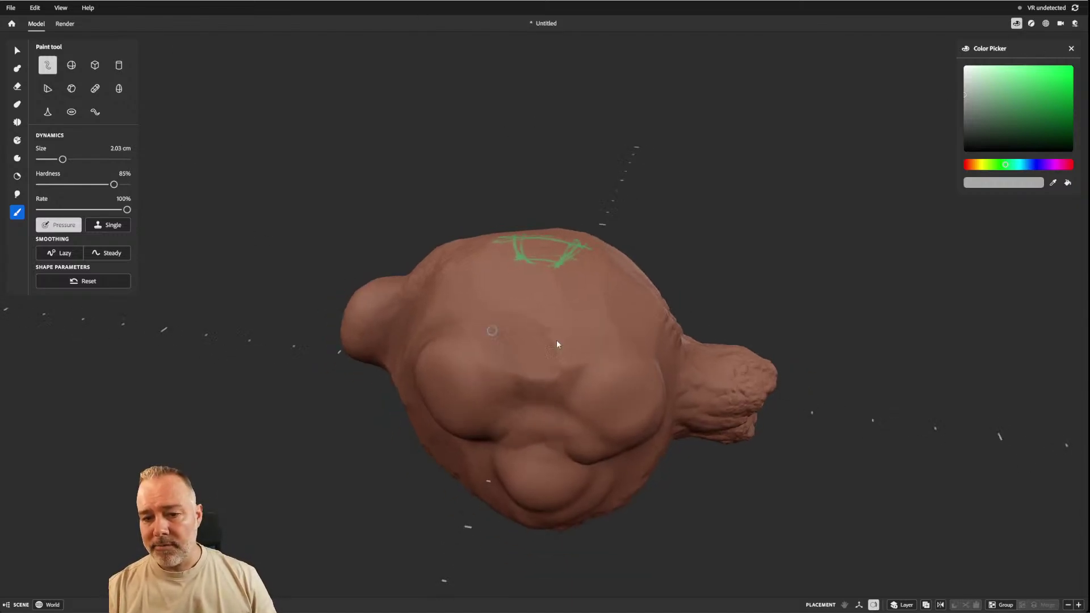
pyautogui.keyDown('alt'); pyautogui.moveTo(528, 347); pyautogui.dragTo(549, 317); pyautogui.keyUp('alt')
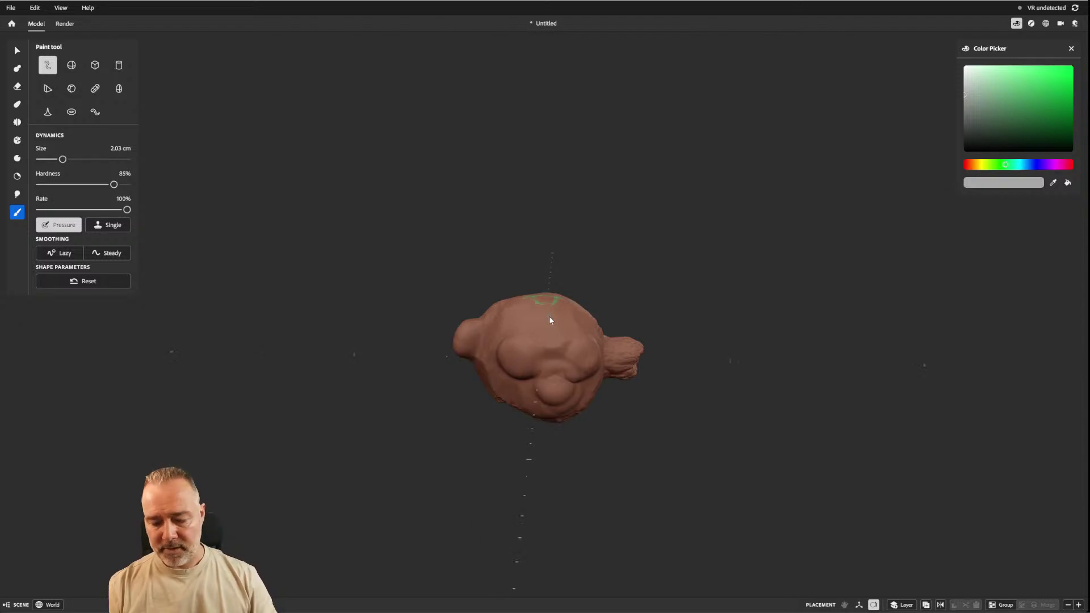
pyautogui.hotkey('ctrl', 'n')
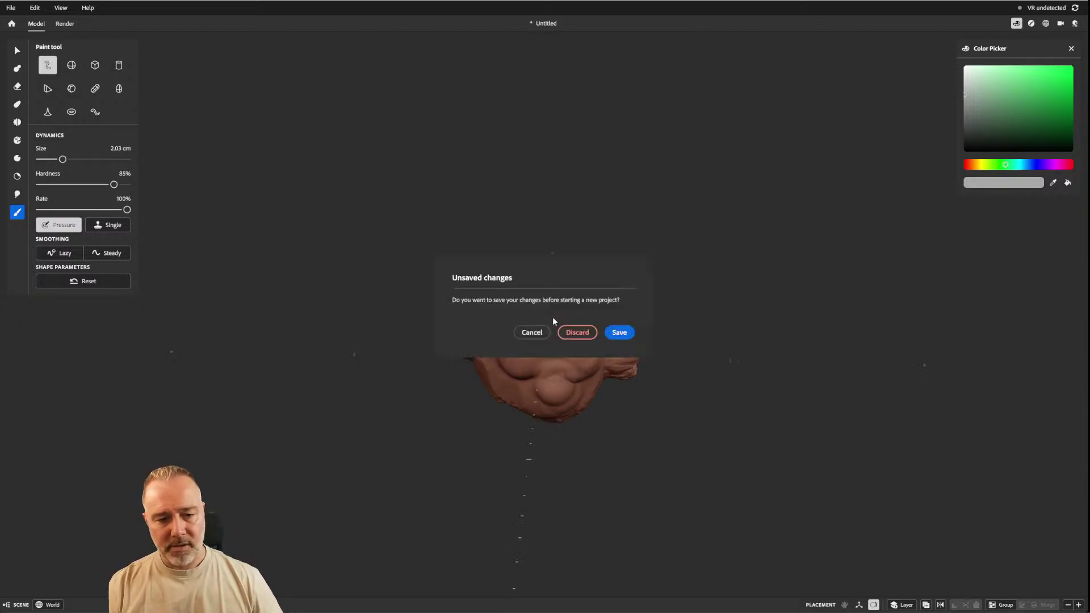
pyautogui.click(578, 333)
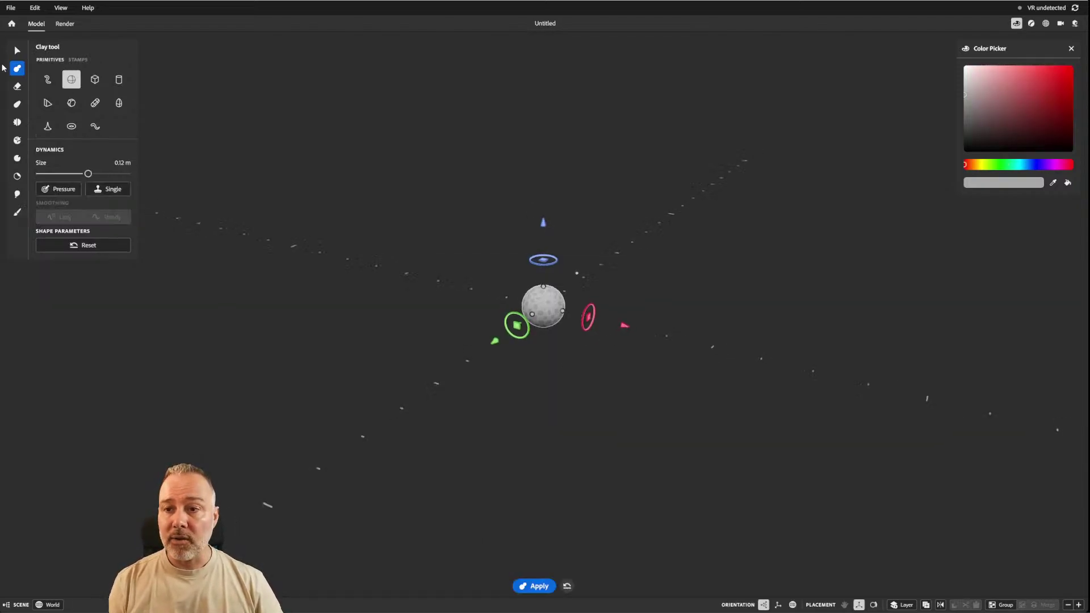
# Switch the Clay tool's primitive from the sphere to the cube.
pyautogui.scroll(7, 460, 281)
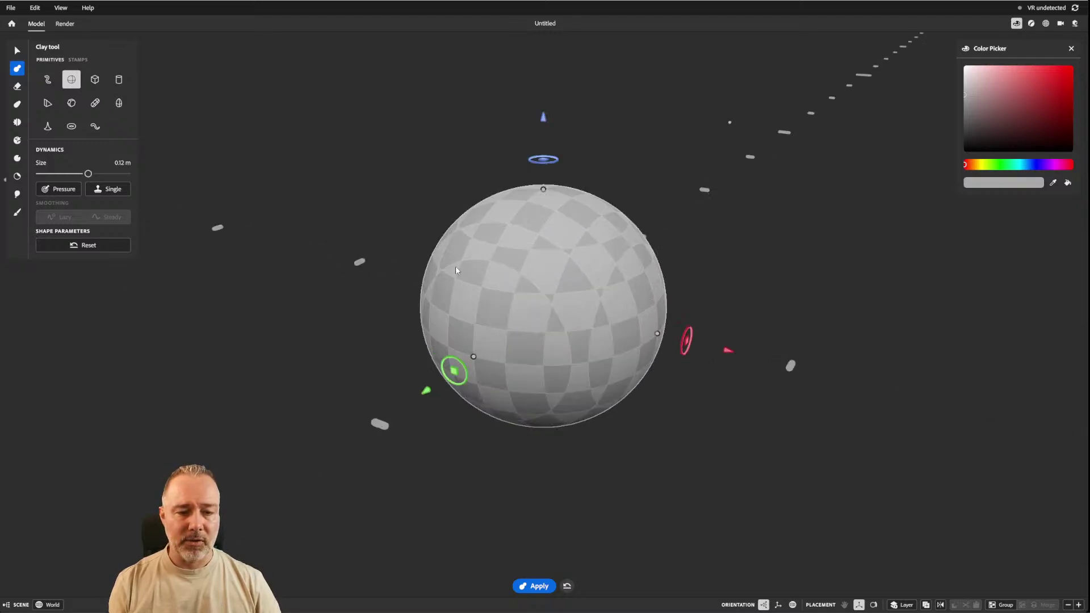
pyautogui.scroll(-4, 414, 259)
pyautogui.moveTo(367, 263); pyautogui.dragTo(397, 267, button='right')
pyautogui.click(95, 79)
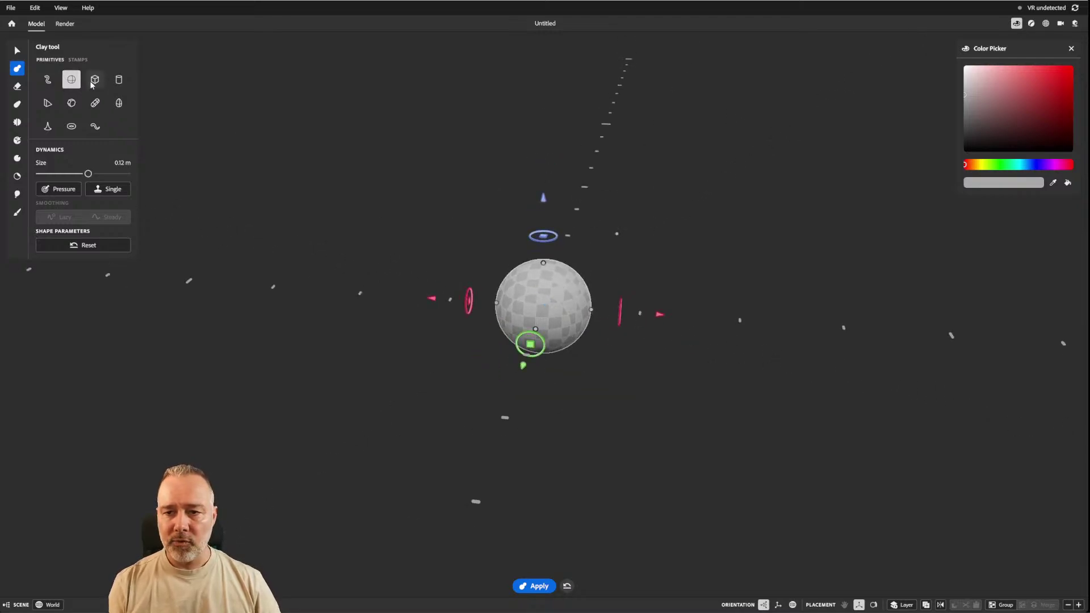
pyautogui.scroll(-3, 597, 221)
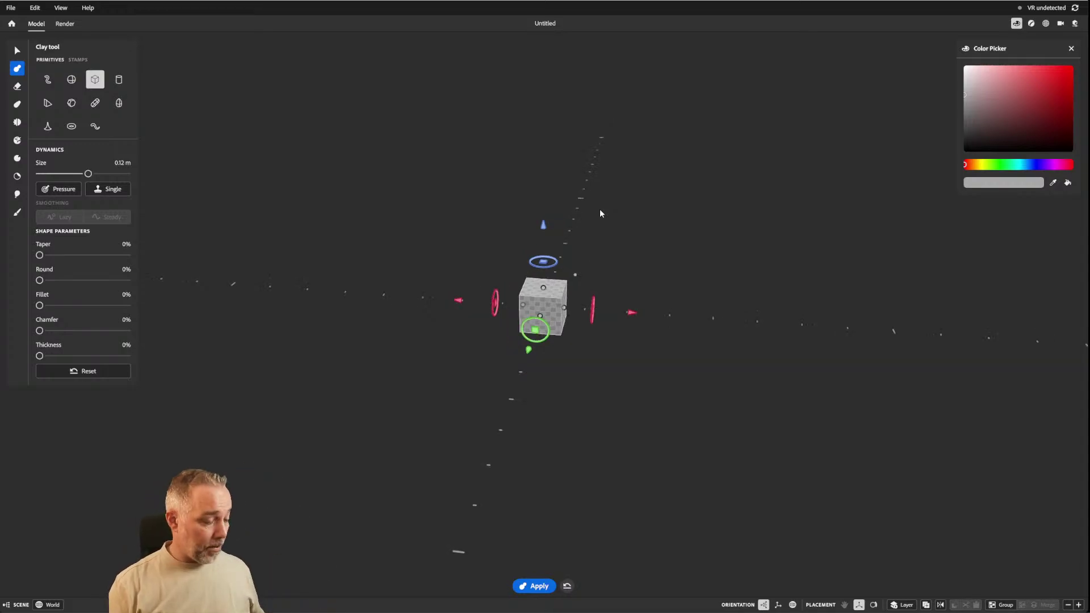
pyautogui.moveTo(626, 278); pyautogui.dragTo(620, 250, button='middle')
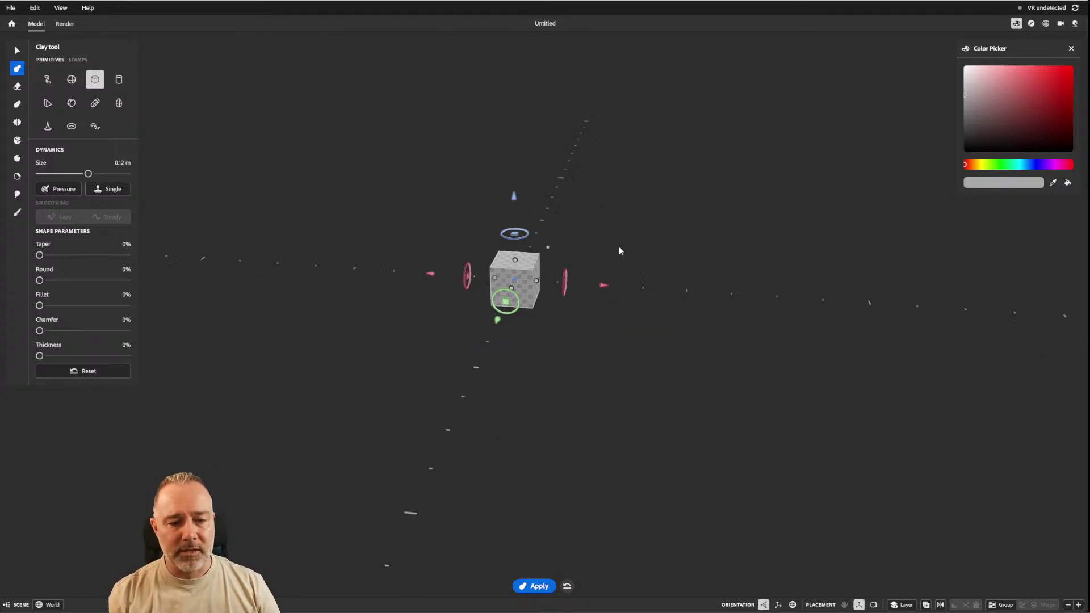
pyautogui.moveTo(631, 209); pyautogui.dragTo(612, 246, button='middle')
pyautogui.keyDown('alt'); pyautogui.moveTo(612, 247); pyautogui.dragTo(615, 259); pyautogui.keyUp('alt')
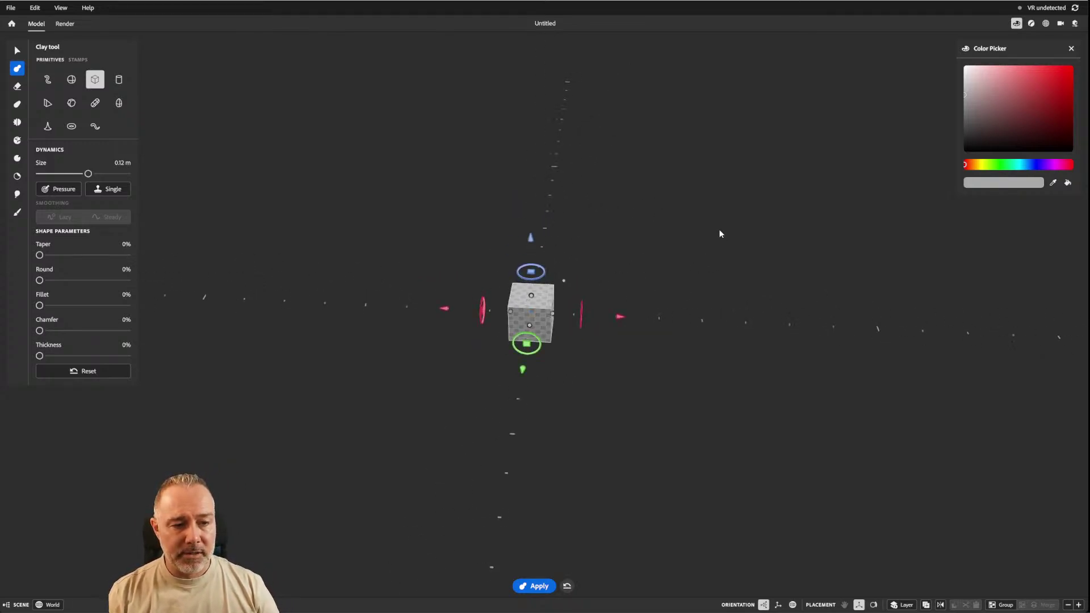